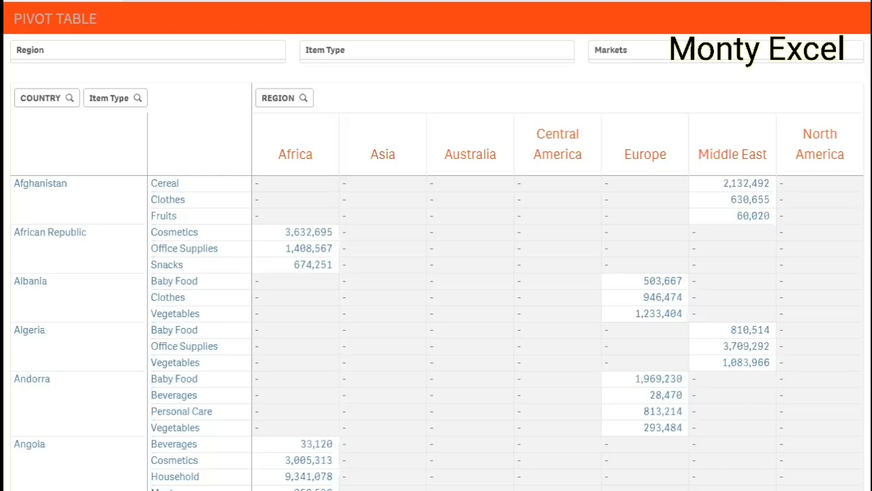
Step: Open the sheet "My new sheet (2)" for editing and rename it TABLE
{"action": "left_click", "coordinate": [804, 0]}
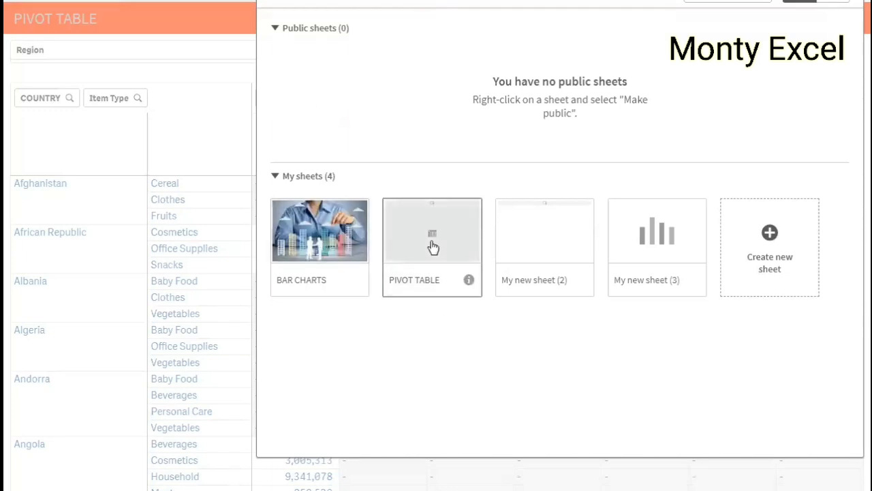
{"action": "left_click", "coordinate": [550, 247]}
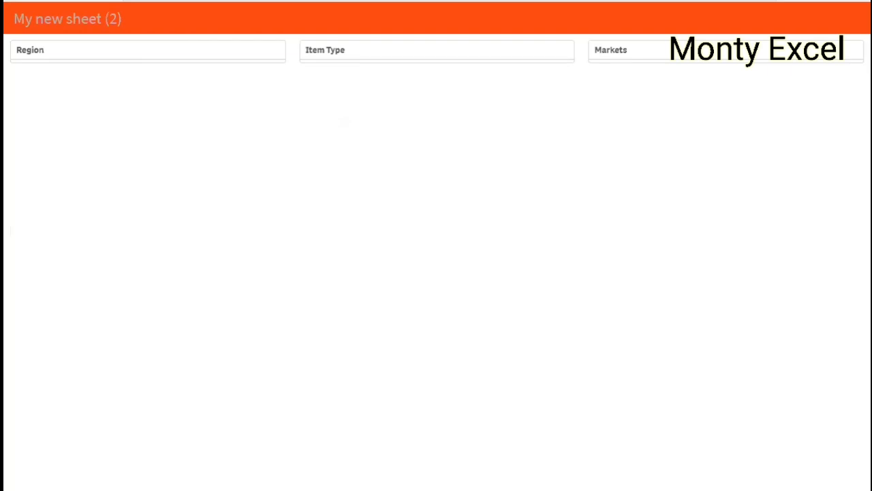
{"action": "left_click", "coordinate": [742, 2]}
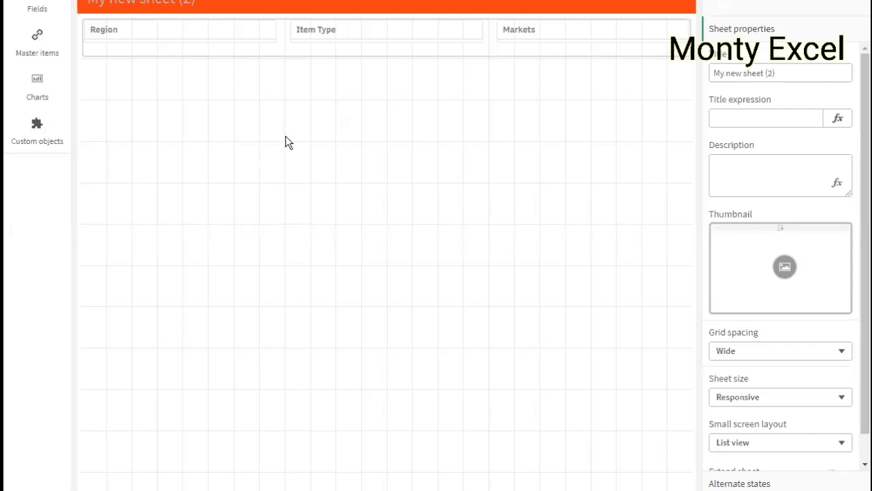
{"action": "left_click", "coordinate": [787, 74]}
{"action": "key", "text": "ctrl+a"}
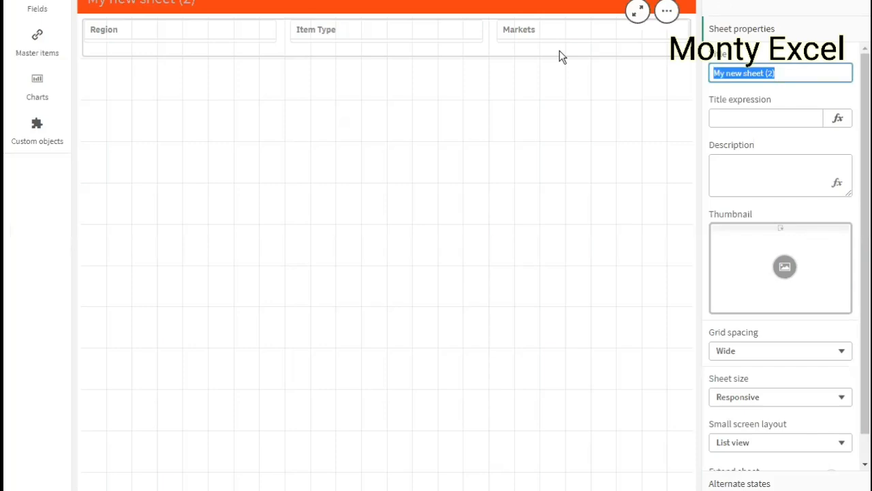
{"action": "type", "text": "TABLE"}
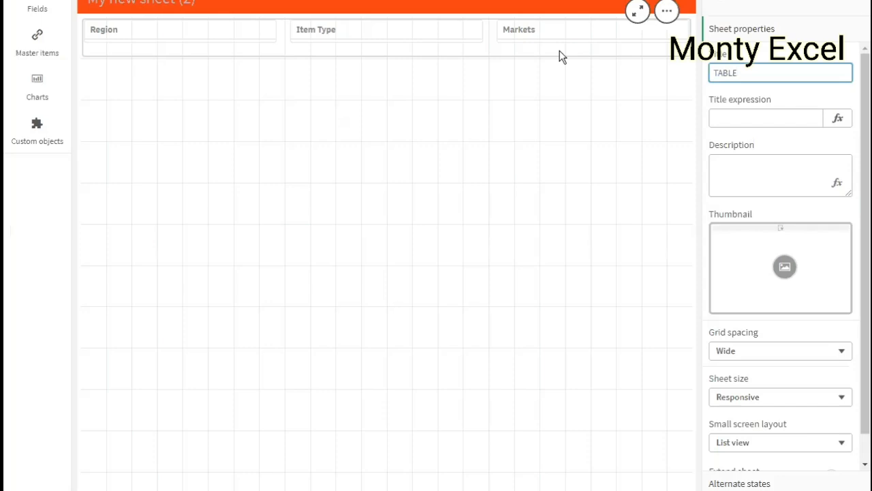
{"action": "key", "text": "Return"}
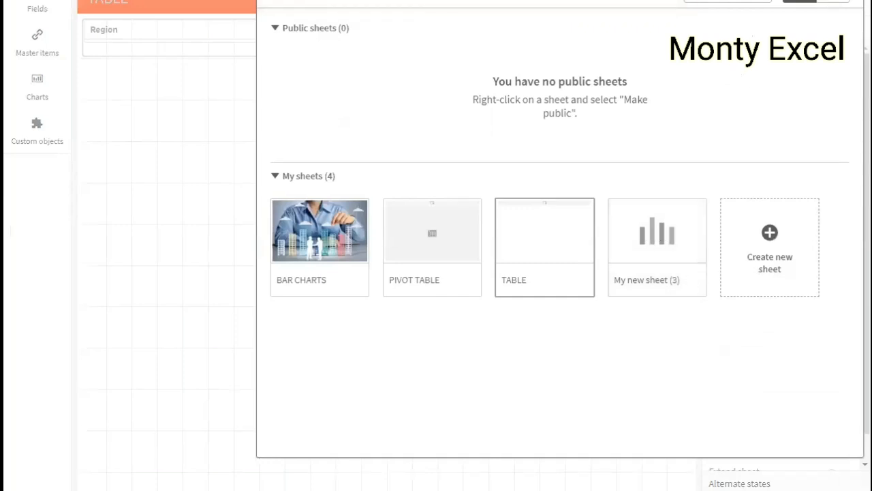
Step: Switch to the BAR CHARTS sheet and create a new sheet, keeping its default title "My new sheet"
{"action": "left_click", "coordinate": [343, 247]}
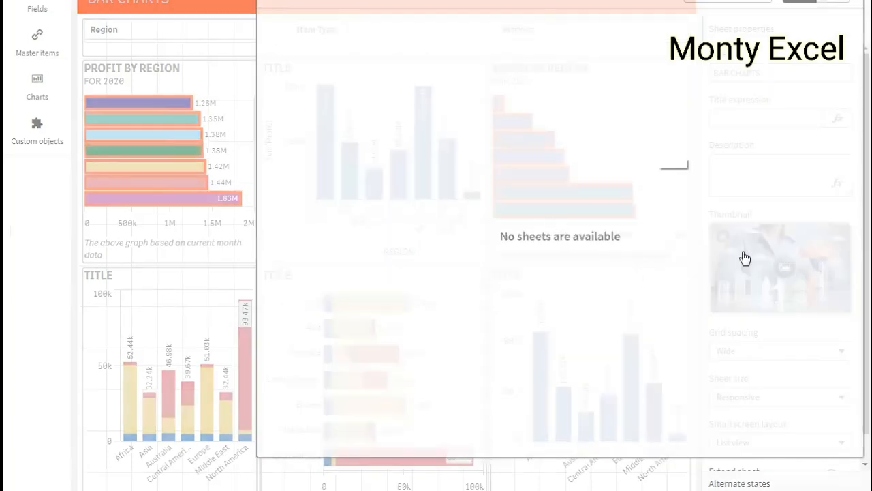
{"action": "left_click", "coordinate": [727, 266]}
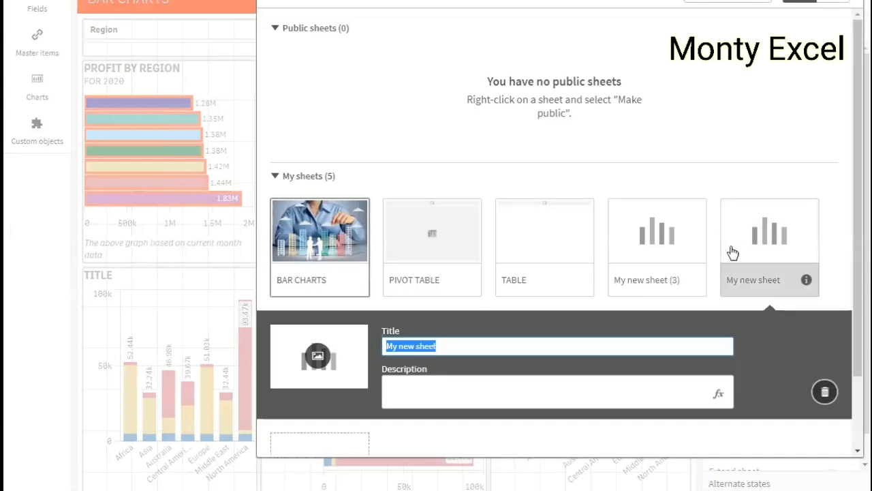
{"action": "left_click", "coordinate": [733, 249]}
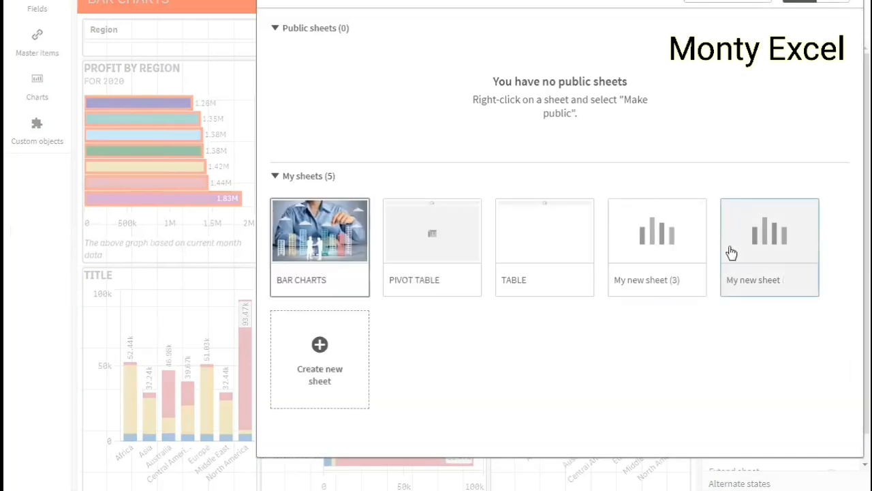
Step: Reorder the sheets as My new sheet (3), TABLE, My new sheet, BAR CHARTS, PIVOT TABLE
{"action": "left_click_drag", "start_coordinate": [730, 249], "coordinate": [293, 261]}
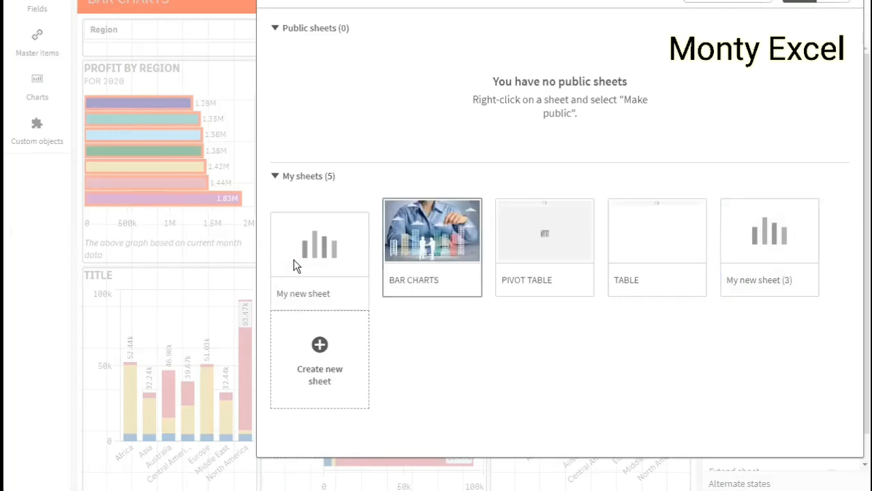
{"action": "left_click_drag", "start_coordinate": [787, 237], "coordinate": [341, 252]}
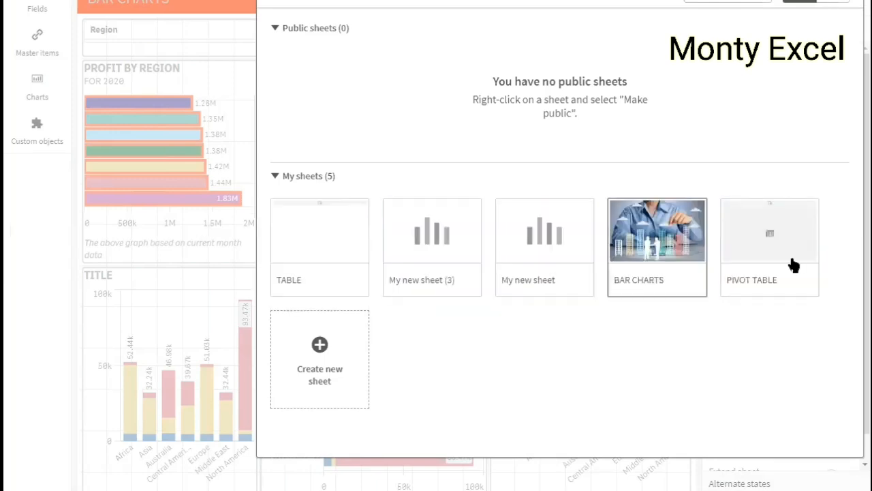
{"action": "left_click_drag", "start_coordinate": [463, 259], "coordinate": [346, 264]}
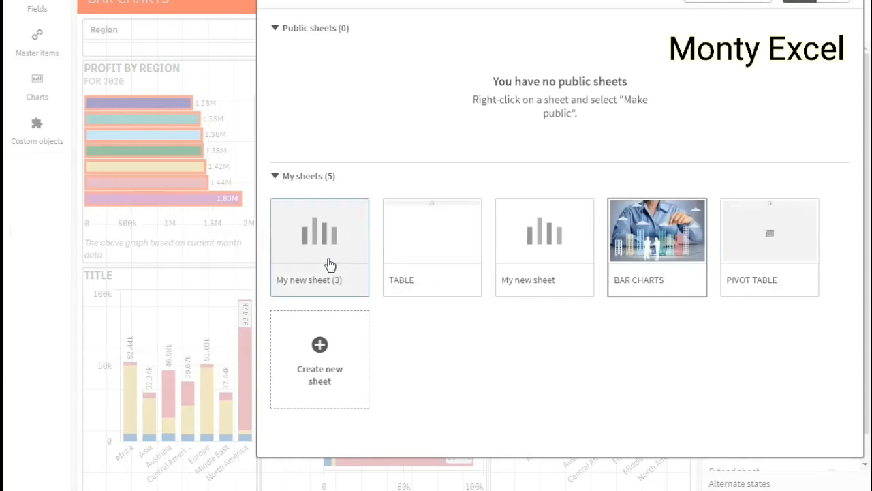
Step: Open the sheet "My new sheet (3)" and rename it HOME PAGE
{"action": "left_click", "coordinate": [334, 262]}
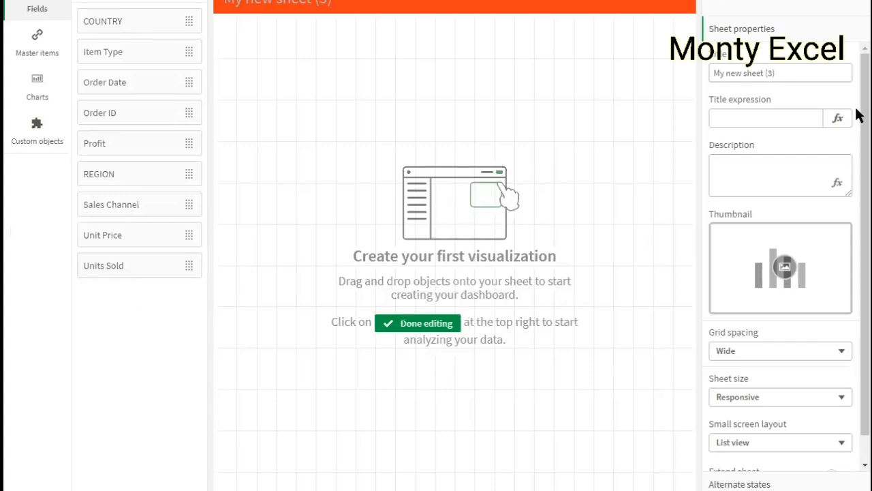
{"action": "left_click", "coordinate": [795, 76]}
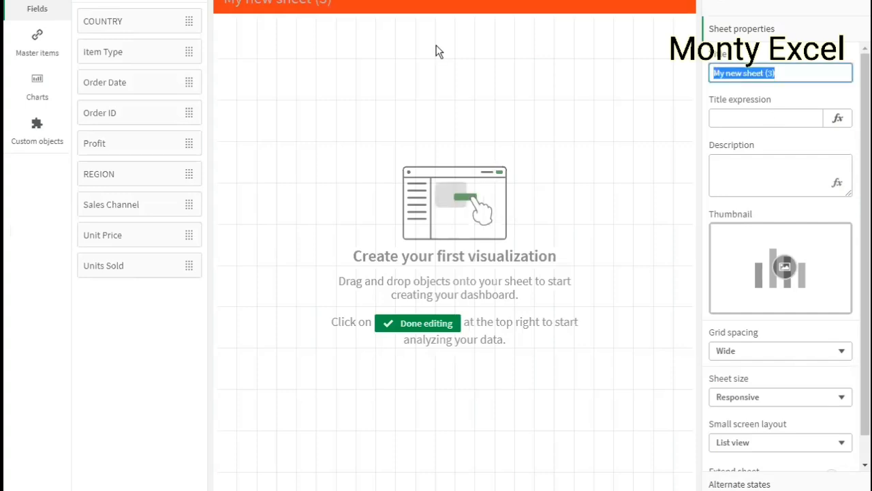
{"action": "type", "text": "HOME"}
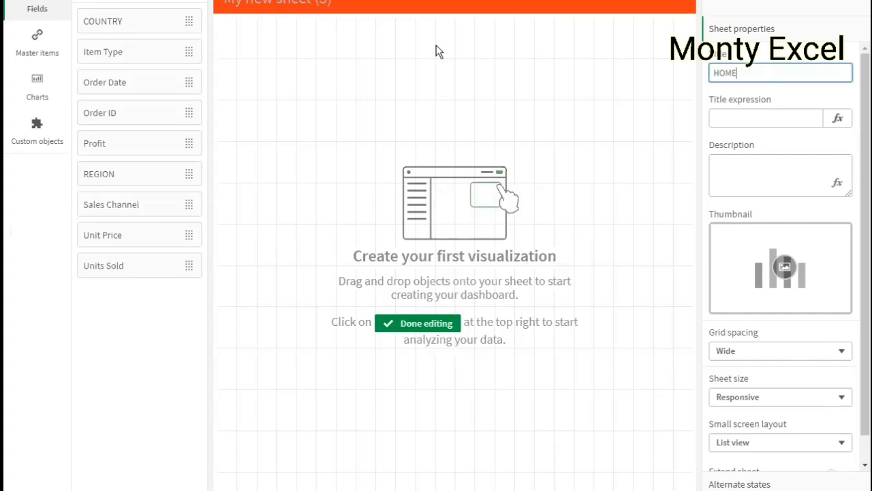
{"action": "type", "text": " PAGE"}
{"action": "key", "text": "Return"}
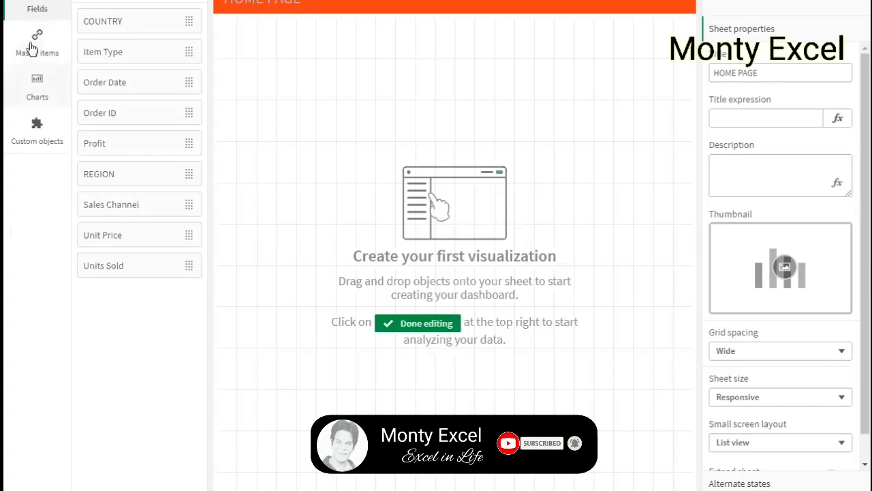
Step: Look through the master items and the chart objects available for the HOME PAGE sheet
{"action": "left_click", "coordinate": [34, 8]}
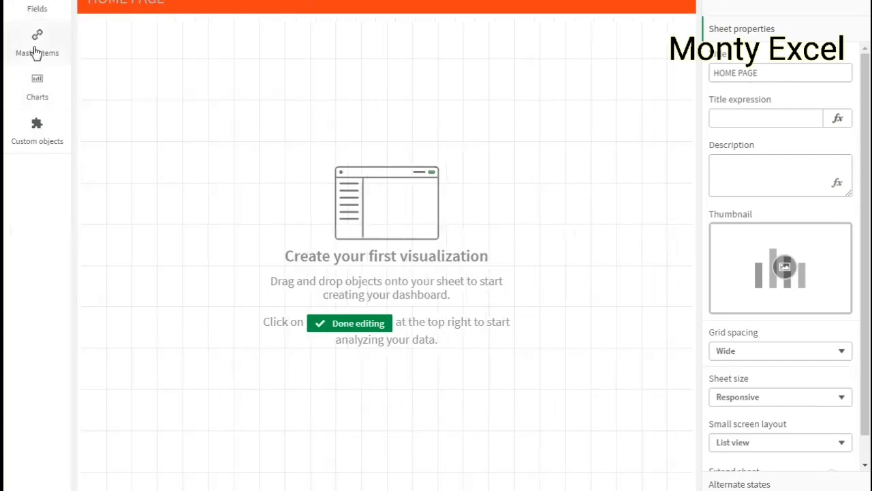
{"action": "left_click", "coordinate": [37, 50]}
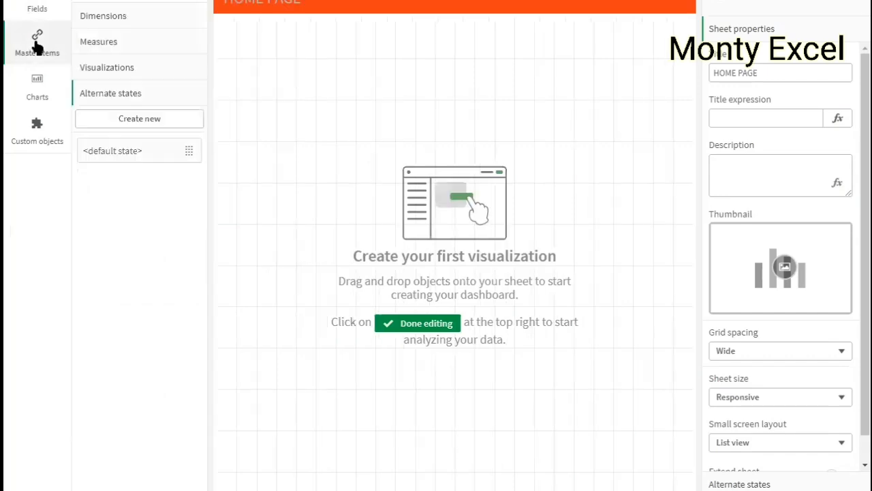
{"action": "left_click", "coordinate": [38, 88]}
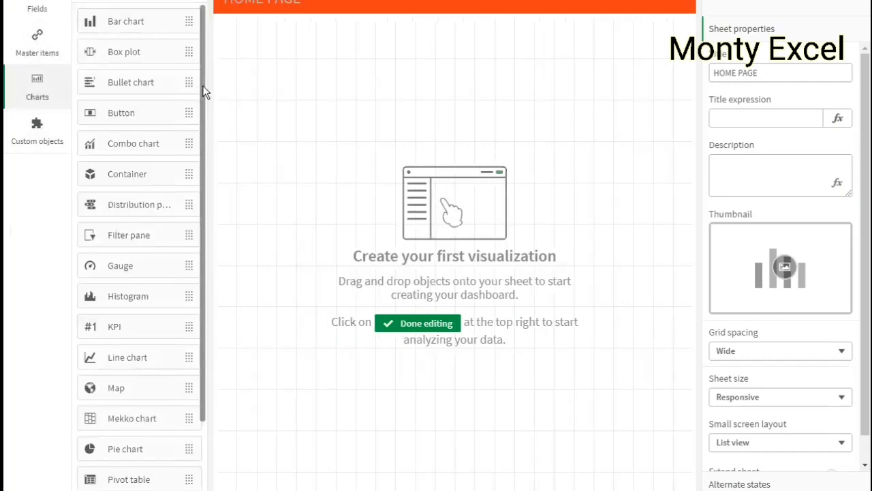
{"action": "scroll", "coordinate": [200, 167], "scroll_direction": "down", "scroll_amount": 2}
{"action": "scroll", "coordinate": [201, 75], "scroll_direction": "up", "scroll_amount": 3}
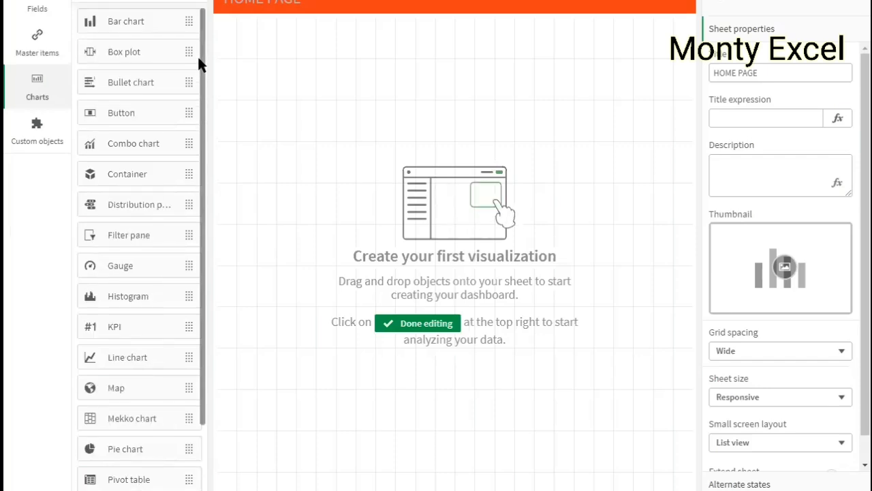
{"action": "type", "text": "b"}
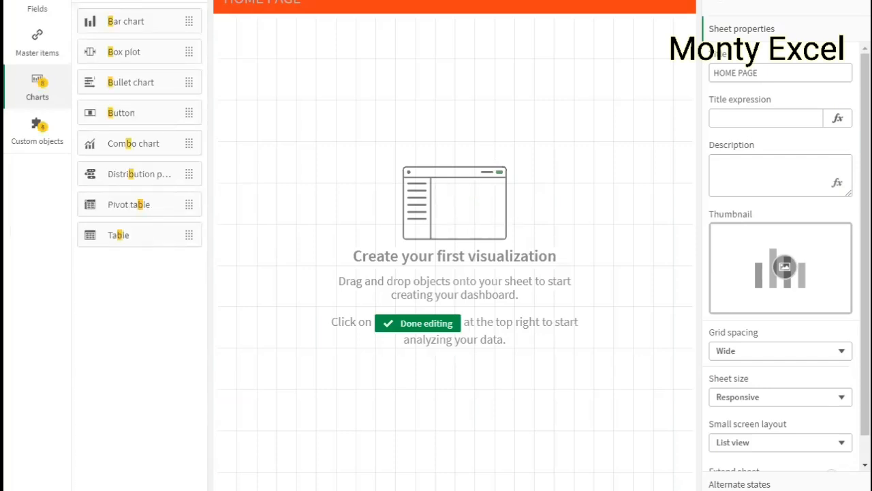
{"action": "type", "text": "u"}
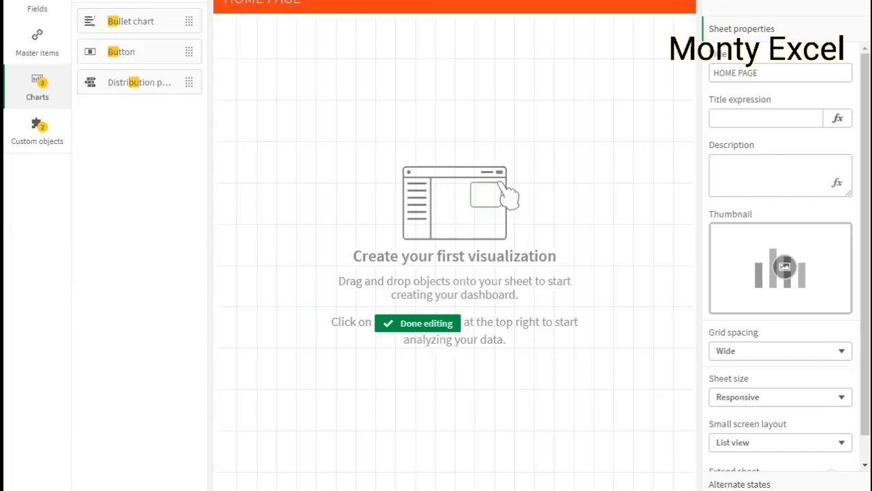
{"action": "key", "text": "BackSpace"}
{"action": "key", "text": "BackSpace"}
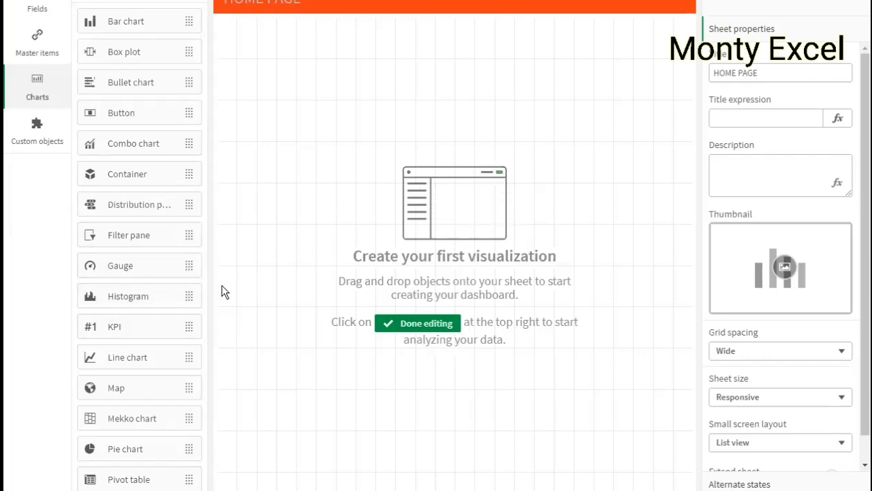
Step: Search the chart objects for "but" and place a Button on the HOME PAGE sheet
{"action": "left_click", "coordinate": [154, 2]}
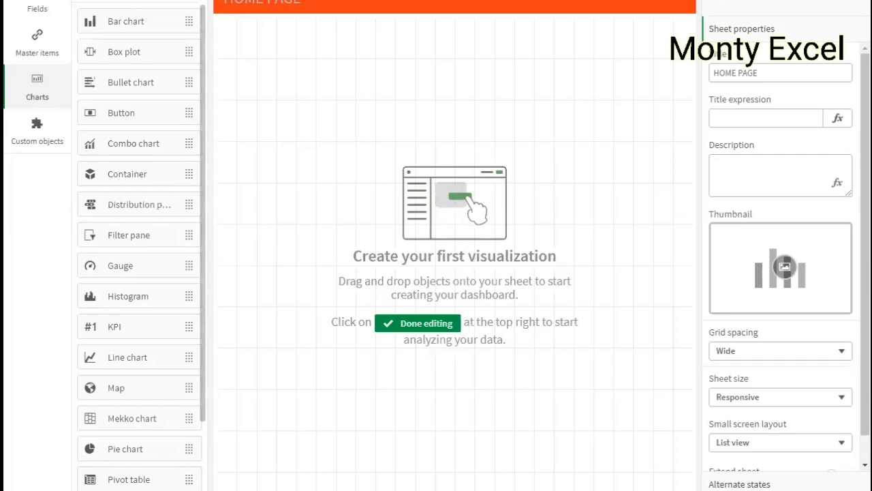
{"action": "type", "text": "but"}
{"action": "left_click_drag", "start_coordinate": [140, 24], "coordinate": [304, 72]}
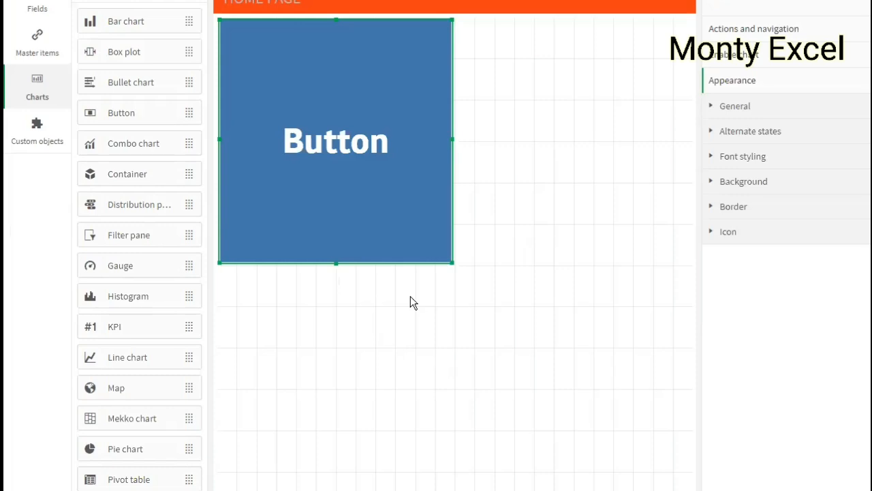
Step: Try to shrink the button and reposition it near the middle of the sheet
{"action": "left_click_drag", "start_coordinate": [450, 260], "coordinate": [335, 62]}
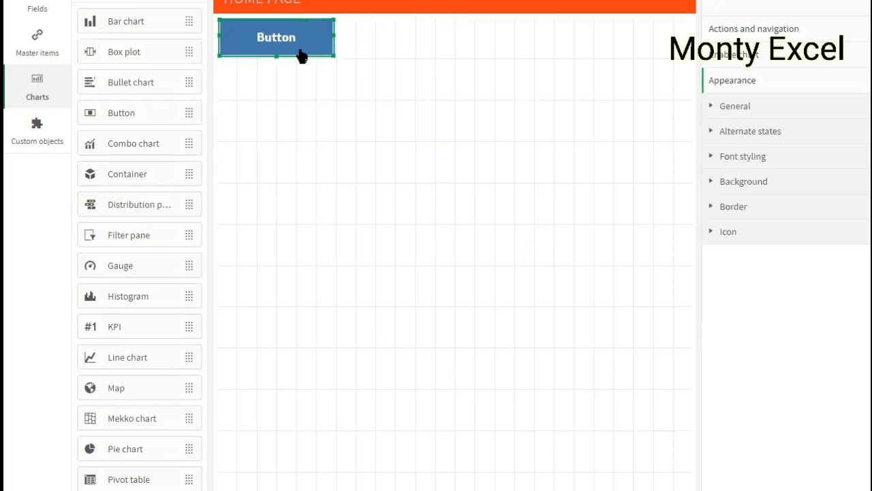
{"action": "left_click_drag", "start_coordinate": [446, 139], "coordinate": [404, 212]}
{"action": "left_click_drag", "start_coordinate": [218, 159], "coordinate": [339, 170]}
{"action": "left_click_drag", "start_coordinate": [393, 60], "coordinate": [383, 225]}
{"action": "left_click_drag", "start_coordinate": [413, 169], "coordinate": [391, 254]}
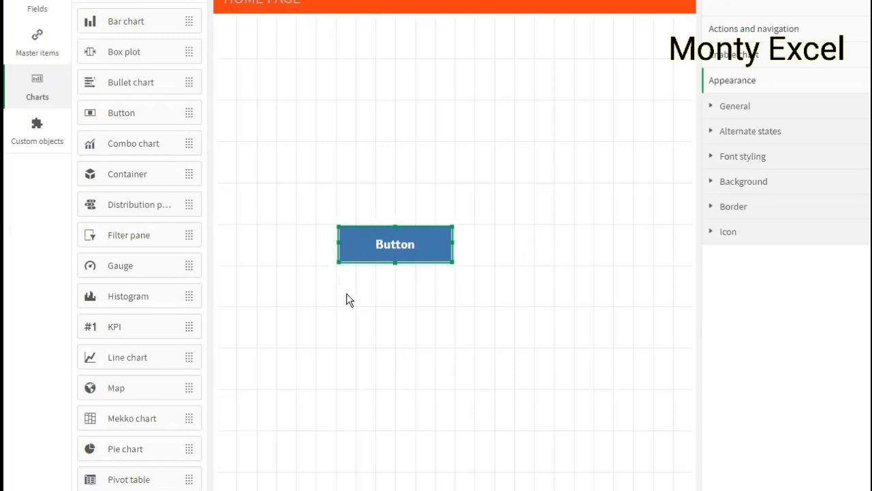
{"action": "left_click_drag", "start_coordinate": [411, 254], "coordinate": [396, 208]}
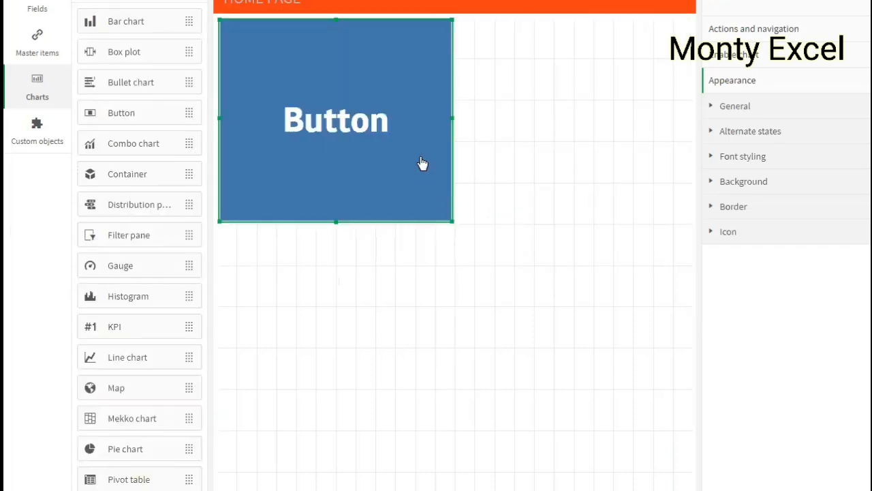
Step: Shrink the button to about six grid columns by one row and place it in the second grid row, near the sheet's horizontal centre
{"action": "left_click_drag", "start_coordinate": [448, 220], "coordinate": [334, 82]}
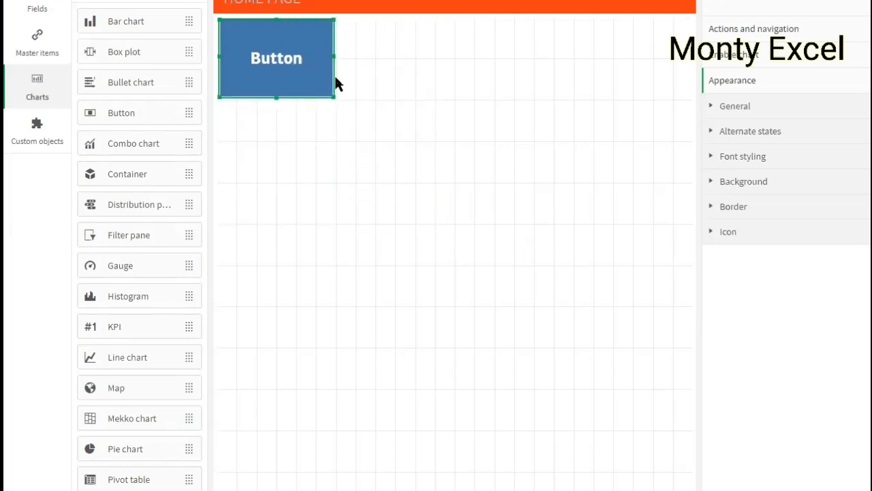
{"action": "left_click_drag", "start_coordinate": [218, 58], "coordinate": [500, 72]}
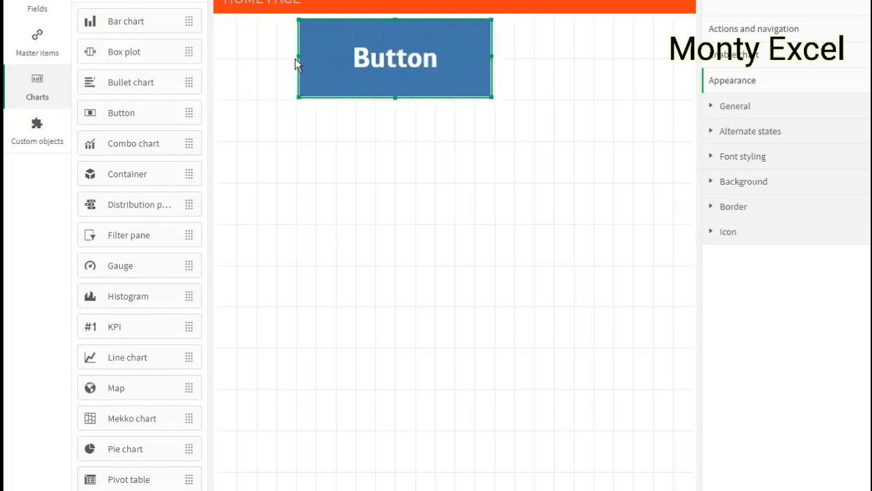
{"action": "left_click_drag", "start_coordinate": [298, 58], "coordinate": [378, 66]}
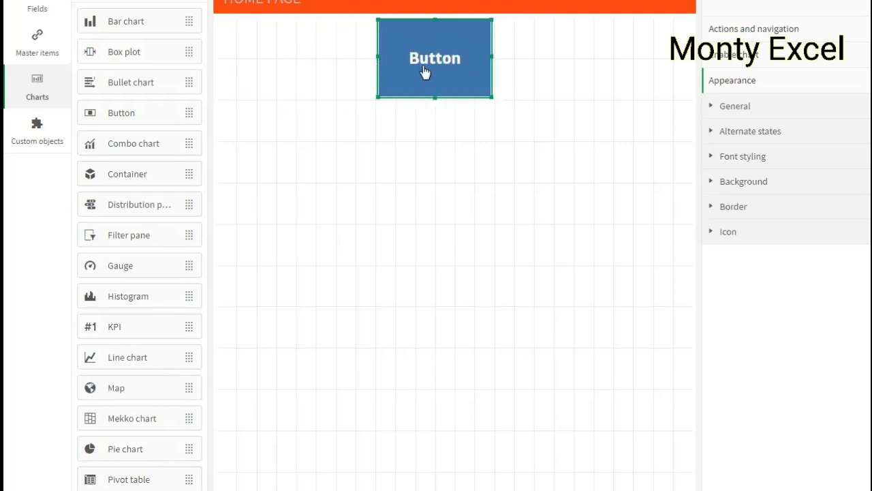
{"action": "left_click_drag", "start_coordinate": [433, 96], "coordinate": [438, 119]}
{"action": "left_click_drag", "start_coordinate": [434, 20], "coordinate": [434, 59]}
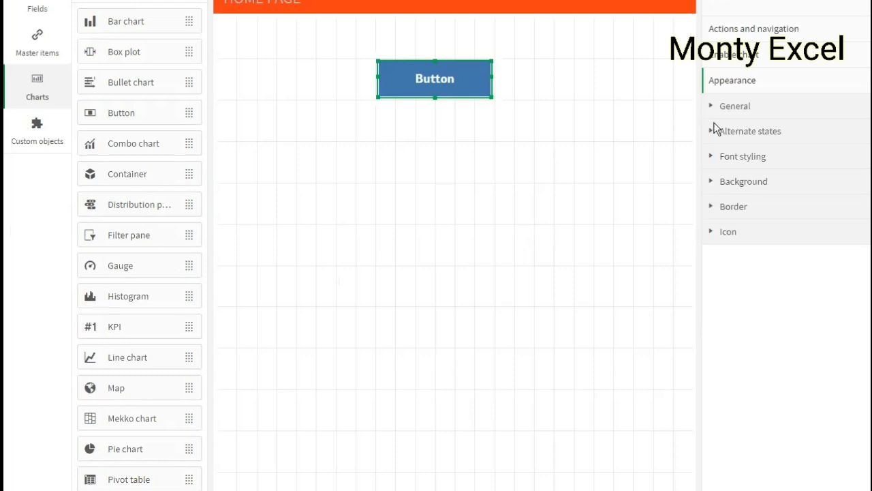
Step: Review the button's actions and navigation, its enabling condition, and its appearance settings
{"action": "left_click", "coordinate": [734, 30]}
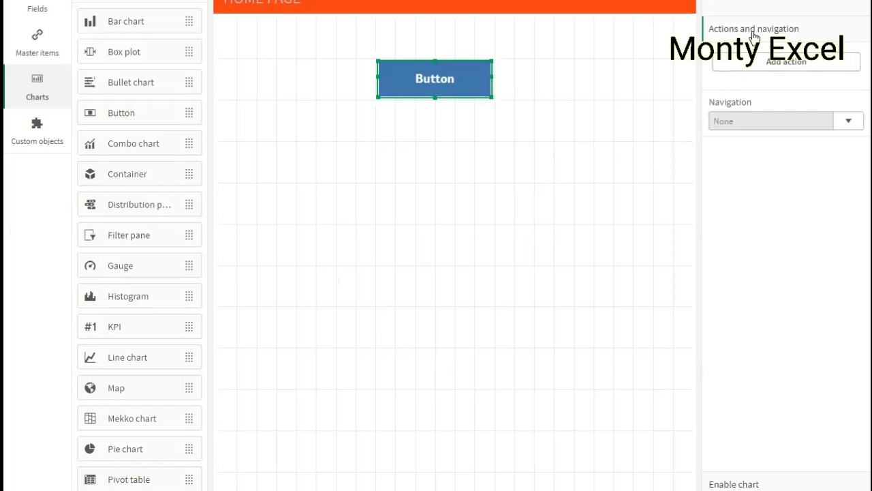
{"action": "left_click", "coordinate": [734, 484]}
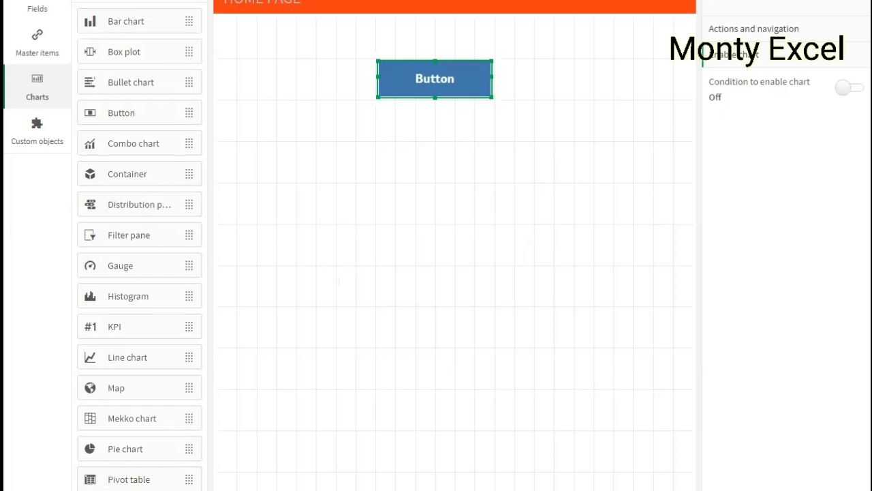
{"action": "left_click", "coordinate": [736, 488]}
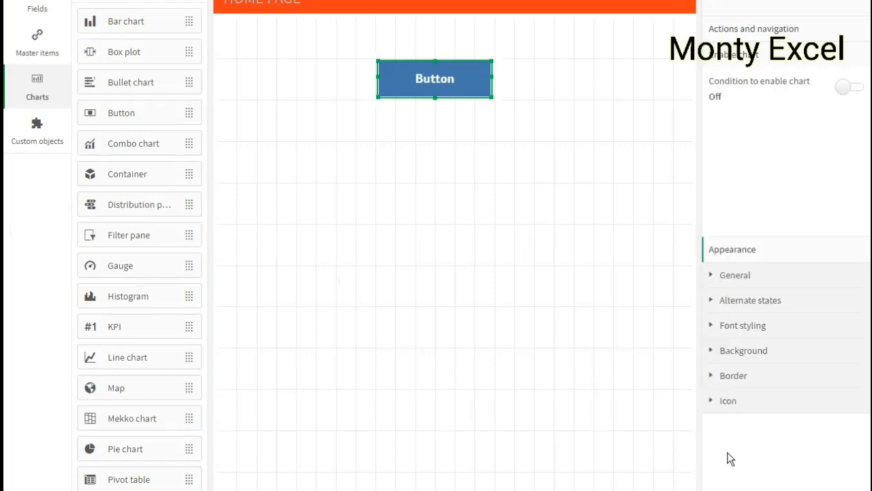
Step: Try out a title, subtitle and footnote on the button, hide the titles again, and toggle the disabled hover menu on and off
{"action": "left_click", "coordinate": [736, 107]}
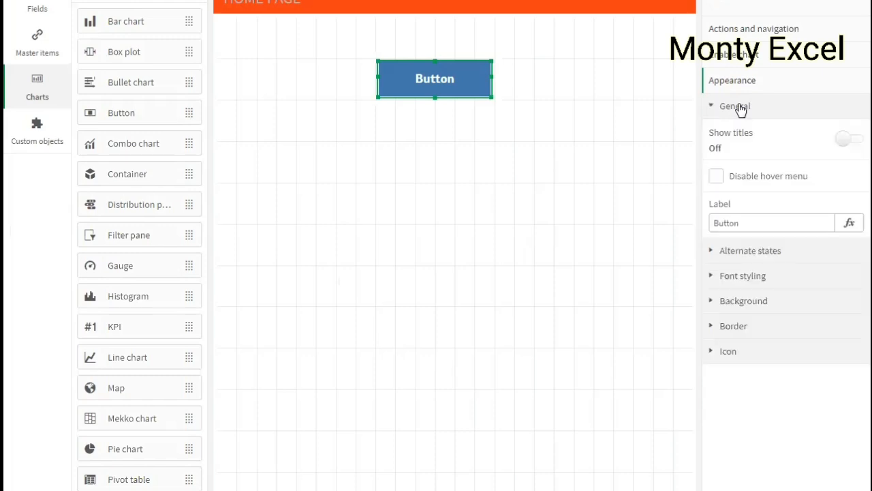
{"action": "left_click", "coordinate": [848, 139]}
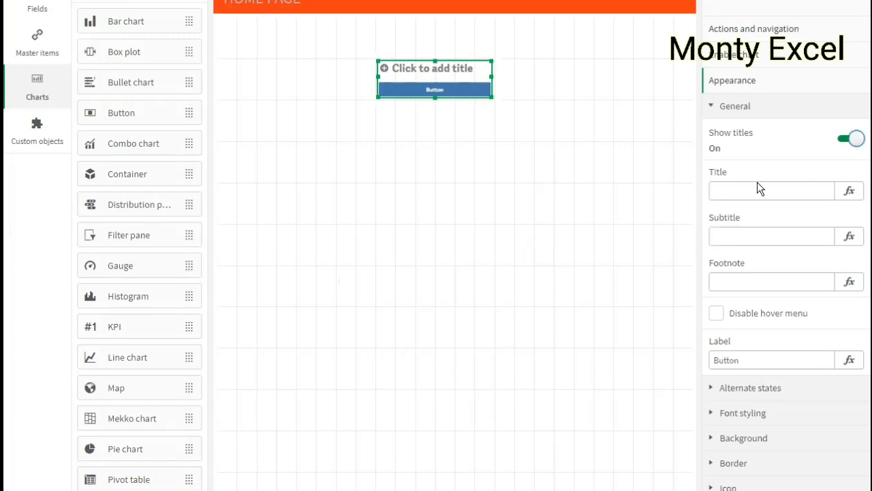
{"action": "left_click", "coordinate": [731, 190]}
{"action": "type", "text": "DSDSDSDS"}
{"action": "left_click", "coordinate": [737, 240]}
{"action": "type", "text": "DSDSDSDS"}
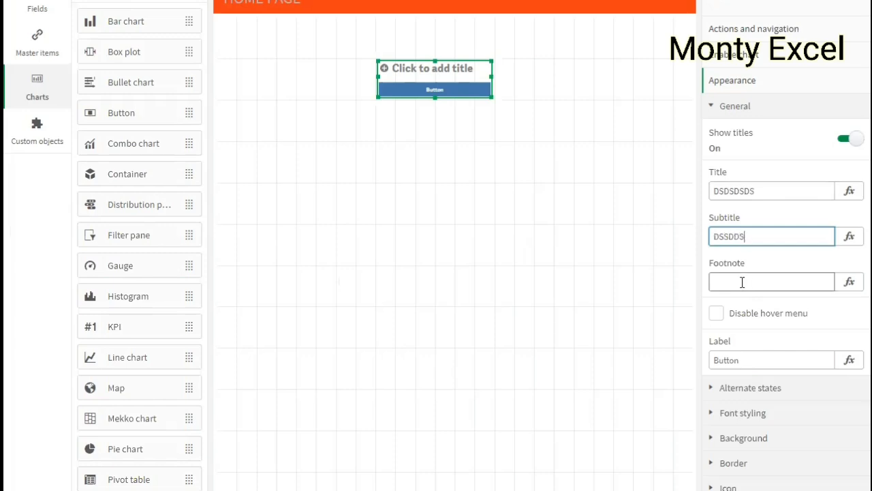
{"action": "left_click", "coordinate": [749, 280]}
{"action": "type", "text": "DSDSDSDS"}
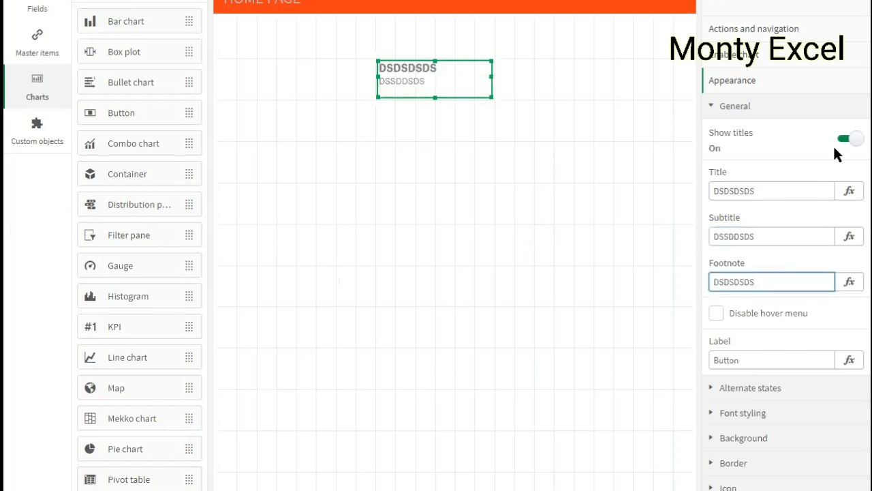
{"action": "left_click", "coordinate": [846, 141]}
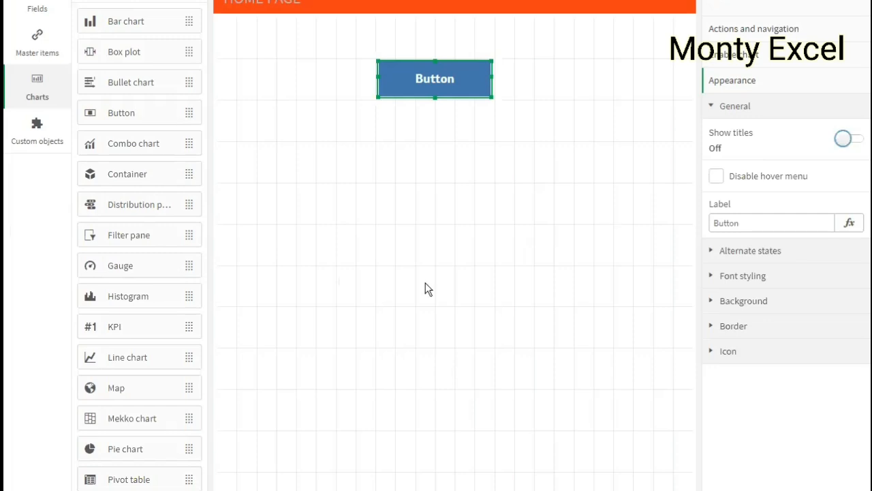
{"action": "left_click", "coordinate": [716, 177]}
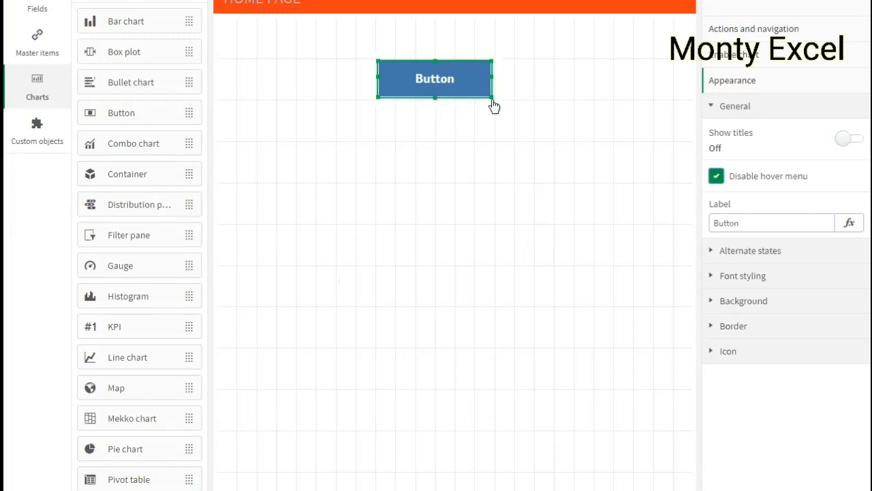
{"action": "left_click", "coordinate": [717, 178]}
Step: Change the button's label to "BAR GRAPH"
{"action": "left_click", "coordinate": [752, 224]}
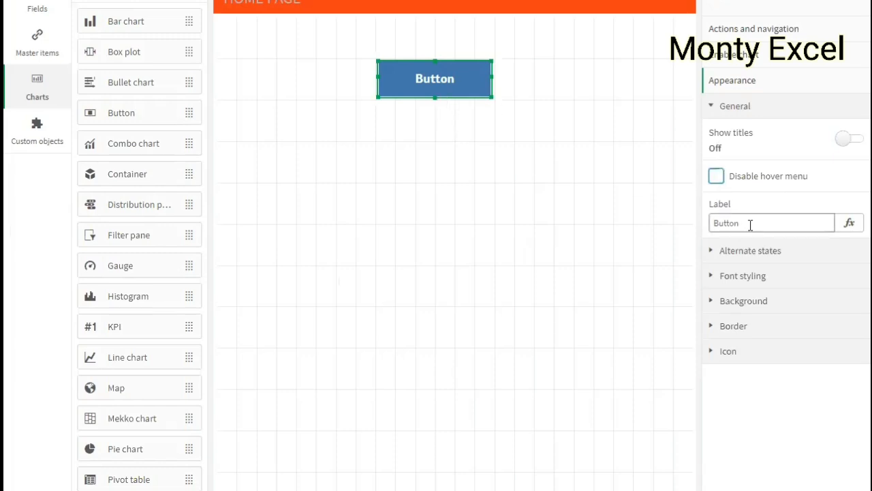
{"action": "double_click", "coordinate": [753, 224]}
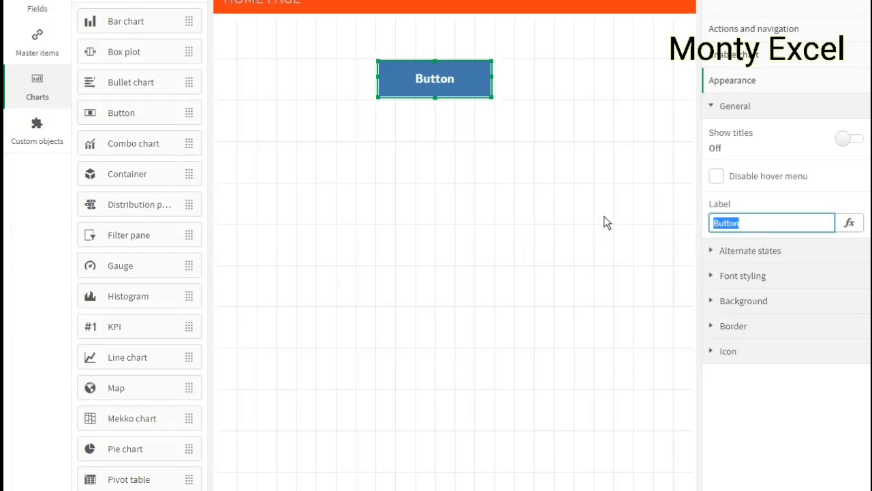
{"action": "type", "text": "BAR GRAPH"}
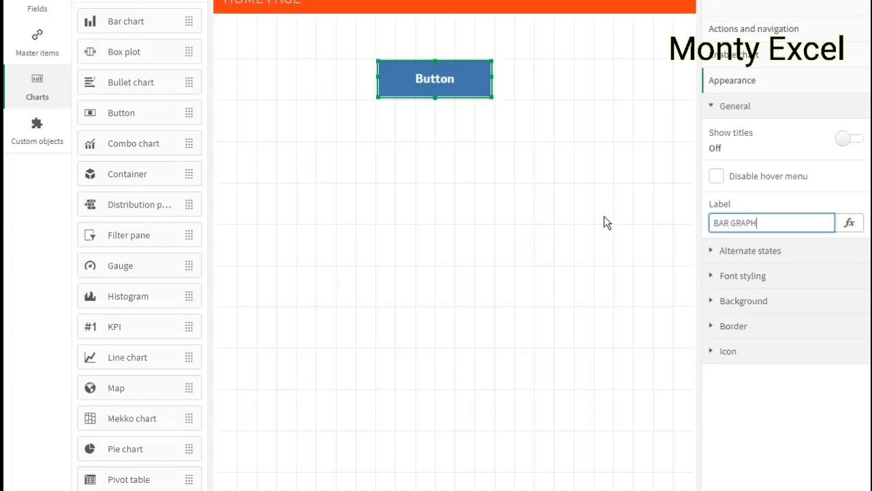
{"action": "key", "text": "Return"}
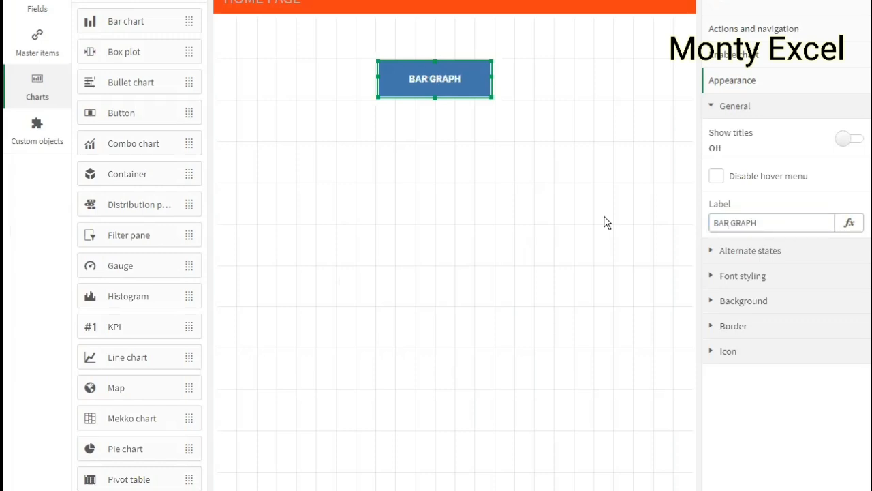
Step: Try italic, underlined and non-bold text and left alignment on the button's label, and restore bold, centred text
{"action": "left_click", "coordinate": [752, 279]}
{"action": "scroll", "coordinate": [795, 309], "scroll_direction": "down", "scroll_amount": 3}
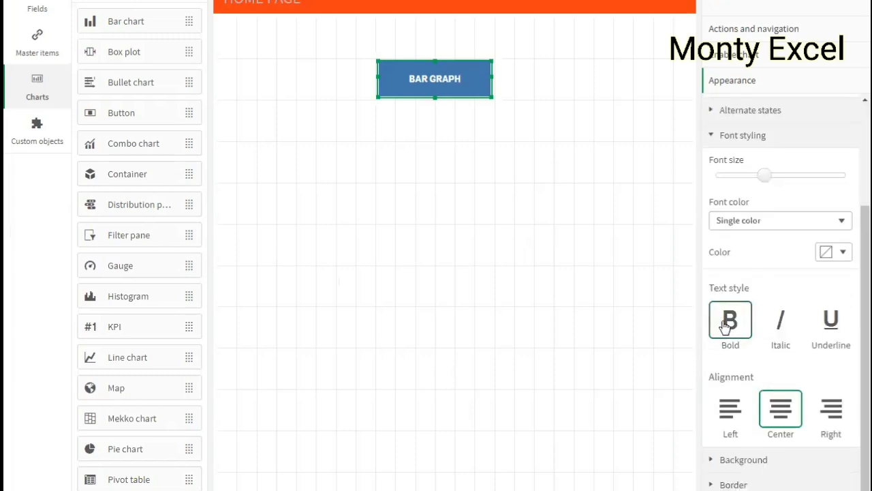
{"action": "left_click", "coordinate": [782, 332]}
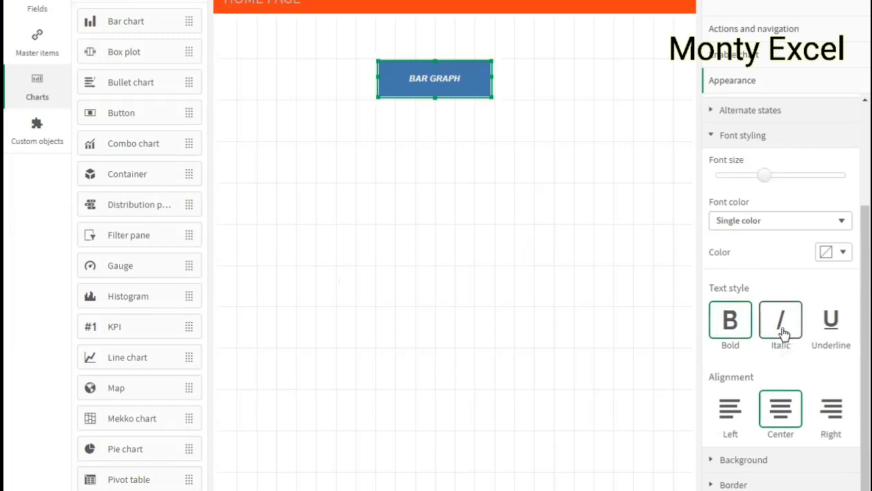
{"action": "left_click", "coordinate": [742, 336]}
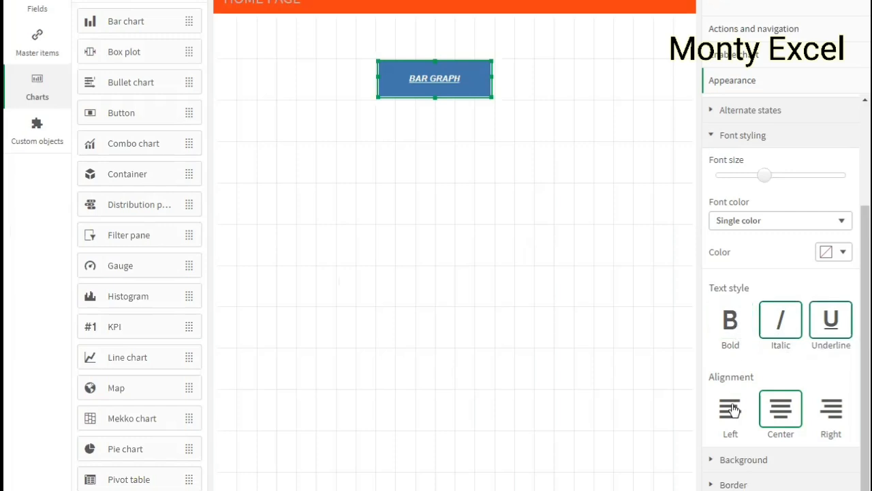
{"action": "left_click", "coordinate": [730, 320]}
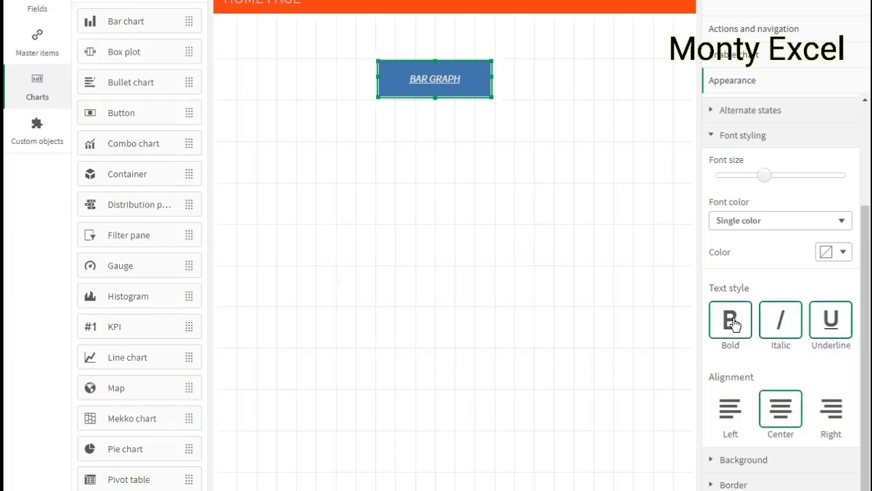
{"action": "left_click", "coordinate": [777, 333]}
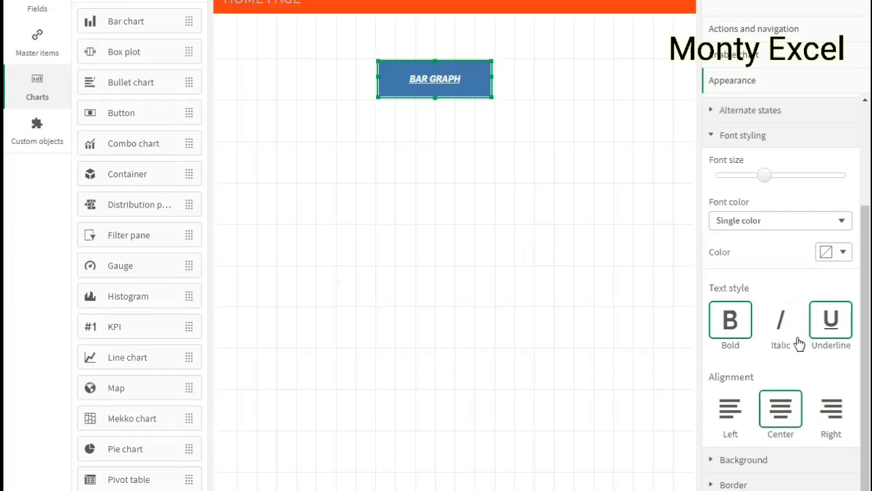
{"action": "left_click", "coordinate": [821, 334]}
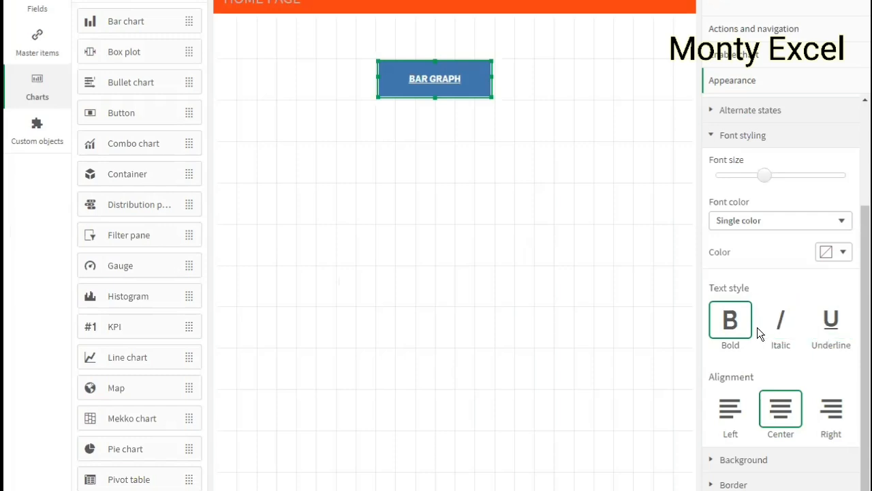
{"action": "left_click", "coordinate": [734, 410]}
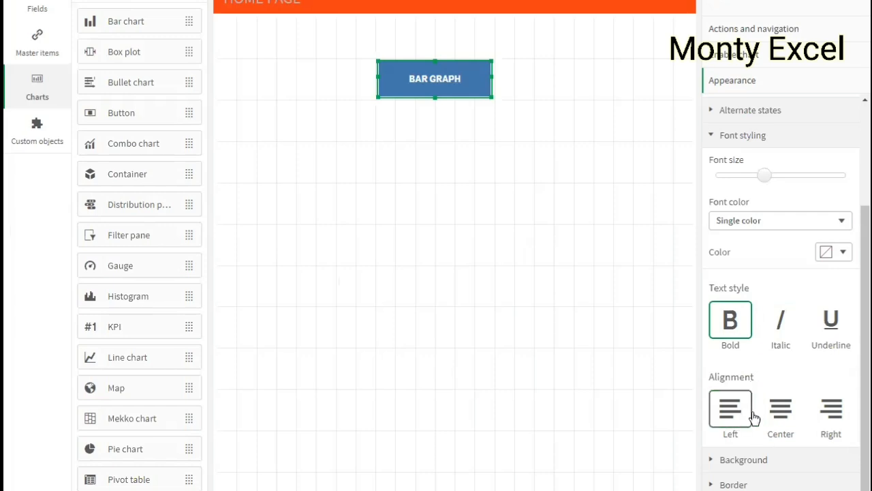
{"action": "left_click", "coordinate": [785, 416]}
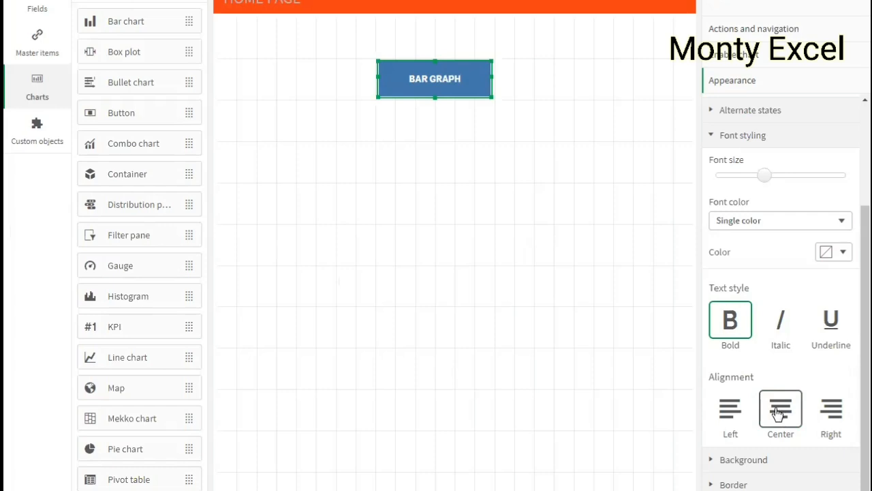
Step: Examine the button's background colour modes and the available colour palette without picking a colour
{"action": "left_click", "coordinate": [750, 460]}
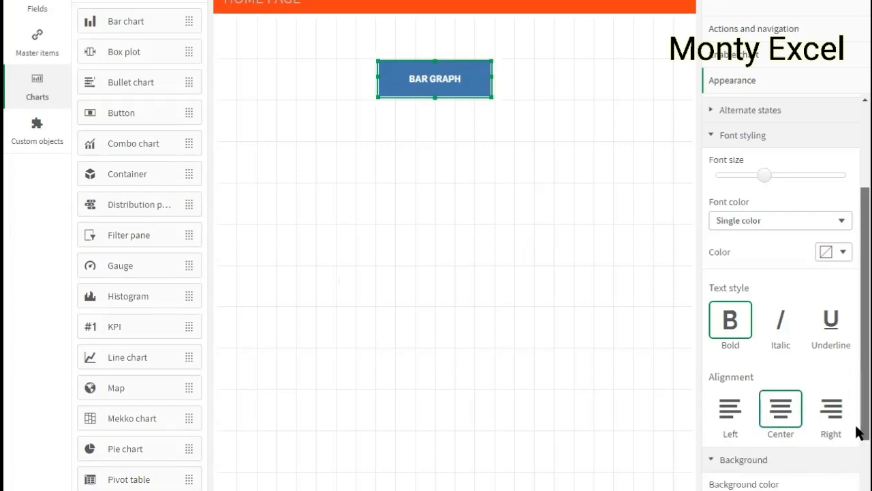
{"action": "left_click_drag", "start_coordinate": [859, 347], "coordinate": [845, 426]}
{"action": "left_click", "coordinate": [784, 386]}
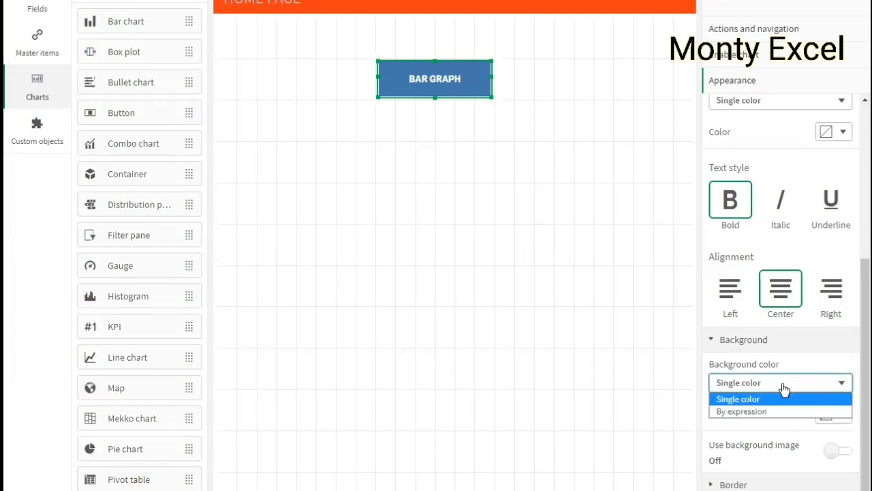
{"action": "left_click", "coordinate": [756, 432]}
{"action": "left_click", "coordinate": [837, 416]}
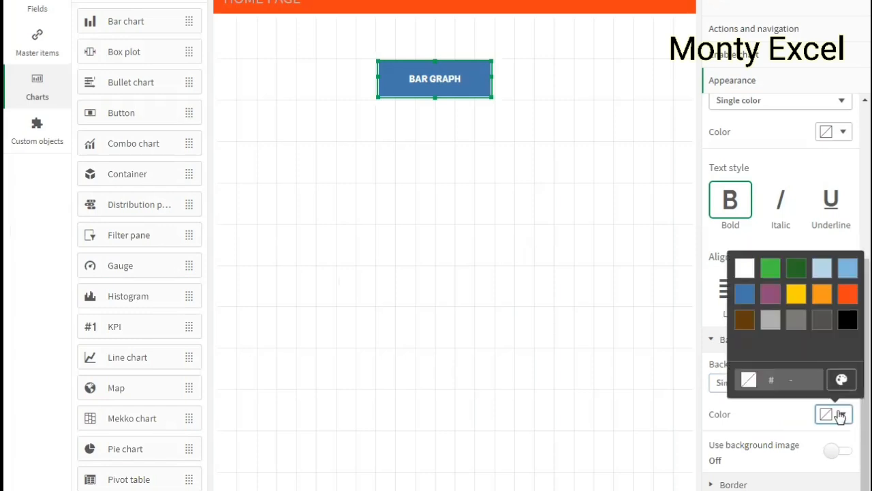
{"action": "left_click", "coordinate": [746, 415]}
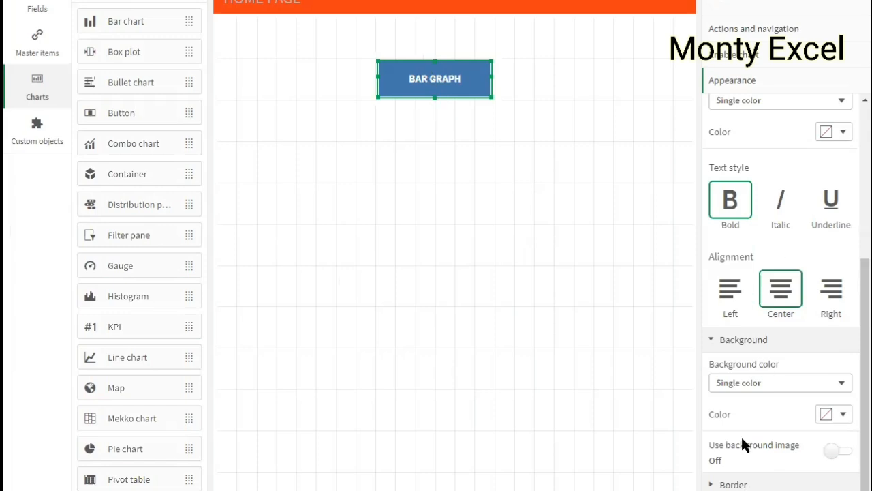
Step: Show the button's border with corner radius and border width at their minimum, and check the border colour modes
{"action": "left_click", "coordinate": [736, 485]}
{"action": "scroll", "coordinate": [857, 470], "scroll_direction": "down", "scroll_amount": 1}
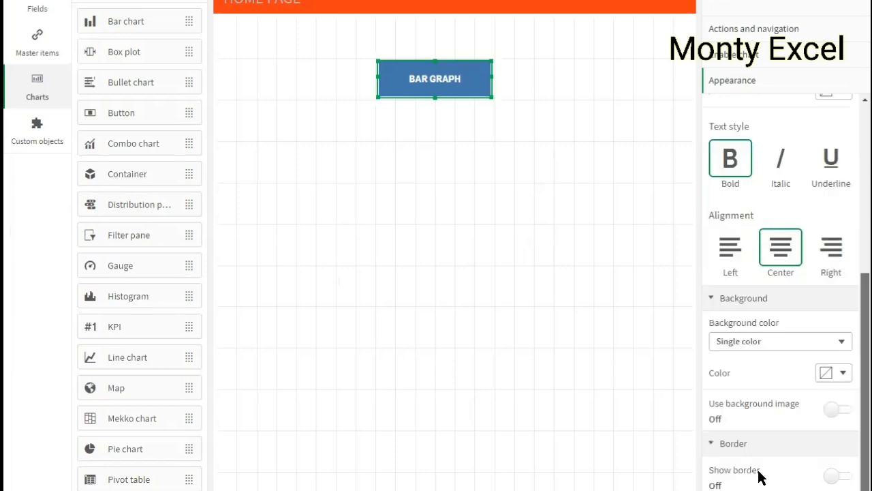
{"action": "left_click", "coordinate": [840, 477]}
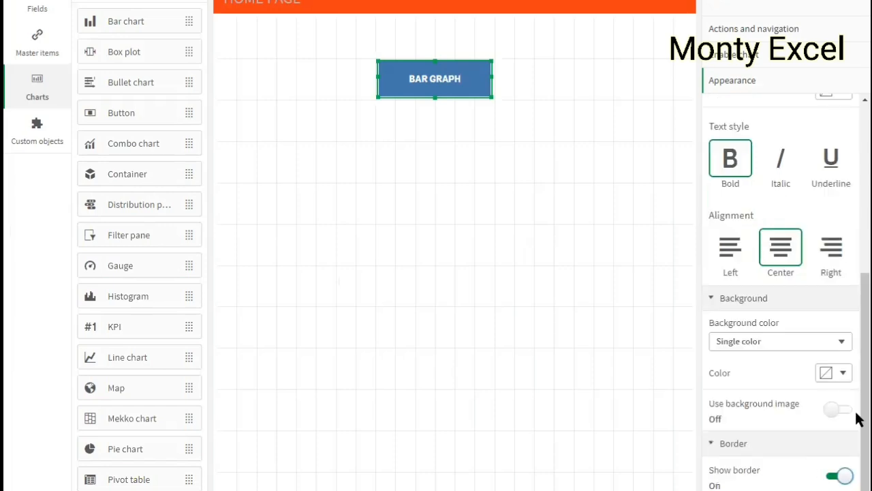
{"action": "scroll", "coordinate": [752, 370], "scroll_direction": "down", "scroll_amount": 4}
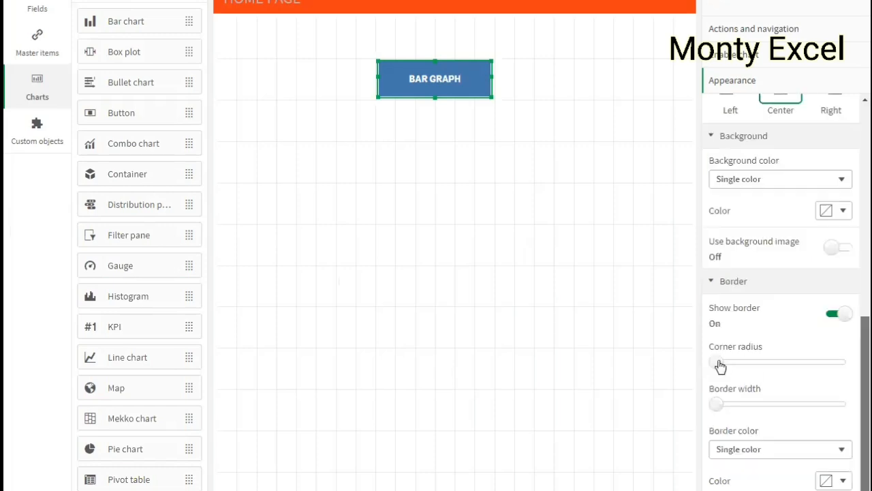
{"action": "left_click_drag", "start_coordinate": [792, 367], "coordinate": [696, 372]}
{"action": "left_click_drag", "start_coordinate": [807, 404], "coordinate": [717, 406]}
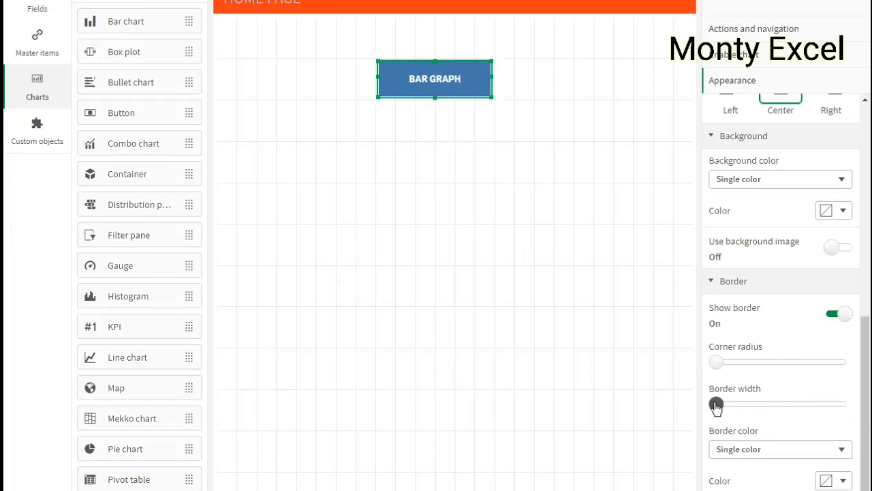
{"action": "left_click", "coordinate": [751, 455]}
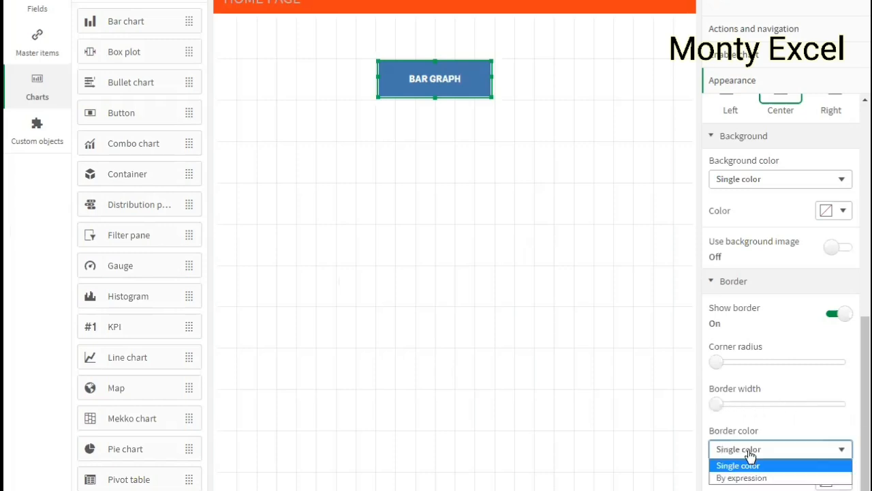
{"action": "left_click", "coordinate": [671, 433]}
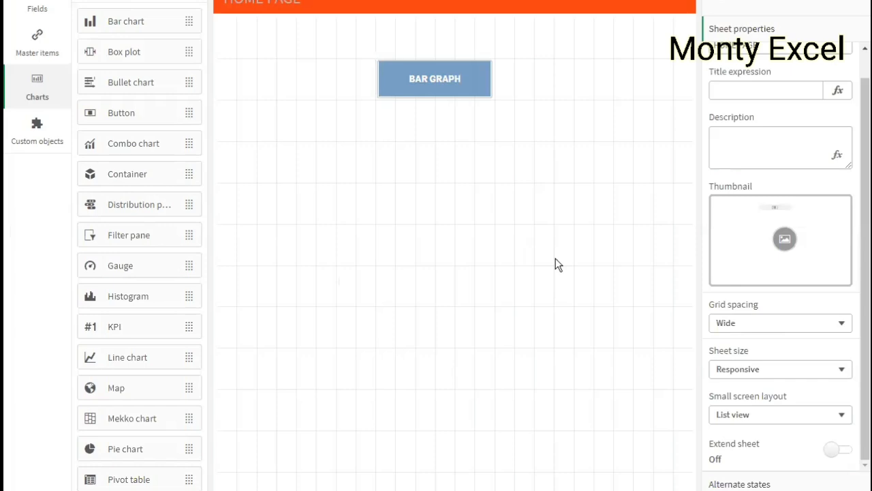
{"action": "left_click", "coordinate": [469, 96]}
{"action": "left_click", "coordinate": [451, 106]}
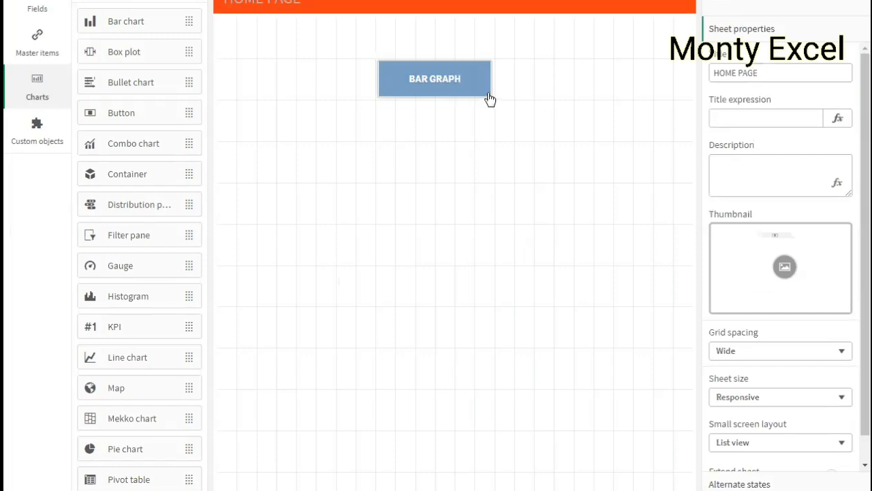
{"action": "right_click", "coordinate": [486, 91]}
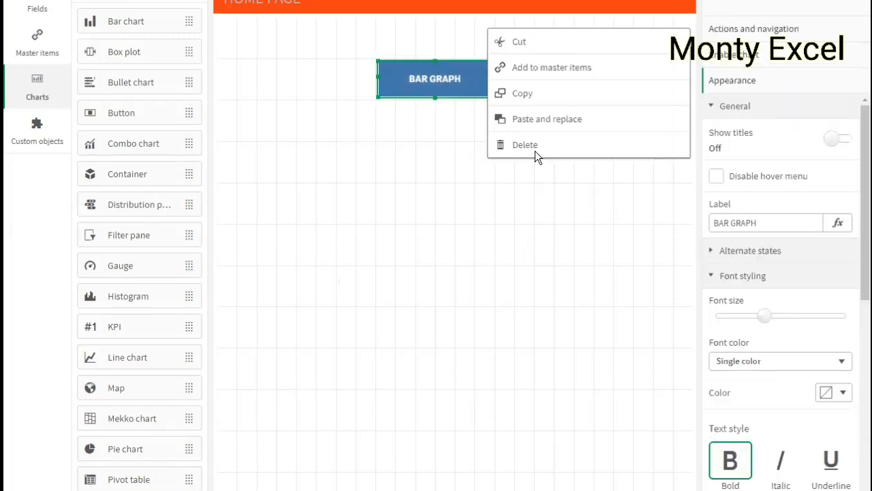
{"action": "key", "text": "Escape"}
{"action": "left_click", "coordinate": [443, 100]}
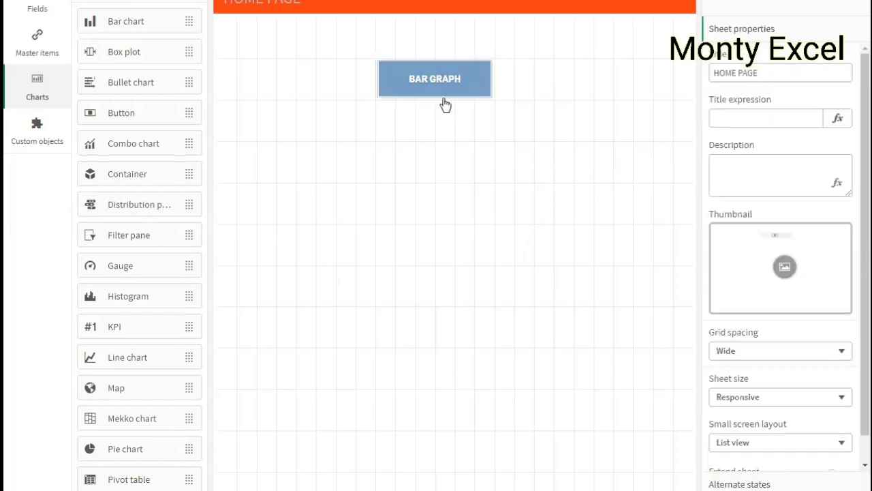
Step: Try "Open a website or email" as the BAR GRAPH button's navigation and check its Website URL field
{"action": "right_click", "coordinate": [451, 90]}
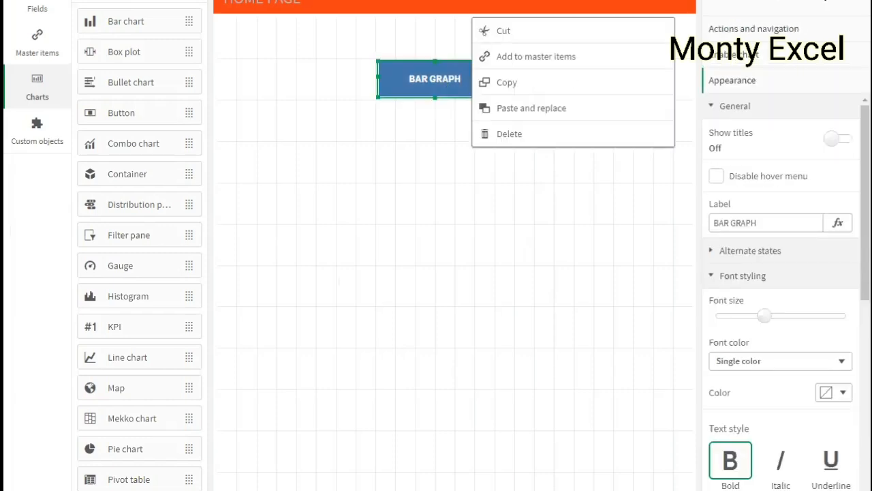
{"action": "key", "text": "Escape"}
{"action": "left_click", "coordinate": [800, 31]}
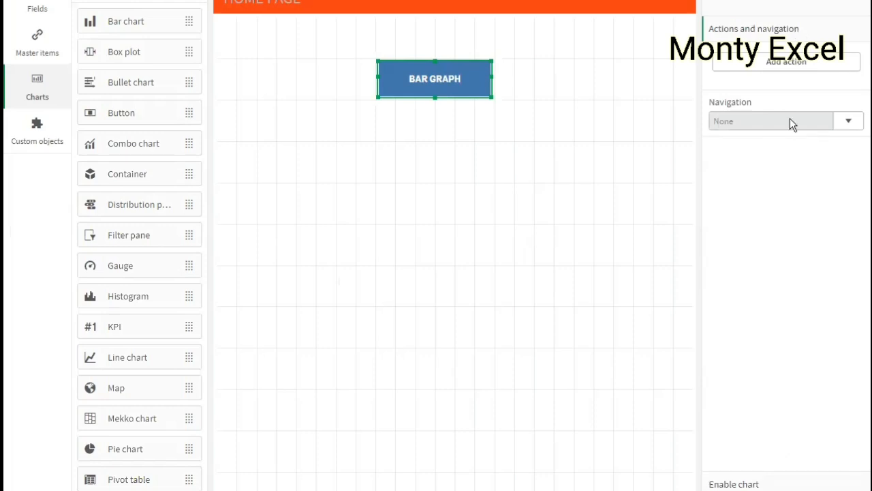
{"action": "left_click", "coordinate": [848, 122]}
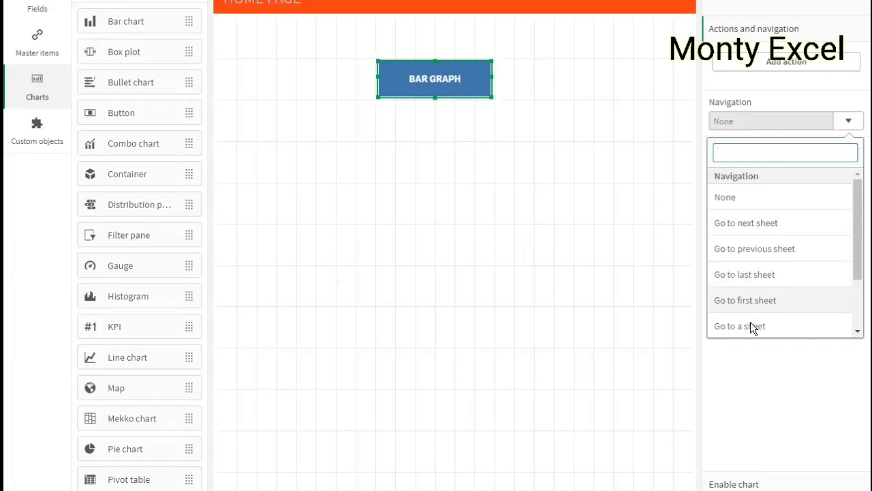
{"action": "left_click_drag", "start_coordinate": [858, 262], "coordinate": [858, 324]}
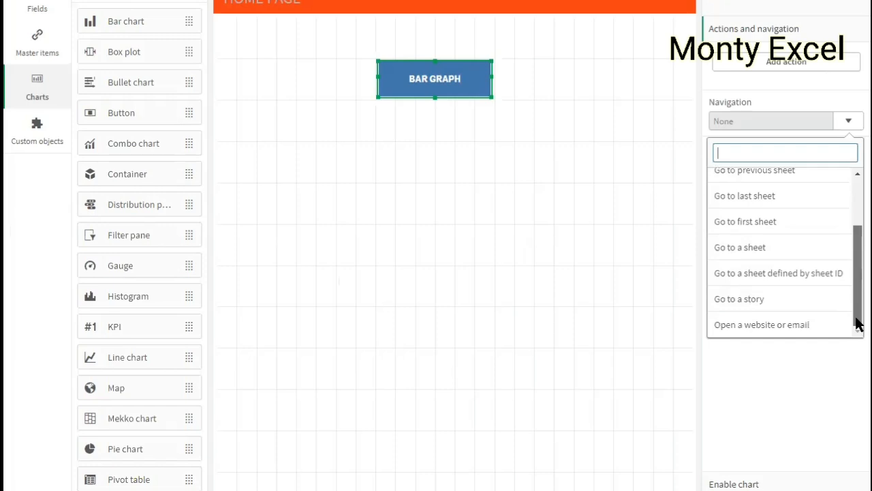
{"action": "left_click", "coordinate": [756, 327]}
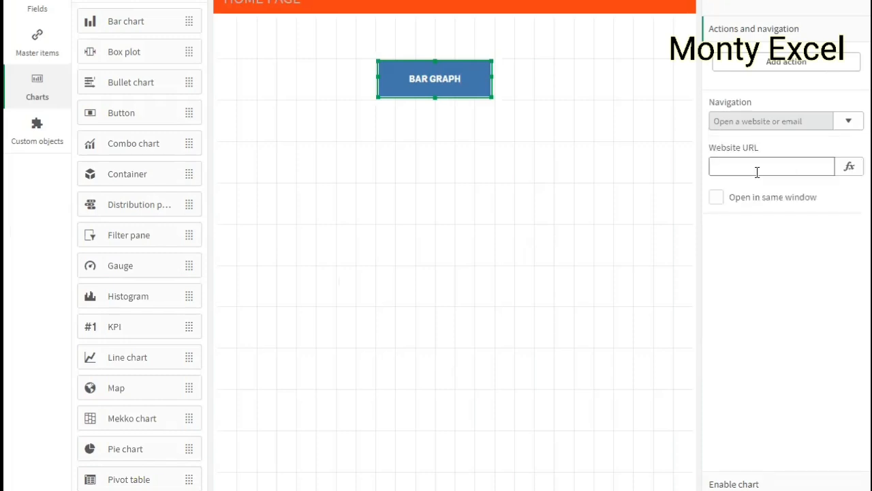
{"action": "left_click", "coordinate": [757, 167]}
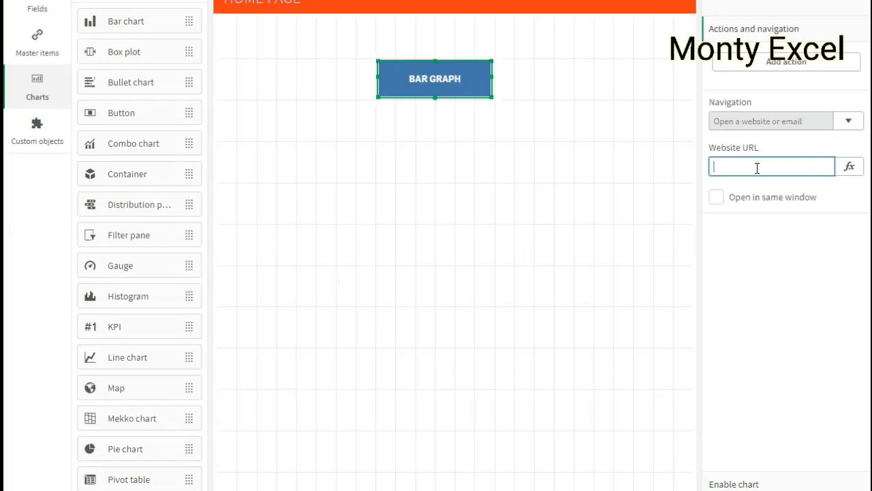
Step: Set the BAR GRAPH button's navigation to "Go to a sheet" and check the app's list of sheets
{"action": "left_click", "coordinate": [774, 123]}
{"action": "left_click", "coordinate": [848, 122]}
{"action": "left_click_drag", "start_coordinate": [858, 244], "coordinate": [858, 317]}
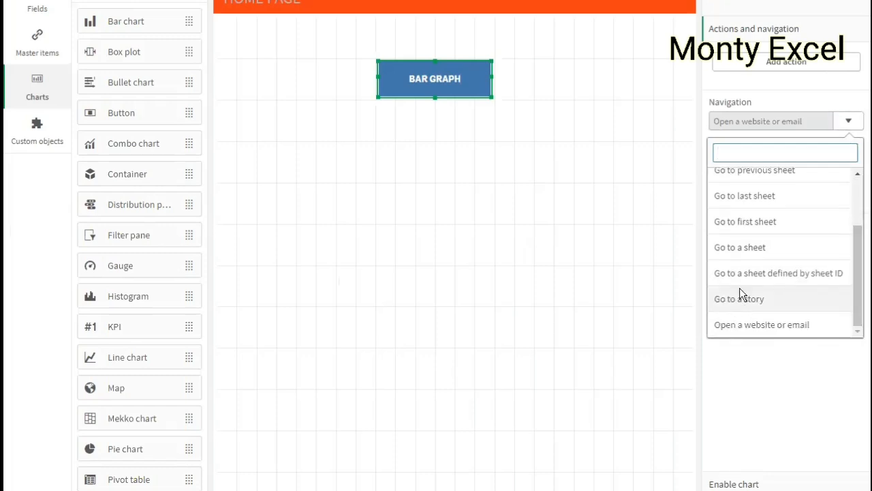
{"action": "left_click", "coordinate": [745, 248]}
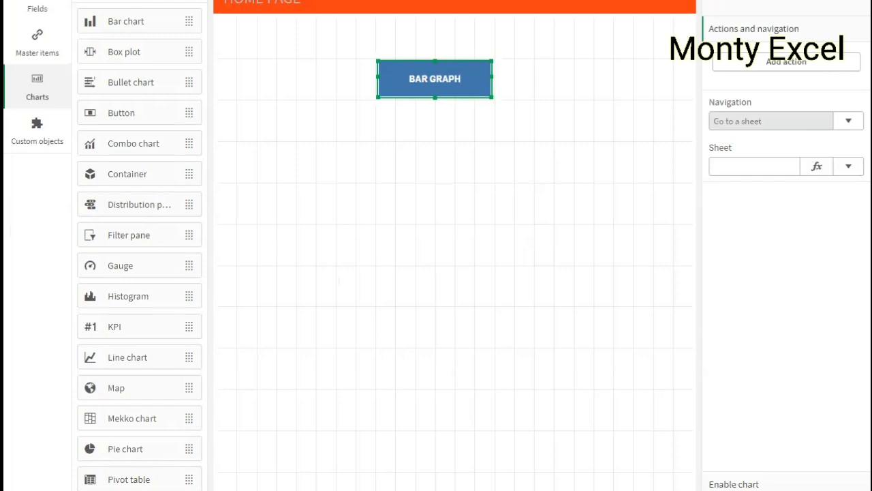
{"action": "left_click", "coordinate": [804, 2]}
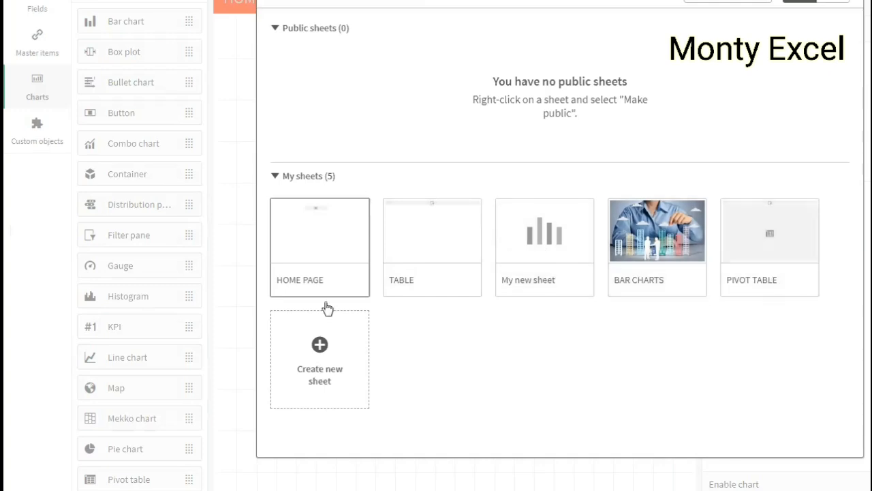
{"action": "left_click", "coordinate": [226, 253]}
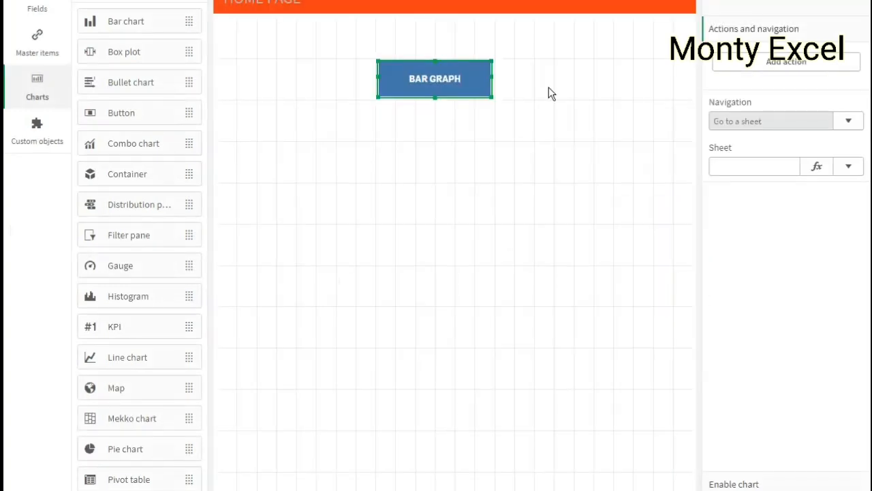
Step: Choose BAR CHARTS as the BAR GRAPH button's target sheet and test the button outside edit mode
{"action": "left_click", "coordinate": [849, 167]}
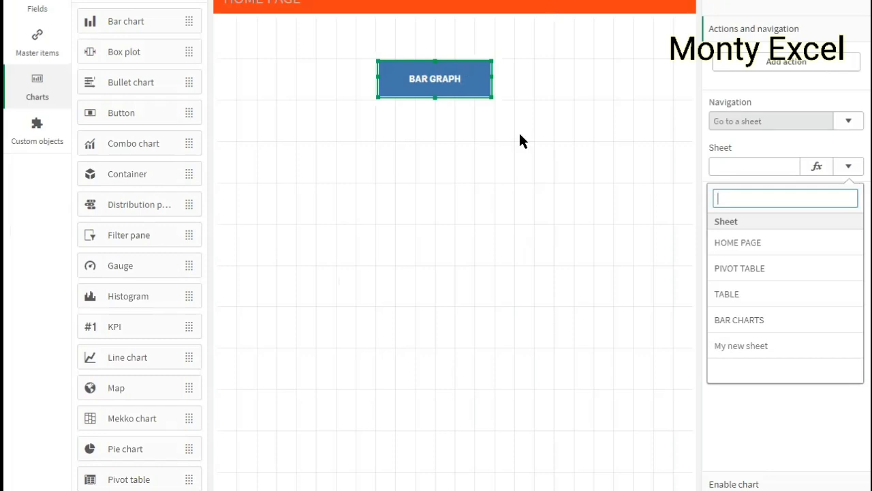
{"action": "left_click", "coordinate": [739, 323]}
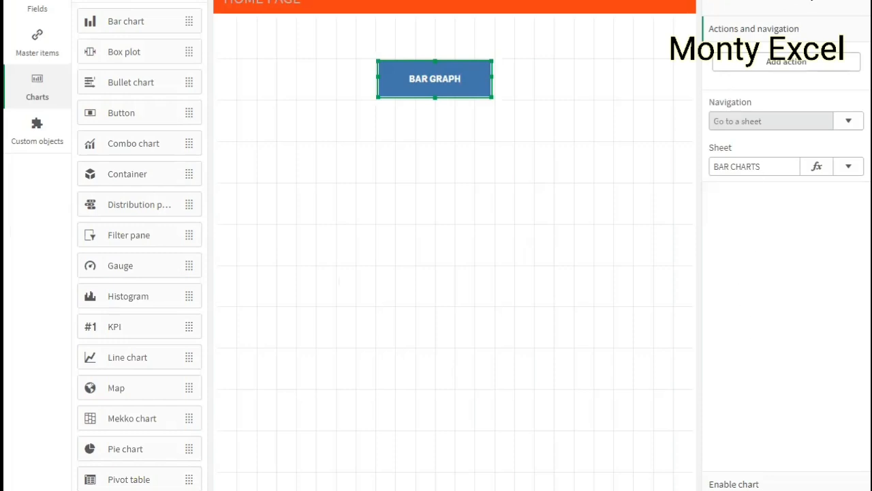
{"action": "key", "text": "ctrl+e"}
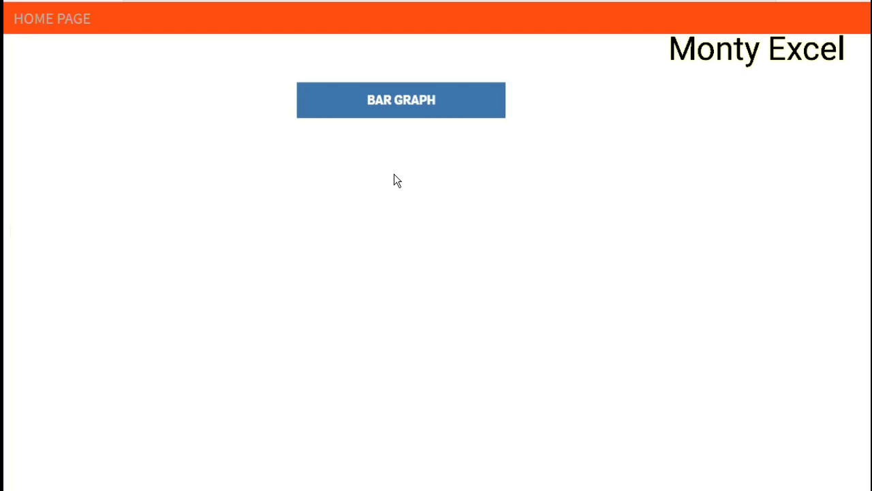
{"action": "left_click", "coordinate": [397, 107]}
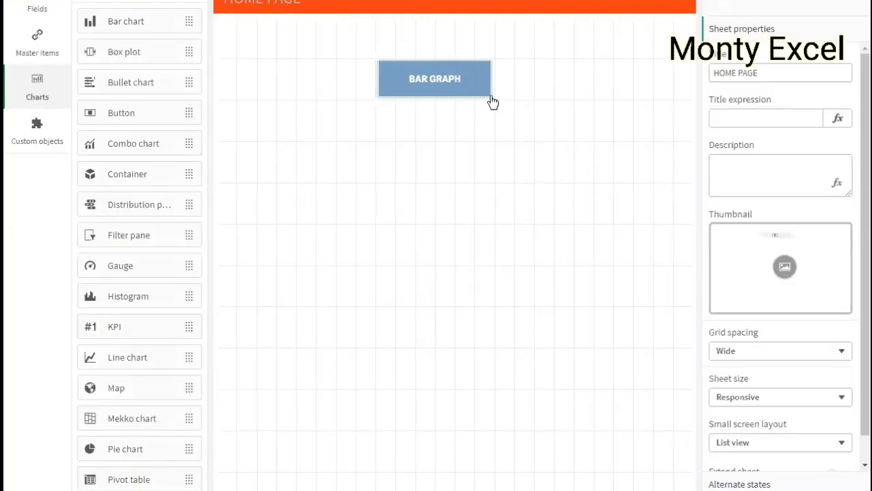
Step: Narrow the BAR GRAPH button by one grid column and place a copy of the same size directly below it
{"action": "left_click", "coordinate": [479, 82]}
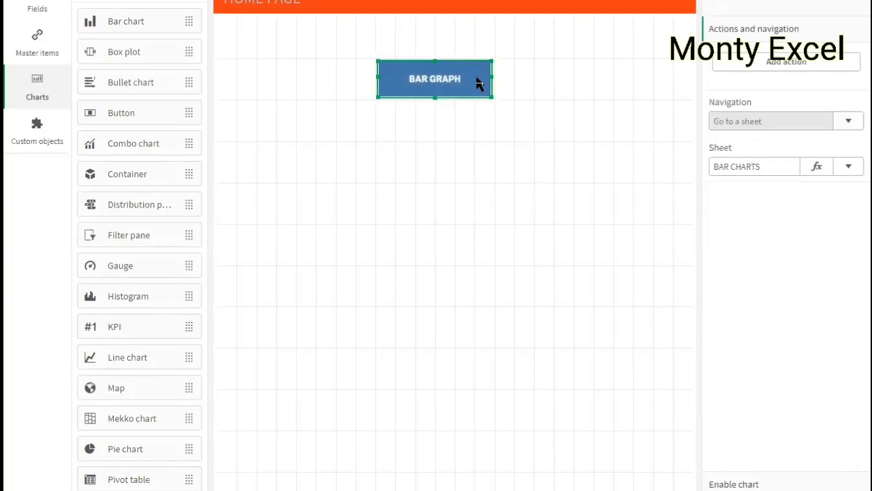
{"action": "left_click_drag", "start_coordinate": [477, 81], "coordinate": [470, 85]}
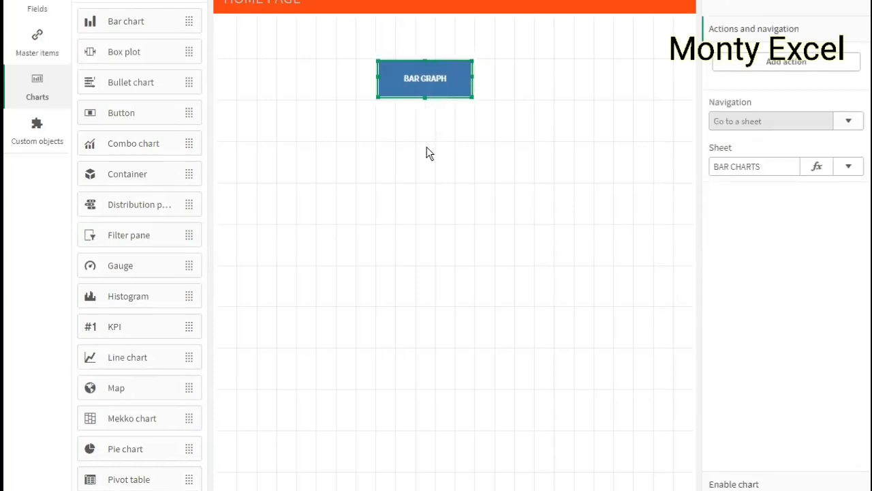
{"action": "left_click", "coordinate": [427, 147]}
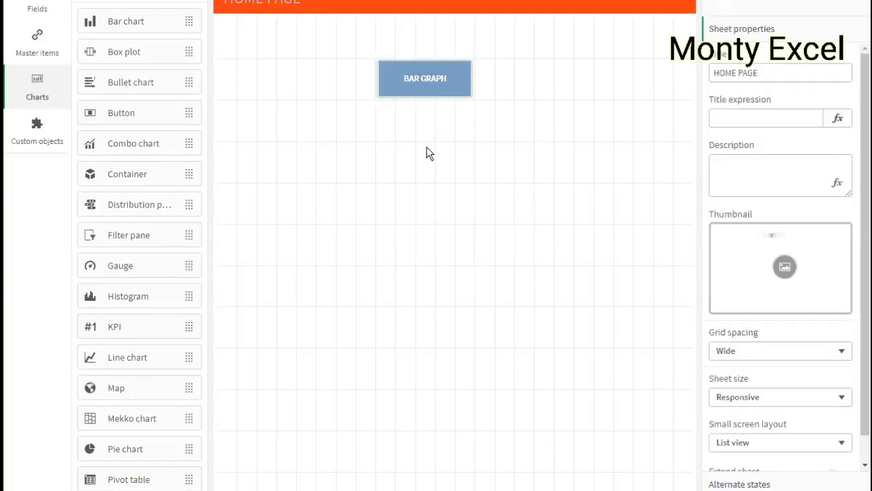
{"action": "key", "text": "ctrl+v"}
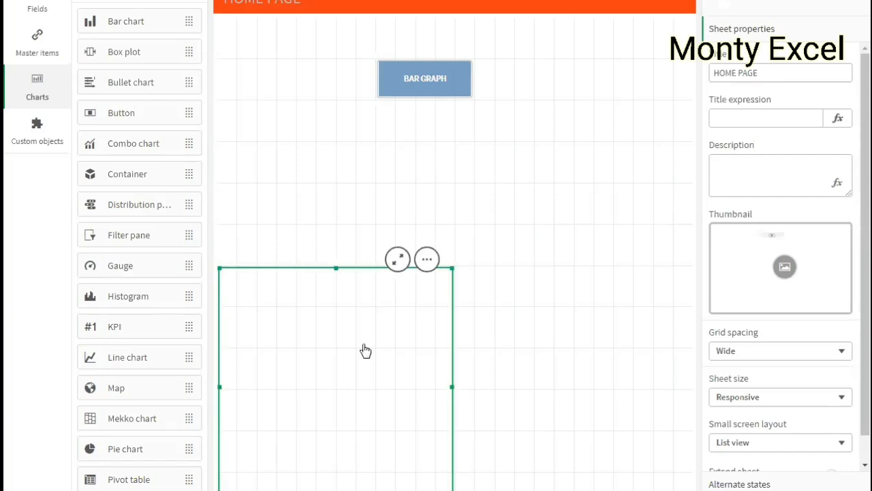
{"action": "left_click_drag", "start_coordinate": [442, 117], "coordinate": [451, 200]}
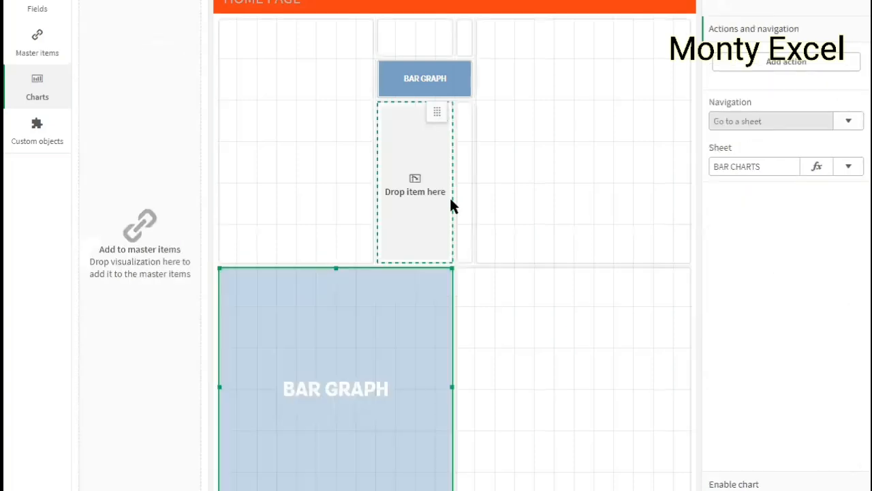
{"action": "left_click_drag", "start_coordinate": [428, 263], "coordinate": [475, 120]}
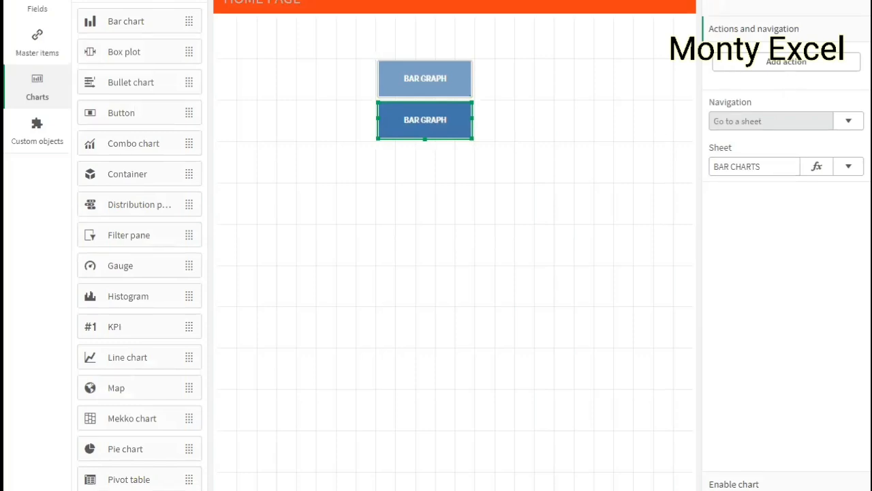
Step: Change the label of the copied second button to "TABLE"
{"action": "scroll", "coordinate": [783, 233], "scroll_direction": "down", "scroll_amount": 5}
{"action": "left_click_drag", "start_coordinate": [764, 223], "coordinate": [577, 210]}
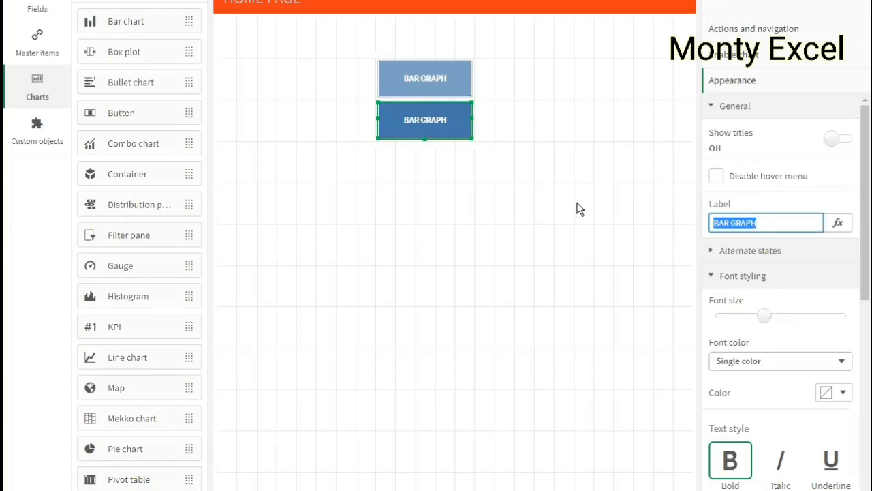
{"action": "type", "text": "TABL"}
{"action": "type", "text": "E"}
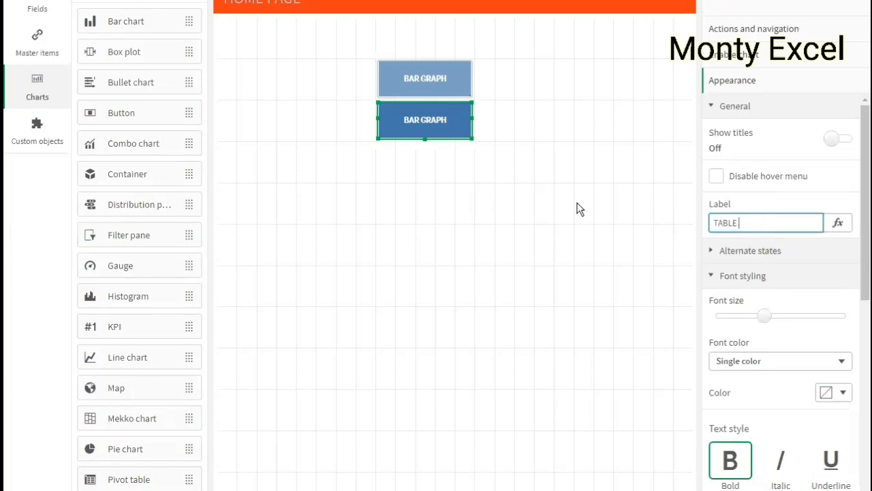
{"action": "key", "text": "Return"}
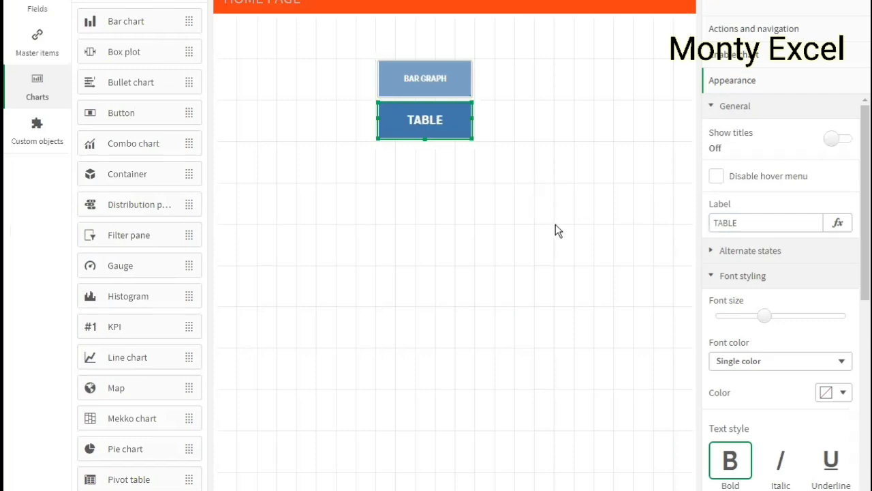
Step: Set the target sheet of the TABLE button's navigation to TABLE
{"action": "left_click", "coordinate": [748, 31]}
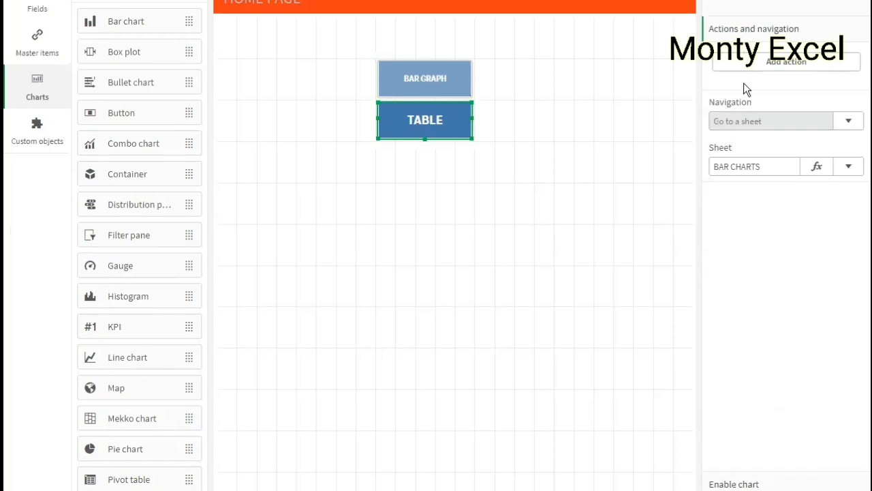
{"action": "left_click_drag", "start_coordinate": [767, 166], "coordinate": [706, 169]}
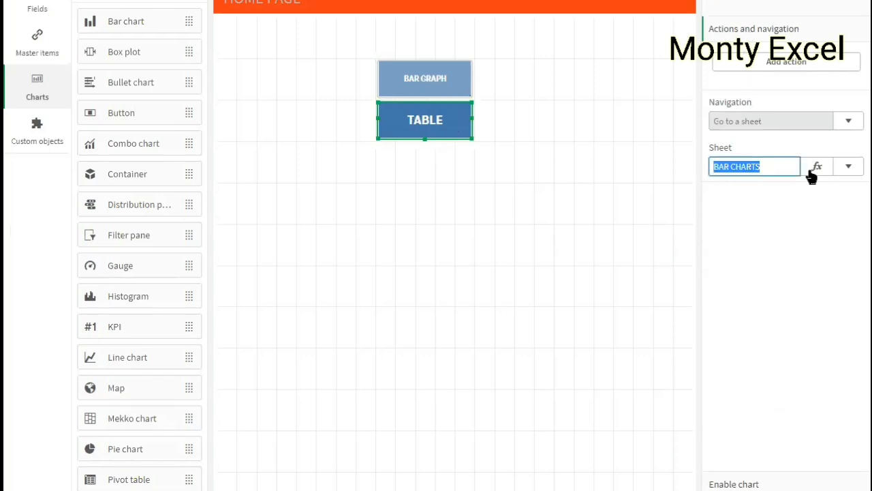
{"action": "left_click", "coordinate": [849, 168]}
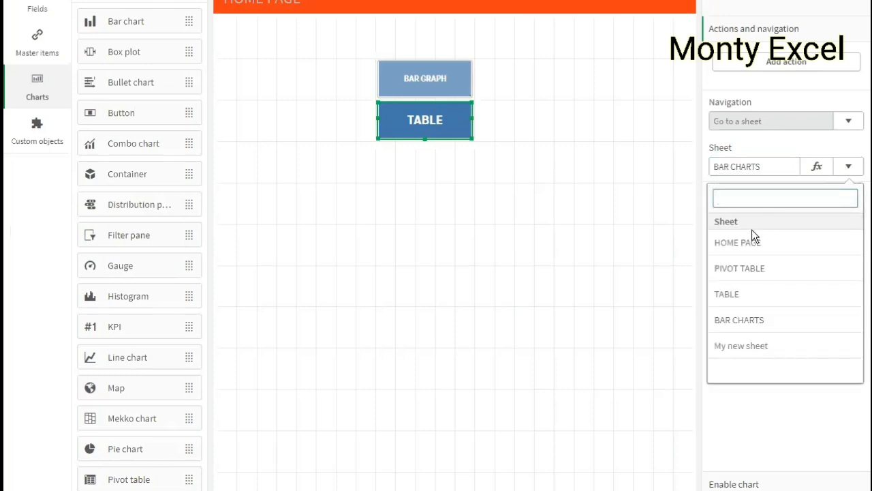
{"action": "left_click", "coordinate": [732, 300]}
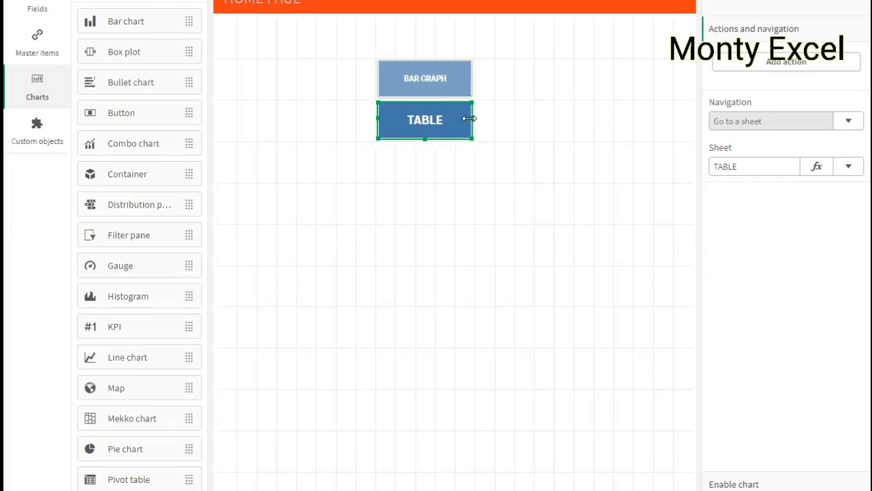
Step: Paste a copy of the TABLE button and fit it directly below the second button at the same size
{"action": "left_click", "coordinate": [398, 179]}
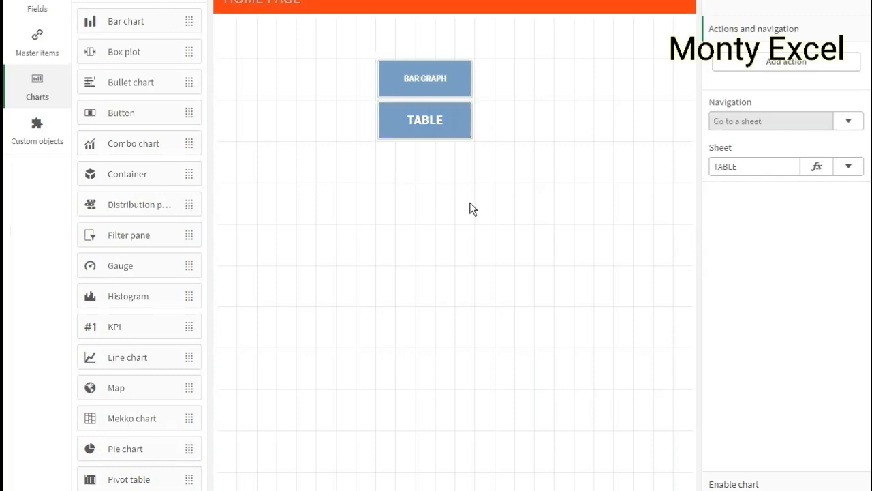
{"action": "key", "text": "ctrl+v"}
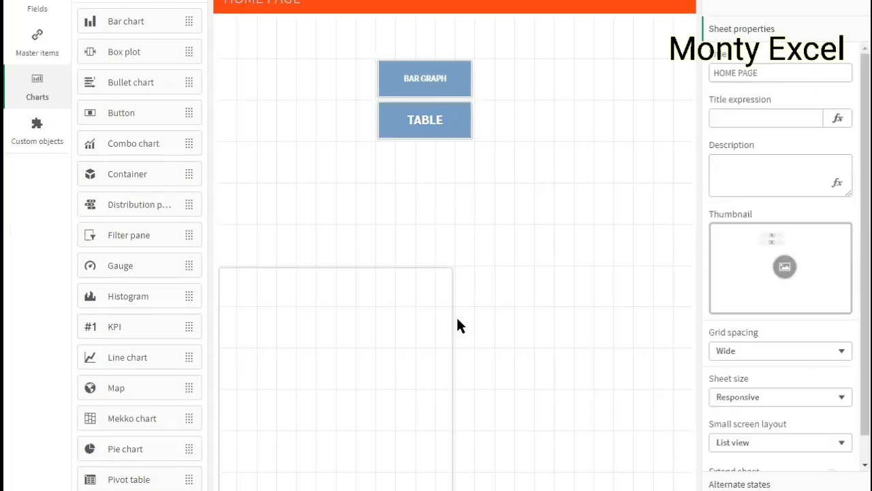
{"action": "left_click_drag", "start_coordinate": [400, 379], "coordinate": [444, 185]}
{"action": "left_click_drag", "start_coordinate": [454, 262], "coordinate": [473, 181]}
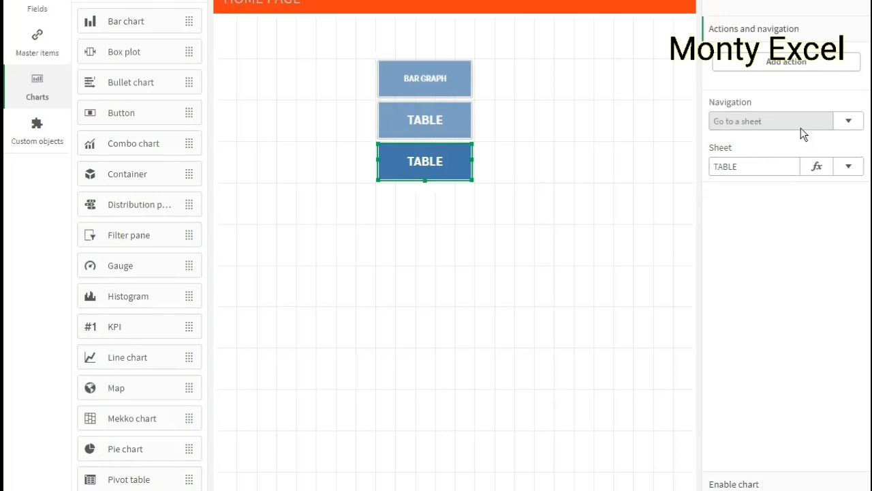
Step: Set the third button's target sheet to PIVOT TABLE and copy that sheet name
{"action": "left_click", "coordinate": [849, 168]}
{"action": "left_click", "coordinate": [757, 267]}
{"action": "left_click", "coordinate": [767, 164]}
{"action": "triple_click", "coordinate": [743, 161]}
{"action": "key", "text": "ctrl+c"}
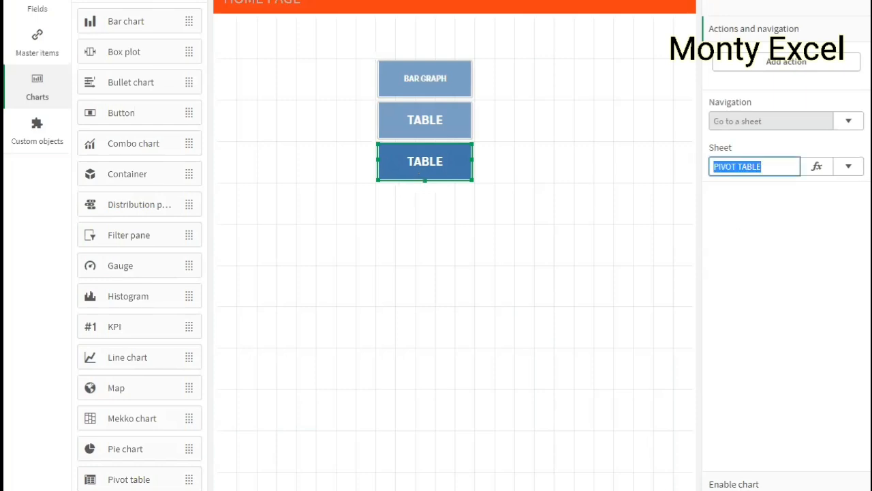
Step: Replace the third button's label with the copied text "PIVOT TABLE"
{"action": "scroll", "coordinate": [763, 270], "scroll_direction": "down", "scroll_amount": 2}
{"action": "left_click", "coordinate": [761, 223]}
{"action": "triple_click", "coordinate": [761, 223]}
{"action": "key", "text": "ctrl+v"}
{"action": "key", "text": "Return"}
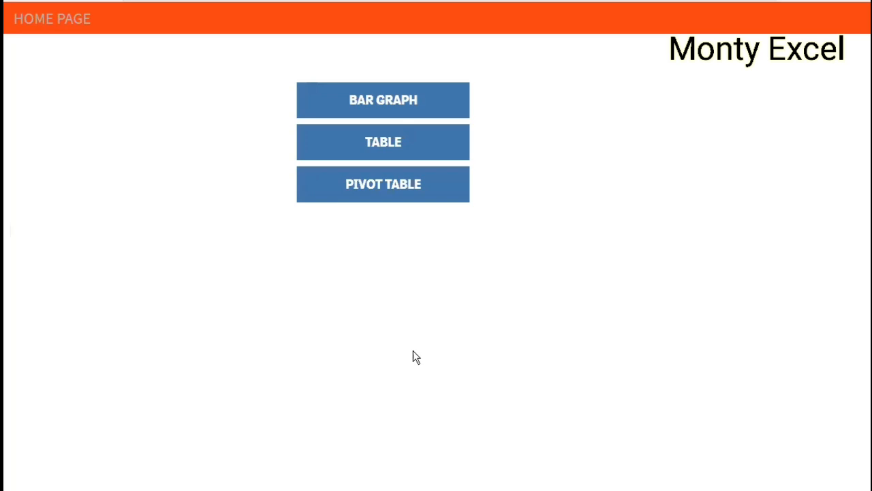
Step: Test the PIVOT TABLE button's navigation and return to the HOME PAGE sheet
{"action": "left_click", "coordinate": [406, 198]}
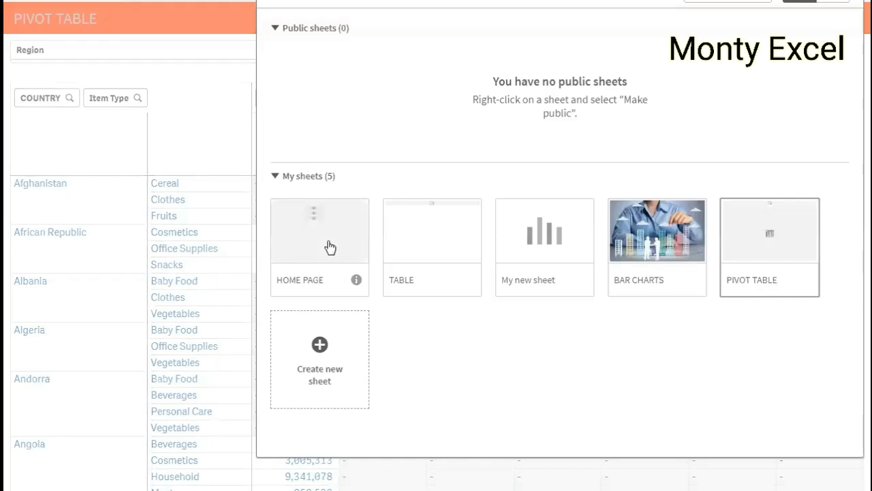
{"action": "left_click", "coordinate": [330, 248]}
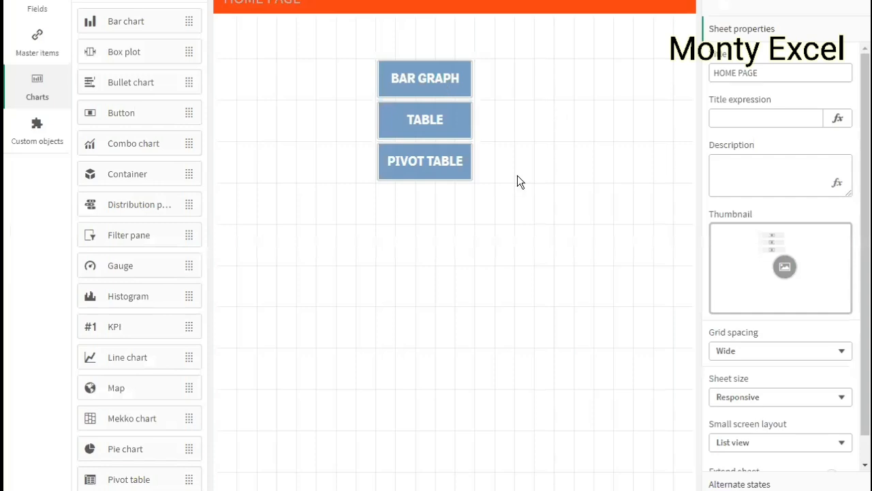
Step: Paste a copy of the BAR GRAPH button and fit it directly below the PIVOT TABLE button at the same size
{"action": "left_click", "coordinate": [470, 93]}
{"action": "key", "text": "Escape"}
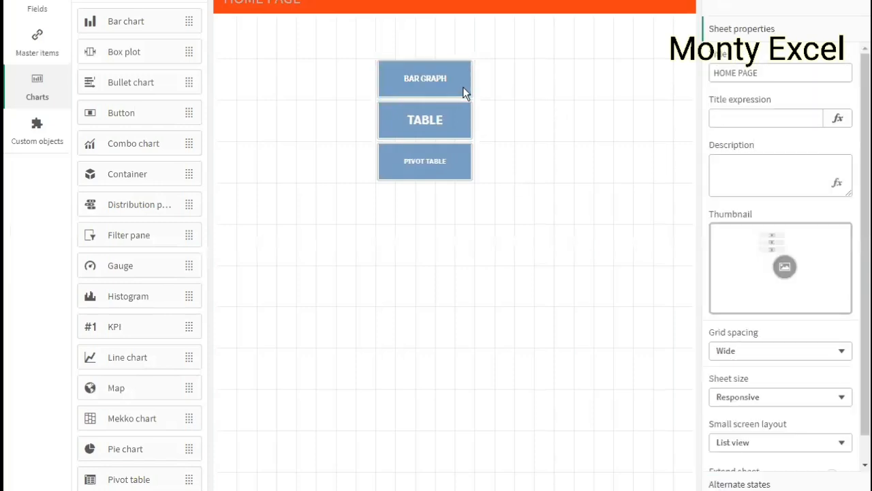
{"action": "right_click", "coordinate": [462, 86]}
{"action": "left_click", "coordinate": [508, 88]}
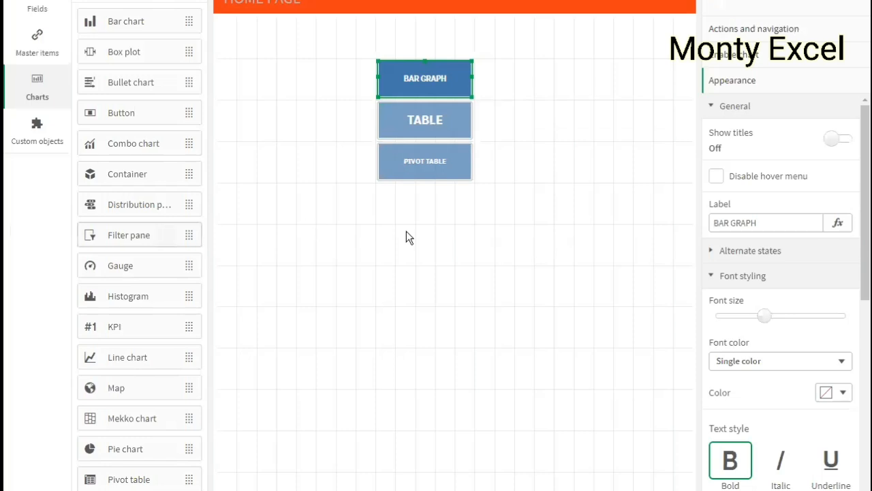
{"action": "key", "text": "Escape"}
{"action": "key", "text": "ctrl+v"}
{"action": "left_click_drag", "start_coordinate": [402, 380], "coordinate": [444, 193]}
{"action": "left_click_drag", "start_coordinate": [443, 262], "coordinate": [477, 220]}
Step: Change the fourth button's label to "HOME PAGE" and cut the button from the sheet
{"action": "left_click", "coordinate": [776, 219]}
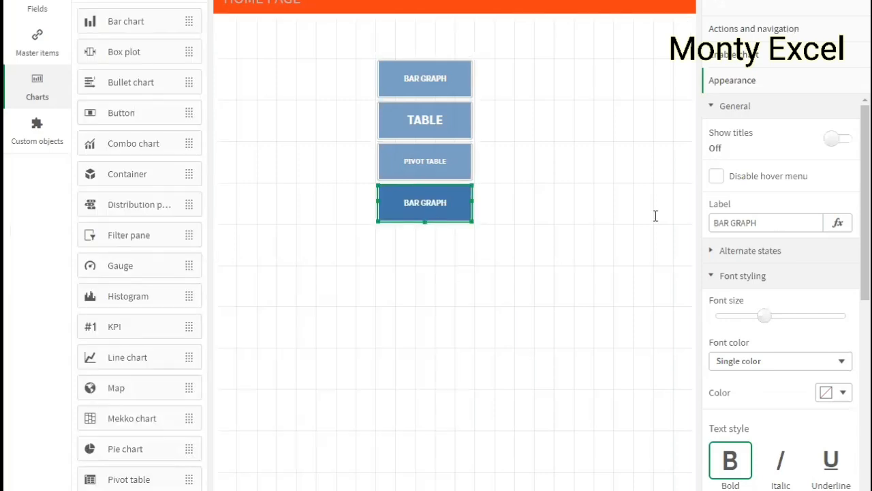
{"action": "type", "text": "HOME PAGE"}
{"action": "key", "text": "Return"}
{"action": "right_click", "coordinate": [465, 213]}
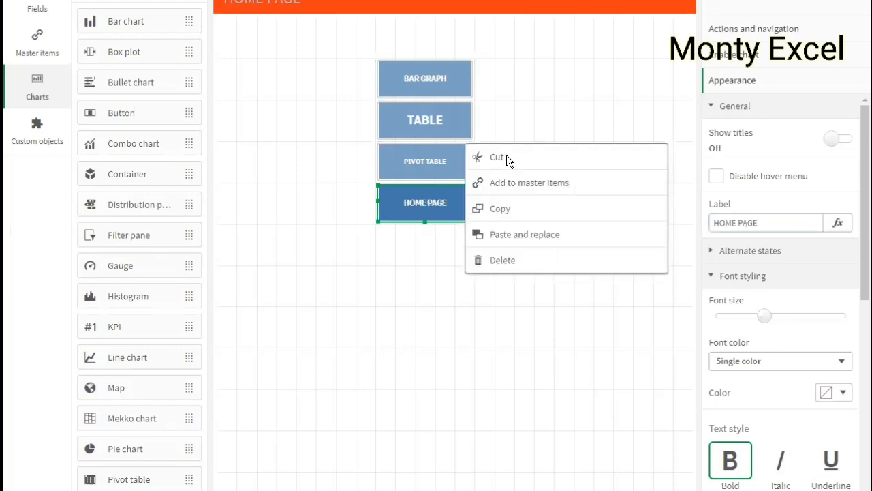
{"action": "left_click", "coordinate": [476, 241]}
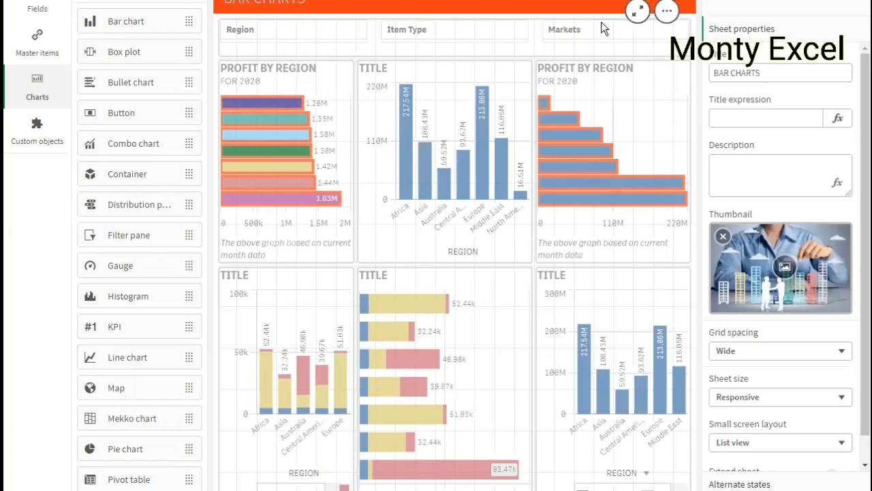
Step: On the BAR CHARTS sheet, narrow the filter pane and refit the upper row's middle and last charts to free a strip along the sheet's edge
{"action": "left_click", "coordinate": [658, 47]}
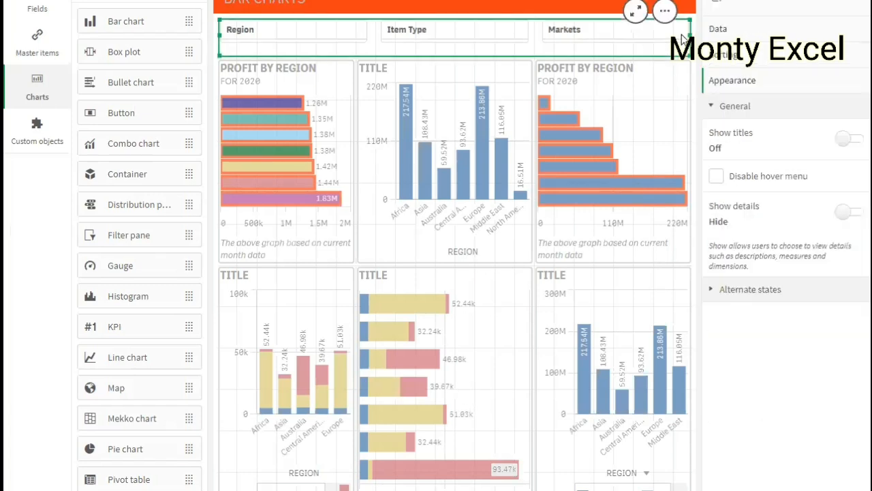
{"action": "left_click_drag", "start_coordinate": [689, 34], "coordinate": [630, 34]}
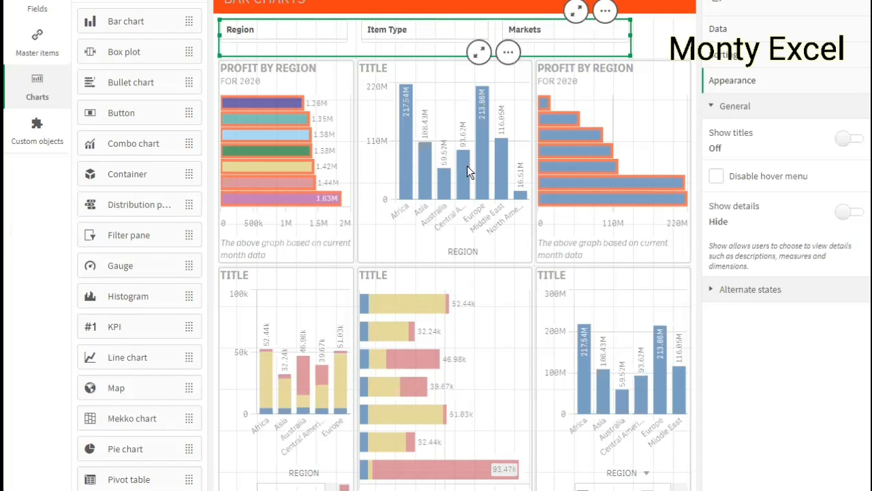
{"action": "left_click", "coordinate": [529, 161]}
{"action": "left_click_drag", "start_coordinate": [531, 159], "coordinate": [493, 163]}
{"action": "left_click", "coordinate": [542, 155]}
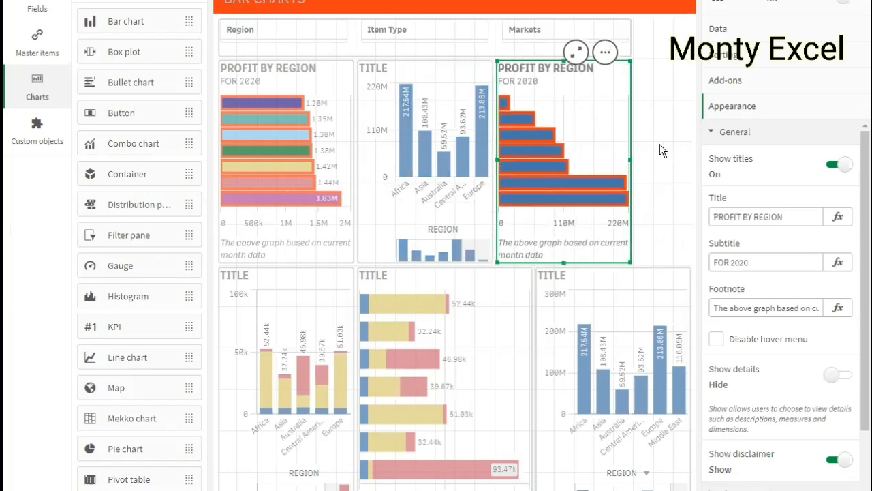
Step: Paste the HOME PAGE button and fit it into the free space beside the filter pane
{"action": "left_click", "coordinate": [640, 151]}
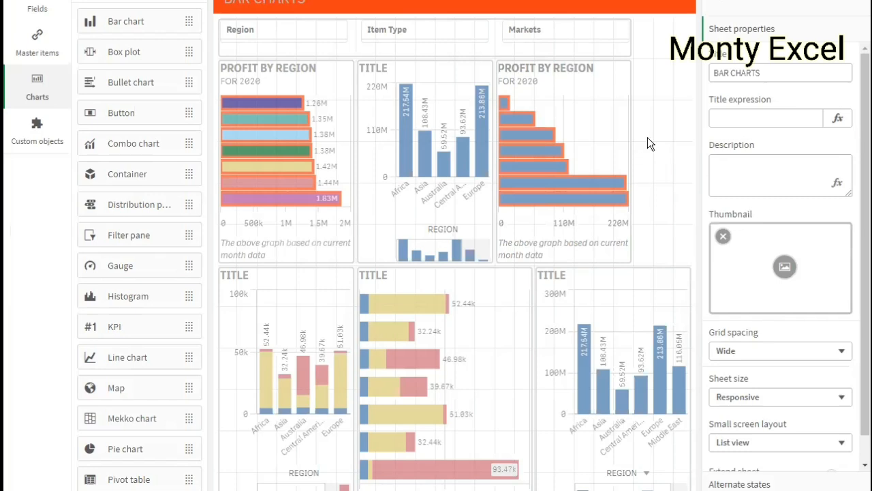
{"action": "key", "text": "ctrl+v"}
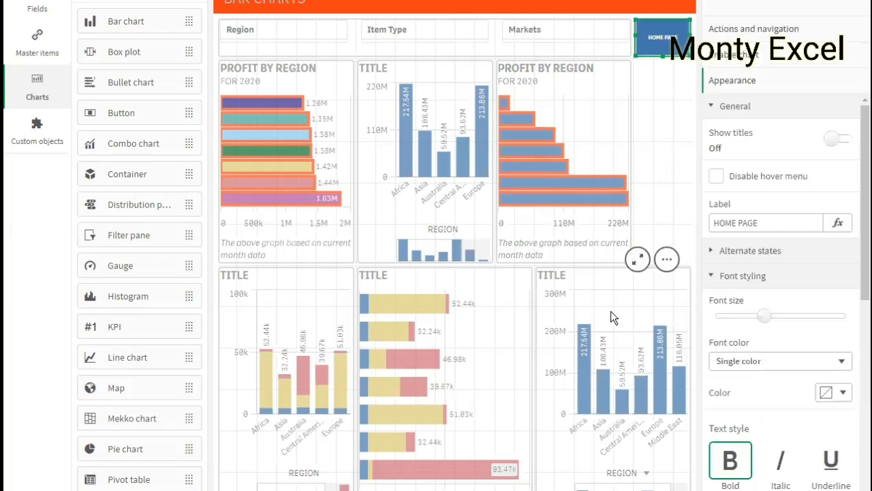
Step: Refit the second row's middle and last charts to the same widths as the charts above them
{"action": "left_click", "coordinate": [522, 357]}
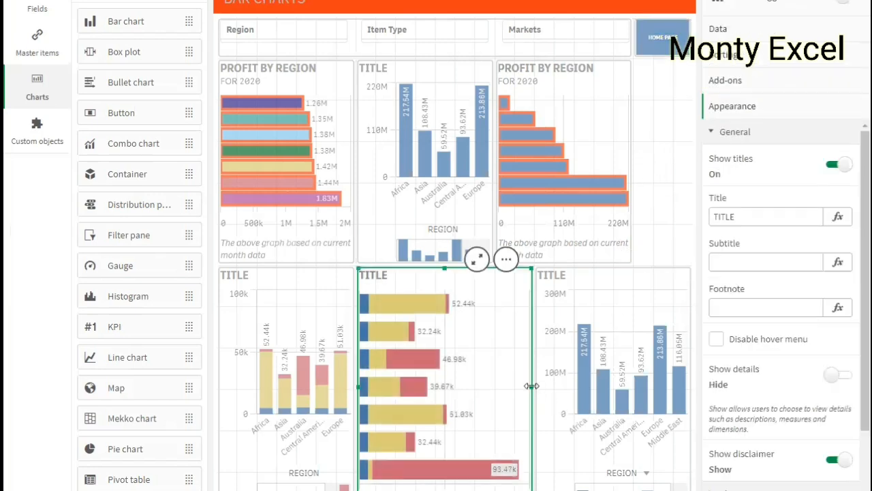
{"action": "left_click_drag", "start_coordinate": [531, 384], "coordinate": [496, 387]}
{"action": "left_click", "coordinate": [558, 375]}
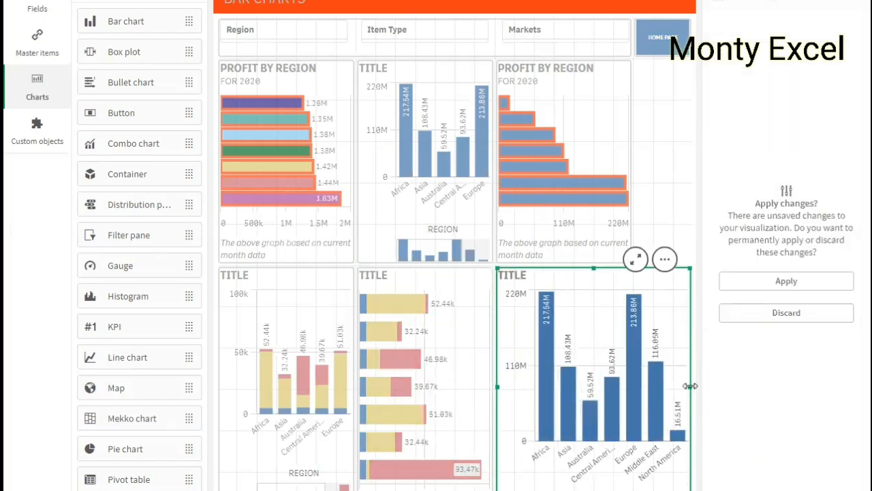
{"action": "left_click_drag", "start_coordinate": [691, 386], "coordinate": [633, 387]}
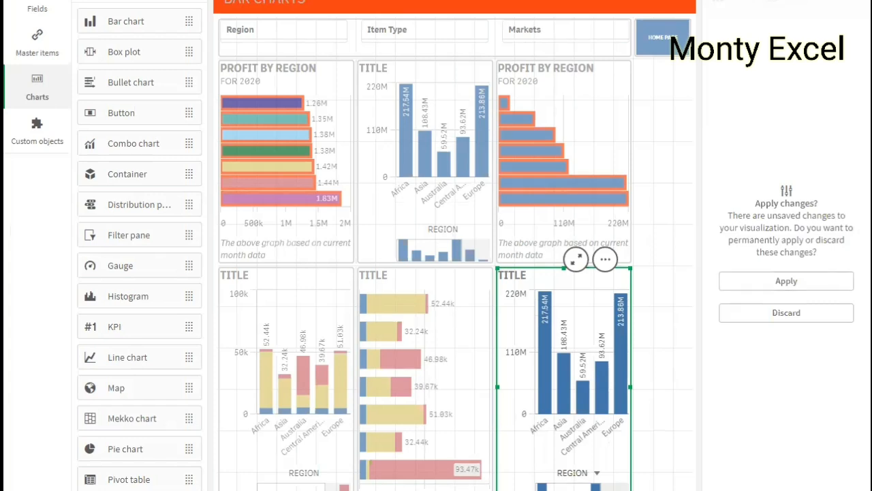
Step: Set the HOME PAGE button's navigation target to the HOME PAGE sheet
{"action": "right_click", "coordinate": [660, 54]}
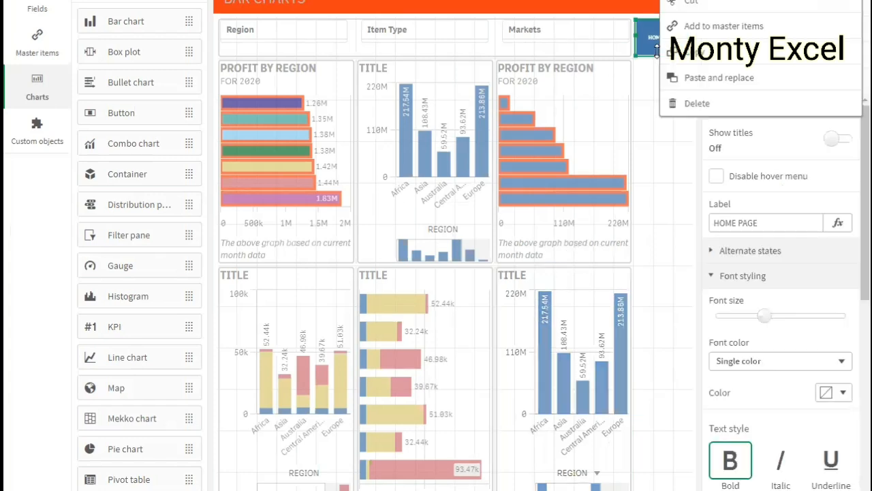
{"action": "left_click", "coordinate": [676, 75]}
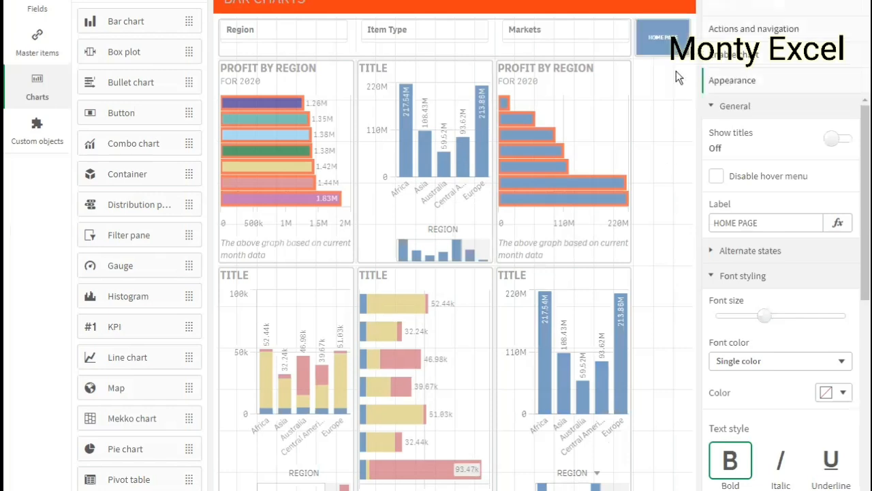
{"action": "left_click", "coordinate": [687, 52]}
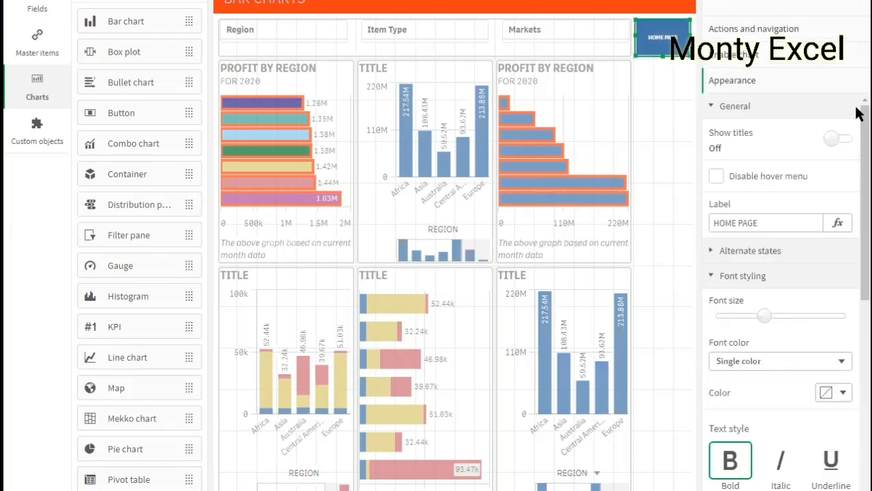
{"action": "scroll", "coordinate": [857, 200], "scroll_direction": "down", "scroll_amount": 3}
{"action": "scroll", "coordinate": [773, 78], "scroll_direction": "up", "scroll_amount": 3}
{"action": "left_click", "coordinate": [754, 33]}
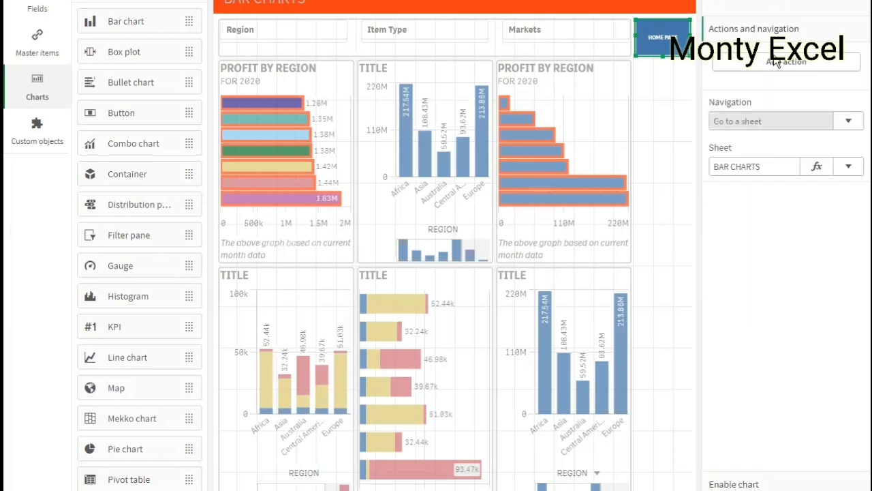
{"action": "left_click", "coordinate": [850, 123]}
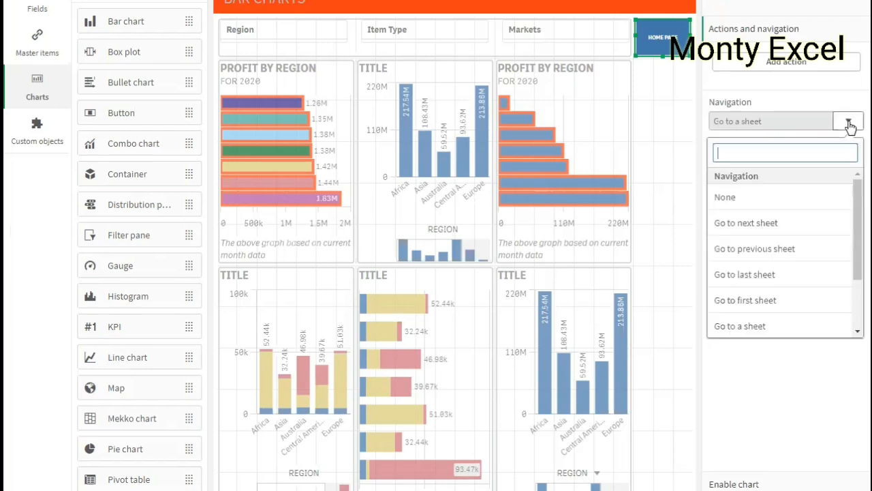
{"action": "left_click", "coordinate": [766, 370]}
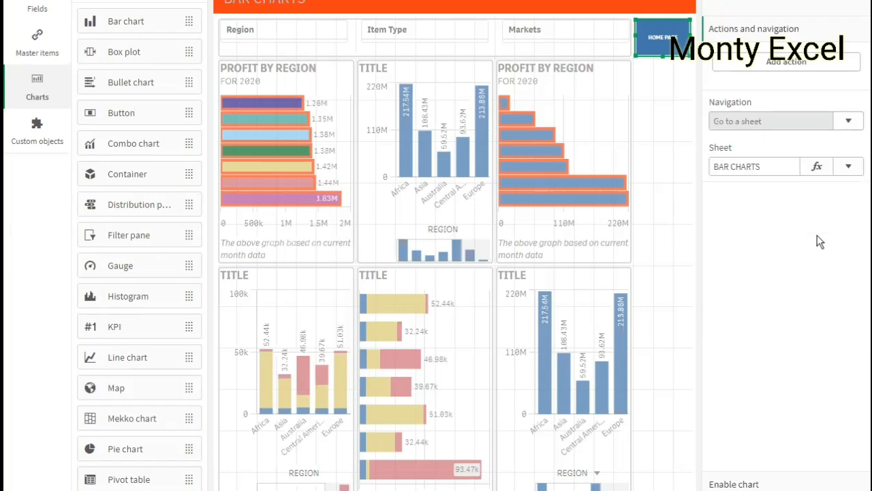
{"action": "left_click", "coordinate": [848, 166]}
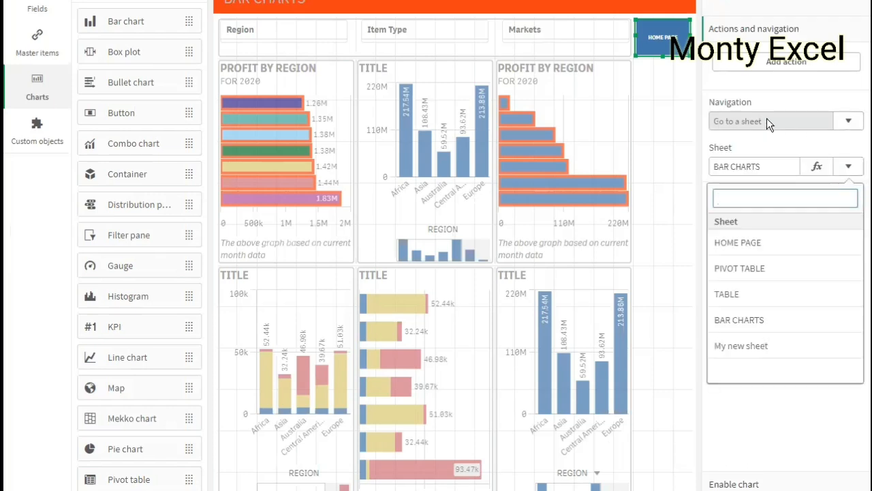
{"action": "left_click", "coordinate": [761, 242]}
{"action": "left_click", "coordinate": [659, 175]}
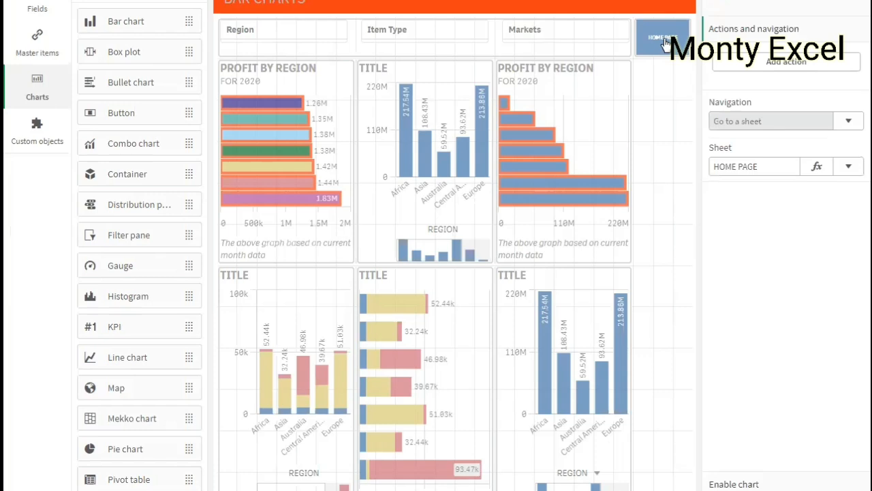
Step: Copy the configured HOME PAGE button and open the PIVOT TABLE sheet
{"action": "right_click", "coordinate": [665, 43]}
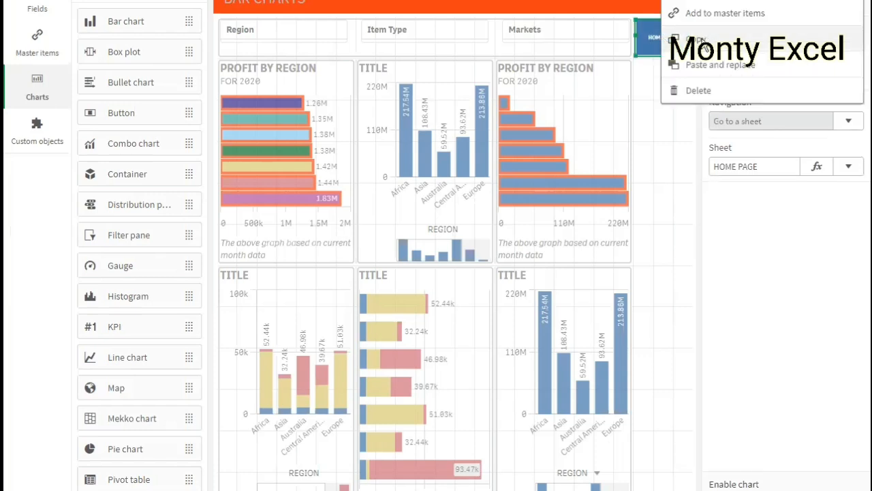
{"action": "left_click", "coordinate": [705, 45]}
{"action": "left_click", "coordinate": [659, 126]}
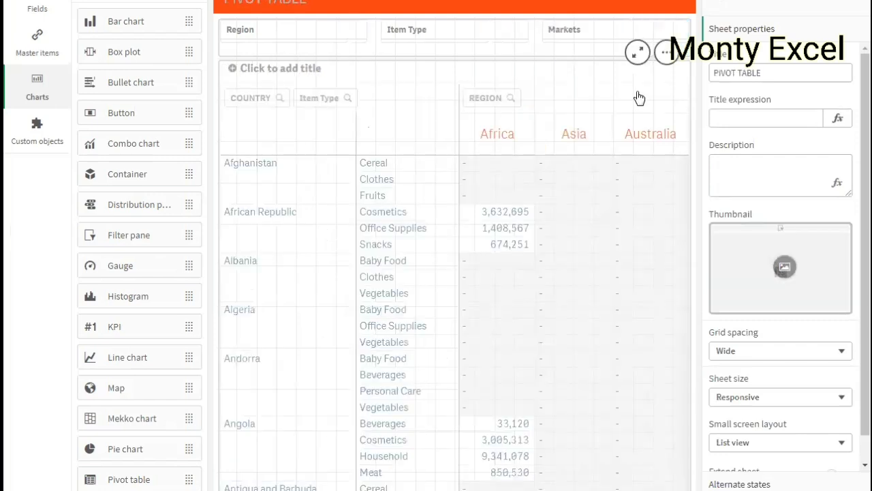
Step: Narrow the pivot table and the filter pane to the same width, freeing a strip along the sheet's edge
{"action": "left_click", "coordinate": [686, 252]}
{"action": "left_click_drag", "start_coordinate": [690, 283], "coordinate": [632, 284]}
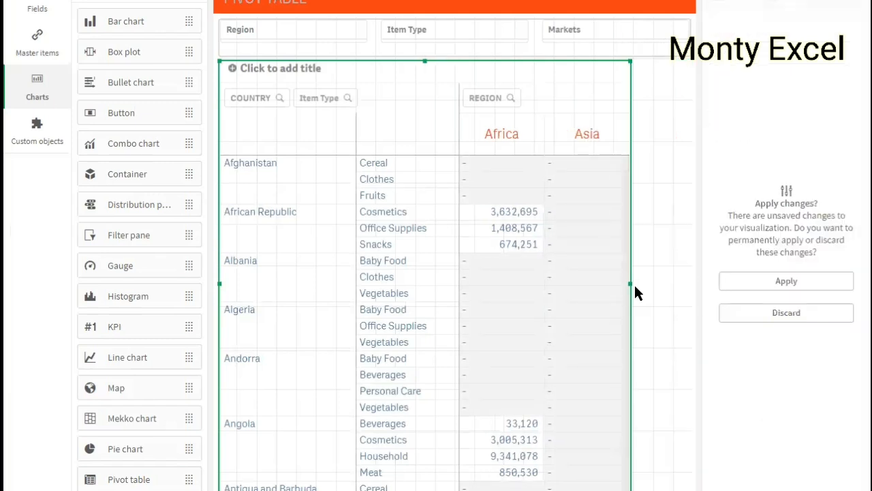
{"action": "left_click", "coordinate": [671, 39]}
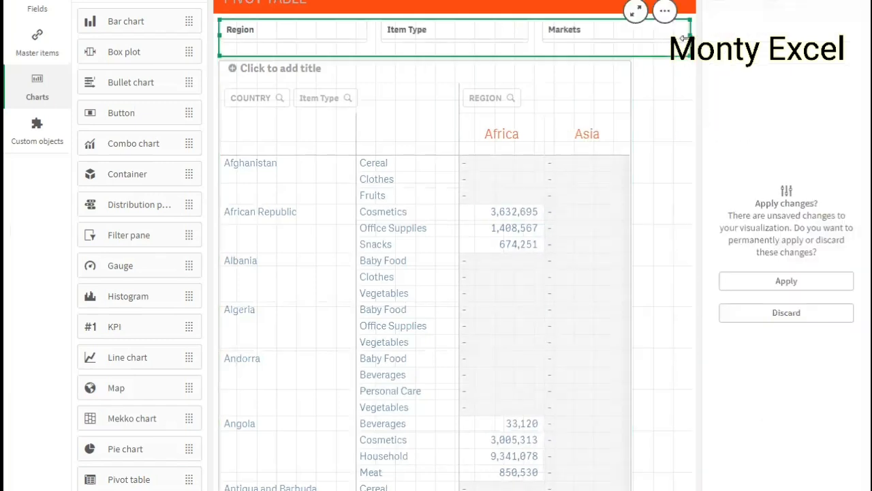
Step: Paste the HOME PAGE button onto the PIVOT TABLE sheet and fit it beside the filter pane
{"action": "left_click", "coordinate": [645, 77]}
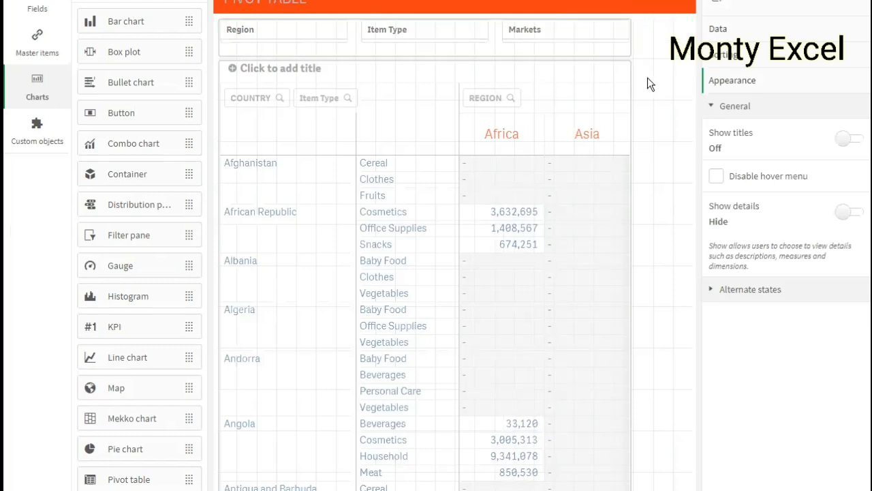
{"action": "key", "text": "ctrl+v"}
{"action": "left_click", "coordinate": [665, 260]}
{"action": "left_click_drag", "start_coordinate": [665, 54], "coordinate": [665, 56]}
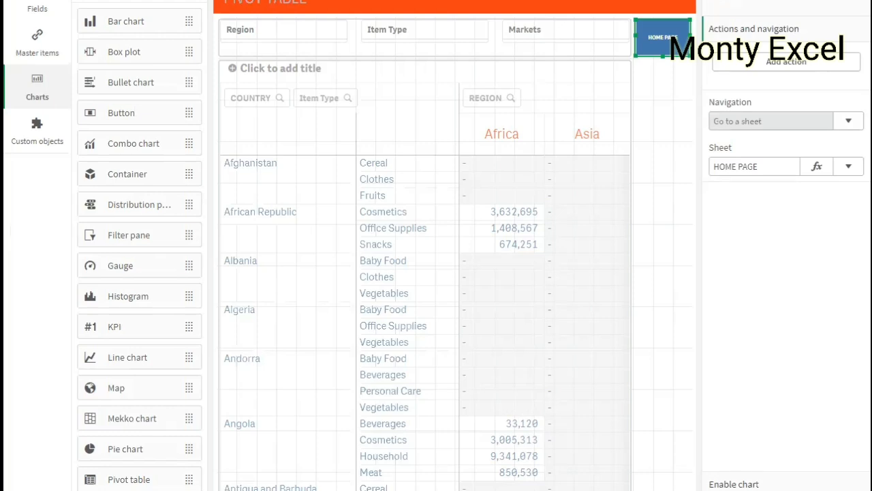
Step: Open the TABLE sheet and narrow its filter pane to make room for a button beside it
{"action": "left_click", "coordinate": [715, 10]}
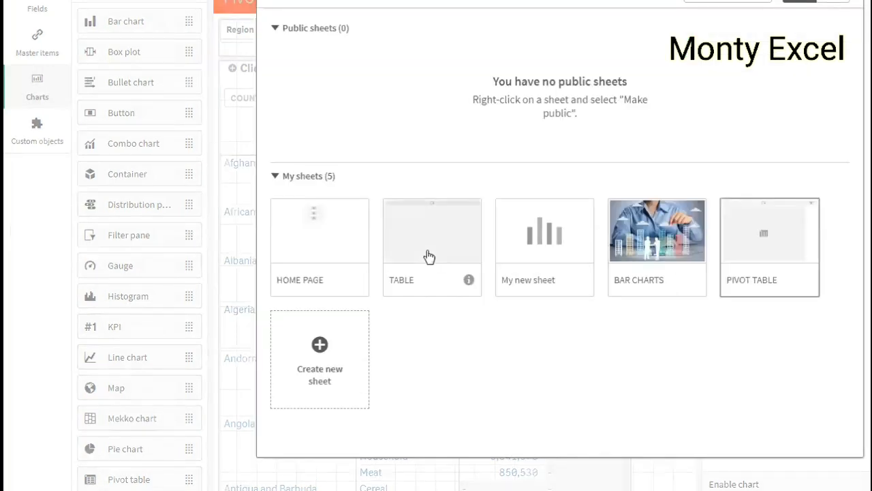
{"action": "left_click", "coordinate": [573, 196]}
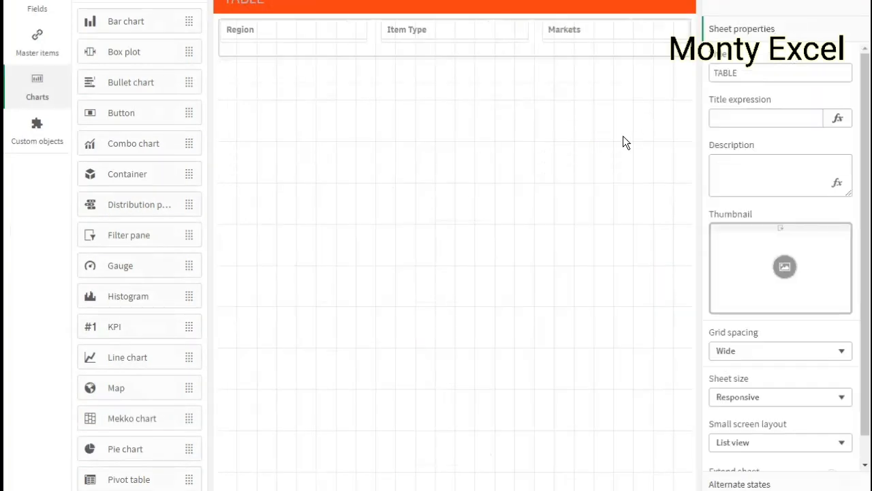
{"action": "left_click", "coordinate": [634, 37]}
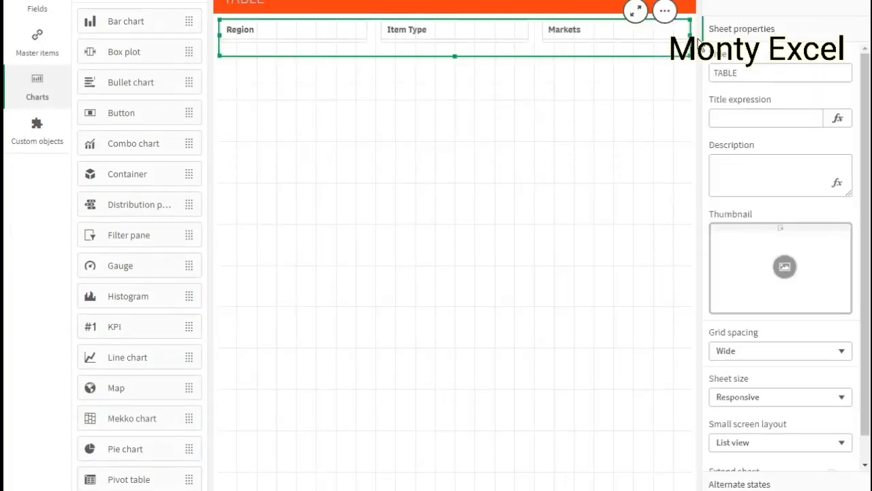
{"action": "left_click_drag", "start_coordinate": [690, 37], "coordinate": [632, 37]}
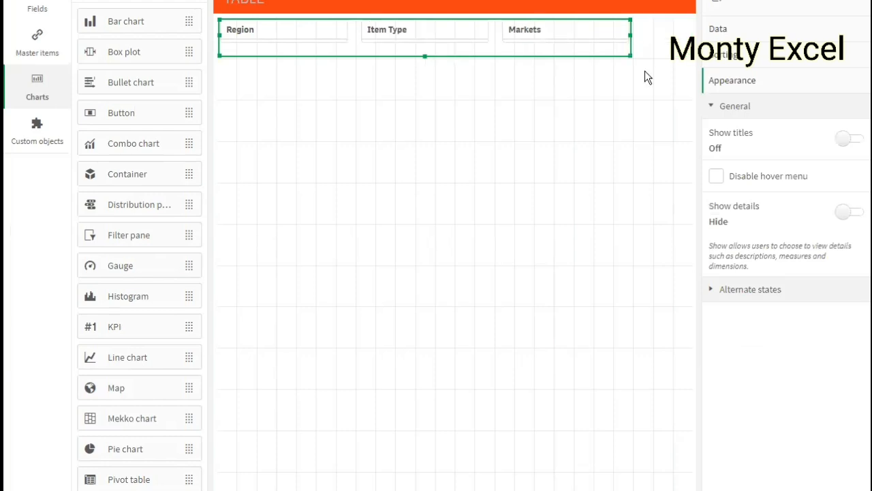
Step: Paste the HOME PAGE button onto the TABLE sheet and fit it into the gap beside the filter pane
{"action": "left_click", "coordinate": [645, 71]}
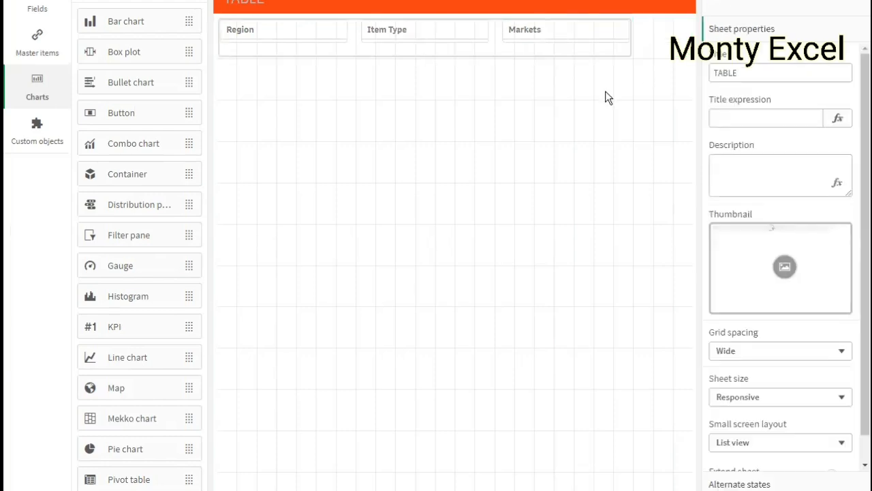
{"action": "key", "text": "ctrl+v"}
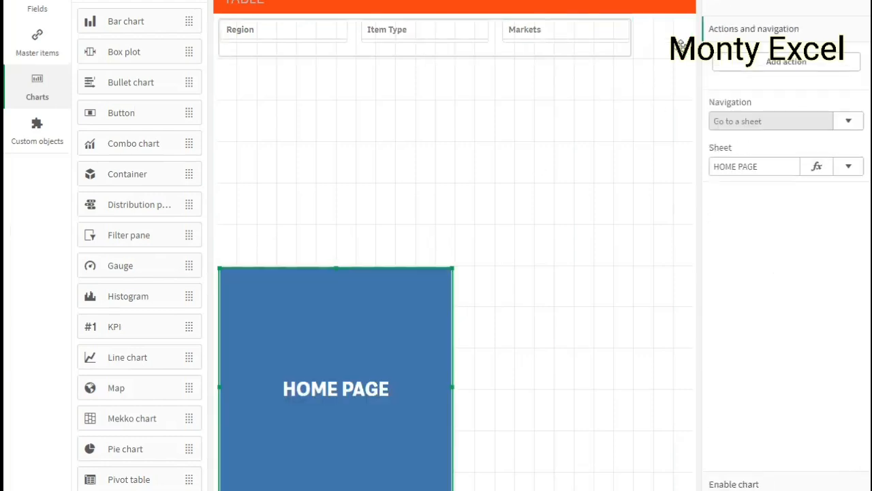
{"action": "left_click_drag", "start_coordinate": [681, 36], "coordinate": [616, 208]}
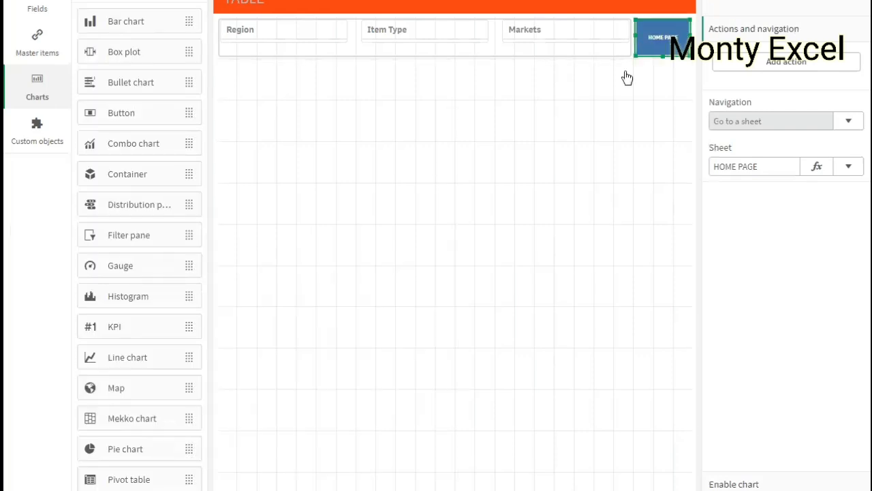
Step: Finish editing the TABLE sheet and open the HOME PAGE sheet for editing
{"action": "key", "text": "ctrl+e"}
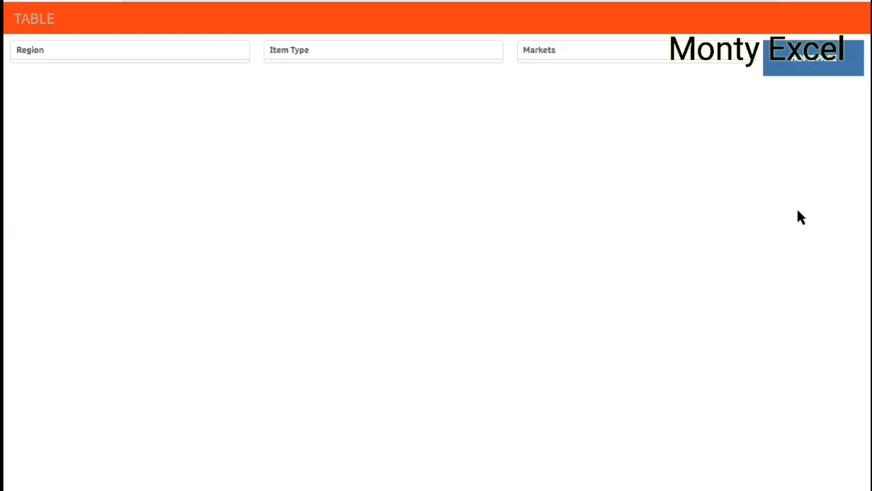
{"action": "left_click", "coordinate": [411, 140]}
{"action": "left_click", "coordinate": [391, 194]}
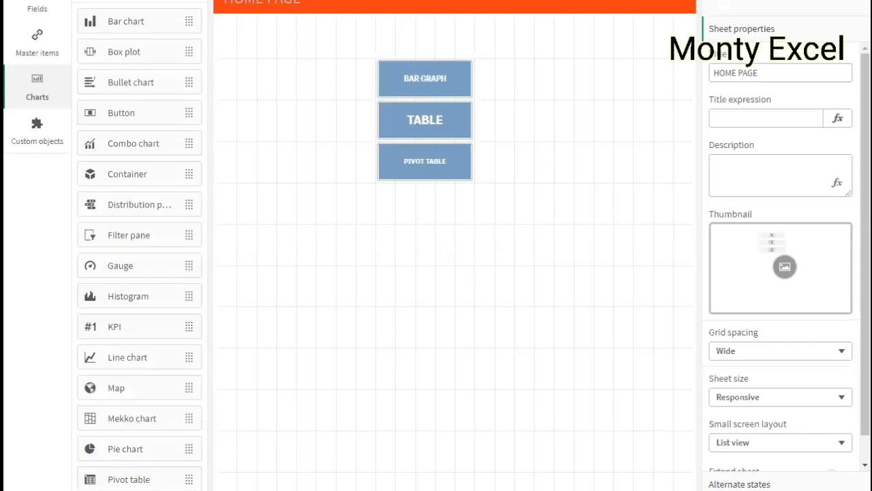
{"action": "type", "text": "BA CK"}
{"action": "key", "text": "BackSpace"}
{"action": "key", "text": "BackSpace"}
{"action": "key", "text": "BackSpace"}
{"action": "key", "text": "BackSpace"}
{"action": "key", "text": "BackSpace"}
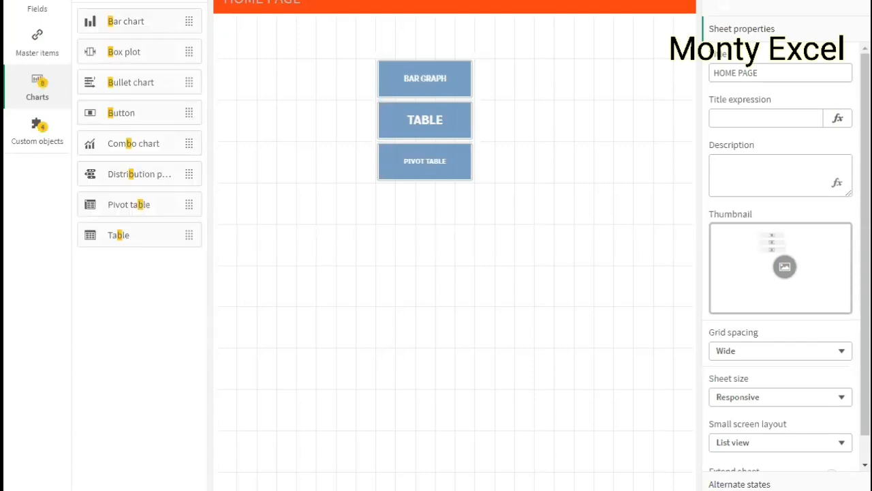
Step: Find the Text & image object, place it below the PIVOT TABLE button and reshape it to a wider, single-row box
{"action": "type", "text": "te"}
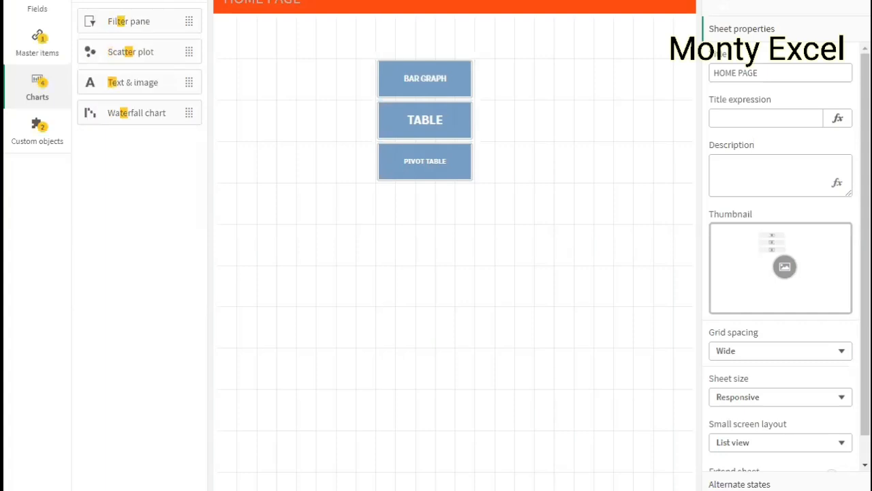
{"action": "type", "text": "xt"}
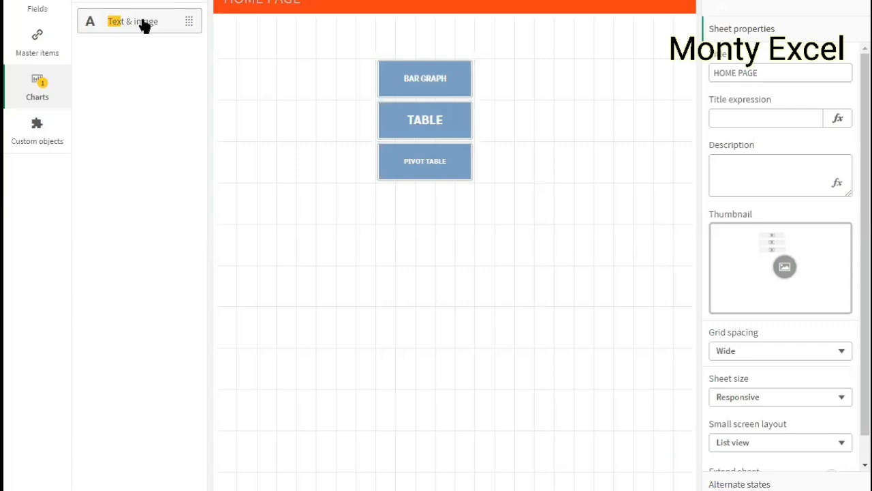
{"action": "left_click_drag", "start_coordinate": [145, 26], "coordinate": [394, 235]}
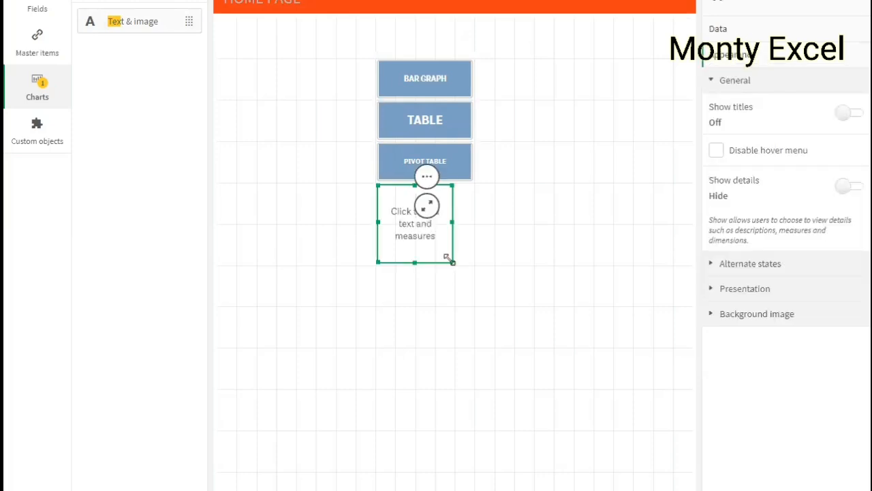
{"action": "left_click_drag", "start_coordinate": [448, 257], "coordinate": [520, 233]}
Step: Try to move the text object above the BAR GRAPH button
{"action": "left_click_drag", "start_coordinate": [451, 210], "coordinate": [432, 25]}
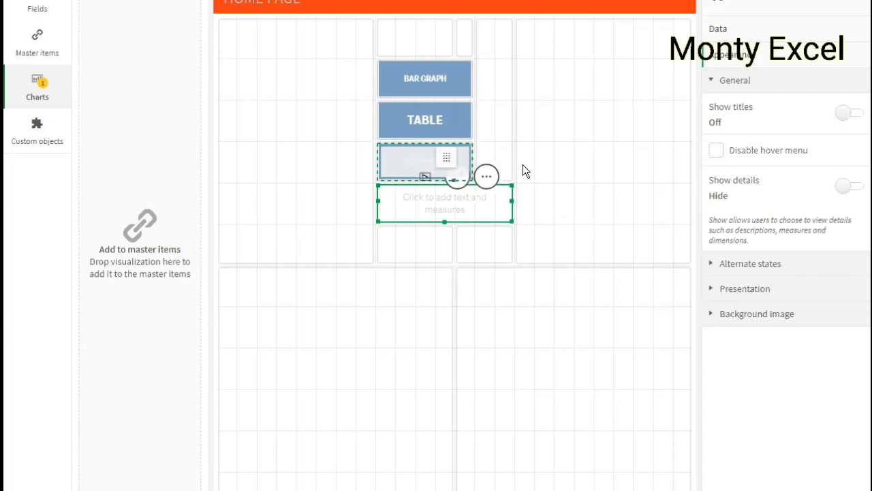
{"action": "key", "text": "alt+Tab"}
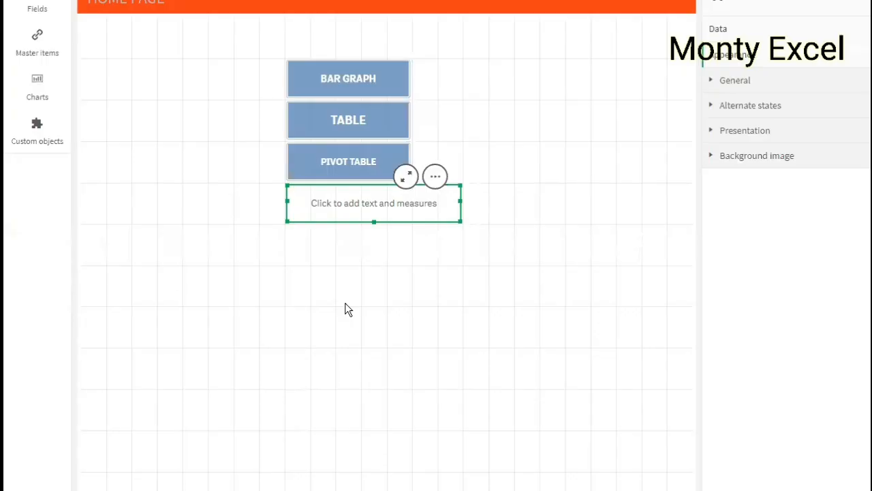
{"action": "left_click", "coordinate": [116, 100]}
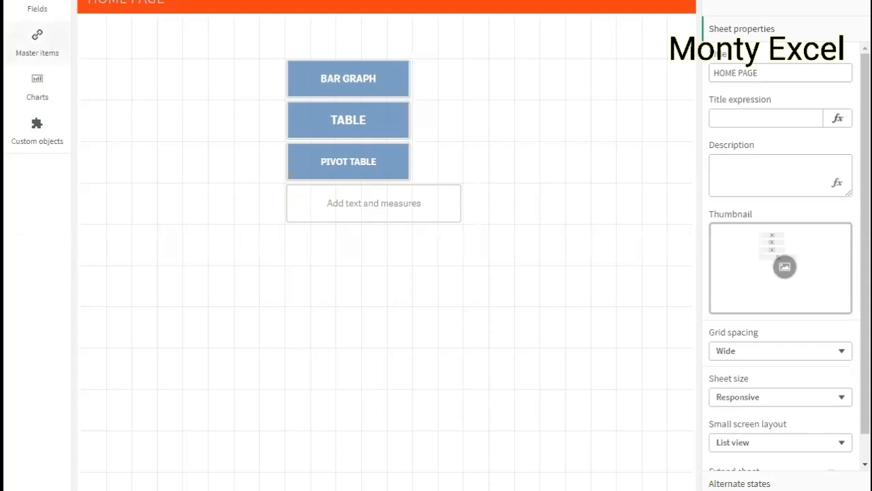
{"action": "left_click", "coordinate": [67, 78]}
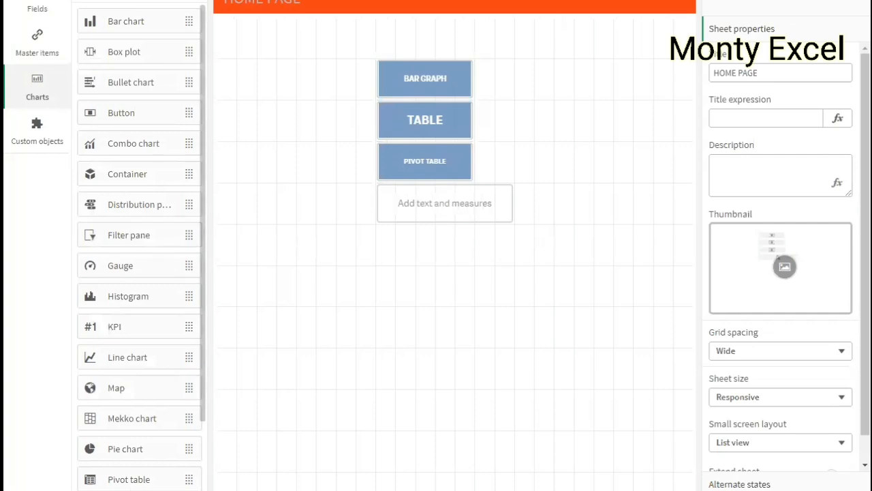
{"action": "type", "text": "tex"}
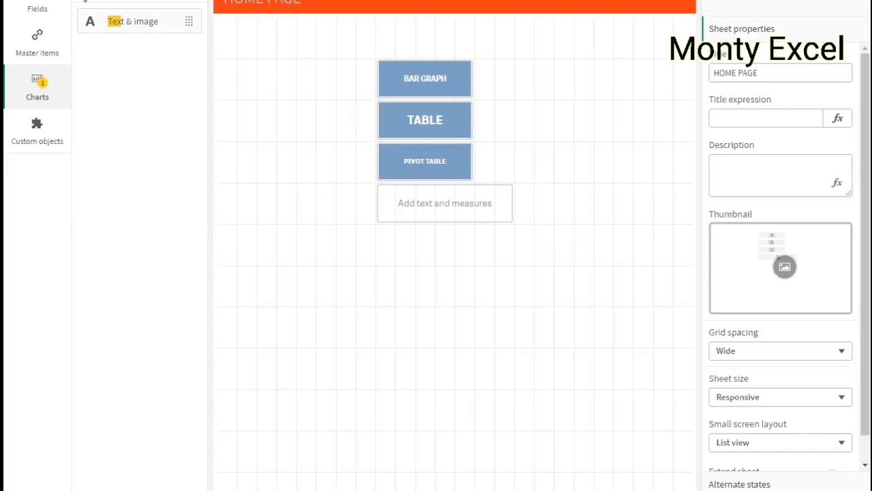
{"action": "key", "text": "BackSpace"}
{"action": "key", "text": "BackSpace"}
{"action": "key", "text": "BackSpace"}
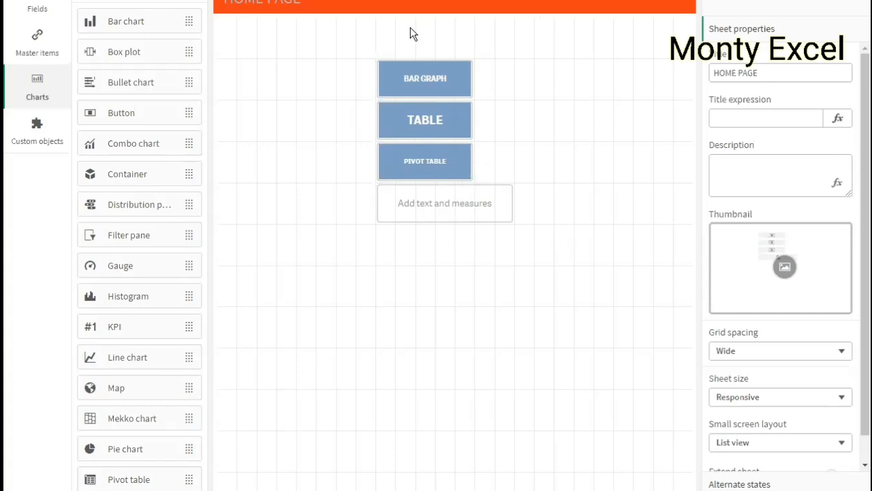
Step: Move the text object above the BAR GRAPH button and stretch it across nearly the full width of the sheet
{"action": "left_click", "coordinate": [478, 216]}
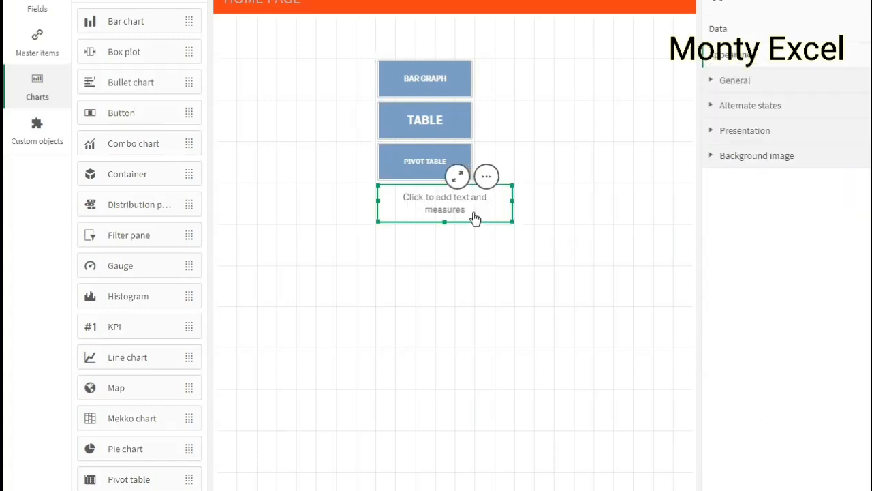
{"action": "left_click_drag", "start_coordinate": [413, 24], "coordinate": [482, 51]}
{"action": "left_click_drag", "start_coordinate": [389, 201], "coordinate": [658, 37]}
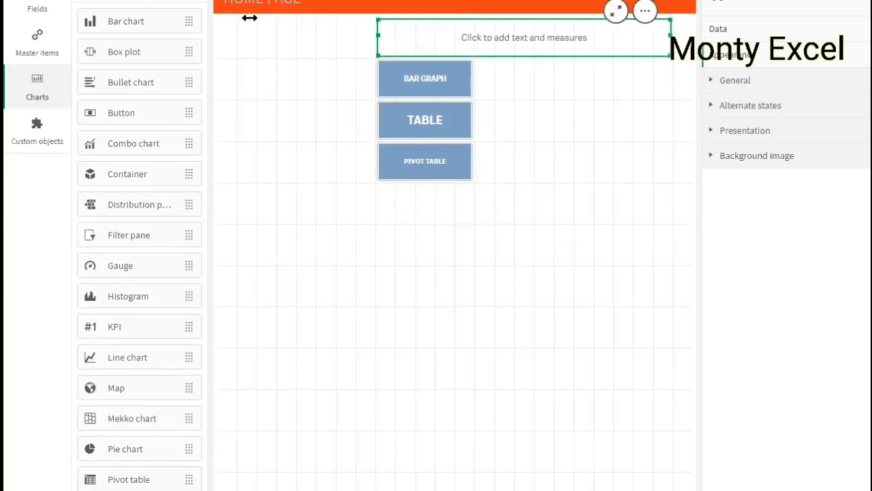
{"action": "left_click_drag", "start_coordinate": [193, 17], "coordinate": [186, 20]}
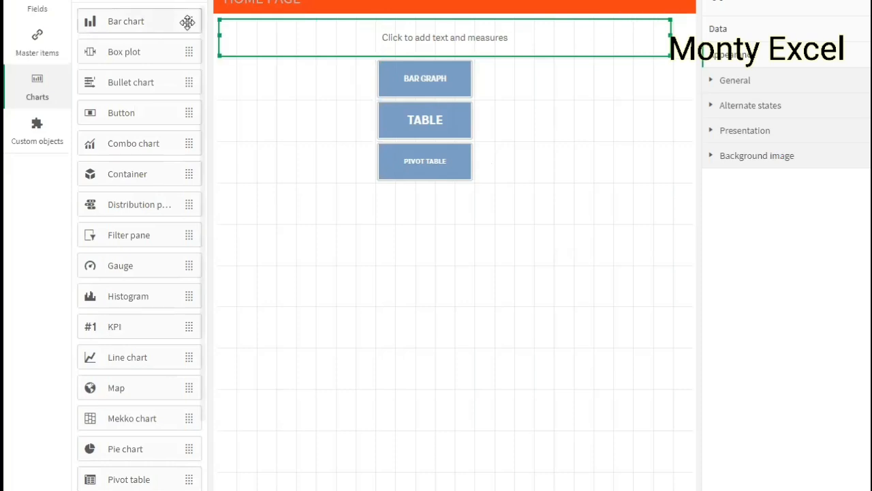
Step: Enter the heading "WELCOME TO SALES INFORMATION" in the text object
{"action": "left_click", "coordinate": [470, 40]}
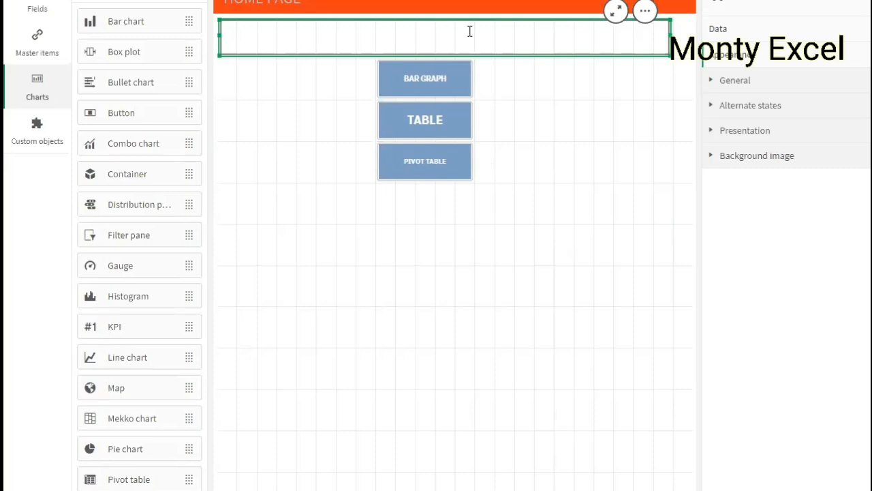
{"action": "type", "text": "welcom"}
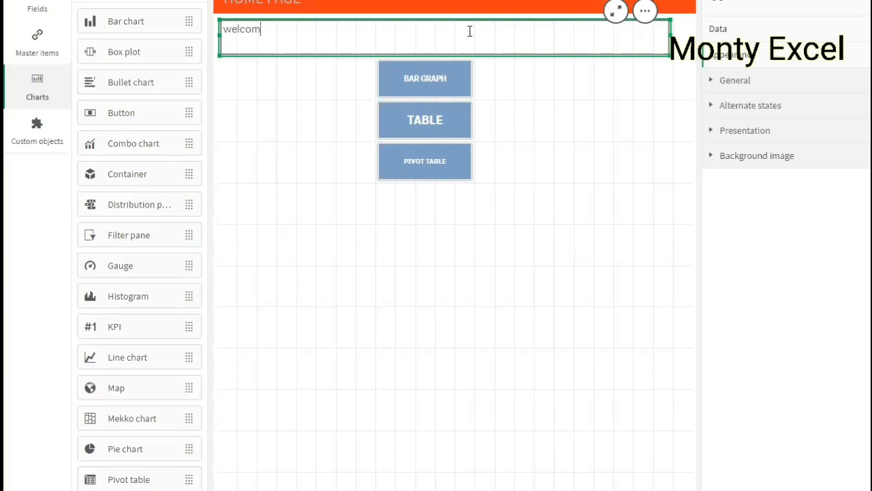
{"action": "key", "text": "ctrl+a"}
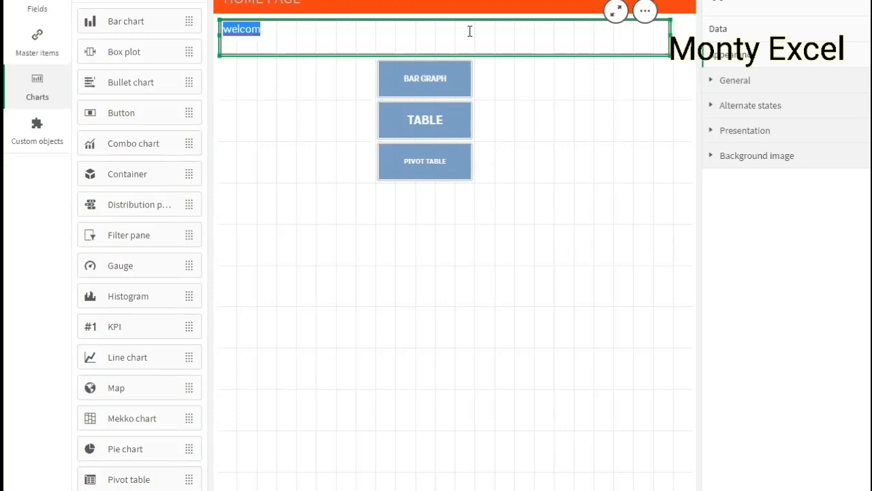
{"action": "type", "text": "WELCOME TO SALES INFR"}
{"action": "key", "text": "BackSpace"}
{"action": "type", "text": "ORMATION"}
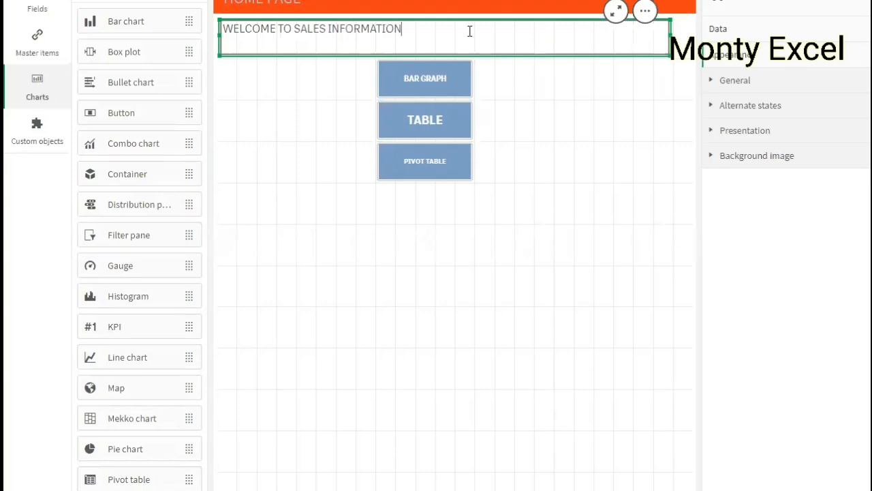
Step: Centre the whole heading text and set its font size to L
{"action": "key", "text": "ctrl+a"}
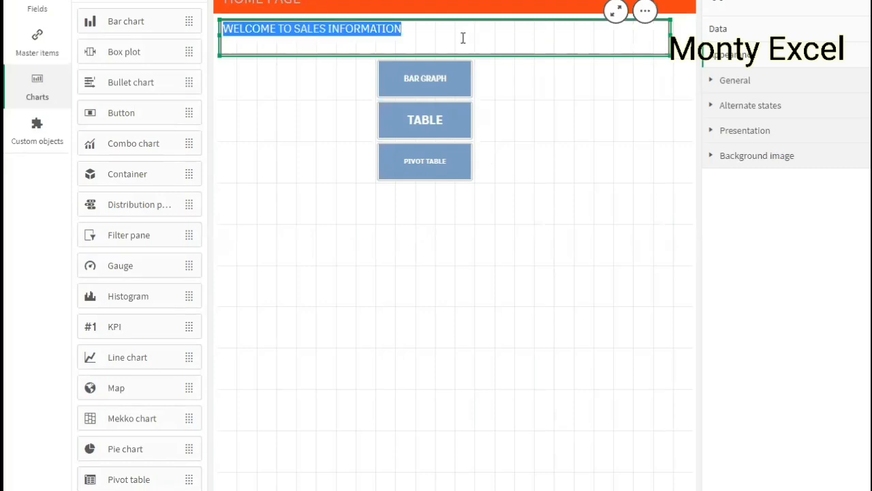
{"action": "left_click", "coordinate": [487, 2]}
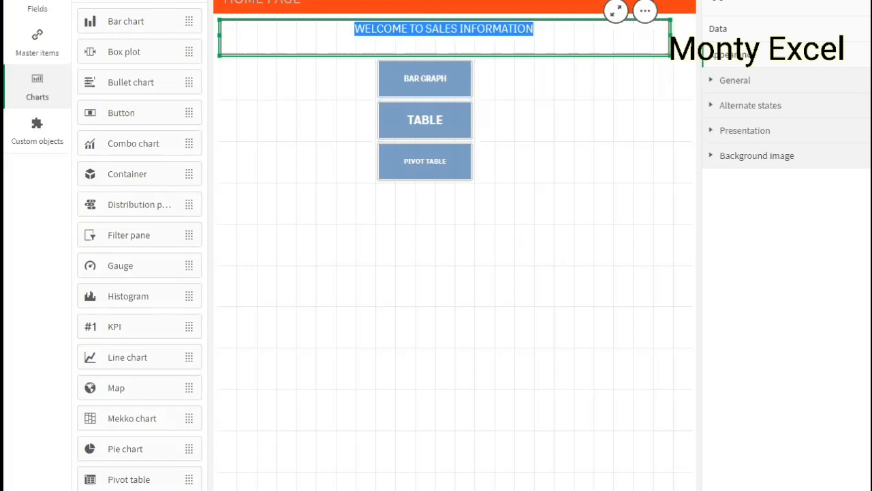
{"action": "key", "text": "ctrl+b"}
{"action": "key", "text": "ctrl+b"}
{"action": "left_click", "coordinate": [340, 1]}
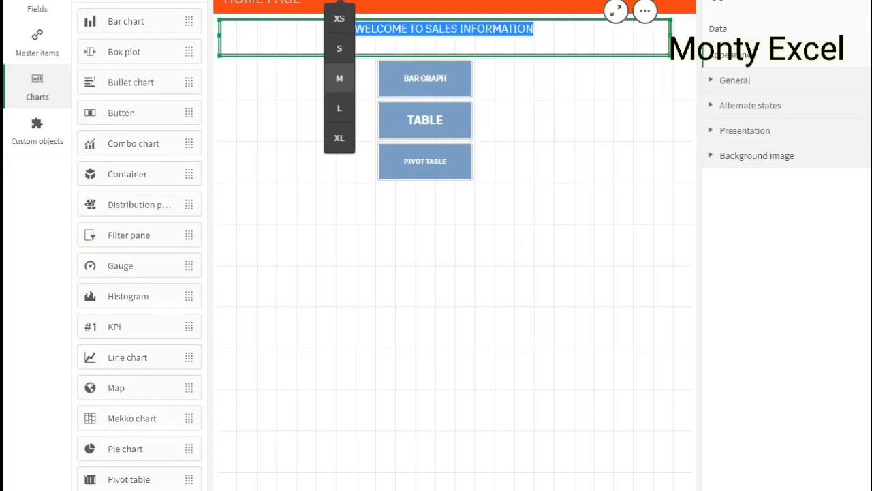
{"action": "left_click", "coordinate": [338, 113]}
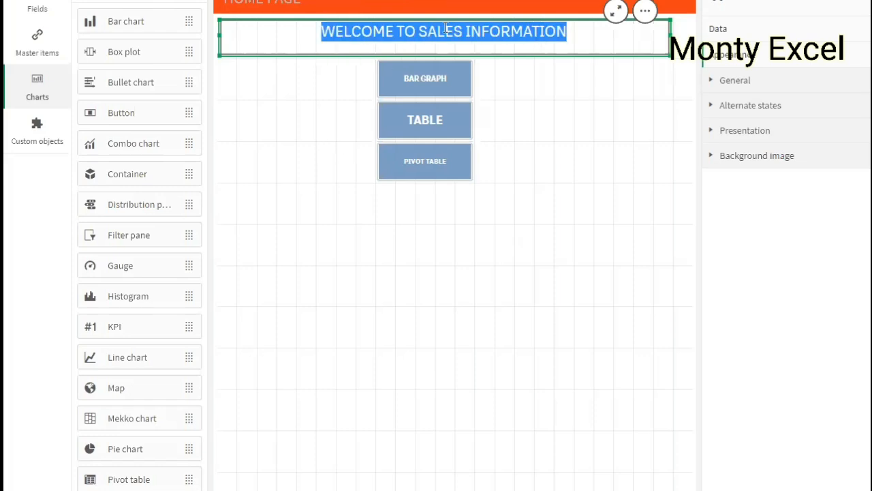
Step: Colour the heading text blue and leave text editing
{"action": "left_click", "coordinate": [295, 1]}
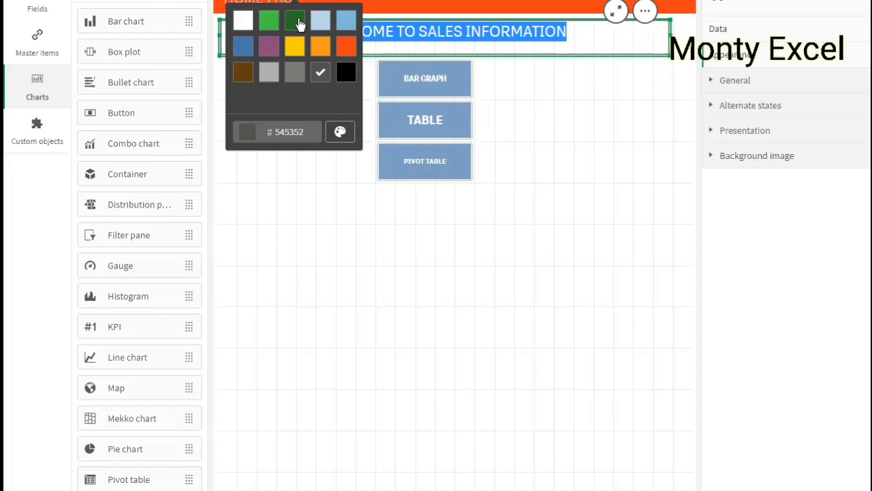
{"action": "left_click", "coordinate": [245, 47]}
{"action": "left_click", "coordinate": [327, 179]}
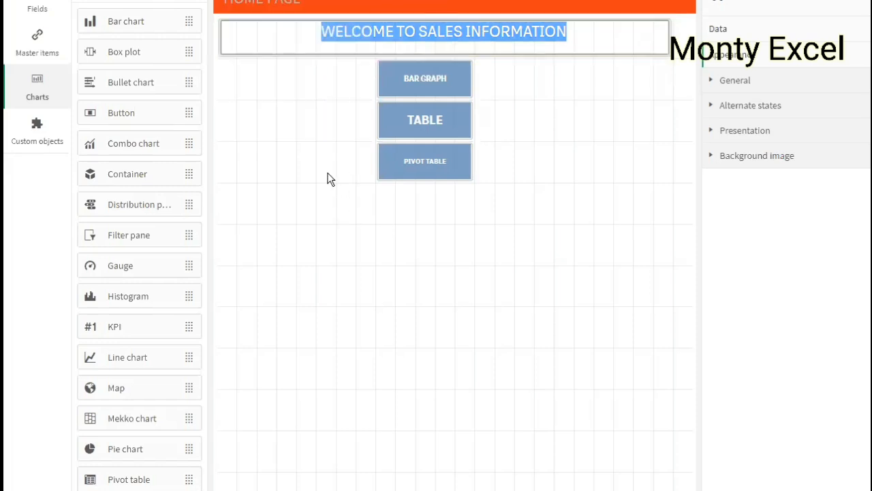
{"action": "left_click", "coordinate": [327, 179]}
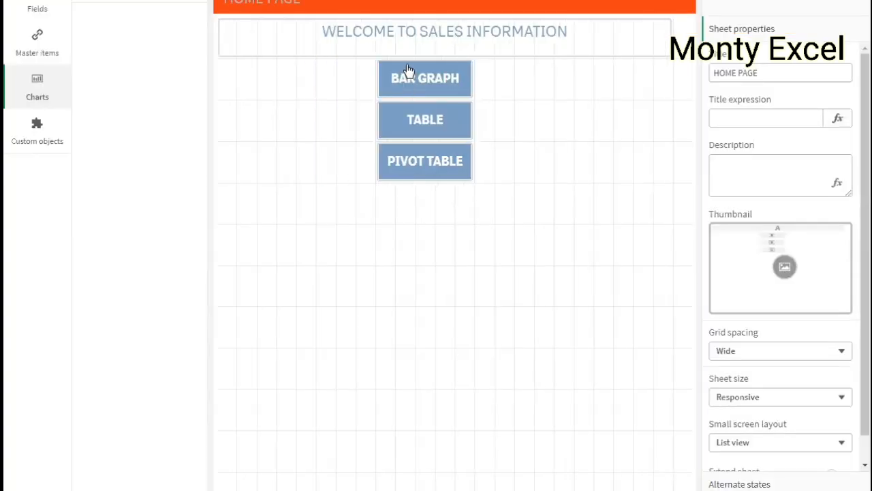
{"action": "left_click", "coordinate": [596, 43]}
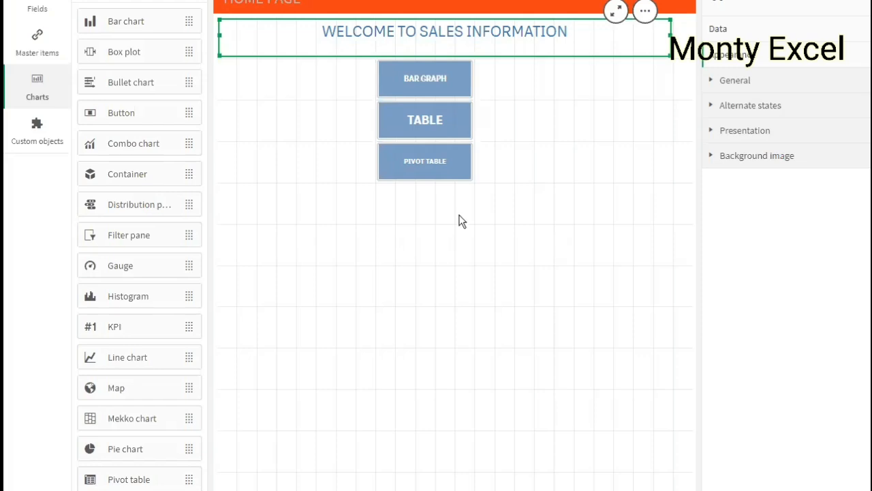
{"action": "left_click", "coordinate": [468, 94]}
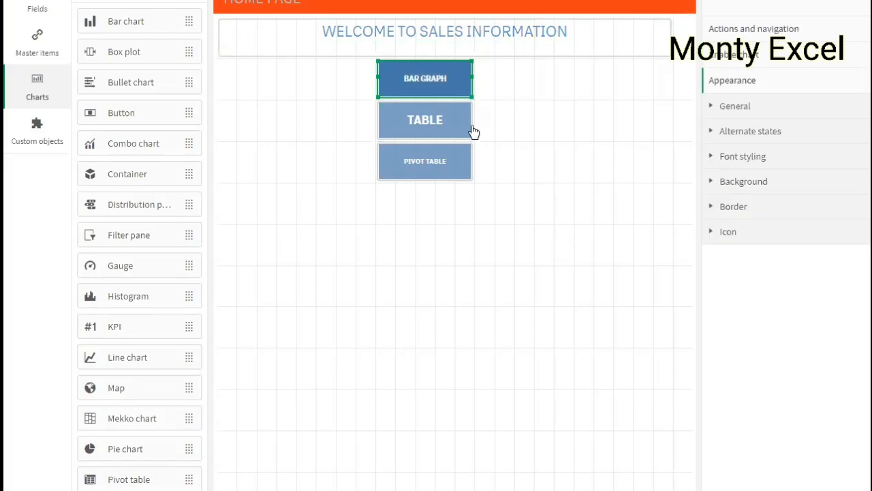
{"action": "left_click", "coordinate": [470, 175]}
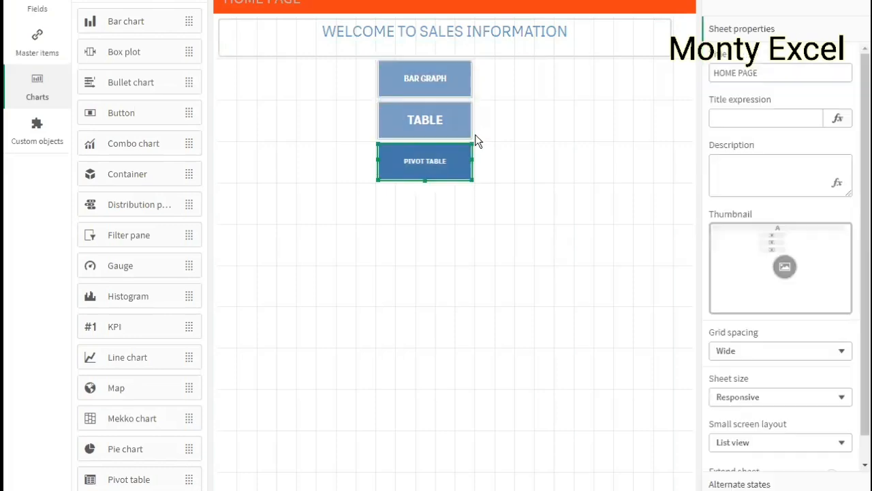
{"action": "left_click", "coordinate": [470, 98]}
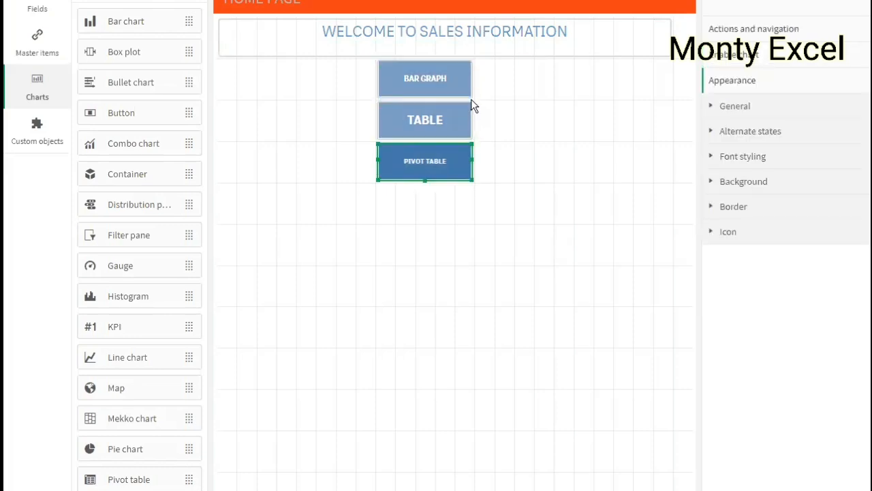
{"action": "left_click", "coordinate": [471, 133]}
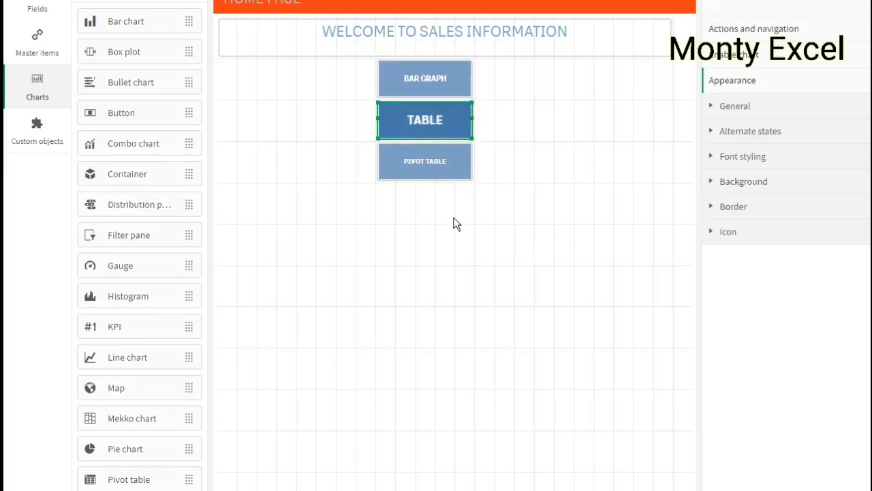
{"action": "left_click", "coordinate": [453, 218]}
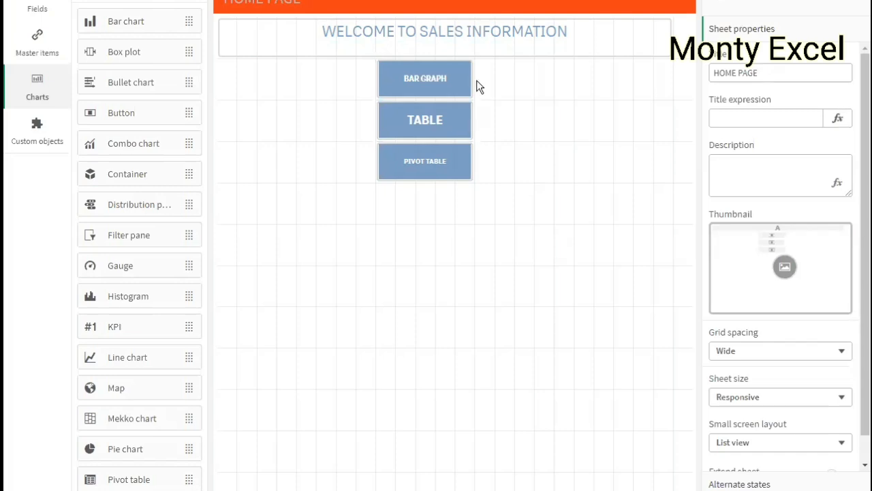
Step: Left-align the whole "WELCOME TO SALES INFORMATION" heading and leave text editing
{"action": "left_click", "coordinate": [493, 41]}
{"action": "double_click", "coordinate": [567, 33]}
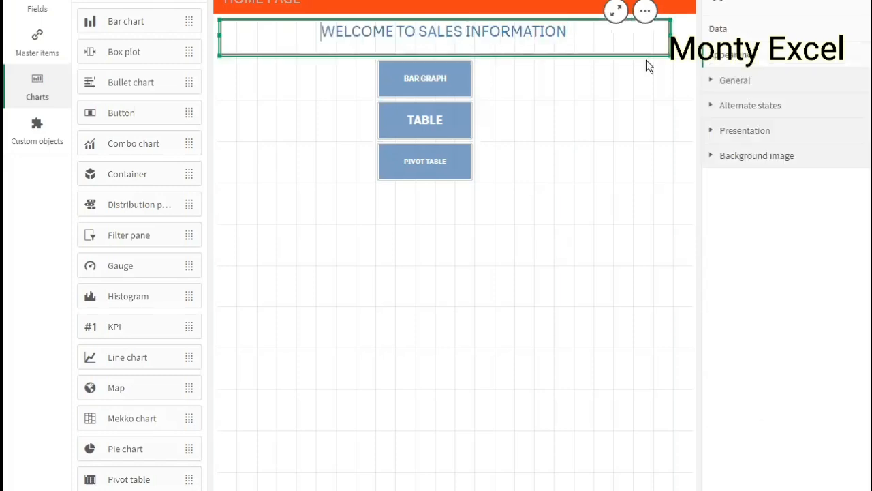
{"action": "key", "text": "ctrl+a"}
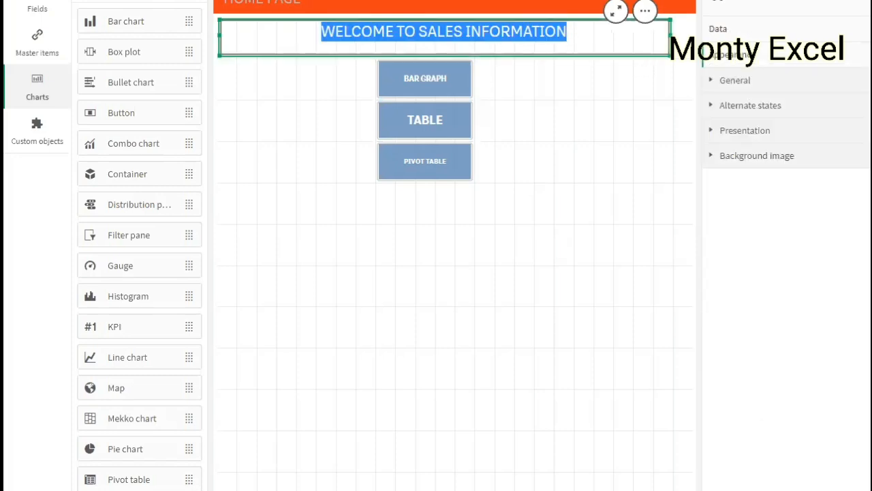
{"action": "left_click", "coordinate": [476, 1]}
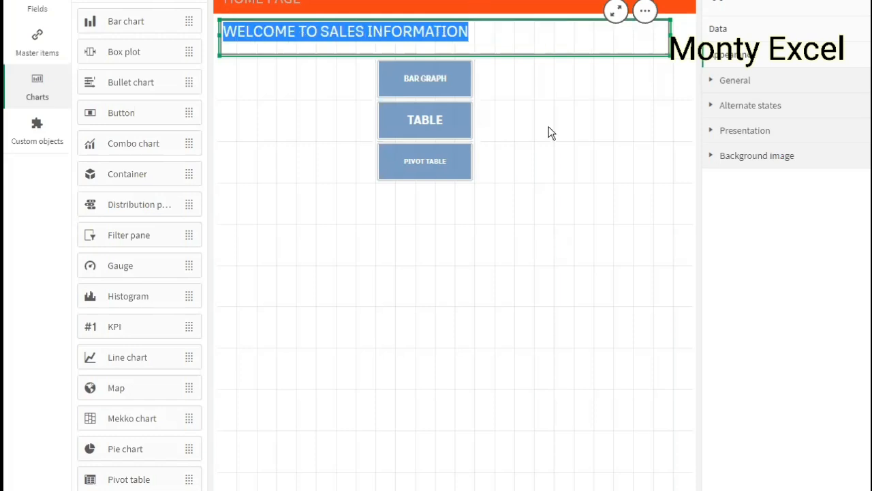
{"action": "left_click", "coordinate": [522, 139]}
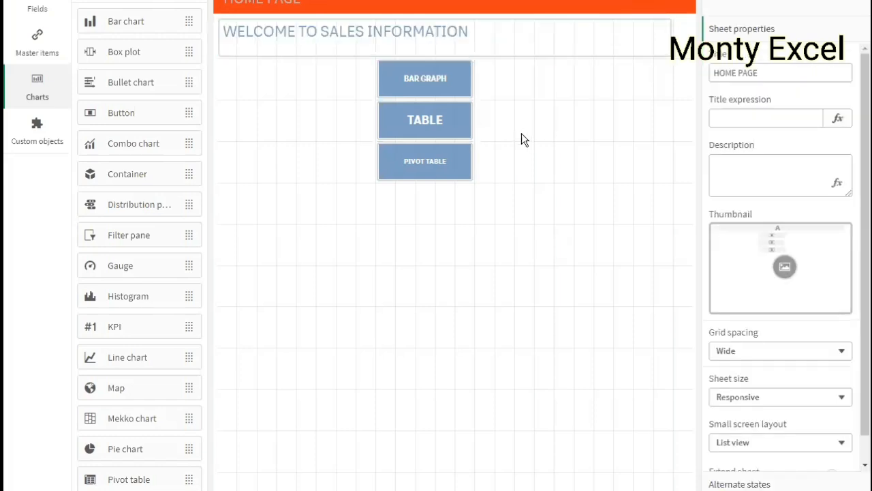
Step: Duplicate the heading text object and stretch the copy across the sheet's full width, with its upper edge just below the PIVOT TABLE button
{"action": "right_click", "coordinate": [483, 43]}
{"action": "left_click", "coordinate": [515, 52]}
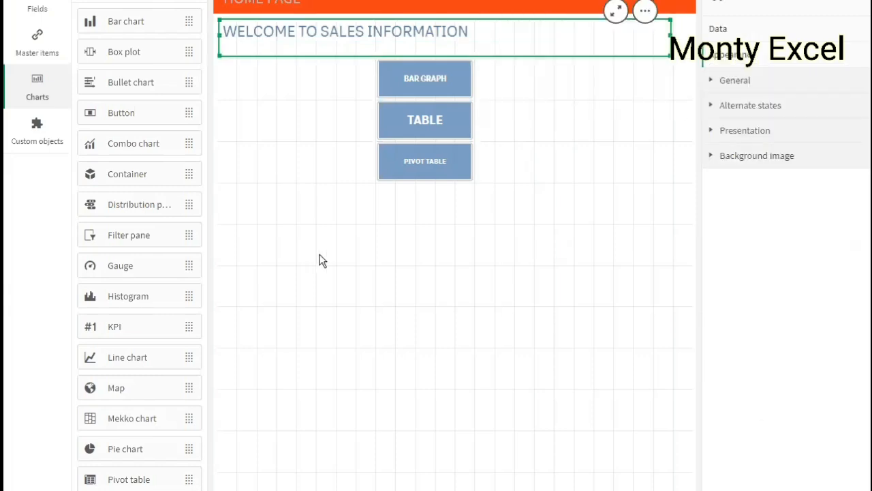
{"action": "left_click", "coordinate": [361, 243]}
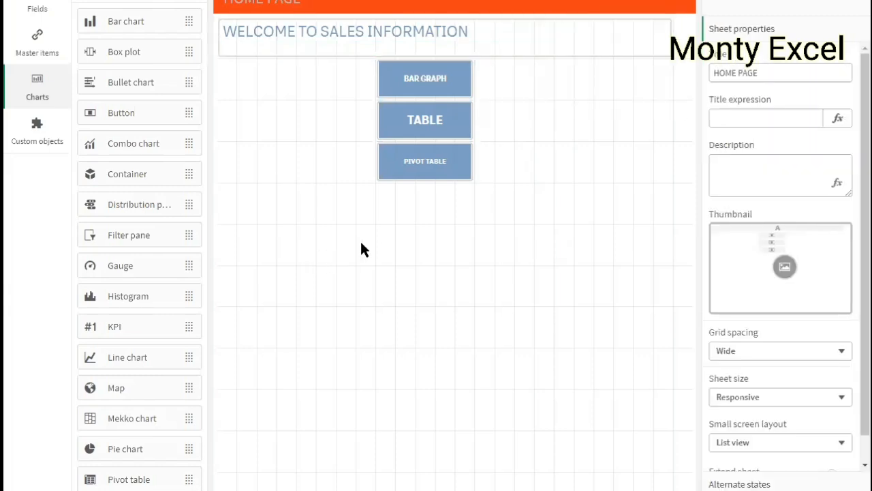
{"action": "key", "text": "ctrl+v"}
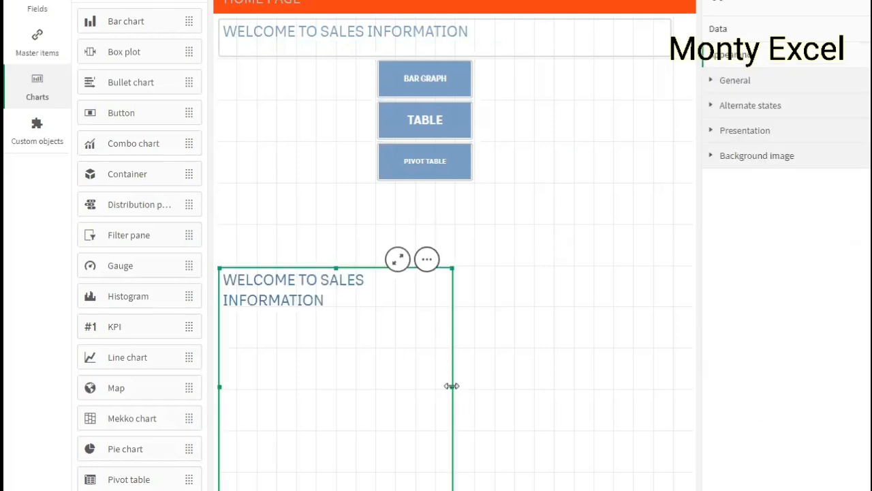
{"action": "left_click_drag", "start_coordinate": [577, 388], "coordinate": [693, 372]}
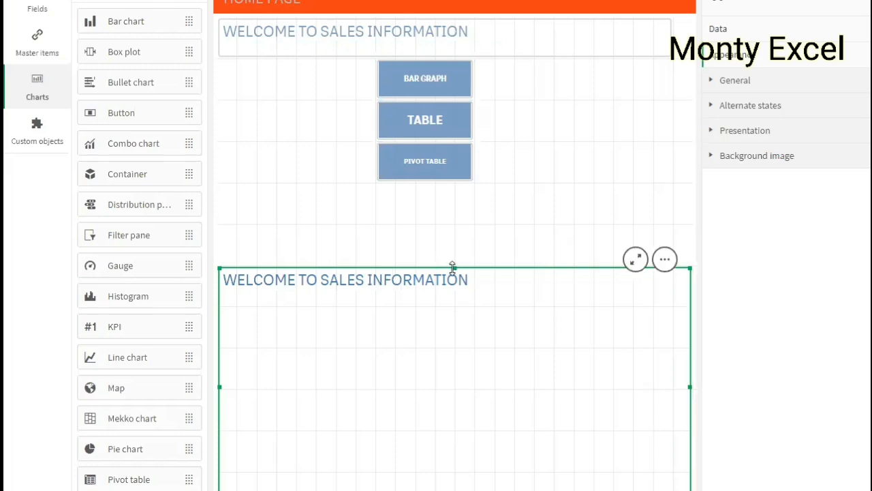
{"action": "left_click_drag", "start_coordinate": [456, 268], "coordinate": [462, 194]}
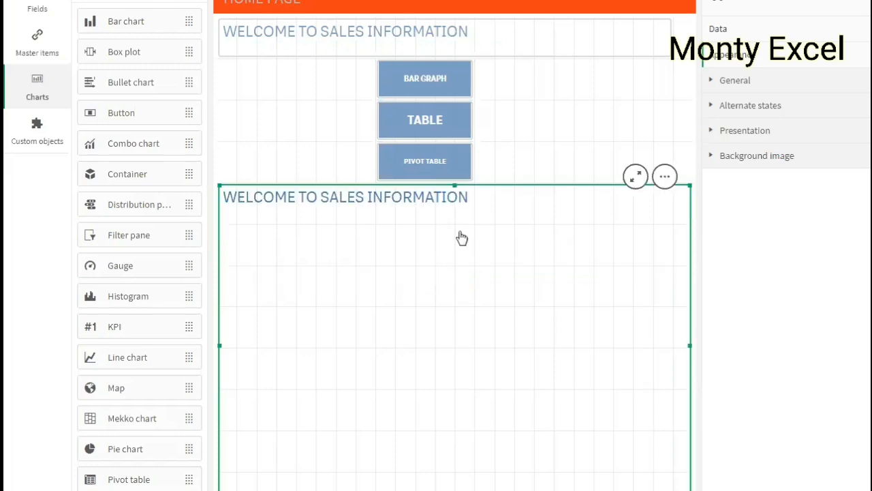
Step: Replace the copied object's text with the image back.jpg from the media library and check the sheet outside edit mode
{"action": "left_click", "coordinate": [502, 197]}
{"action": "key", "text": "ctrl+a"}
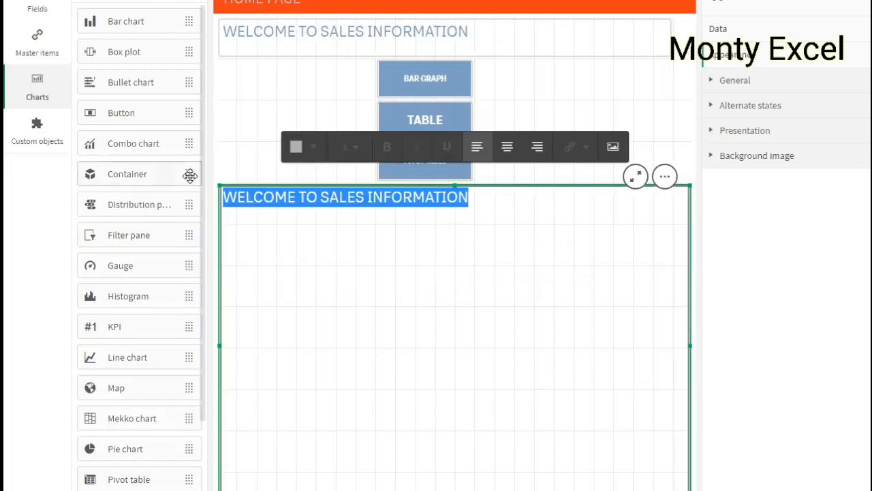
{"action": "key", "text": "Delete"}
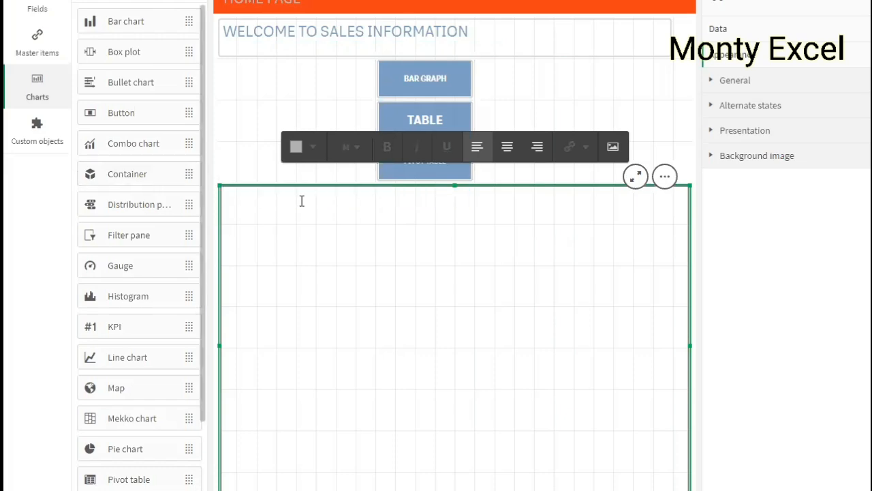
{"action": "left_click", "coordinate": [613, 148]}
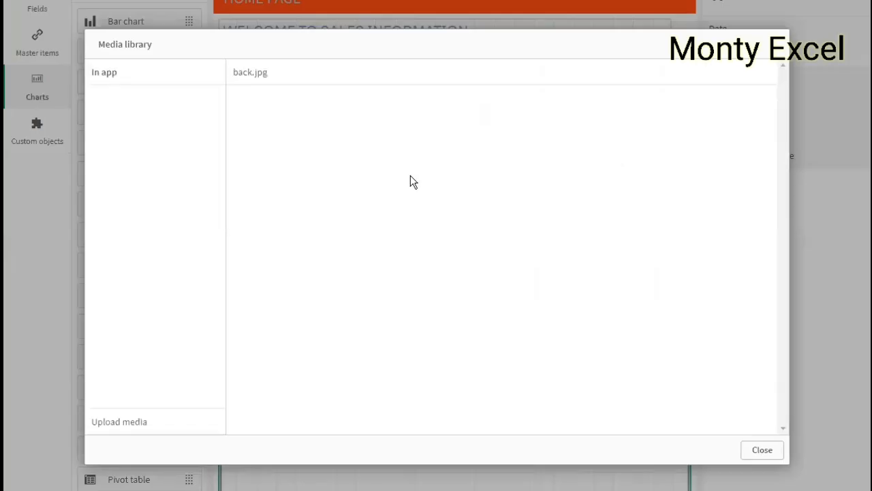
{"action": "left_click", "coordinate": [268, 81]}
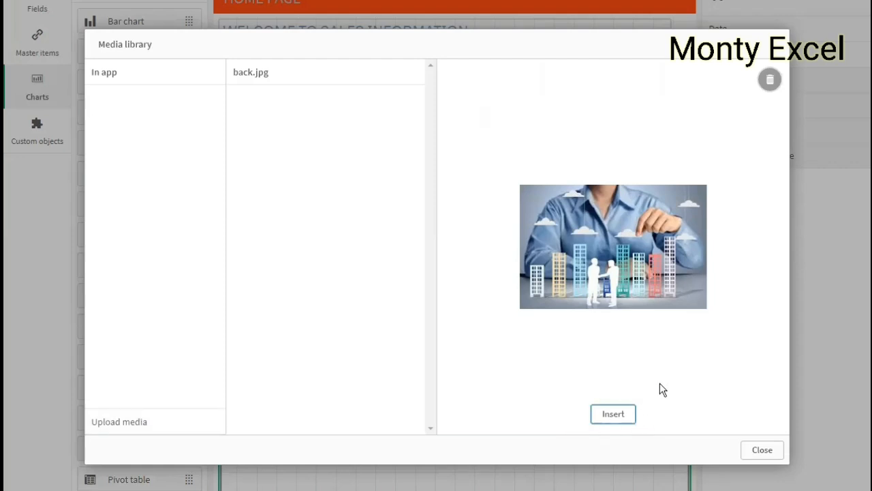
{"action": "left_click", "coordinate": [616, 418]}
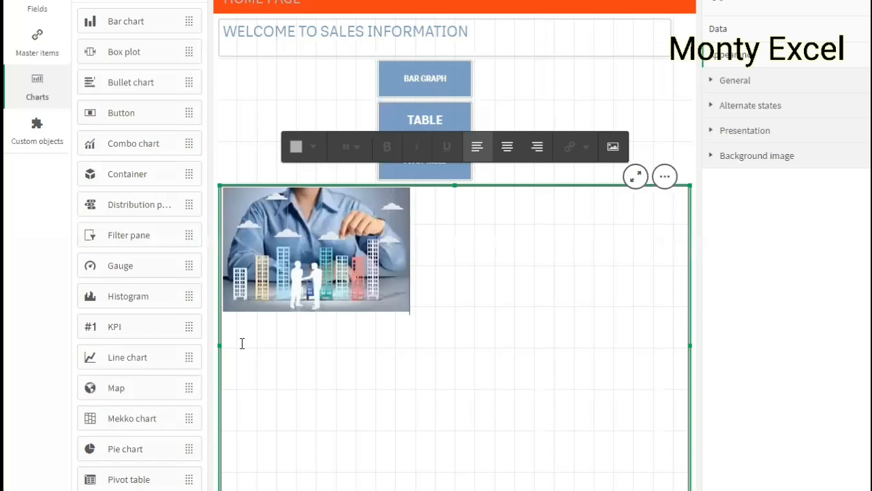
{"action": "left_click", "coordinate": [587, 115]}
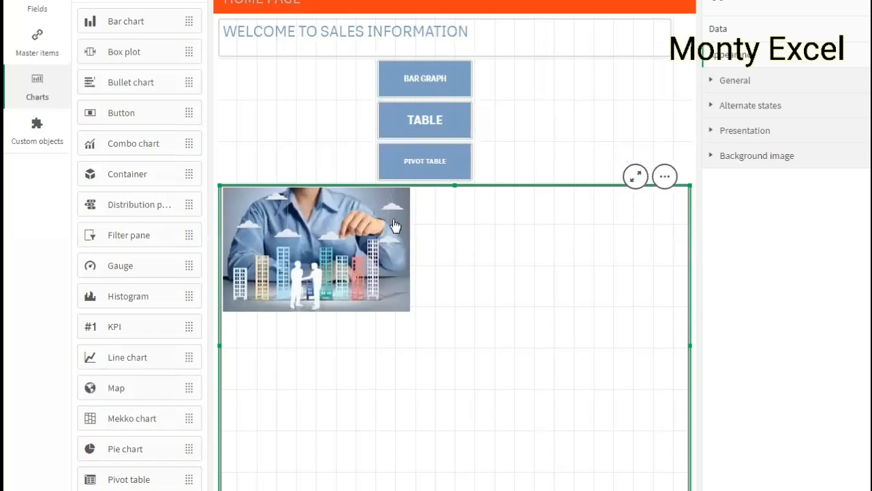
{"action": "left_click", "coordinate": [771, 15]}
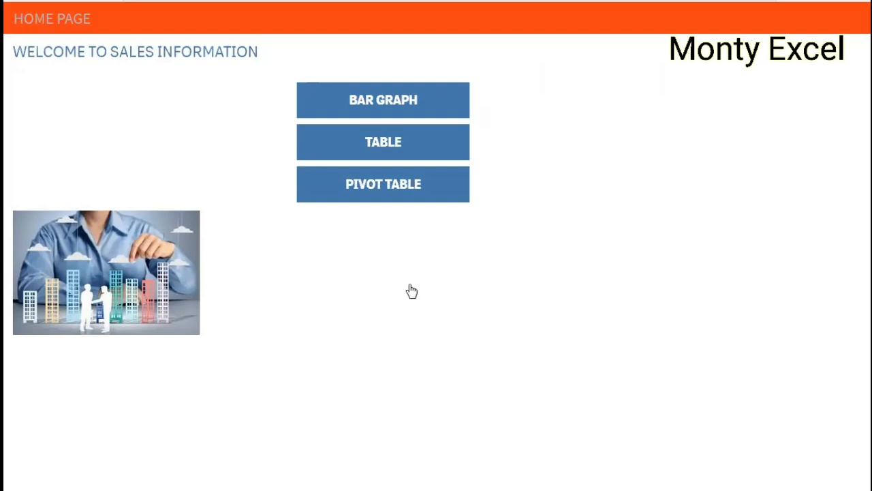
{"action": "double_click", "coordinate": [441, 301]}
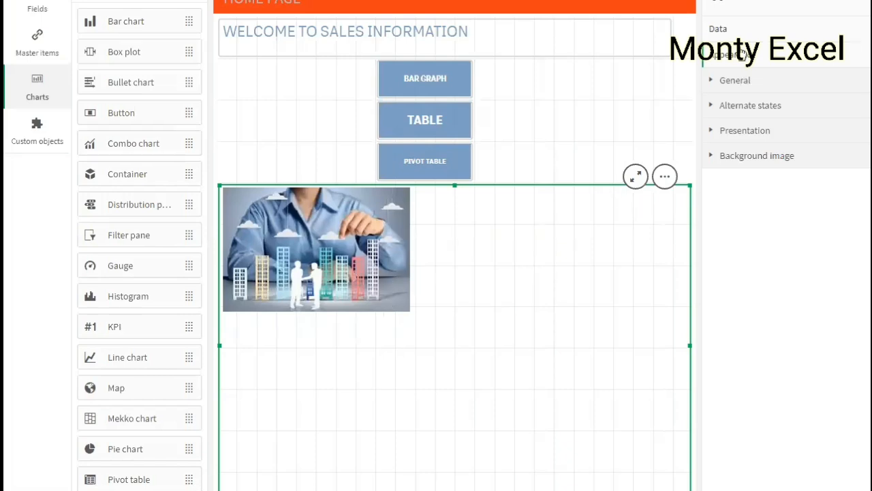
Step: Set the responsive behavior of the picture object to Images
{"action": "left_click", "coordinate": [729, 31]}
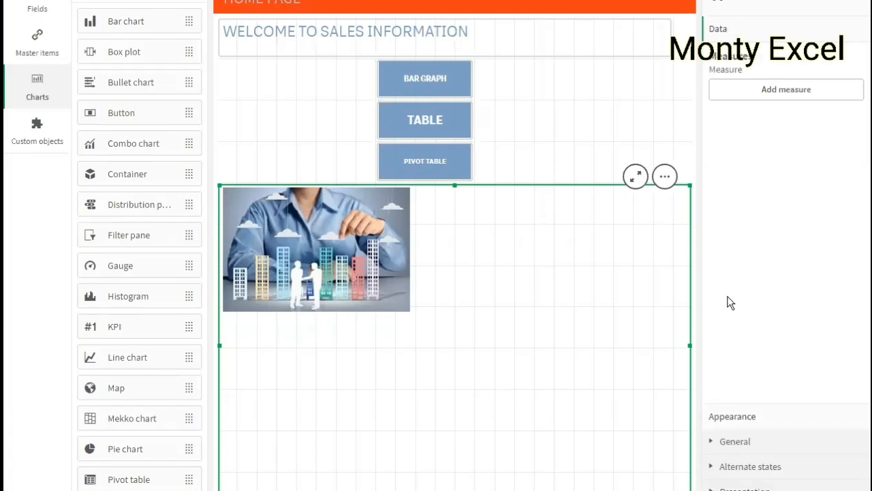
{"action": "left_click", "coordinate": [750, 477]}
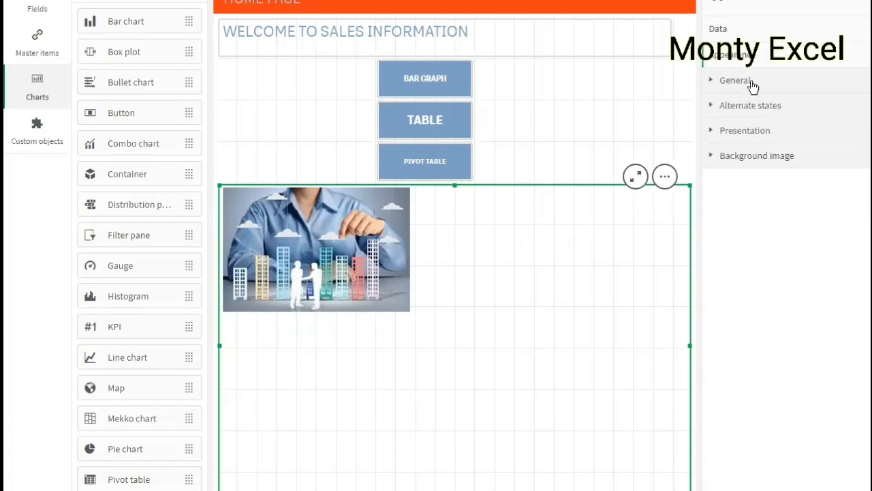
{"action": "left_click", "coordinate": [752, 83]}
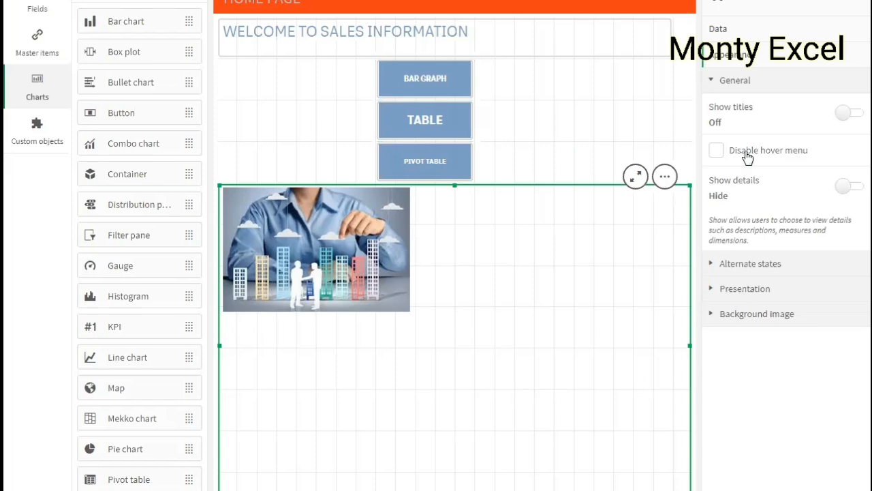
{"action": "left_click", "coordinate": [741, 291]}
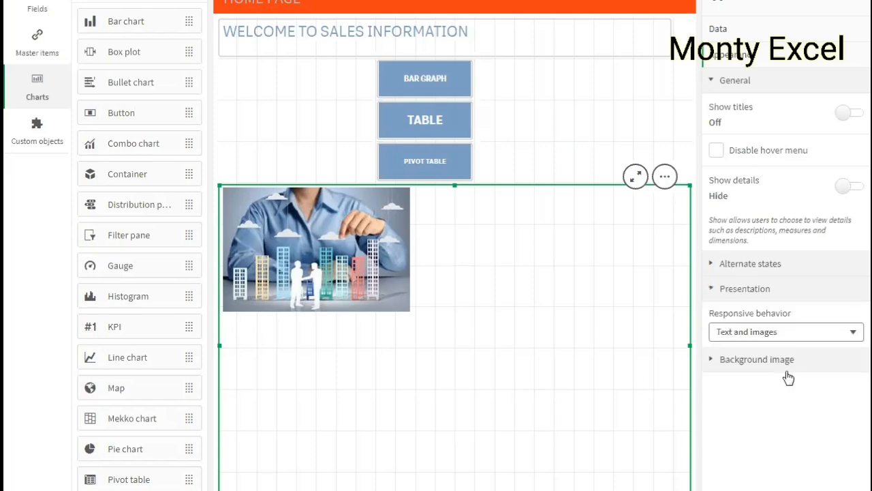
{"action": "left_click", "coordinate": [773, 335]}
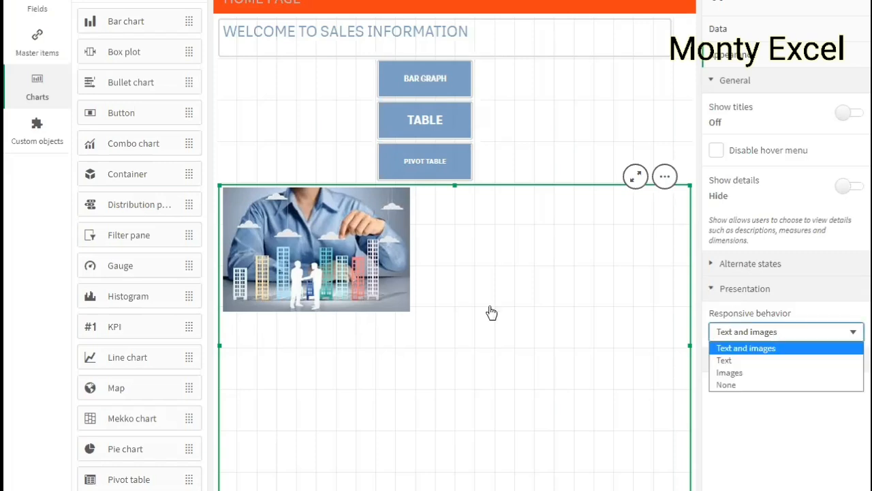
{"action": "left_click", "coordinate": [761, 374]}
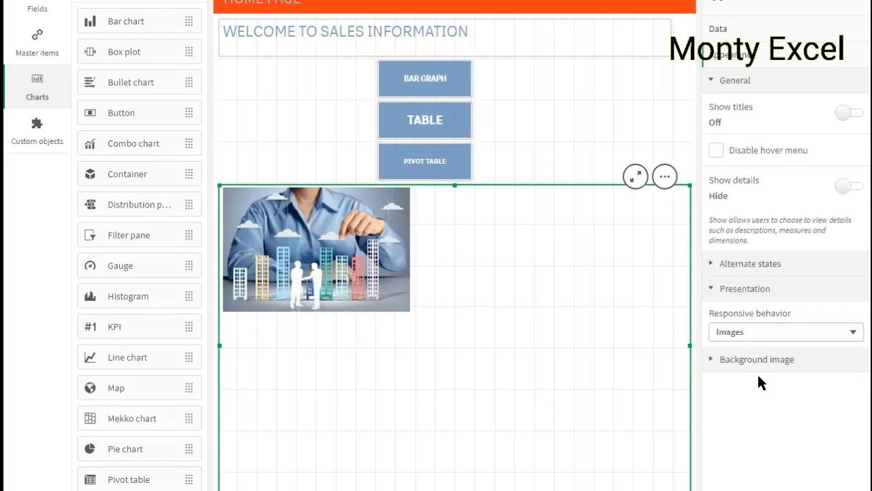
Step: Turn on the background image option for the picture object and view the media library without choosing an image
{"action": "left_click", "coordinate": [760, 362]}
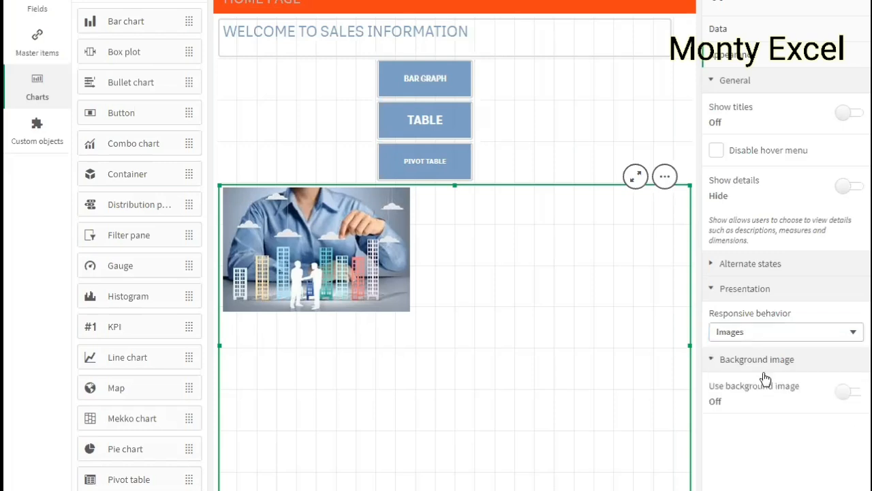
{"action": "left_click", "coordinate": [852, 402]}
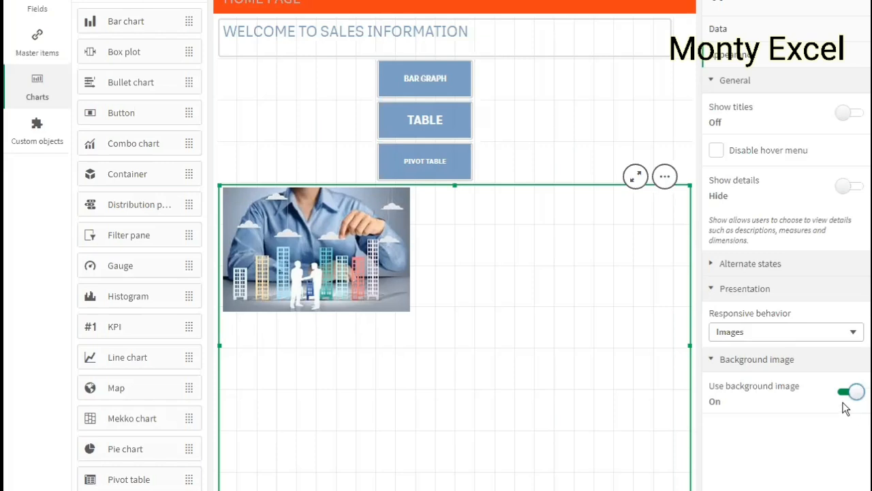
{"action": "left_click_drag", "start_coordinate": [858, 342], "coordinate": [858, 454]}
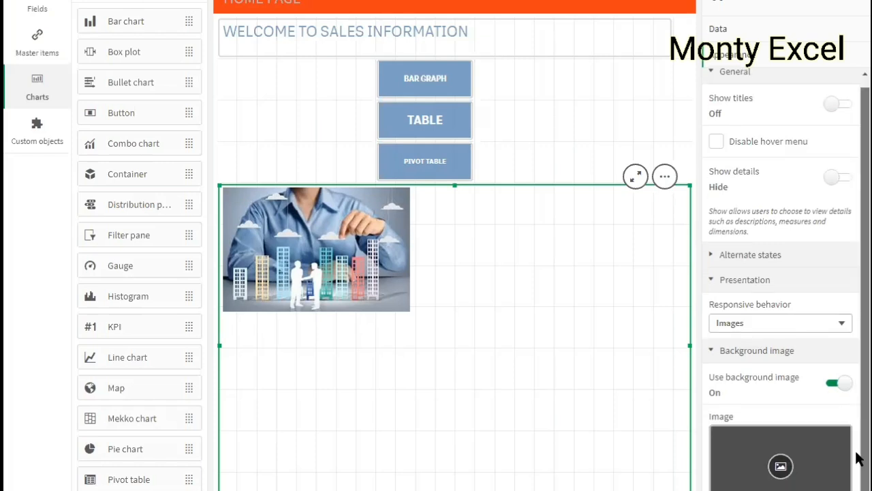
{"action": "left_click", "coordinate": [781, 467]}
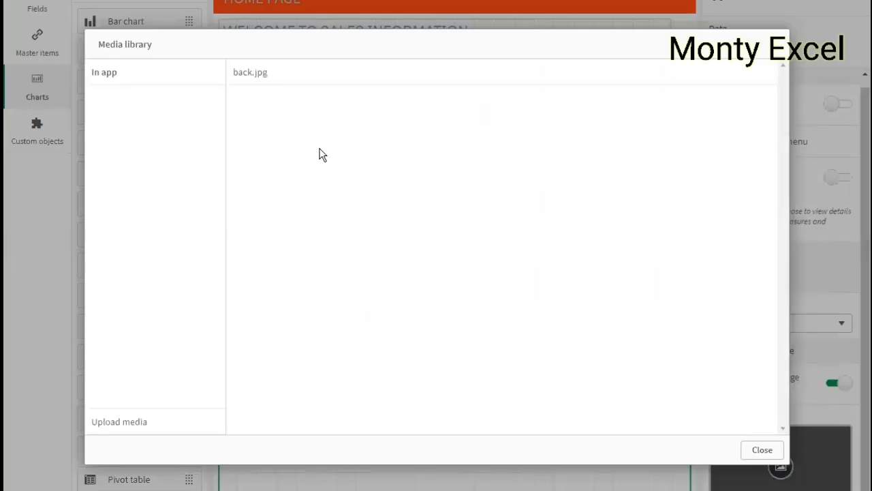
{"action": "left_click", "coordinate": [766, 452]}
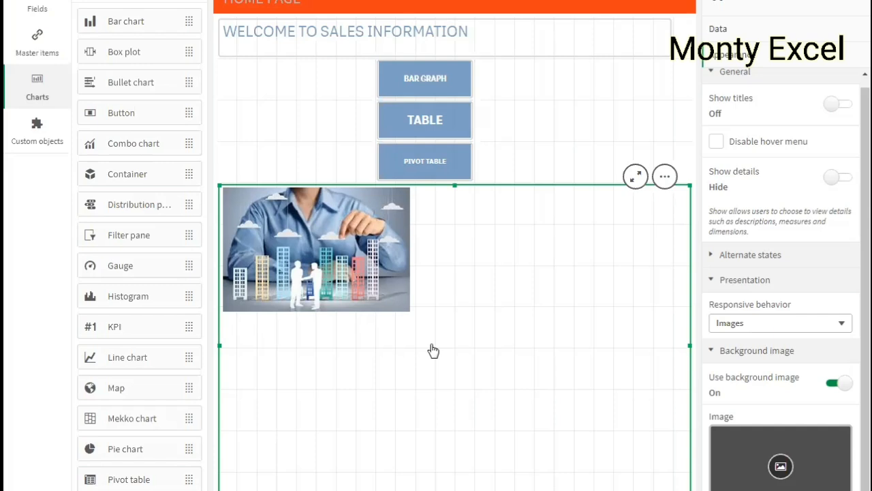
Step: Shrink the picture object and move it beside the navigation buttons, directly below the heading
{"action": "left_click_drag", "start_coordinate": [690, 490], "coordinate": [380, 268]}
{"action": "left_click_drag", "start_coordinate": [340, 242], "coordinate": [341, 240]}
{"action": "left_click_drag", "start_coordinate": [339, 209], "coordinate": [328, 102]}
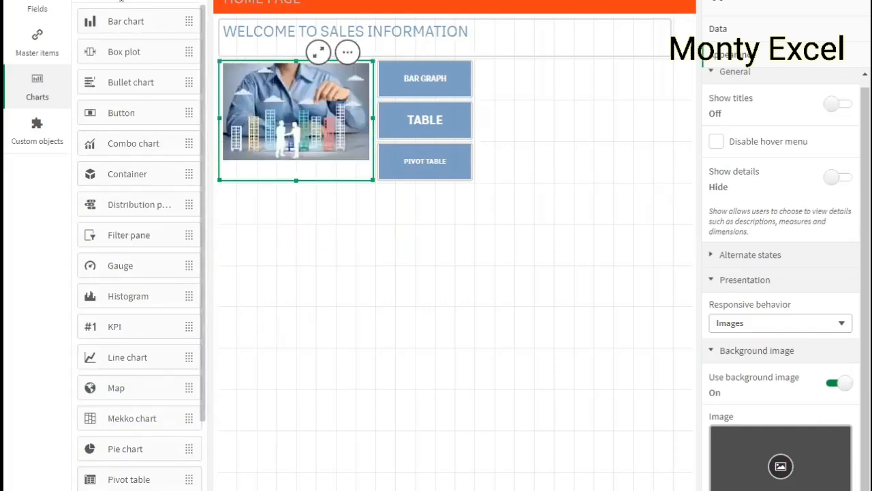
Step: Search the charts for "tex" and add a Text & image object filling the empty area below the picture and buttons
{"action": "type", "text": "tex"}
{"action": "left_click_drag", "start_coordinate": [125, 29], "coordinate": [303, 248]}
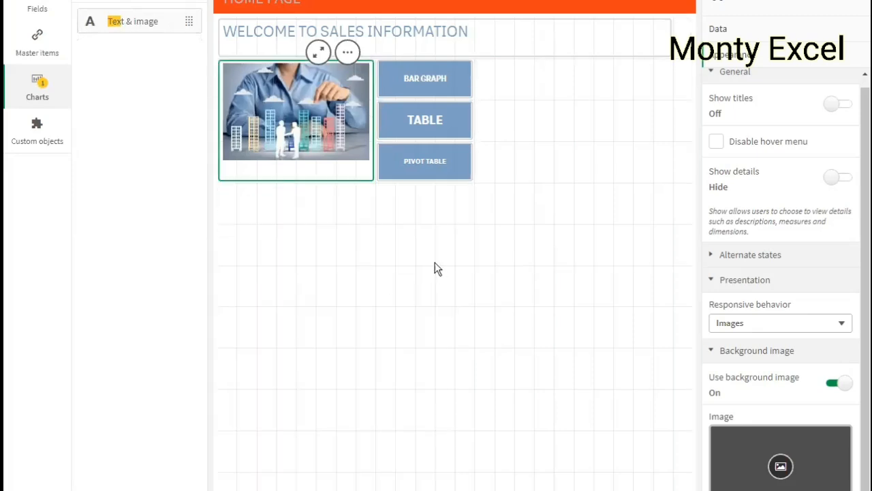
{"action": "left_click_drag", "start_coordinate": [451, 263], "coordinate": [690, 490]}
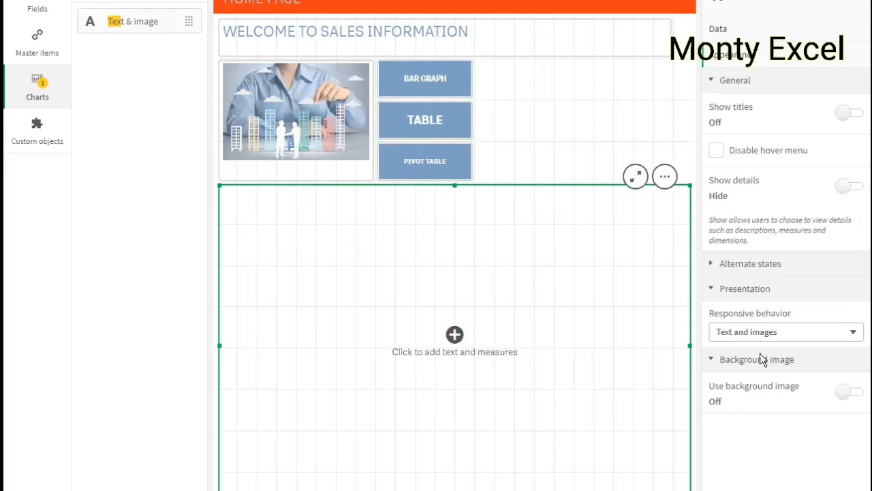
Step: Set the new text and image object's responsive behavior to Images, leaving its content empty and the object selected
{"action": "left_click", "coordinate": [762, 332]}
{"action": "left_click", "coordinate": [748, 372]}
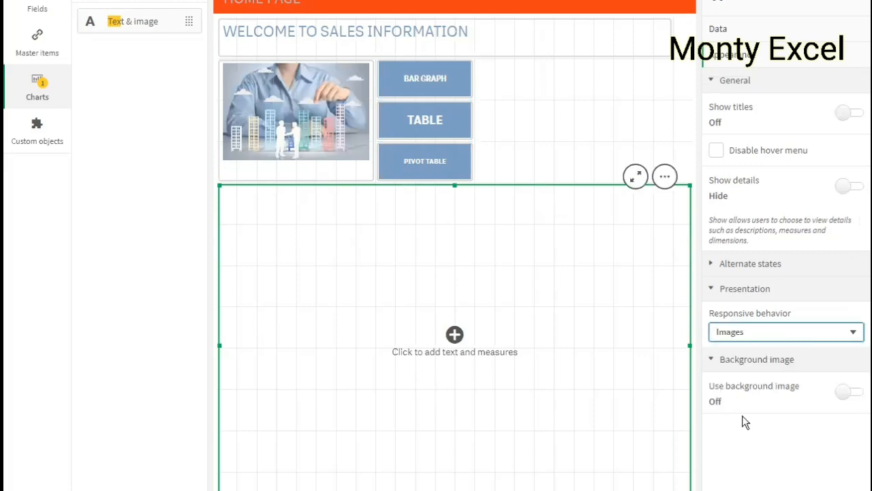
{"action": "left_click", "coordinate": [455, 336]}
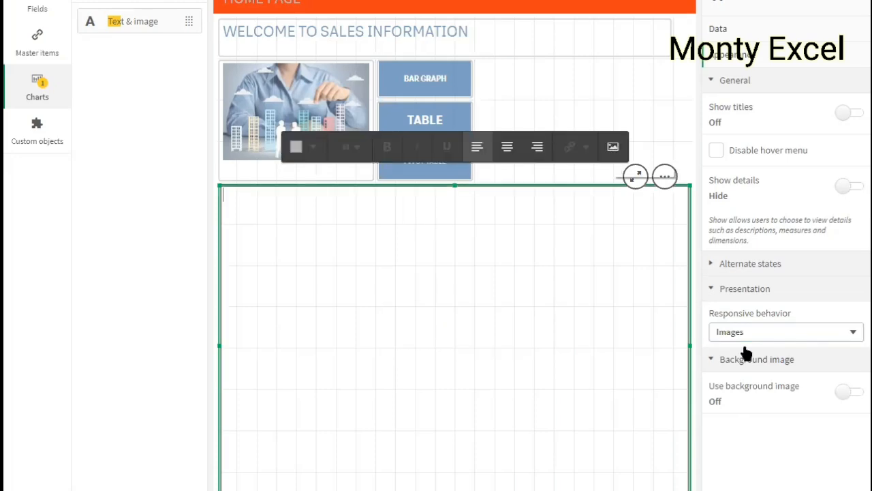
{"action": "left_click", "coordinate": [640, 141]}
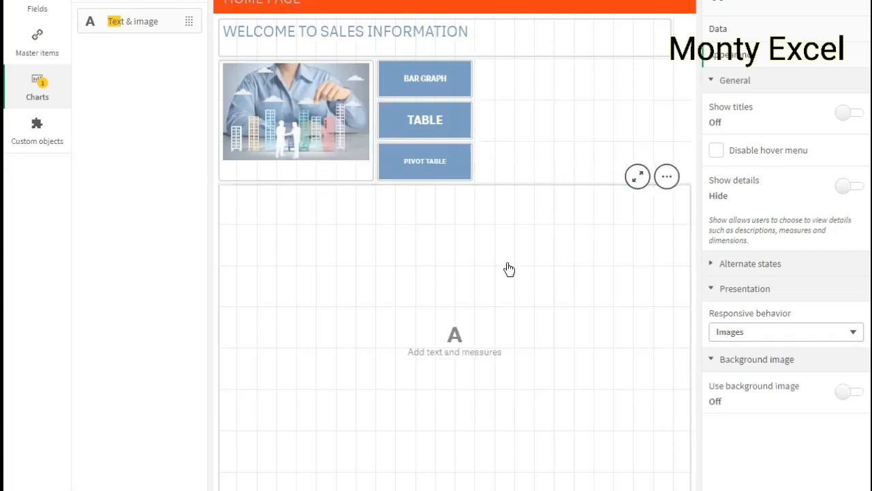
{"action": "left_click", "coordinate": [583, 297]}
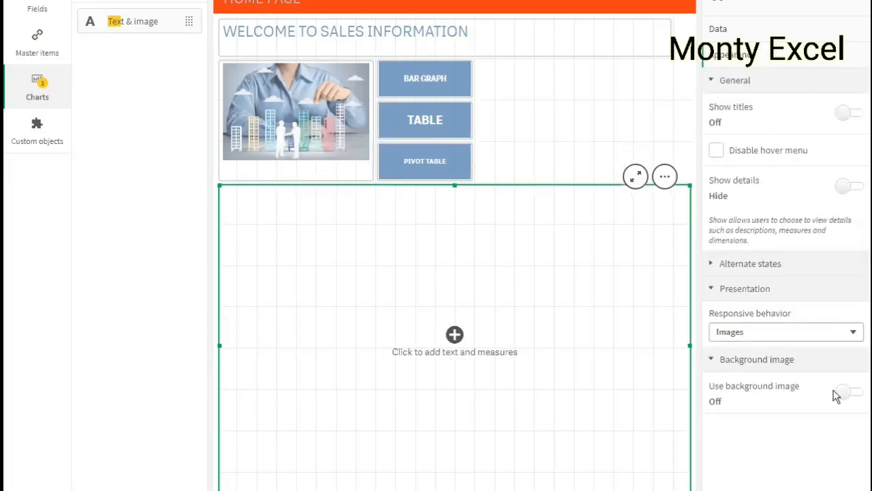
Step: Turn on the background image for the large text and image object and choose back.jpg from the media library
{"action": "left_click", "coordinate": [848, 393]}
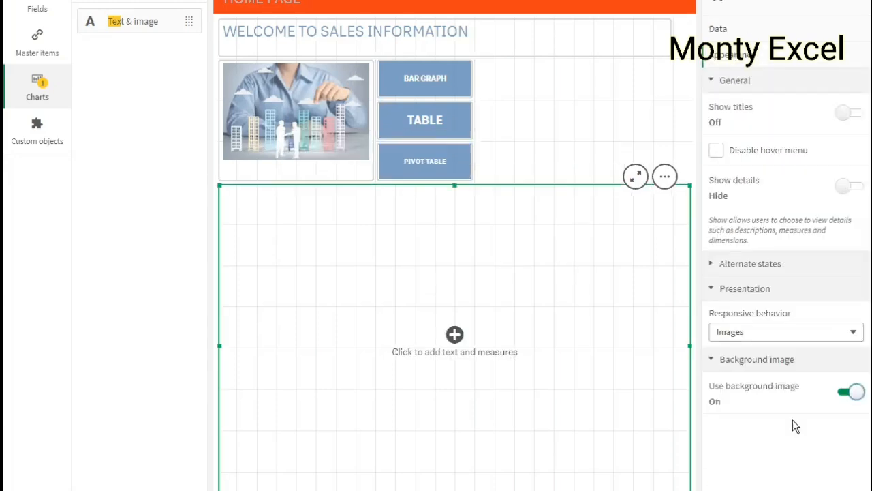
{"action": "scroll", "coordinate": [857, 468], "scroll_direction": "down", "scroll_amount": 1}
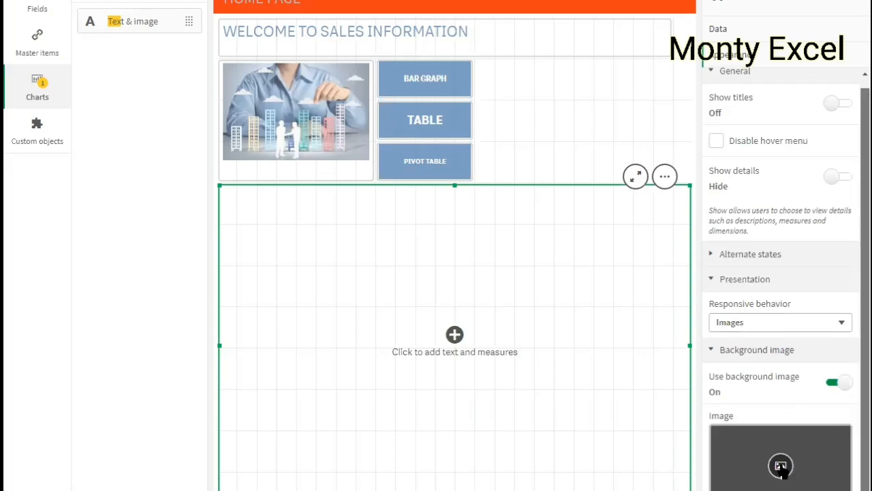
{"action": "left_click", "coordinate": [781, 468]}
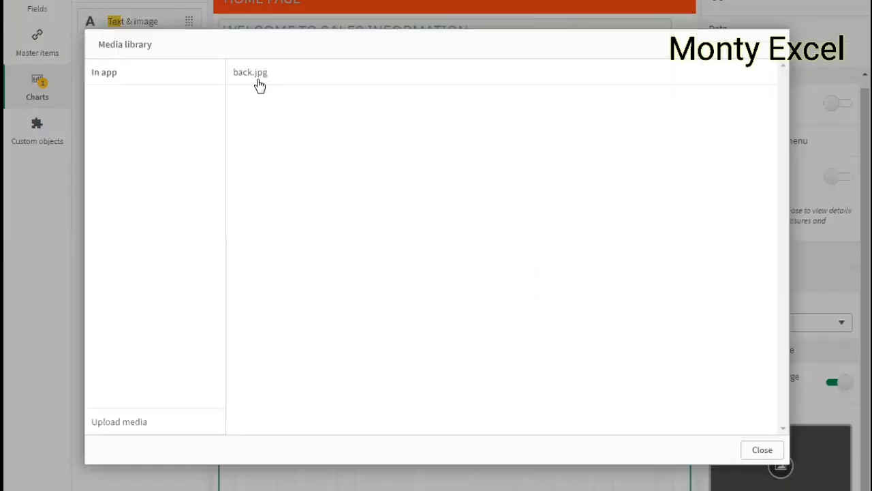
{"action": "left_click", "coordinate": [259, 75]}
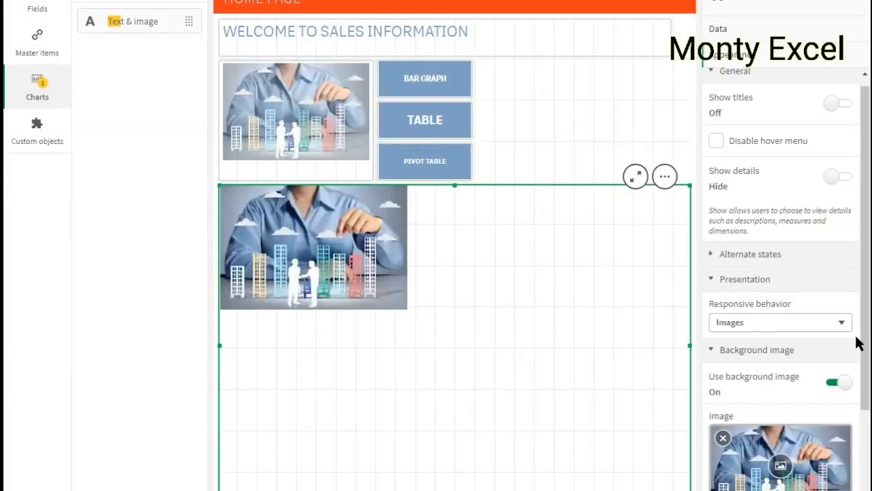
Step: Try the center and bottom-center positions for the large object's background image
{"action": "scroll", "coordinate": [857, 463], "scroll_direction": "down", "scroll_amount": 3}
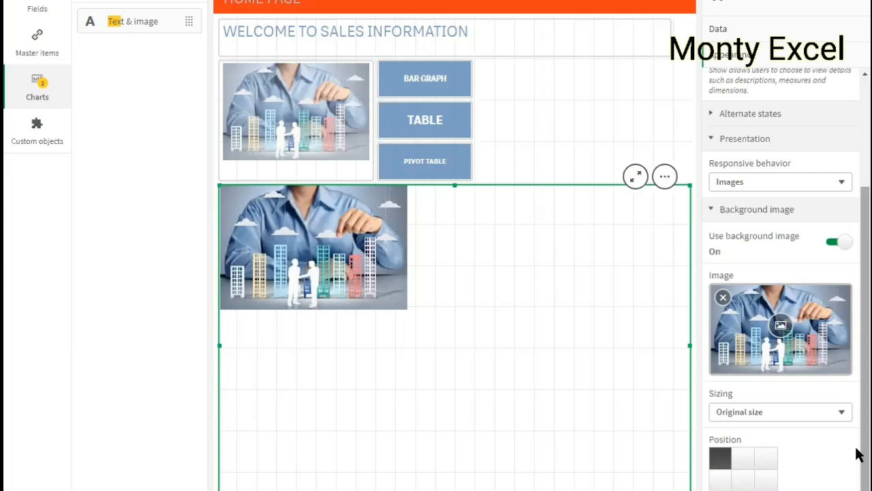
{"action": "left_click", "coordinate": [744, 480]}
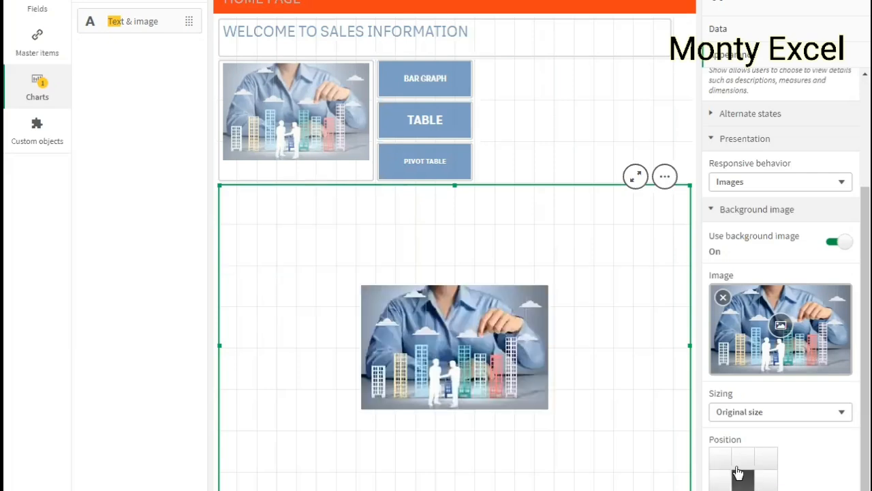
{"action": "left_click", "coordinate": [745, 461]}
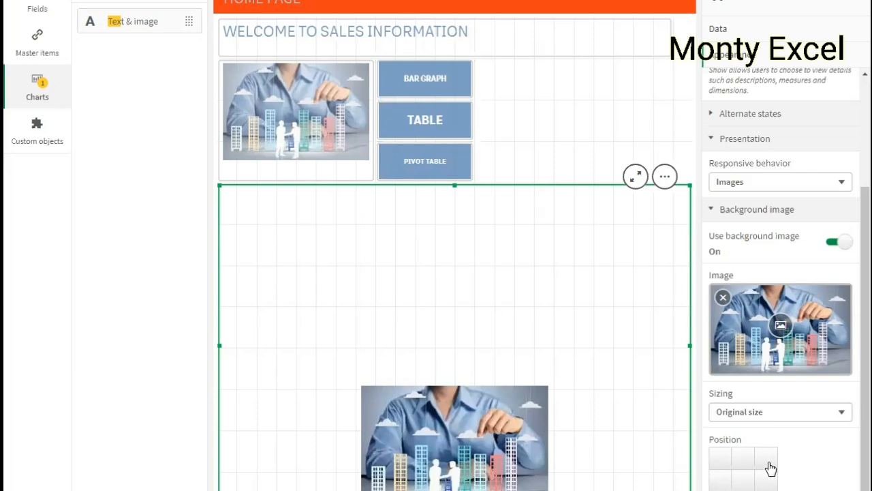
Step: Compare the background image sizing options Always fit, Fit to width, Fit to height, Stretch to fit and Original size
{"action": "left_click", "coordinate": [779, 412]}
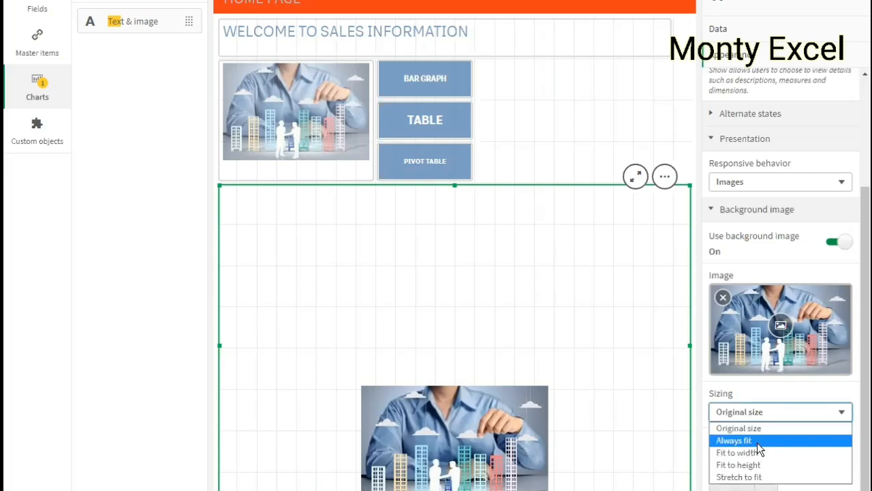
{"action": "left_click", "coordinate": [757, 441]}
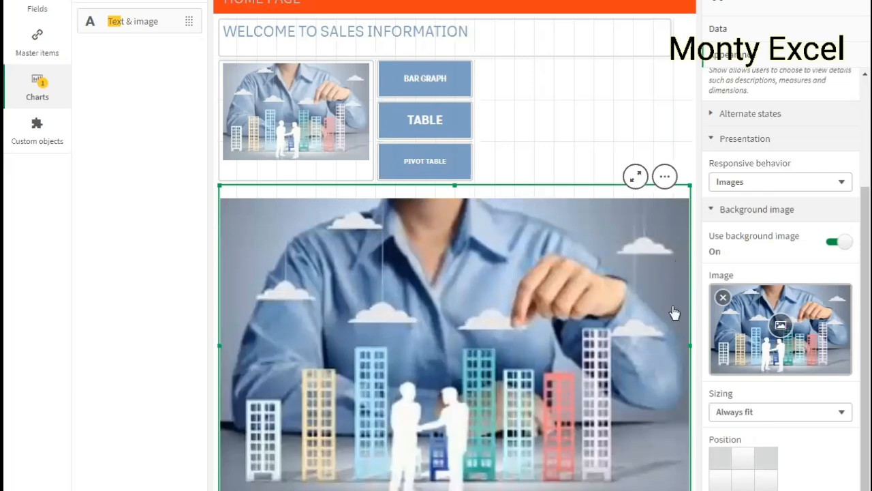
{"action": "left_click", "coordinate": [760, 418]}
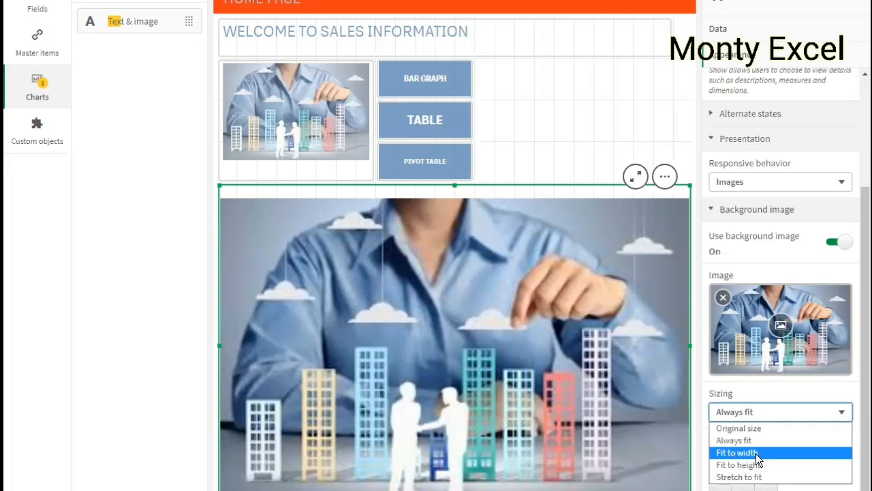
{"action": "left_click", "coordinate": [757, 454]}
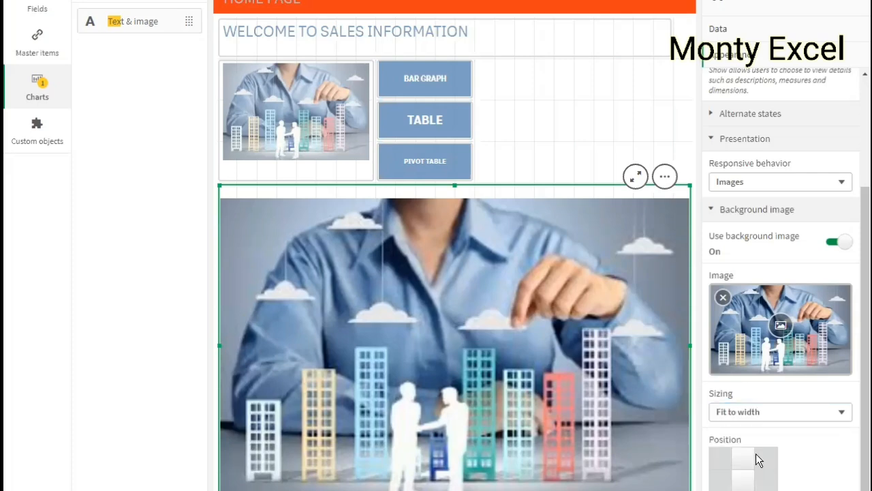
{"action": "left_click", "coordinate": [759, 415]}
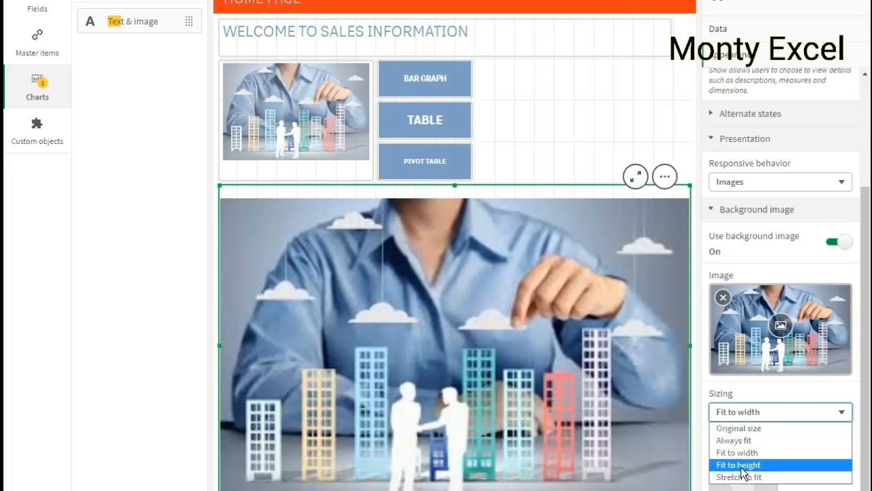
{"action": "left_click", "coordinate": [742, 467]}
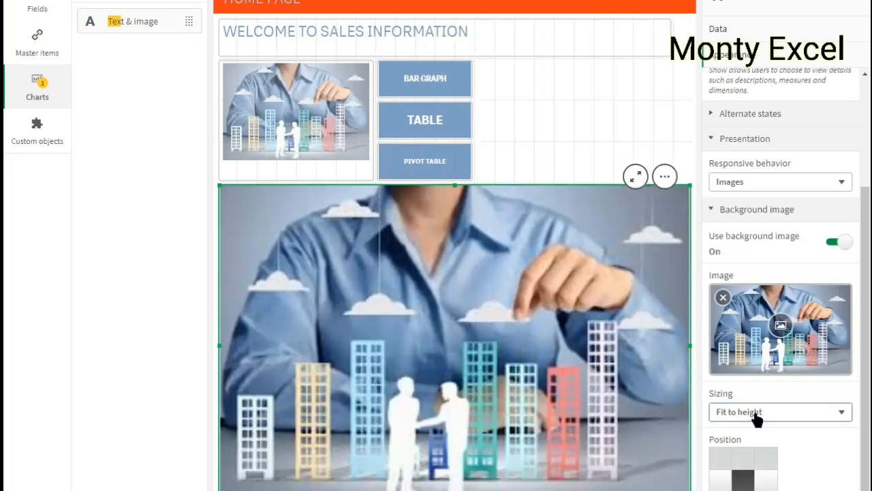
{"action": "left_click", "coordinate": [756, 414]}
{"action": "left_click", "coordinate": [743, 477]}
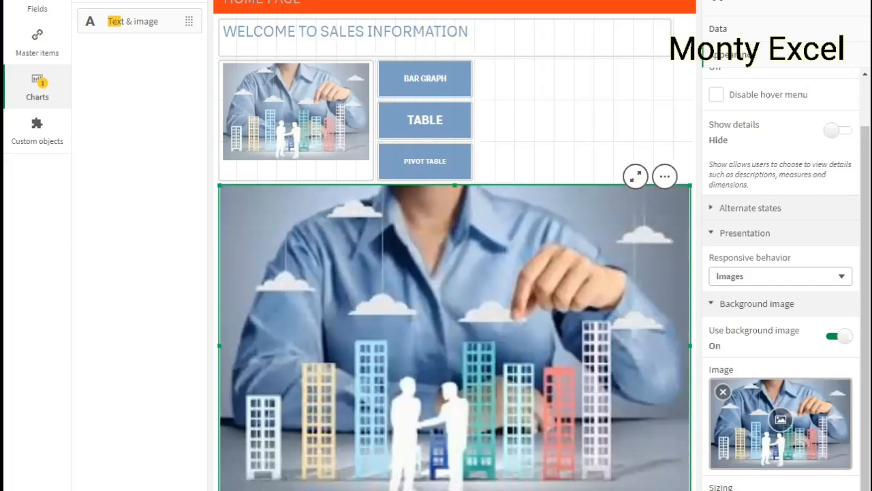
{"action": "left_click", "coordinate": [757, 489]}
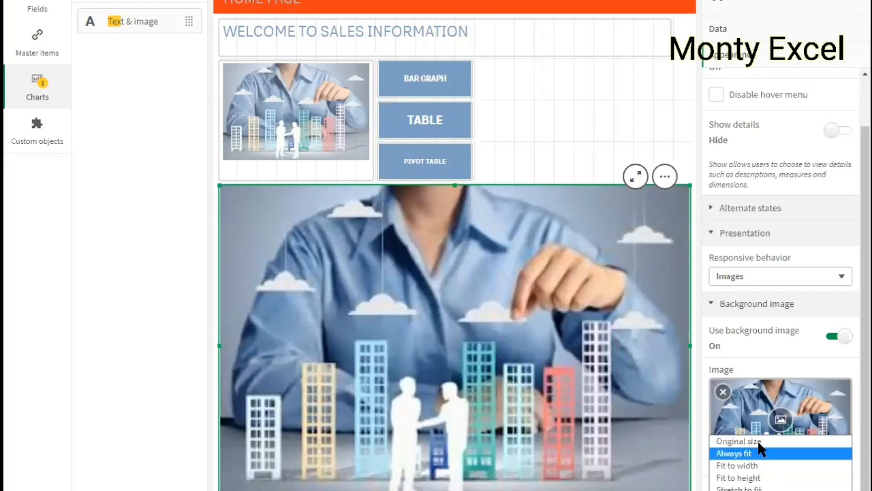
{"action": "left_click", "coordinate": [760, 446]}
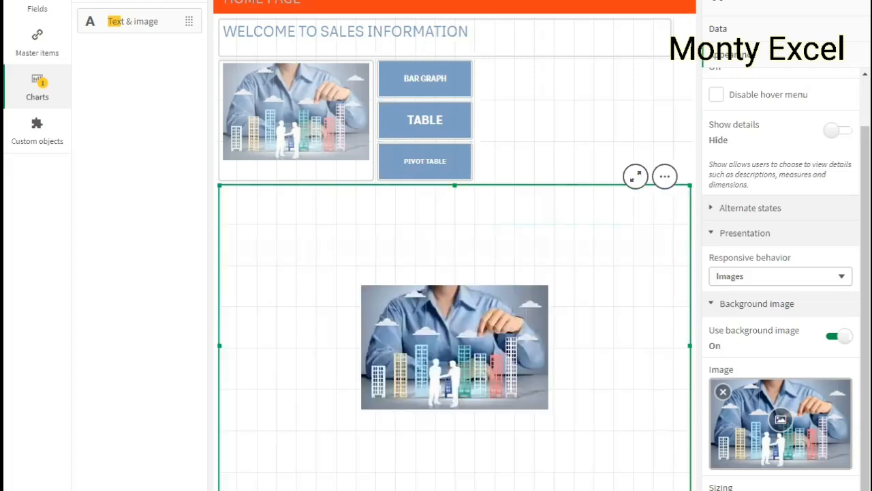
Step: Set the large background image's sizing to Always fit and delete the small picture object beside the navigation buttons
{"action": "left_click", "coordinate": [752, 489]}
{"action": "left_click", "coordinate": [747, 478]}
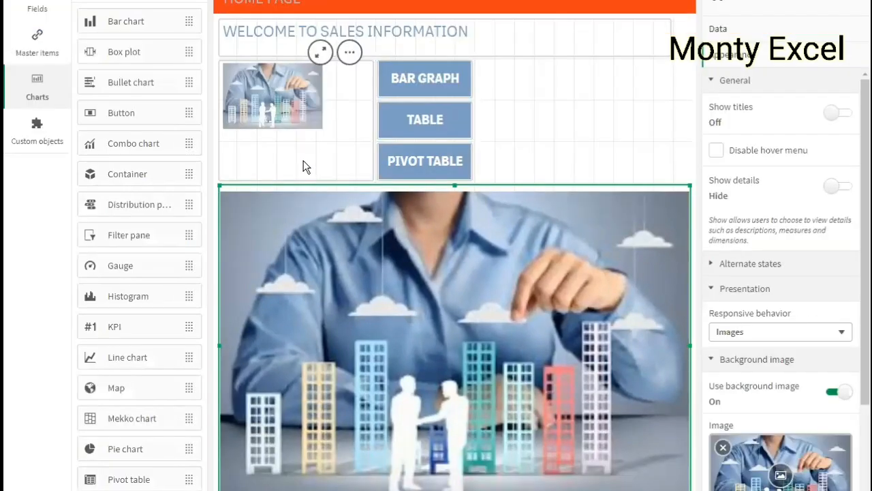
{"action": "left_click", "coordinate": [303, 160]}
{"action": "left_click", "coordinate": [502, 130]}
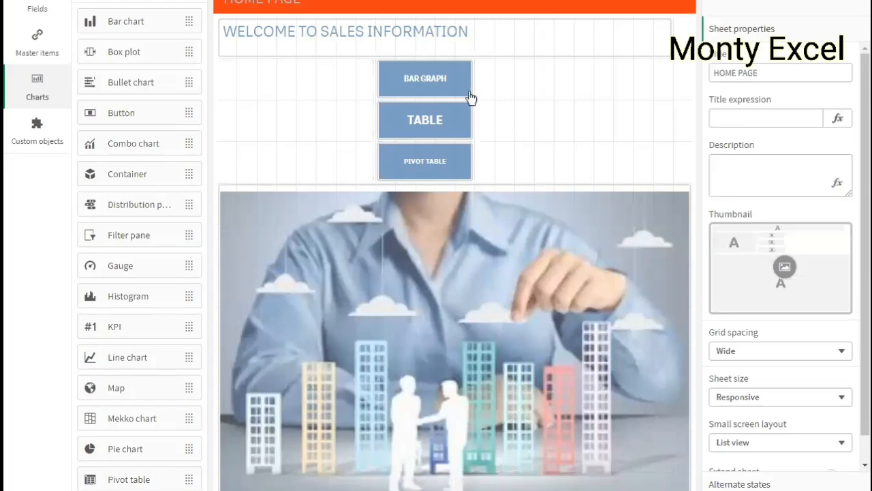
Step: Widen the BAR GRAPH, TABLE and PIVOT TABLE buttons by one grid column each, keeping their edges aligned
{"action": "left_click", "coordinate": [470, 82]}
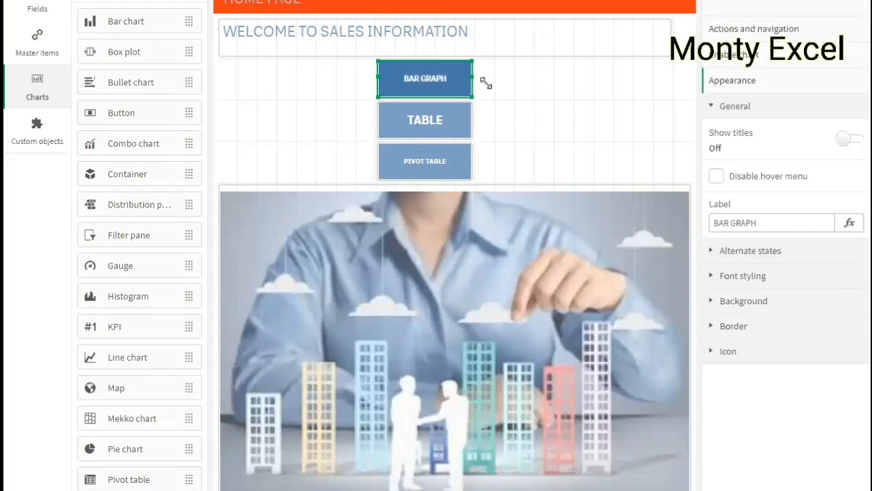
{"action": "left_click_drag", "start_coordinate": [485, 83], "coordinate": [493, 82]}
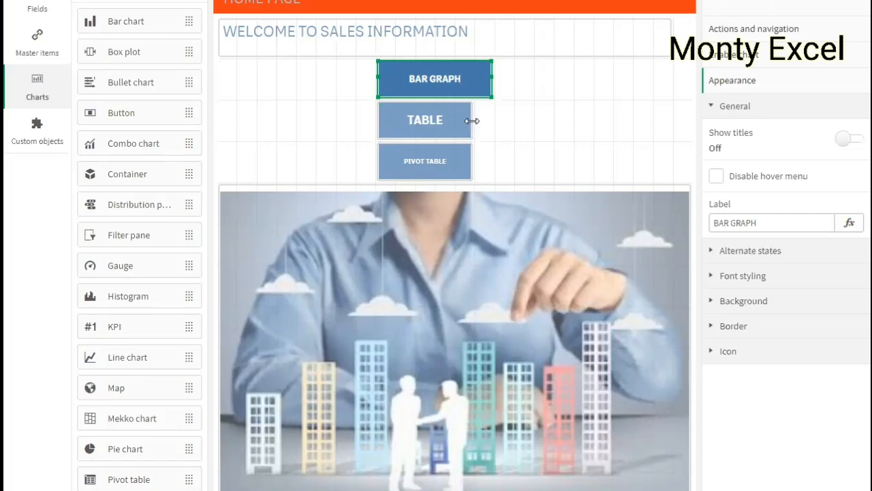
{"action": "left_click", "coordinate": [470, 119]}
{"action": "left_click_drag", "start_coordinate": [472, 120], "coordinate": [492, 121]}
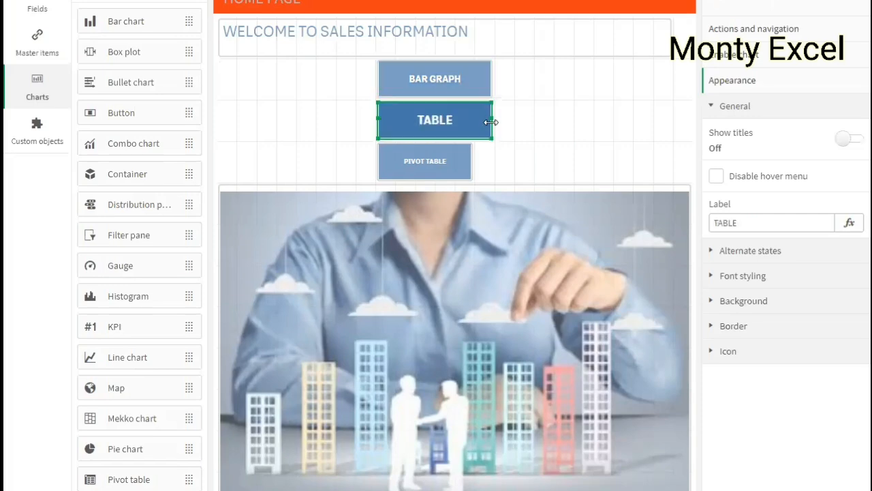
{"action": "left_click", "coordinate": [469, 163]}
{"action": "left_click_drag", "start_coordinate": [471, 163], "coordinate": [493, 163]}
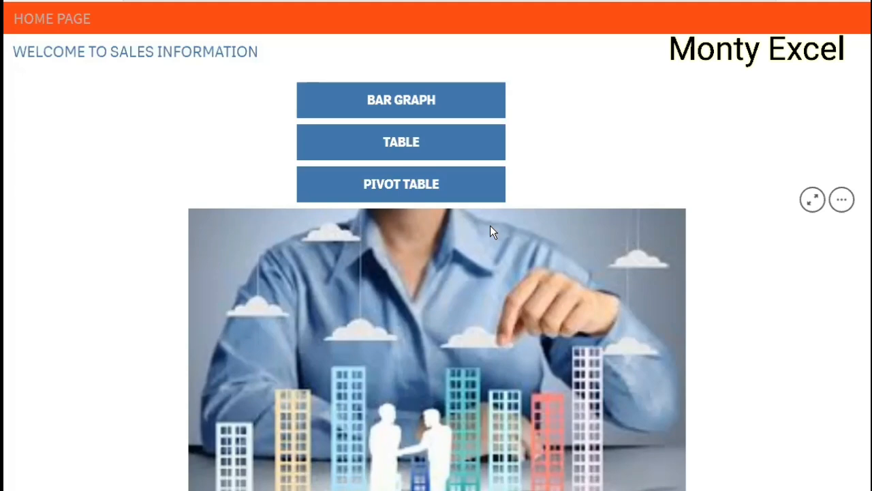
Step: Test the PIVOT TABLE navigation button in the viewing mode and return to the home page
{"action": "left_click", "coordinate": [407, 192]}
{"action": "left_click", "coordinate": [489, 185]}
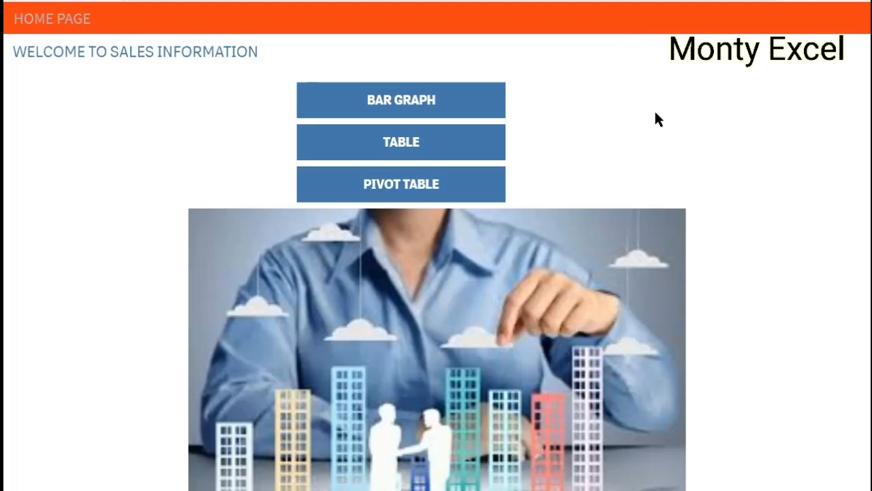
{"action": "mouse_move", "coordinate": [424, 367]}
{"action": "mouse_move", "coordinate": [298, 310]}
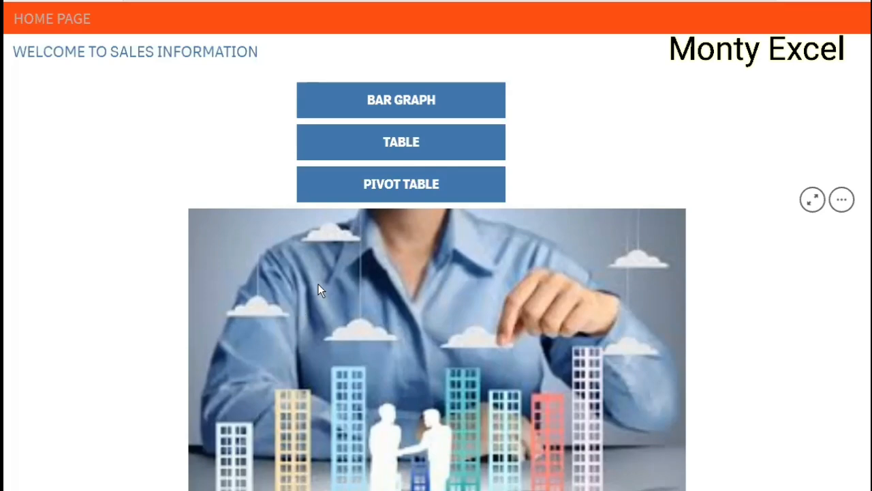
Step: Open the data load editor and add a script section named INLINE DATA after the Main section
{"action": "left_click", "coordinate": [344, 1]}
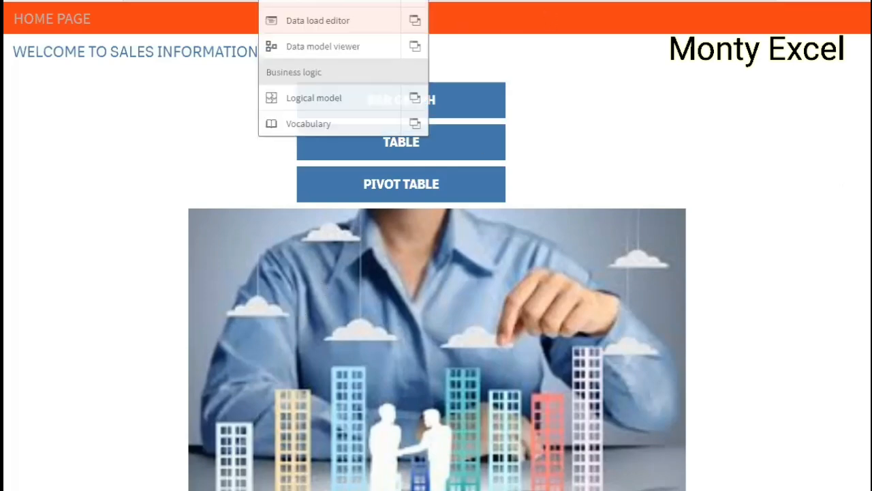
{"action": "left_click", "coordinate": [335, 24]}
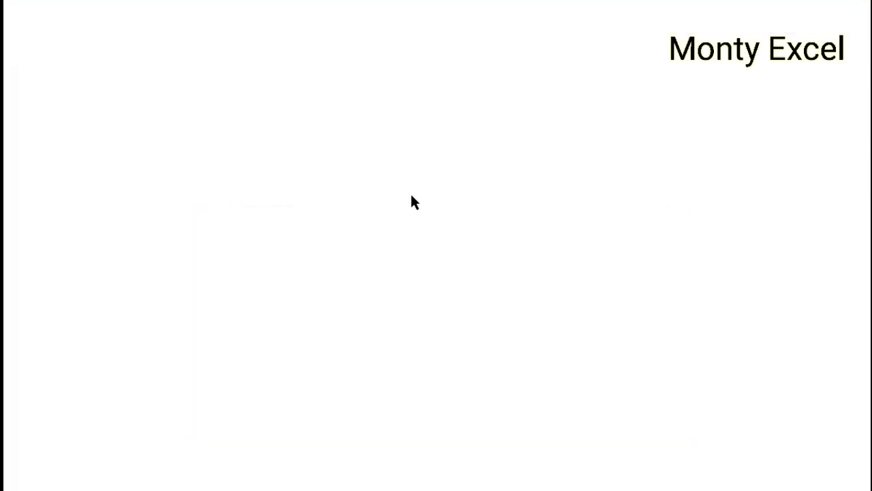
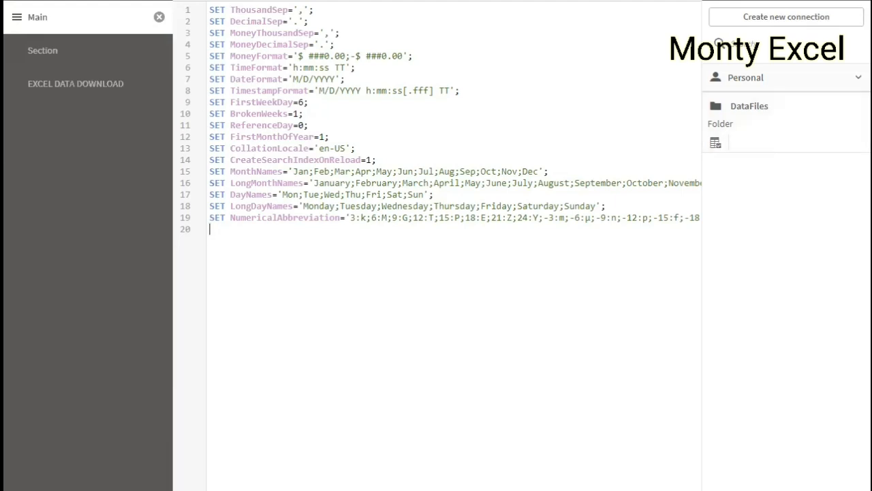
{"action": "left_click", "coordinate": [86, 2]}
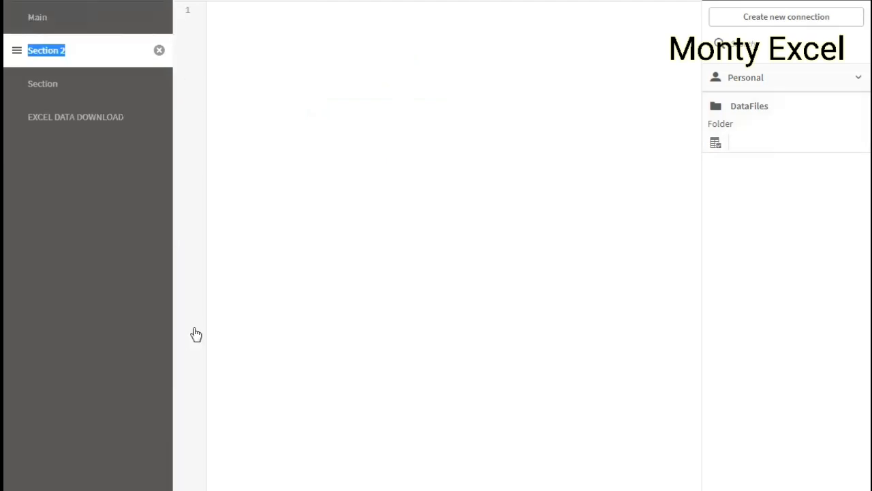
{"action": "type", "text": "INLINE DATA"}
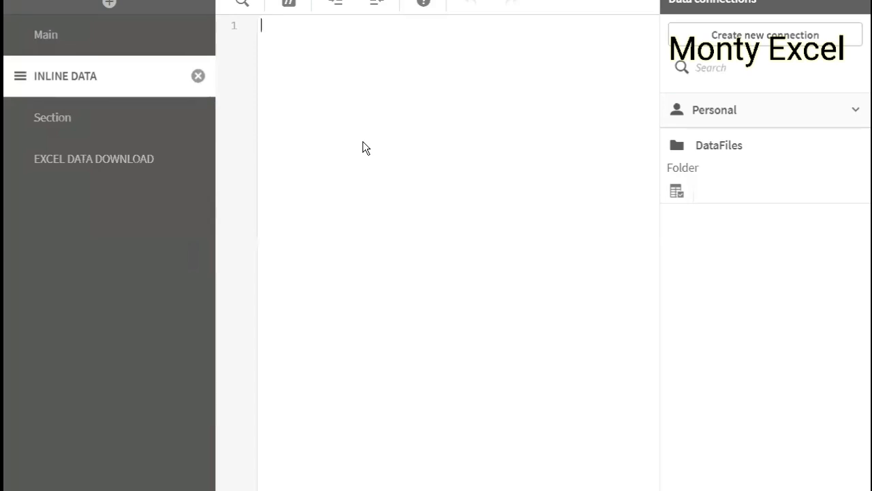
{"action": "type", "text": "KJDFKJDFK"}
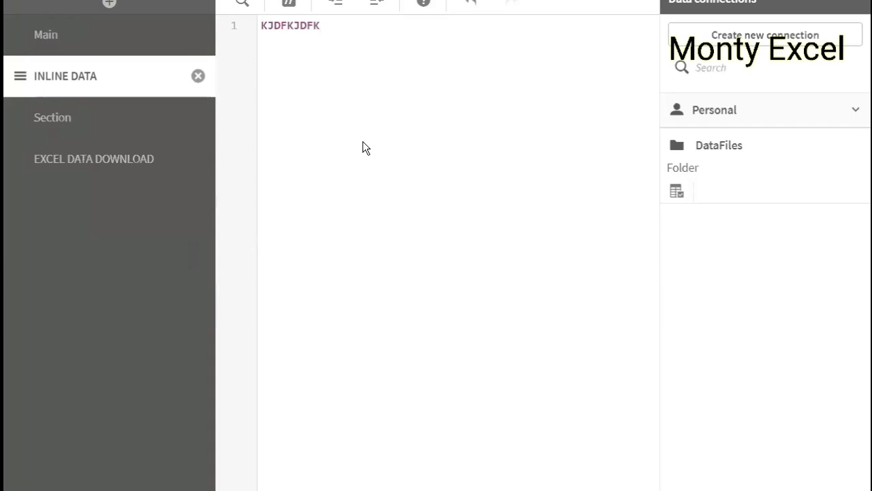
{"action": "key", "text": "ctrl+a"}
{"action": "key", "text": "BackSpace"}
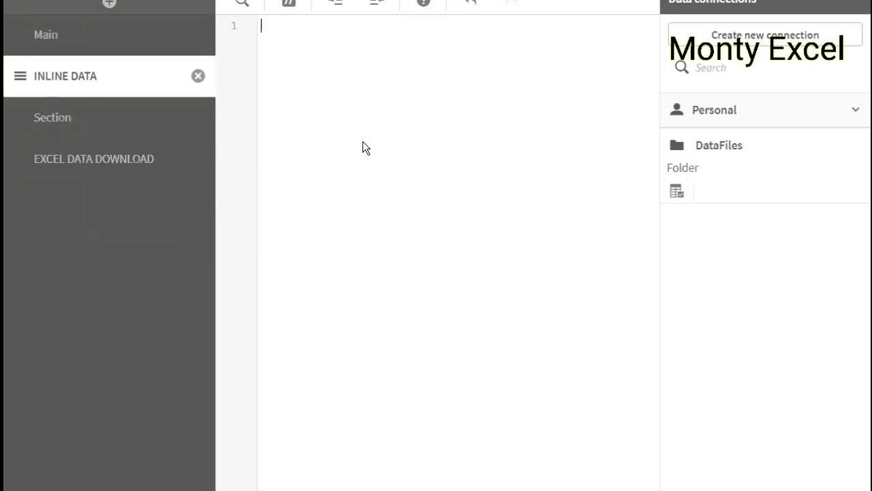
Step: Label the table MYTABLE: and start its load statement with LOAD * Inline in the empty INLINE DATA section
{"action": "type", "text": "MYTA"}
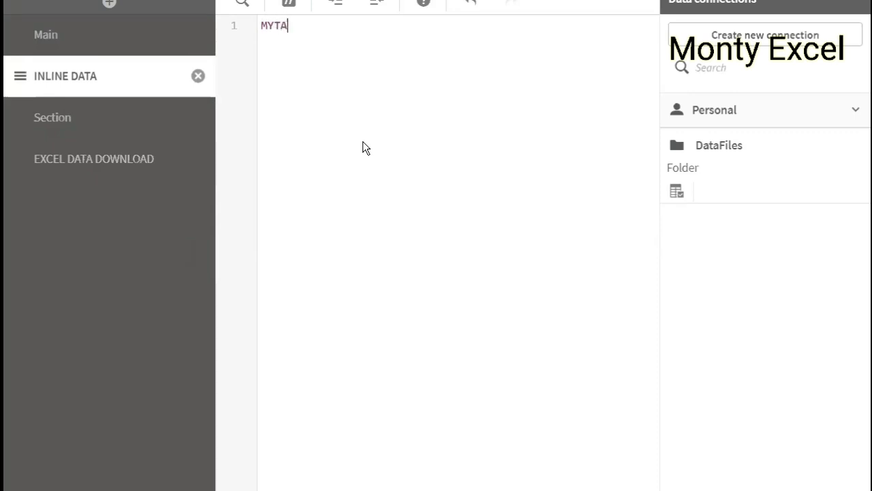
{"action": "type", "text": "BLE:"}
{"action": "key", "text": "Return"}
{"action": "key", "text": "Return"}
{"action": "type", "text": "LOAD"}
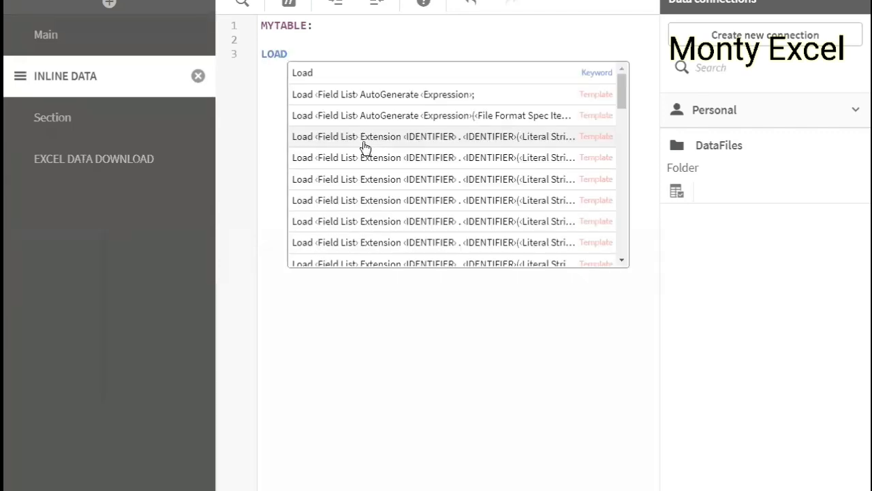
{"action": "type", "text": " *"}
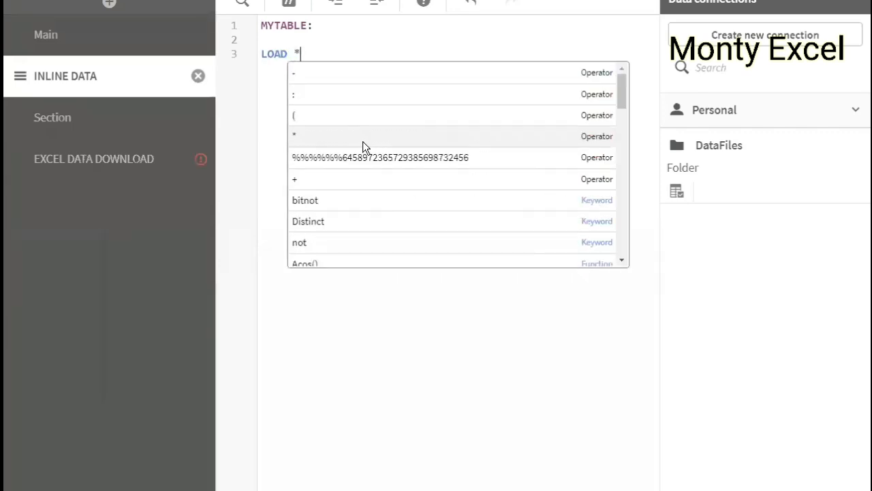
{"action": "type", "text": " INLINE"}
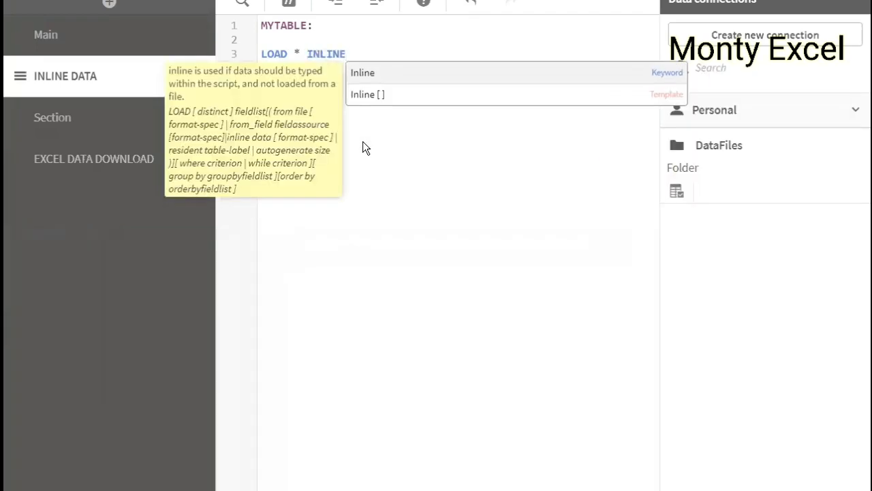
{"action": "key", "text": "Return"}
{"action": "key", "text": "Escape"}
Step: Add an opening and a closing square bracket below the load statement, with six blank lines between them
{"action": "key", "text": "Return"}
{"action": "key", "text": "Return"}
{"action": "type", "text": "["}
{"action": "key", "text": "Return"}
{"action": "key", "text": "Return"}
{"action": "key", "text": "Return"}
{"action": "key", "text": "Return"}
{"action": "key", "text": "Return"}
{"action": "key", "text": "Return"}
{"action": "key", "text": "Return"}
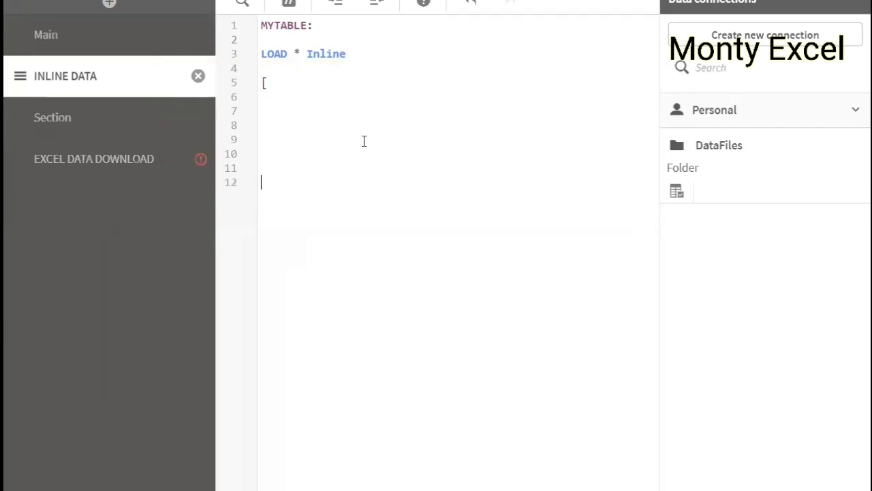
{"action": "type", "text": "]"}
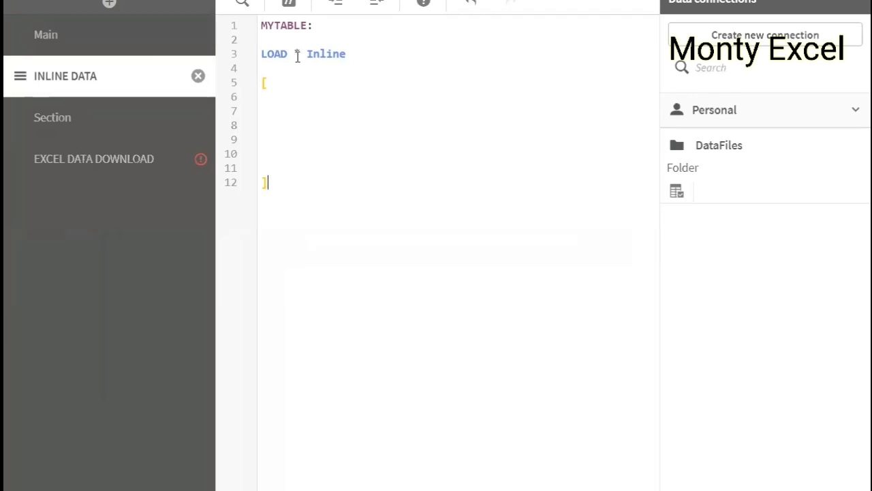
{"action": "left_click_drag", "start_coordinate": [303, 54], "coordinate": [346, 54]}
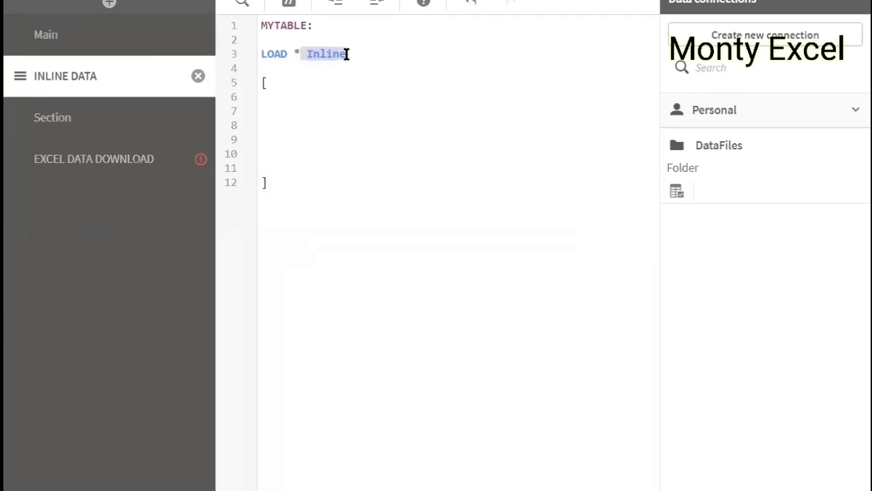
{"action": "left_click", "coordinate": [288, 129]}
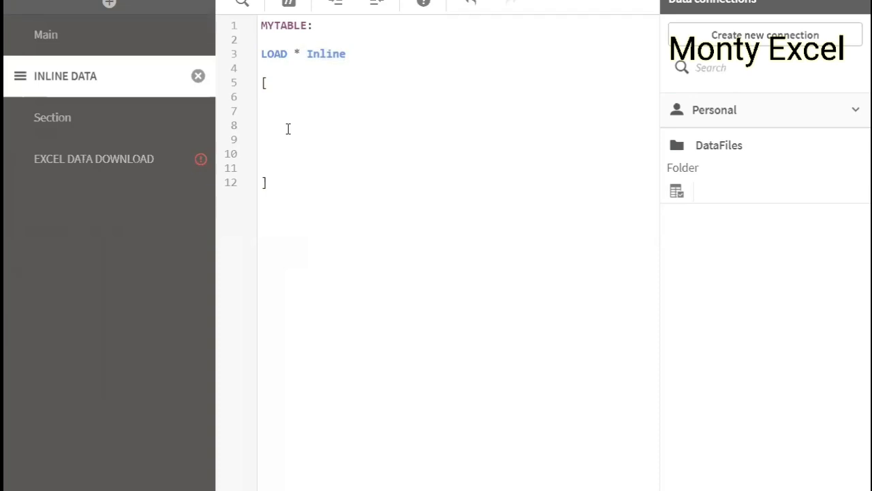
Step: Enter the comma-separated header line TEAM,2017,2018,2019,2020 inside the square brackets
{"action": "left_click", "coordinate": [266, 107]}
{"action": "type", "text": "TEAM"}
{"action": "type", "text": "2017,2018,20"}
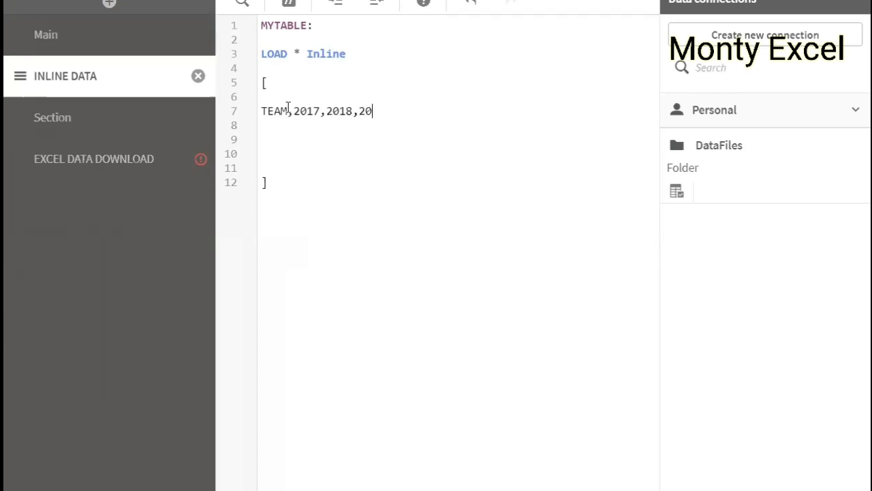
{"action": "type", "text": "19,2020"}
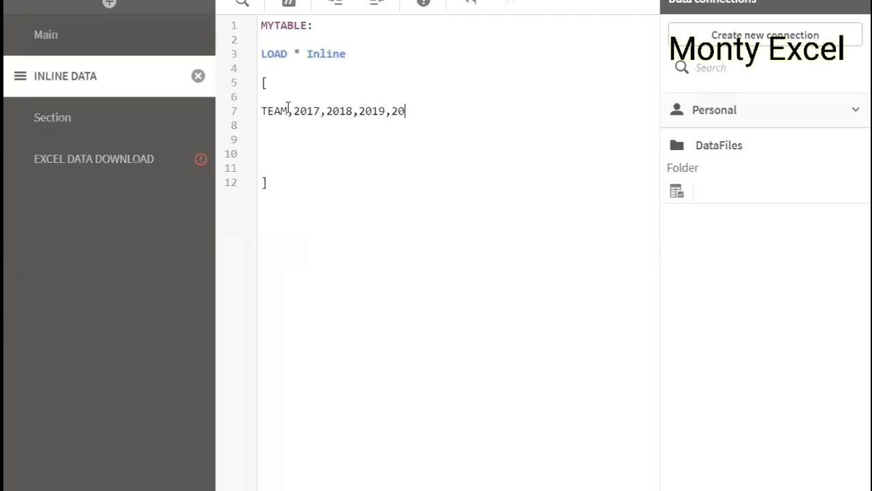
{"action": "key", "text": "Return"}
{"action": "key", "text": "Up"}
{"action": "key", "text": "Up"}
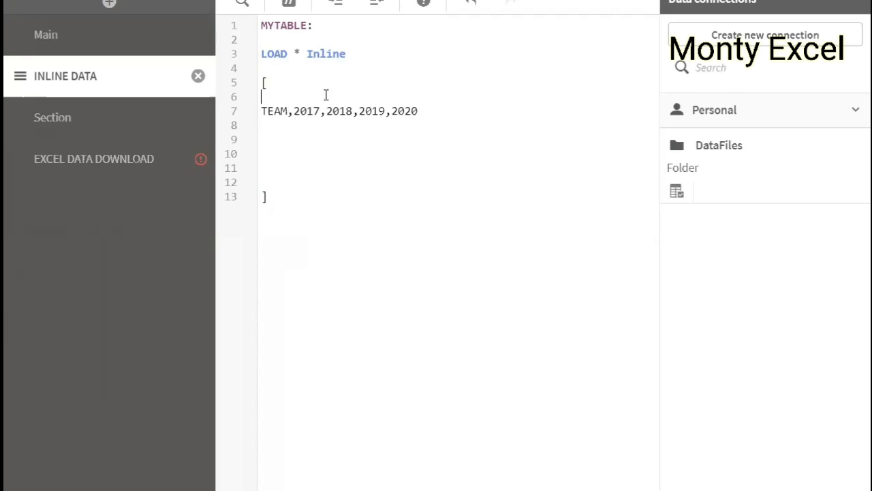
Step: Remove the 2017 field and its comma from the header line
{"action": "key", "text": "Delete"}
{"action": "key", "text": "Delete"}
{"action": "key", "text": "Delete"}
{"action": "key", "text": "Delete"}
{"action": "key", "text": "Delete"}
Step: Examine the header line's field names and the commas that separate them, one after another
{"action": "key", "text": "Home"}
{"action": "key", "text": "shift+End"}
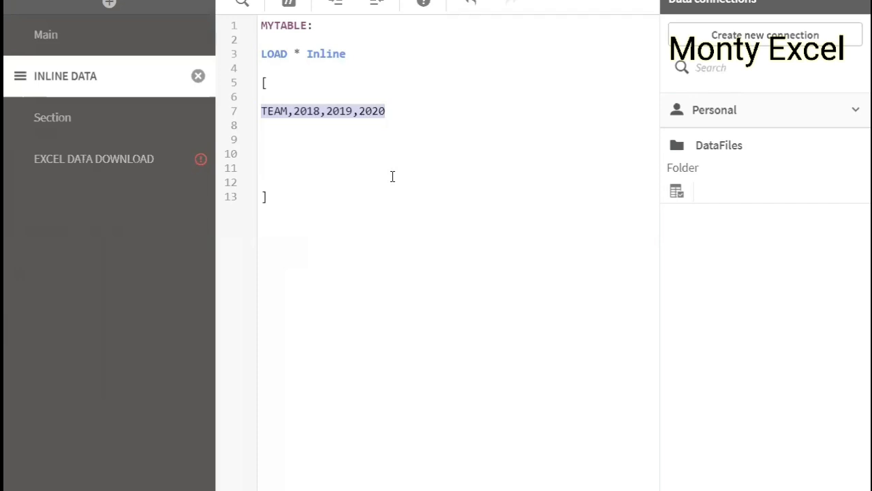
{"action": "key", "text": "Left"}
{"action": "key", "text": "Right"}
{"action": "key", "text": "Right"}
{"action": "key", "text": "Right"}
{"action": "key", "text": "Right"}
{"action": "key", "text": "shift+Right"}
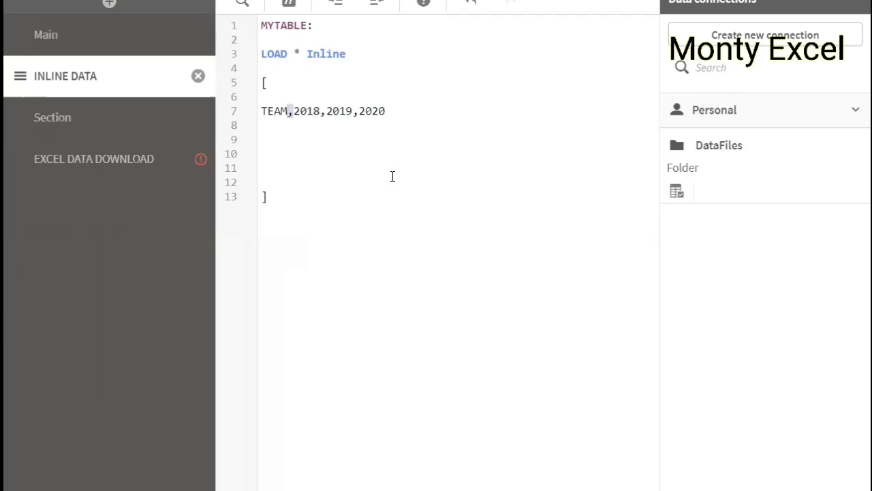
{"action": "key", "text": "Left"}
{"action": "key", "text": "shift+Home"}
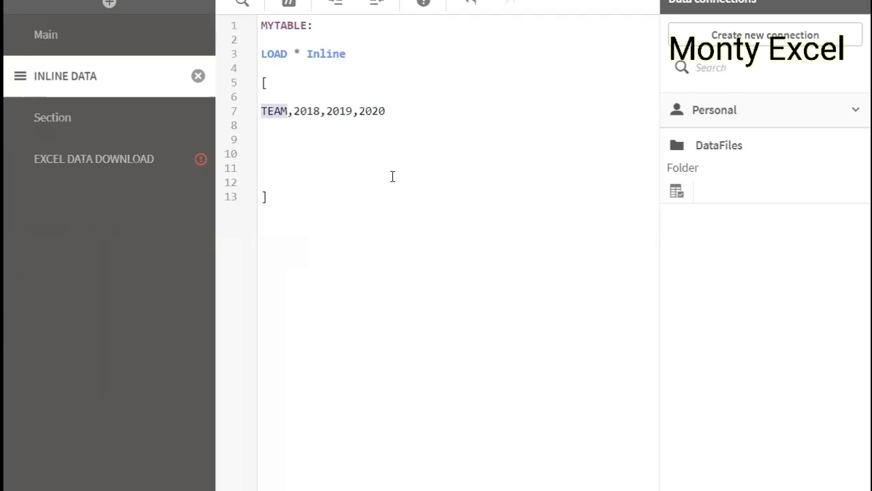
{"action": "key", "text": "Right"}
{"action": "key", "text": "Right"}
{"action": "key", "text": "shift+Right"}
{"action": "key", "text": "shift+Right"}
{"action": "key", "text": "shift+Right"}
{"action": "key", "text": "shift+Right"}
{"action": "key", "text": "Right"}
{"action": "key", "text": "Right"}
{"action": "key", "text": "shift+Right"}
{"action": "key", "text": "shift+Right"}
{"action": "key", "text": "shift+Right"}
{"action": "key", "text": "Right"}
{"action": "key", "text": "Right"}
{"action": "key", "text": "Right"}
{"action": "key", "text": "shift+Right"}
{"action": "key", "text": "shift+Right"}
{"action": "key", "text": "shift+Right"}
{"action": "key", "text": "shift+Right"}
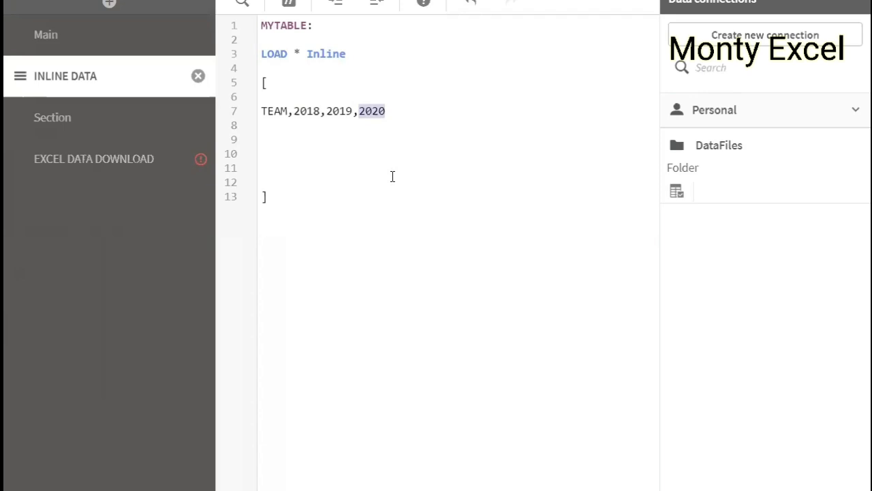
Step: Add a blank line below the header and insert tab spacing before 2018, 2019 and 2020 to spread the fields into columns
{"action": "key", "text": "Left"}
{"action": "key", "text": "End"}
{"action": "key", "text": "Return"}
{"action": "key", "text": "Up"}
{"action": "key", "text": "Right"}
{"action": "key", "text": "Right"}
{"action": "key", "text": "Right"}
{"action": "key", "text": "Right"}
{"action": "key", "text": "Right"}
{"action": "key", "text": "Tab"}
{"action": "key", "text": "Right"}
{"action": "key", "text": "Right"}
{"action": "key", "text": "Right"}
{"action": "key", "text": "Right"}
{"action": "key", "text": "Right"}
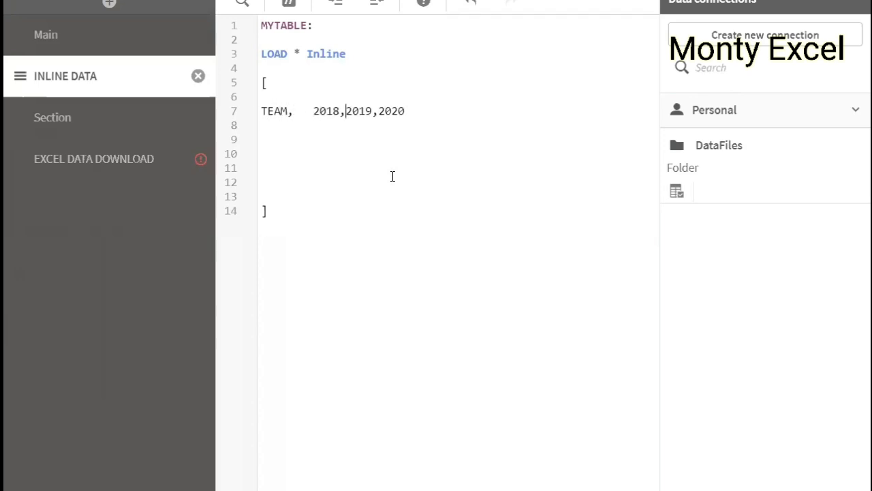
{"action": "key", "text": "Tab"}
{"action": "key", "text": "Right"}
{"action": "key", "text": "Right"}
{"action": "key", "text": "Right"}
{"action": "key", "text": "Right"}
{"action": "key", "text": "Right"}
{"action": "key", "text": "Tab"}
{"action": "key", "text": "End"}
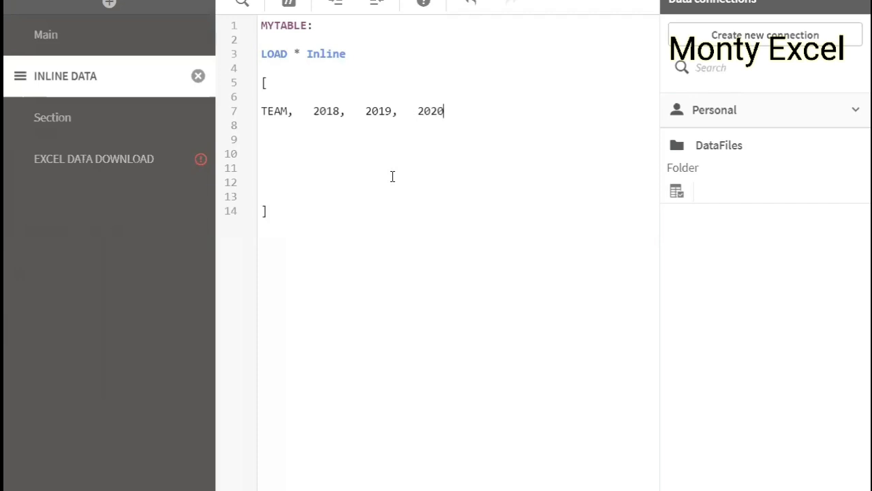
Step: Start the first data row two lines below the header with TEAMA and the value 142,914 under 2018
{"action": "key", "text": "Return"}
{"action": "key", "text": "Return"}
{"action": "type", "text": "TEAMA"}
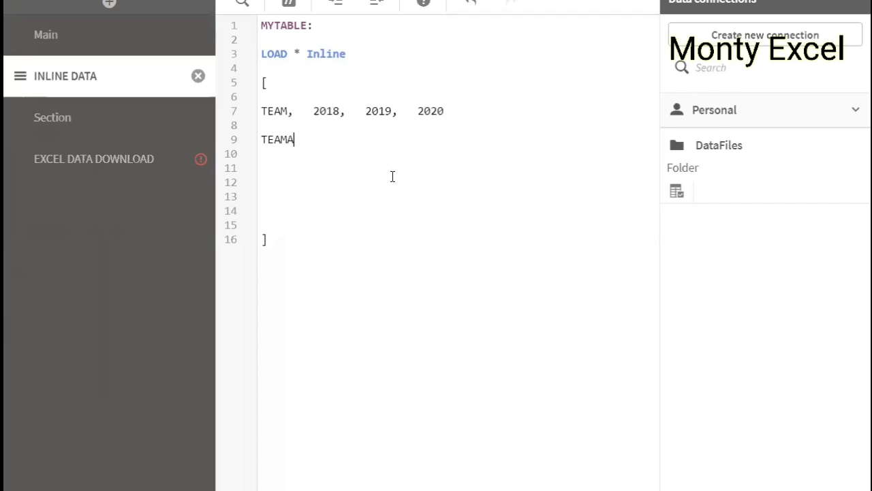
{"action": "type", "text": "   142914"}
{"action": "key", "text": "Left"}
{"action": "key", "text": "Left"}
{"action": "key", "text": "Left"}
{"action": "key", "text": "Left"}
{"action": "type", "text": ","}
Step: Widen the gap before 2019 in the header line so its column clears the TEAMA value under 2018
{"action": "key", "text": "Up"}
{"action": "key", "text": "Down"}
{"action": "key", "text": "Up"}
{"action": "key", "text": "Up"}
{"action": "key", "text": "Up"}
{"action": "key", "text": "Down"}
{"action": "key", "text": "Right"}
{"action": "key", "text": "Right"}
{"action": "key", "text": "Right"}
{"action": "key", "text": "Right"}
{"action": "key", "text": "Right"}
{"action": "key", "text": "Right"}
{"action": "key", "text": "Right"}
{"action": "key", "text": "Right"}
{"action": "key", "text": "Right"}
{"action": "key", "text": "Right"}
{"action": "key", "text": "Right"}
{"action": "key", "text": "Right"}
{"action": "key", "text": "Right"}
{"action": "key", "text": "Right"}
{"action": "key", "text": "Right"}
{"action": "key", "text": "Right"}
{"action": "key", "text": "Right"}
{"action": "key", "text": "Right"}
{"action": "key", "text": "Right"}
{"action": "key", "text": "Right"}
{"action": "key", "text": "Left"}
{"action": "key", "text": "Tab"}
{"action": "key", "text": "Down"}
{"action": "key", "text": "Down"}
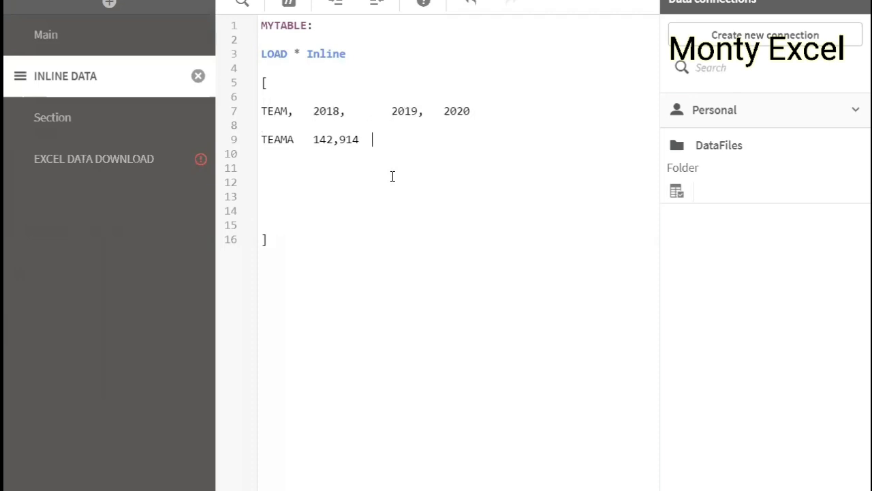
Step: Enter 154,347 in the TEAMA row under the 2019 field
{"action": "key", "text": "Left"}
{"action": "key", "text": "Left"}
{"action": "key", "text": "Left"}
{"action": "key", "text": "Left"}
{"action": "key", "text": "Right"}
{"action": "key", "text": "Right"}
{"action": "key", "text": "Right"}
{"action": "key", "text": "Right"}
{"action": "key", "text": "Right"}
{"action": "type", "text": "1547"}
{"action": "key", "text": "BackSpace"}
{"action": "key", "text": "BackSpace"}
{"action": "key", "text": "BackSpace"}
{"action": "type", "text": "54347"}
{"action": "key", "text": "Left"}
{"action": "key", "text": "Left"}
{"action": "key", "text": "Left"}
{"action": "type", "text": ","}
Step: Widen the gap before 2020 in the header line so its column clears the TEAMA value under 2019
{"action": "key", "text": "Down"}
{"action": "key", "text": "Up"}
{"action": "key", "text": "Up"}
{"action": "key", "text": "Up"}
{"action": "key", "text": "End"}
{"action": "key", "text": "Left"}
{"action": "key", "text": "Left"}
{"action": "key", "text": "Left"}
{"action": "key", "text": "Left"}
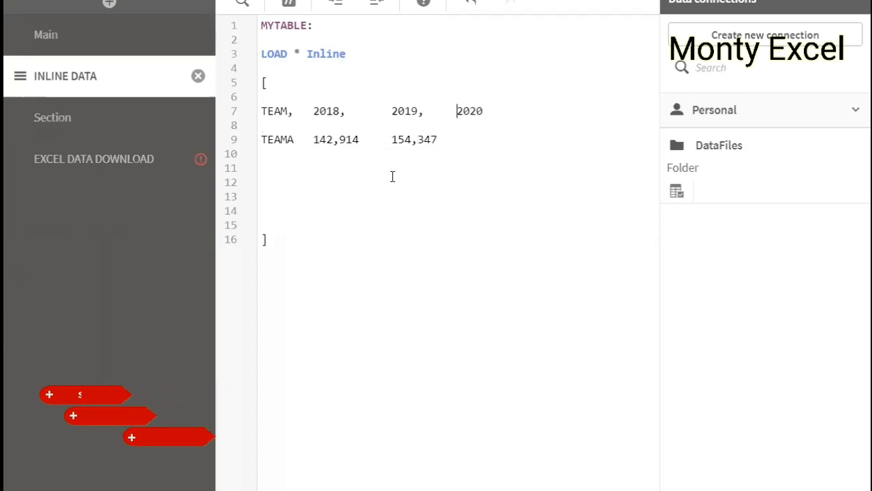
Step: Complete the TEAMA row by adding a comma after 154,347 and entering 180,030 under 2020
{"action": "key", "text": "Down"}
{"action": "key", "text": "Down"}
{"action": "type", "text": "M"}
{"action": "key", "text": "BackSpace"}
{"action": "type", "text": ","}
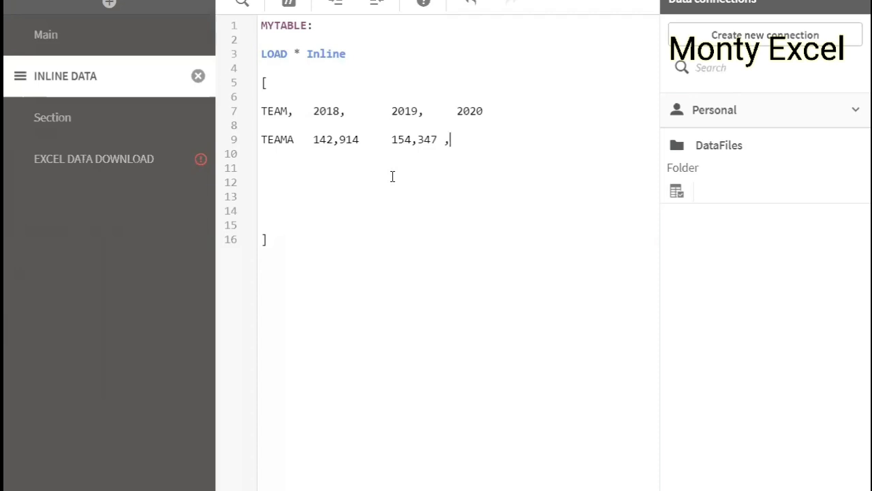
{"action": "type", "text": "180,030"}
Step: Duplicate the TEAMA row onto the line directly below it
{"action": "key", "text": "shift+Home"}
{"action": "key", "text": "Home"}
{"action": "key", "text": "shift+End"}
{"action": "key", "text": "ctrl+c"}
{"action": "key", "text": "End"}
{"action": "key", "text": "Return"}
{"action": "key", "text": "ctrl+v"}
Step: Rename the team in the first data row as TEAM-A and in the duplicated row as TEAM-B
{"action": "key", "text": "Home"}
{"action": "key", "text": "Right"}
{"action": "key", "text": "Right"}
{"action": "key", "text": "Right"}
{"action": "type", "text": "-"}
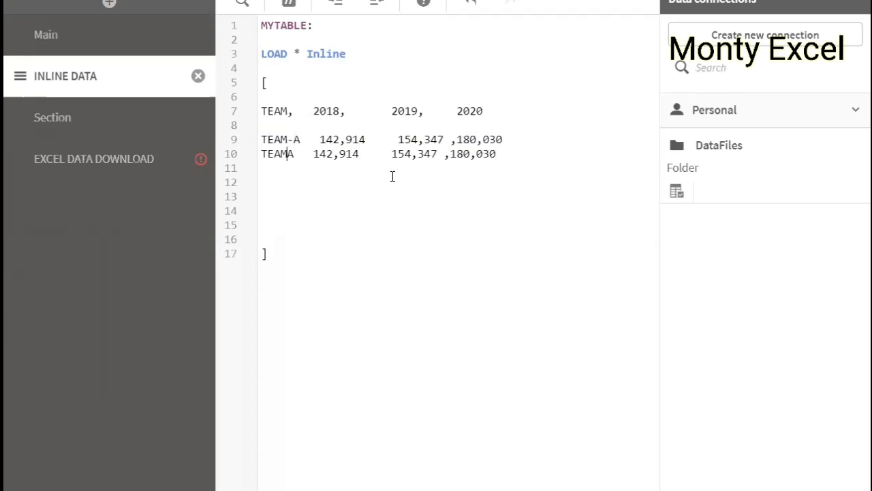
{"action": "type", "text": "-"}
{"action": "key", "text": "BackSpace"}
{"action": "type", "text": "B"}
Step: Set the TEAM-B row's 2018 value to 214763, without a thousands comma
{"action": "key", "text": "Right"}
{"action": "key", "text": "Right"}
{"action": "key", "text": "shift+Right"}
{"action": "key", "text": "shift+Right"}
{"action": "key", "text": "shift+Right"}
{"action": "key", "text": "shift+Right"}
{"action": "key", "text": "shift+Right"}
{"action": "key", "text": "shift+Right"}
{"action": "key", "text": "shift+Right"}
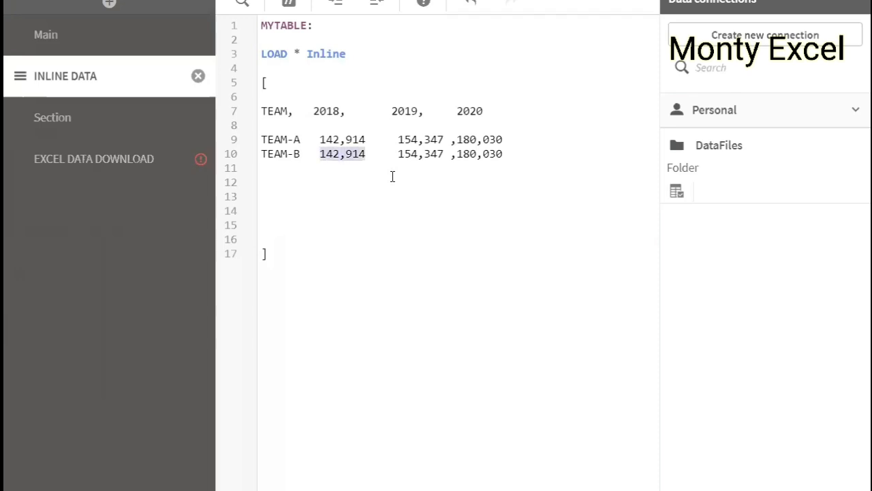
{"action": "type", "text": "214763"}
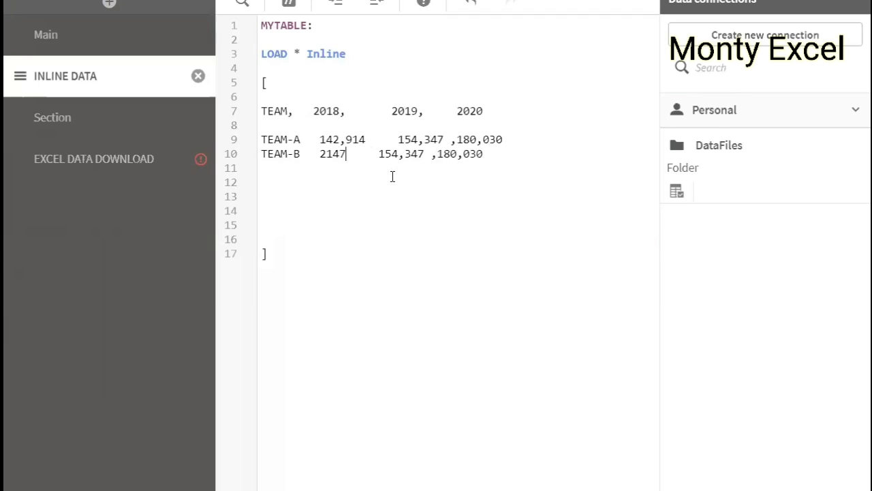
Step: Remove the thousands comma from TEAM-A's 2018 value so it reads 142914
{"action": "key", "text": "Left"}
{"action": "key", "text": "Left"}
{"action": "key", "text": "Left"}
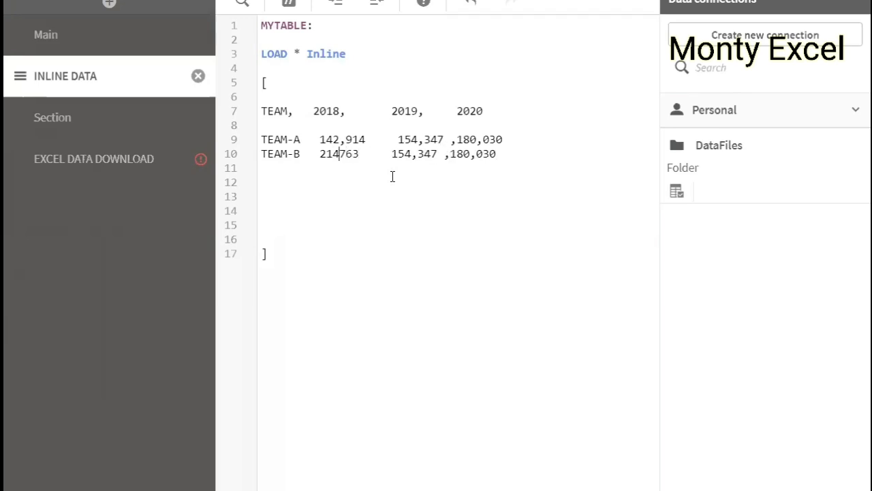
{"action": "key", "text": "Up"}
{"action": "key", "text": "Delete"}
Step: Remove the thousands commas from the 2019 values in the TEAM-A and TEAM-B rows
{"action": "key", "text": "Right"}
{"action": "key", "text": "Right"}
{"action": "key", "text": "Right"}
{"action": "key", "text": "Right"}
{"action": "key", "text": "Right"}
{"action": "key", "text": "Right"}
{"action": "key", "text": "Right"}
{"action": "key", "text": "Right"}
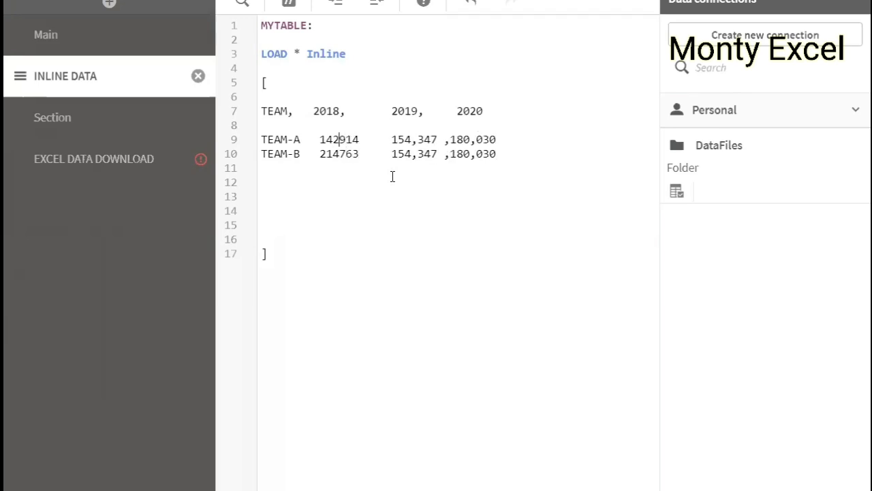
{"action": "key", "text": "Right"}
{"action": "key", "text": "Right"}
{"action": "key", "text": "Right"}
{"action": "key", "text": "Delete"}
{"action": "key", "text": "Delete"}
Step: Remove the thousands commas from the 2020 values in the TEAM-A and TEAM-B rows
{"action": "key", "text": "End"}
{"action": "key", "text": "Left"}
{"action": "key", "text": "Left"}
{"action": "key", "text": "Left"}
{"action": "key", "text": "Left"}
{"action": "key", "text": "Delete"}
{"action": "key", "text": "Down"}
{"action": "key", "text": "Delete"}
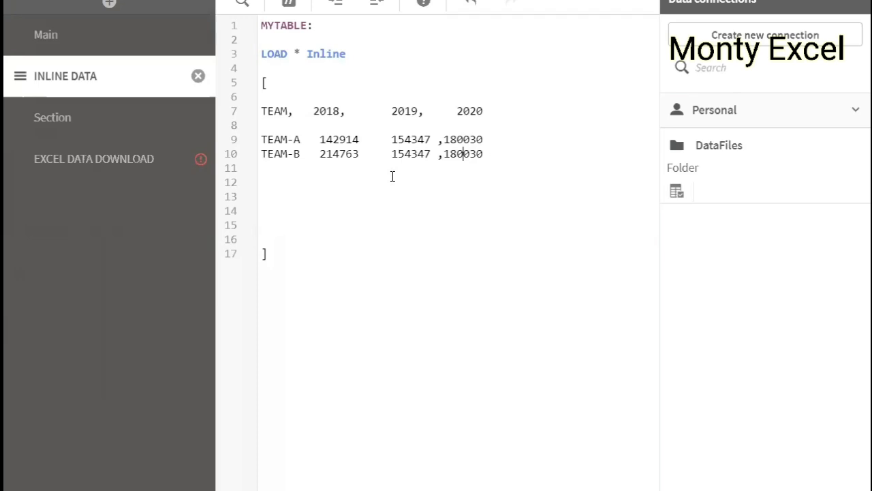
Step: Set the TEAM-B row's 2019 value to 223354 and its 2020 value to 241579
{"action": "key", "text": "Left"}
{"action": "key", "text": "Left"}
{"action": "key", "text": "shift+Left"}
{"action": "key", "text": "shift+Left"}
{"action": "key", "text": "shift+Left"}
{"action": "key", "text": "shift+Left"}
{"action": "key", "text": "shift+Left"}
{"action": "key", "text": "shift+Left"}
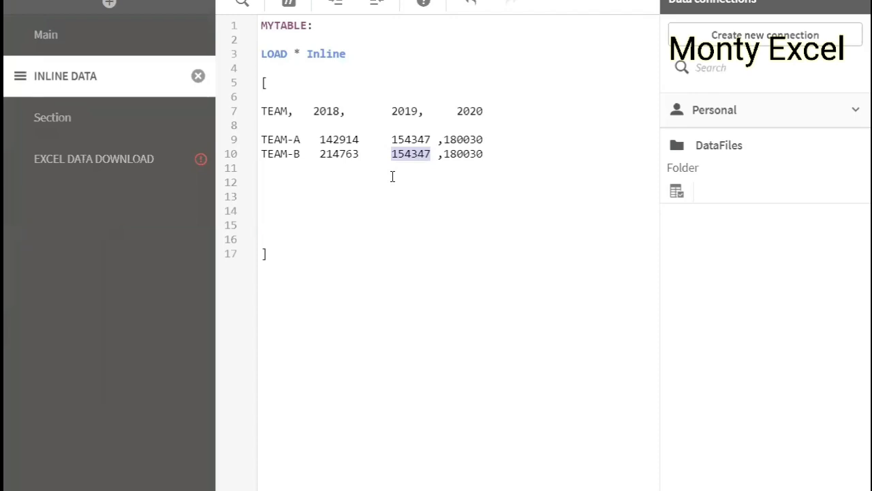
{"action": "type", "text": "223354"}
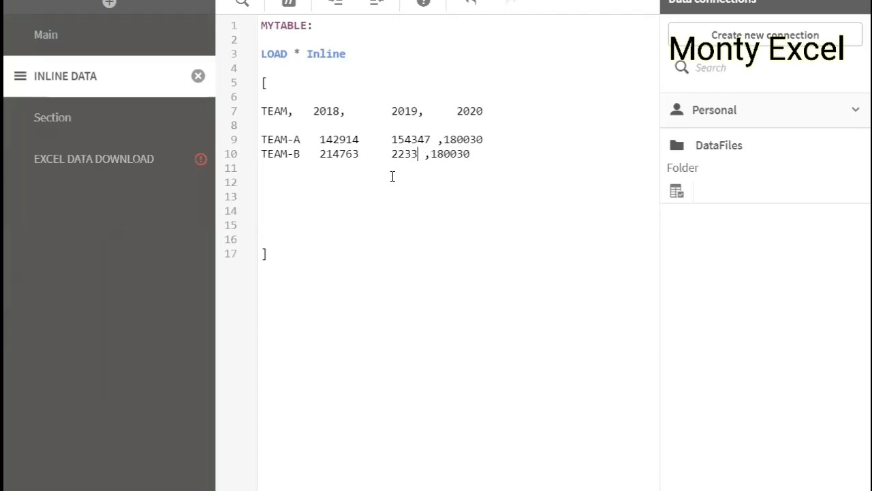
{"action": "key", "text": "shift+End"}
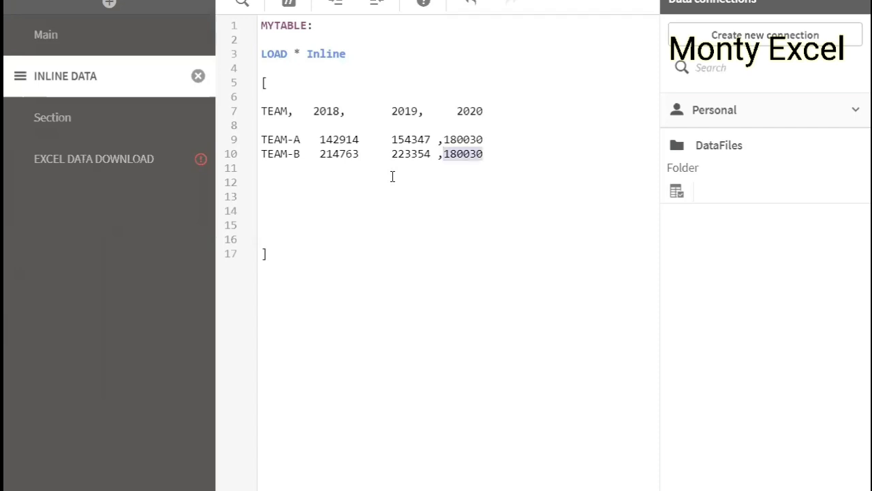
{"action": "type", "text": "241579"}
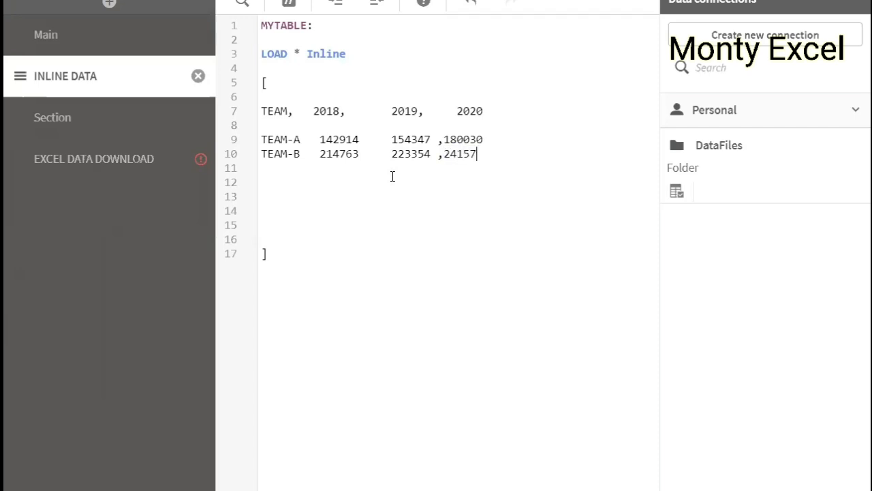
Step: Duplicate the TEAM-B row on the line below and rename its team as TEAM-C
{"action": "key", "text": "shift+End"}
{"action": "key", "text": "ctrl+c"}
{"action": "key", "text": "End"}
{"action": "key", "text": "Return"}
{"action": "key", "text": "ctrl+v"}
{"action": "key", "text": "Right"}
{"action": "key", "text": "Right"}
{"action": "key", "text": "Right"}
{"action": "key", "text": "Right"}
{"action": "key", "text": "Right"}
{"action": "key", "text": "shift+Right"}
{"action": "type", "text": "C"}
Step: Set the TEAM-C row's 2018 value to 125132
{"action": "key", "text": "Right"}
{"action": "key", "text": "Right"}
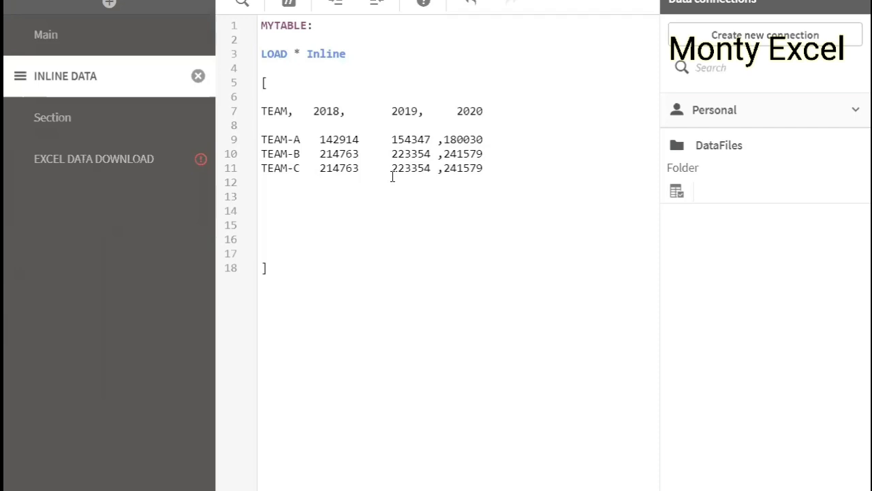
{"action": "key", "text": "shift+Right"}
{"action": "key", "text": "shift+Right"}
{"action": "key", "text": "shift+Right"}
{"action": "key", "text": "shift+Right"}
{"action": "key", "text": "shift+Right"}
{"action": "key", "text": "shift+Right"}
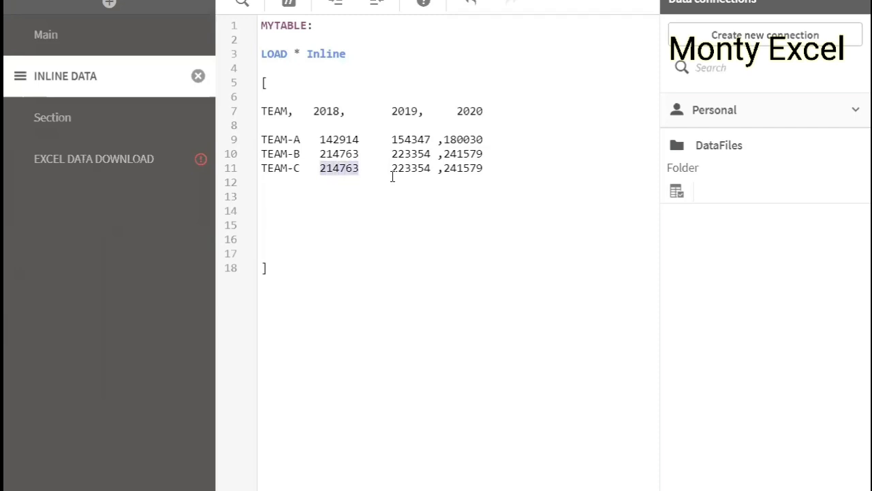
{"action": "type", "text": "125132"}
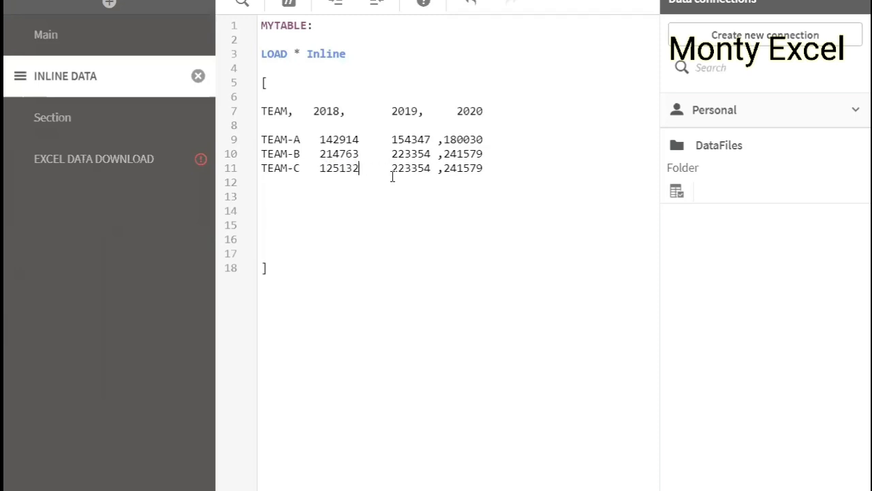
Step: Set the TEAM-C row's 2019 value to 141399
{"action": "key", "text": "Right"}
{"action": "key", "text": "Right"}
{"action": "key", "text": "shift+Right"}
{"action": "key", "text": "shift+Right"}
{"action": "key", "text": "shift+Right"}
{"action": "key", "text": "shift+Right"}
{"action": "key", "text": "shift+Right"}
{"action": "key", "text": "shift+Right"}
{"action": "type", "text": "141399"}
Step: Enter 241579 as TEAM-C's 2020 value and delete three of the blank lines above the closing bracket
{"action": "key", "text": "Right"}
{"action": "key", "text": "Right"}
{"action": "key", "text": "Right"}
{"action": "key", "text": "shift+End"}
{"action": "type", "text": "241579"}
{"action": "key", "text": "Delete"}
{"action": "key", "text": "Delete"}
{"action": "key", "text": "Delete"}
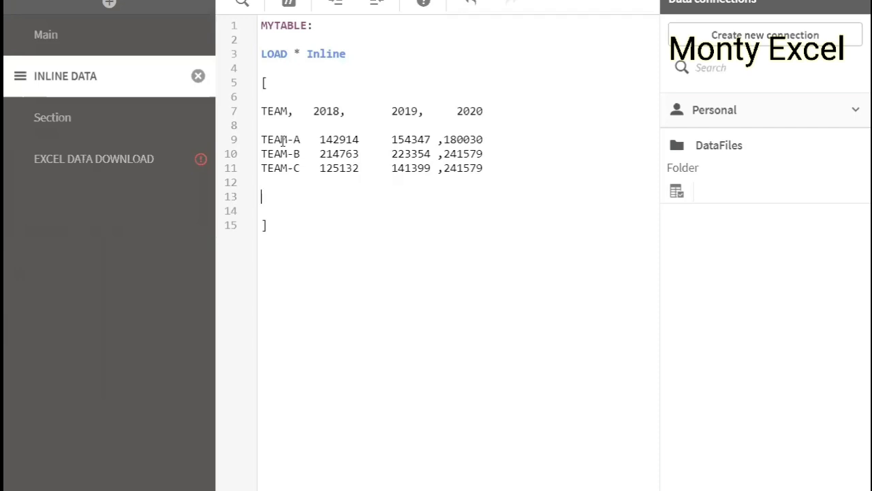
Step: Adjust the header line's spacing so 2018 and 2020 line up with the values in their columns
{"action": "left_click", "coordinate": [314, 111]}
{"action": "left_click", "coordinate": [440, 111]}
{"action": "key", "text": "Delete"}
{"action": "key", "text": "Delete"}
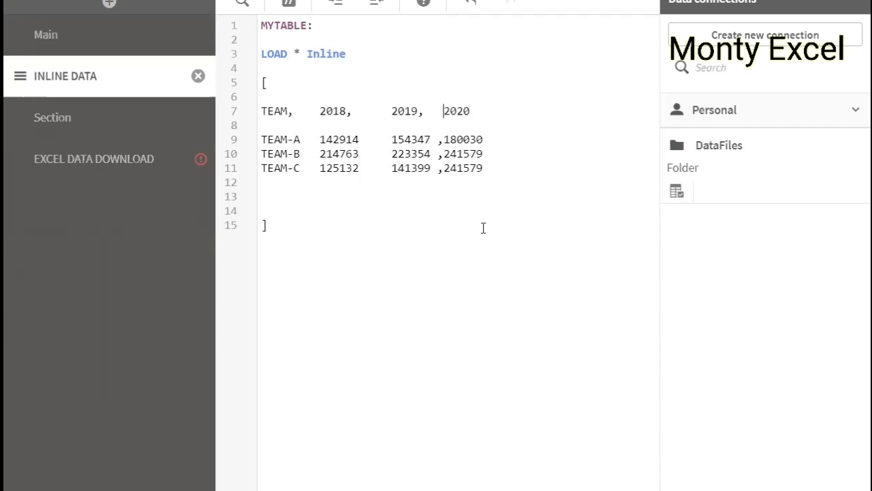
Step: Insert separator commas in the three team rows and remove surplus spaces to keep the columns aligned
{"action": "key", "text": "Up"}
{"action": "key", "text": "Left"}
{"action": "key", "text": "ctrl+Left"}
{"action": "key", "text": "Left"}
{"action": "type", "text": ","}
{"action": "key", "text": "Down"}
{"action": "type", "text": ","}
{"action": "key", "text": "Down"}
{"action": "type", "text": ","}
{"action": "key", "text": "Delete"}
{"action": "key", "text": "Delete"}
{"action": "key", "text": "Down"}
{"action": "key", "text": "Delete"}
Step: Remove the extra spaces further along each of the three team rows to realign the remaining values
{"action": "key", "text": "Right"}
{"action": "key", "text": "Right"}
{"action": "key", "text": "Right"}
{"action": "key", "text": "Right"}
{"action": "key", "text": "Right"}
{"action": "key", "text": "Right"}
{"action": "key", "text": "Right"}
{"action": "key", "text": "Right"}
{"action": "key", "text": "Right"}
{"action": "key", "text": "Up"}
{"action": "key", "text": "Up"}
{"action": "key", "text": "BackSpace"}
{"action": "key", "text": "Down"}
{"action": "key", "text": "Delete"}
{"action": "key", "text": "Down"}
{"action": "key", "text": "Delete"}
Step: Open the EXCEL DATA DOWNLOAD script section
{"action": "key", "text": "Up"}
{"action": "key", "text": "Up"}
{"action": "key", "text": "Right"}
{"action": "key", "text": "Down"}
{"action": "key", "text": "Left"}
{"action": "key", "text": "Down"}
{"action": "key", "text": "Left"}
{"action": "left_click", "coordinate": [144, 170]}
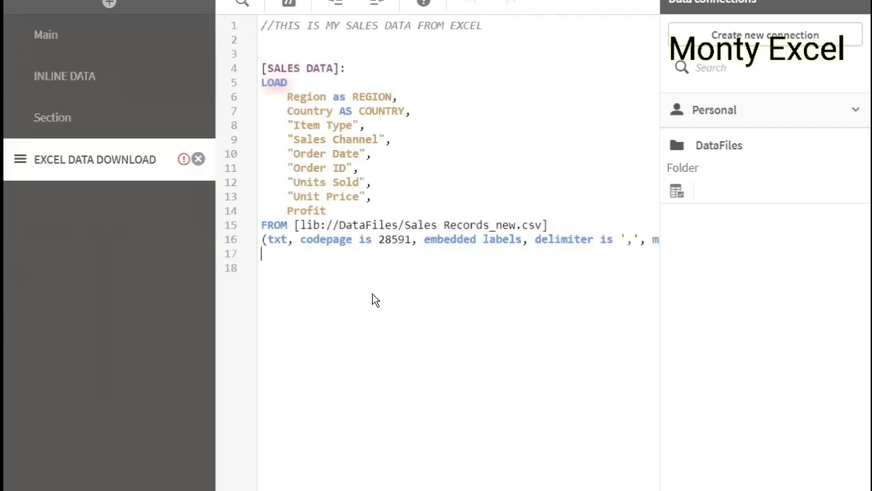
Step: Insert a blank line between the [SALES DATA] table name and its LOAD statement in the EXCEL DATA DOWNLOAD section
{"action": "left_click", "coordinate": [77, 122]}
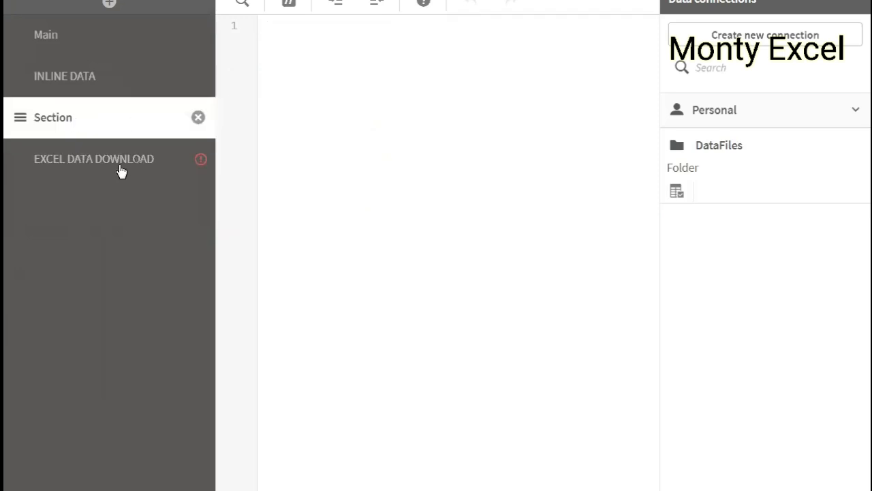
{"action": "left_click", "coordinate": [166, 168]}
{"action": "left_click", "coordinate": [450, 239]}
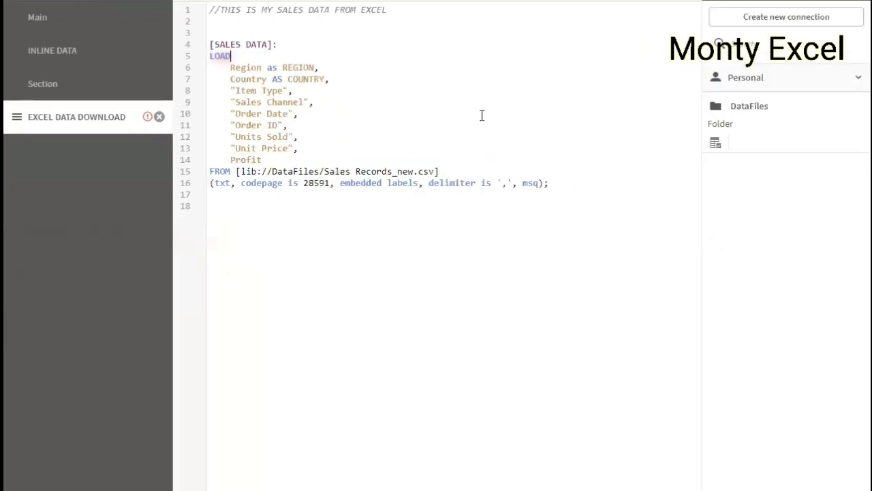
{"action": "key", "text": "Return"}
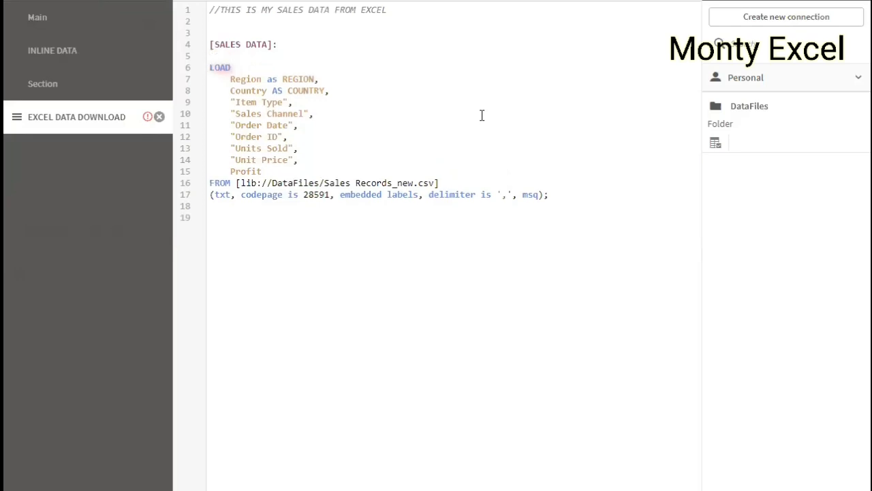
Step: Open the INLINE DATA script section, run the data load and close the load progress report
{"action": "left_click", "coordinate": [77, 85]}
{"action": "left_click", "coordinate": [75, 48]}
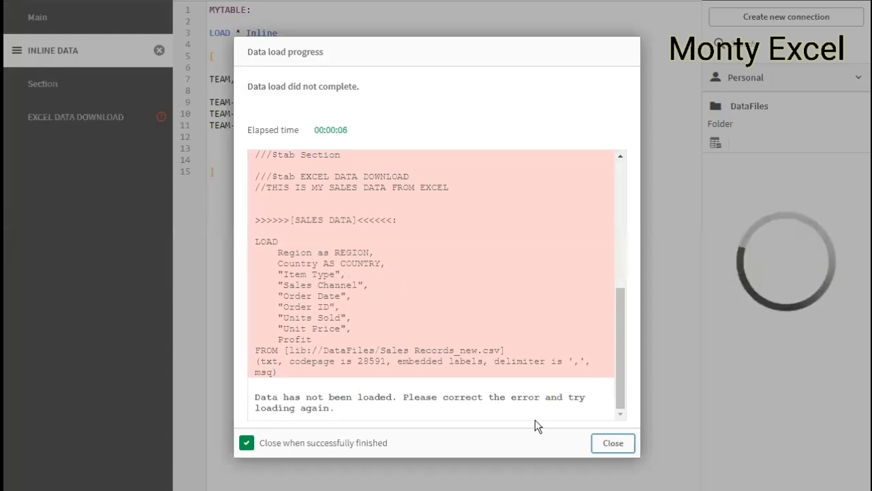
{"action": "left_click", "coordinate": [610, 443]}
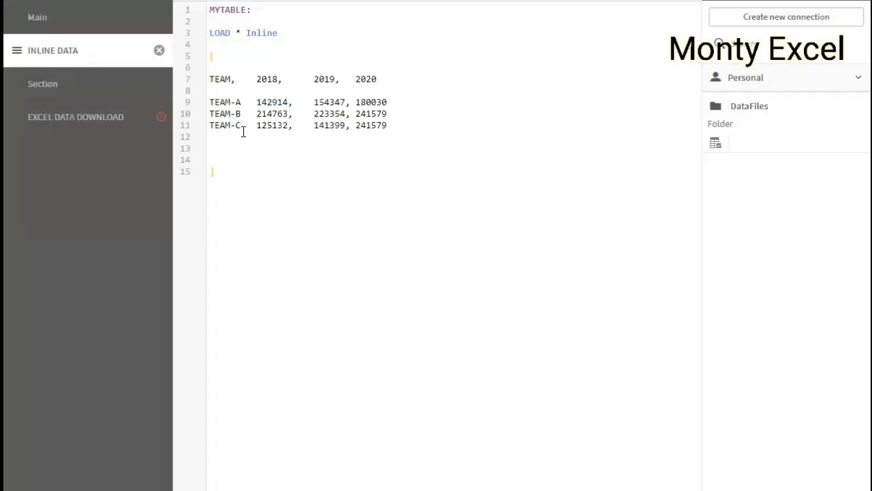
Step: Examine the EXCEL DATA DOWNLOAD script, including its table name, LOAD statement and renamed and quoted fields
{"action": "left_click", "coordinate": [93, 125]}
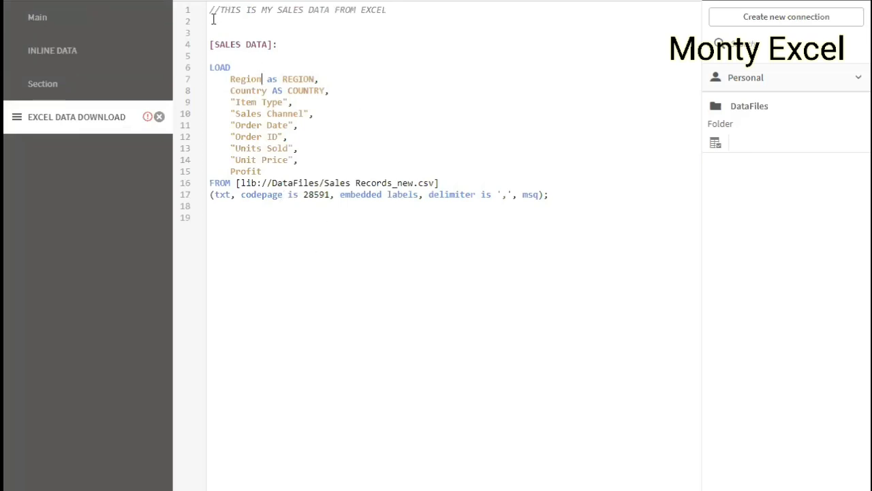
{"action": "left_click", "coordinate": [124, 117]}
{"action": "left_click", "coordinate": [209, 34]}
{"action": "left_click", "coordinate": [588, 214], "text": "shift"}
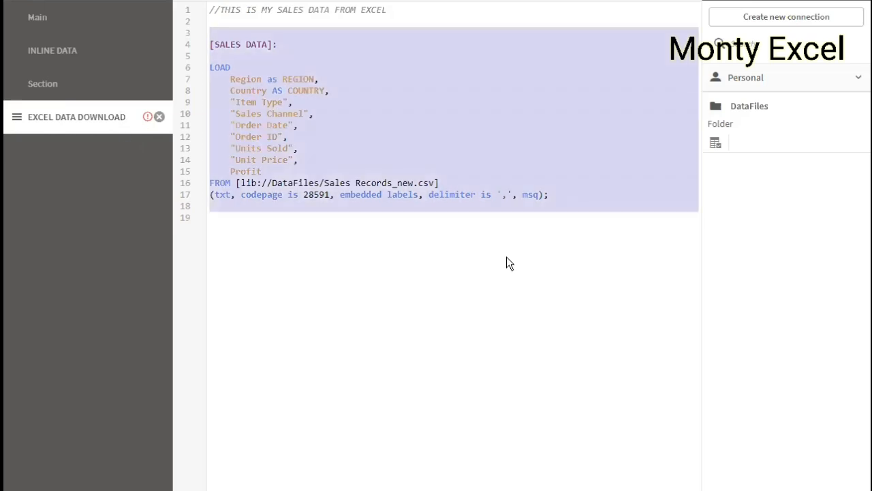
{"action": "left_click", "coordinate": [261, 234]}
{"action": "left_click", "coordinate": [70, 53]}
{"action": "left_click", "coordinate": [82, 118]}
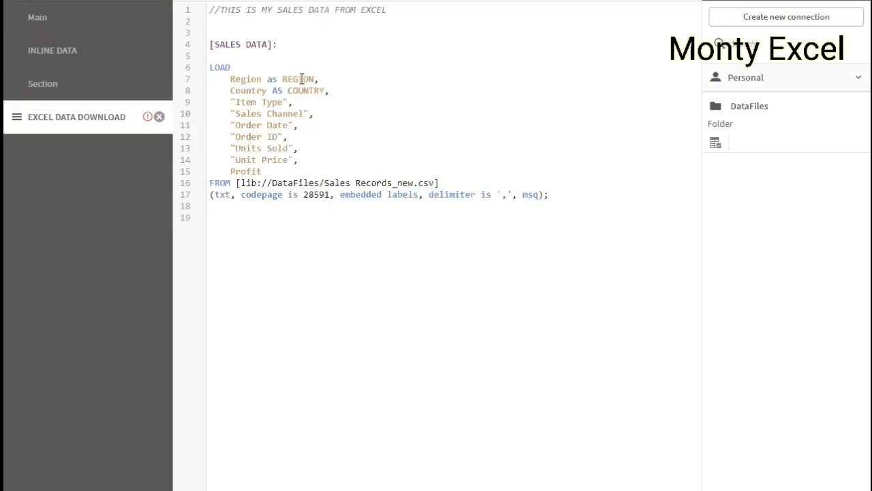
{"action": "left_click", "coordinate": [265, 67]}
{"action": "left_click_drag", "start_coordinate": [214, 79], "coordinate": [331, 80]}
{"action": "left_click_drag", "start_coordinate": [236, 102], "coordinate": [293, 102]}
{"action": "left_click_drag", "start_coordinate": [241, 129], "coordinate": [278, 128]}
{"action": "left_click", "coordinate": [314, 174]}
Step: Comment out the entire EXCEL DATA DOWNLOAD script and return to the INLINE DATA section
{"action": "left_click", "coordinate": [579, 242]}
{"action": "left_click_drag", "start_coordinate": [578, 239], "coordinate": [236, 1]}
{"action": "key", "text": "ctrl+k"}
{"action": "left_click", "coordinate": [302, 295]}
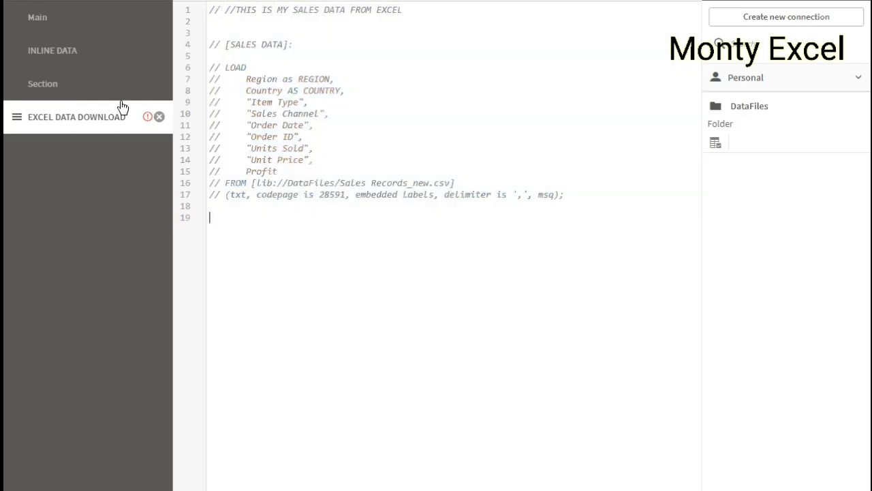
{"action": "left_click", "coordinate": [64, 88]}
{"action": "left_click", "coordinate": [97, 64]}
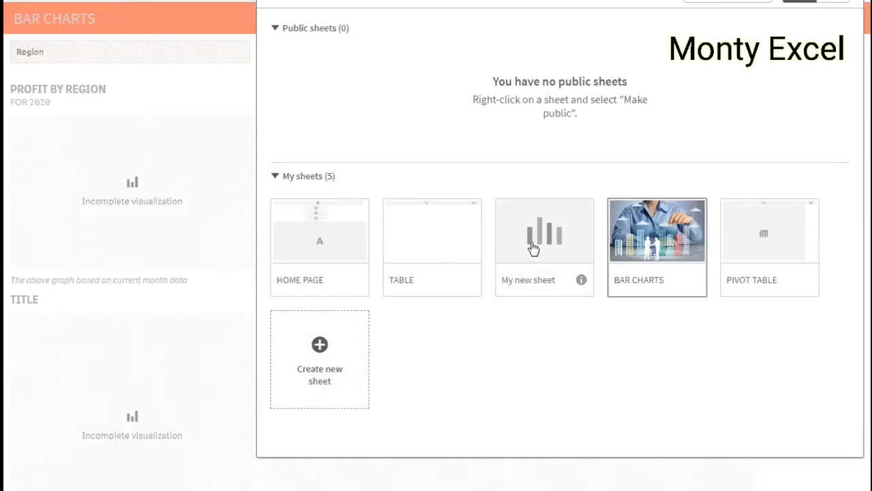
Step: Open the sheet named My new sheet for editing and title it INLINE DATA SHEET
{"action": "left_click", "coordinate": [513, 199]}
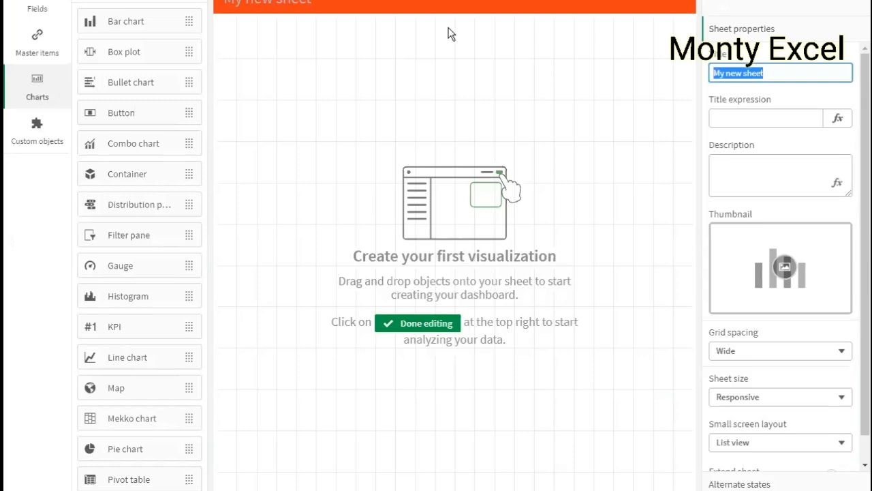
{"action": "type", "text": "IN"}
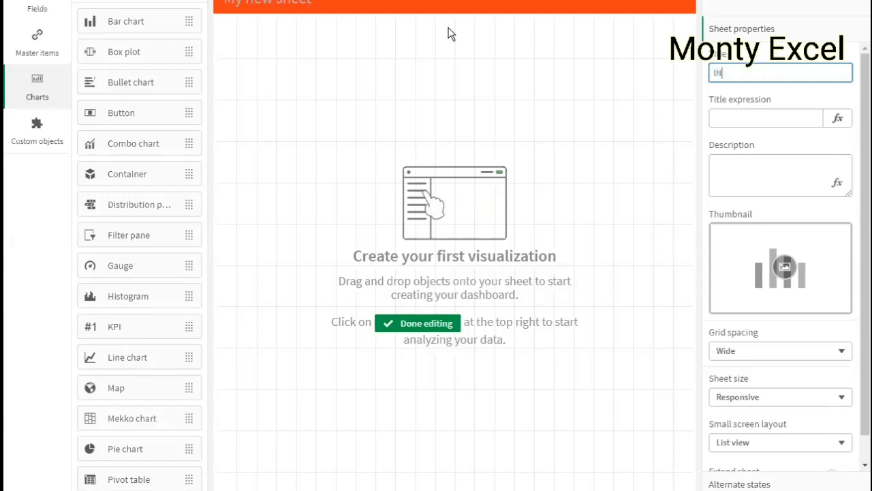
{"action": "type", "text": "LINE DATA"}
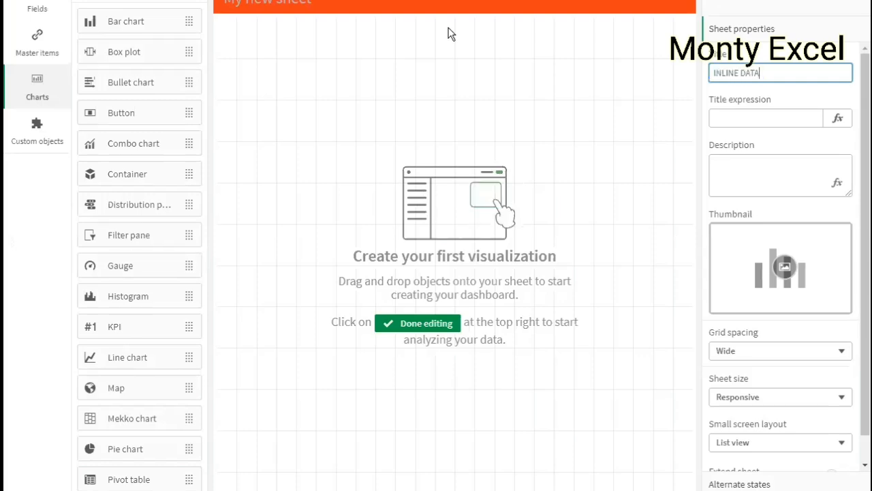
{"action": "type", "text": " SHEET"}
{"action": "key", "text": "Return"}
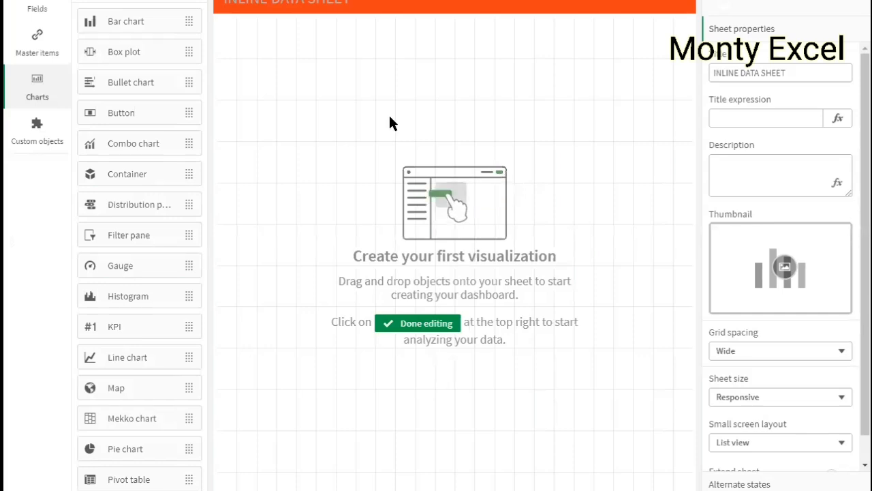
Step: Check the sheet's available fields, then examine the inline load script's LOAD * Inline statement, brackets and team data rows
{"action": "left_click", "coordinate": [37, 8]}
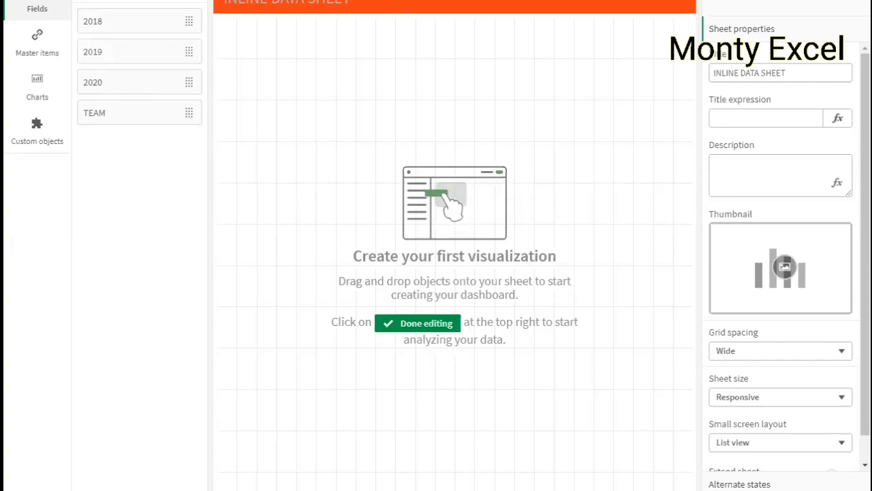
{"action": "left_click", "coordinate": [343, 1]}
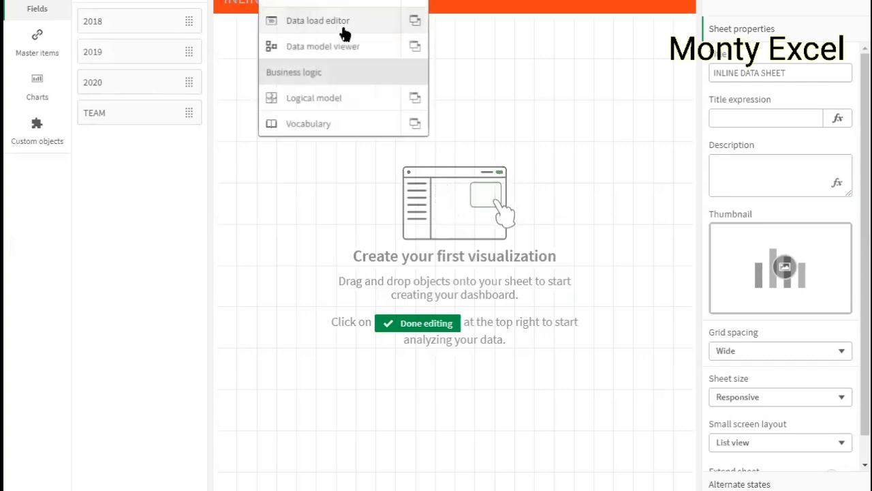
{"action": "left_click", "coordinate": [308, 41]}
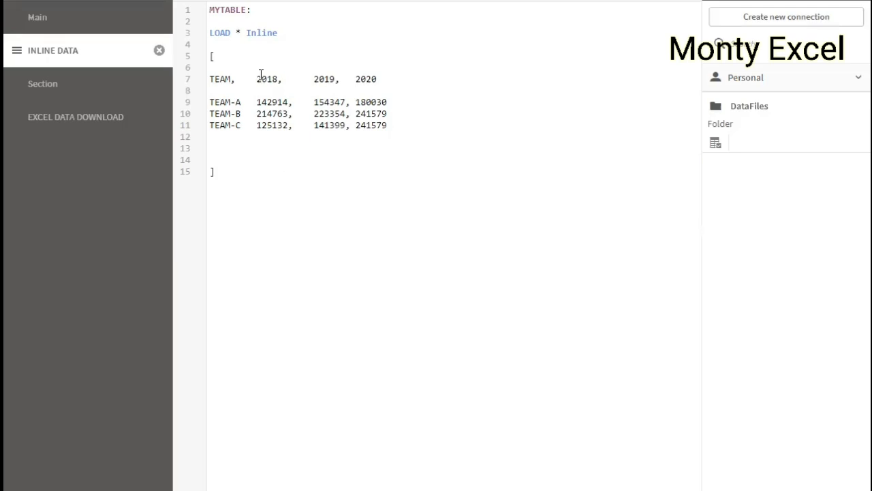
{"action": "left_click", "coordinate": [219, 33]}
{"action": "left_click_drag", "start_coordinate": [246, 32], "coordinate": [290, 31]}
{"action": "left_click", "coordinate": [212, 55]}
{"action": "left_click", "coordinate": [211, 170]}
{"action": "left_click_drag", "start_coordinate": [209, 79], "coordinate": [398, 127]}
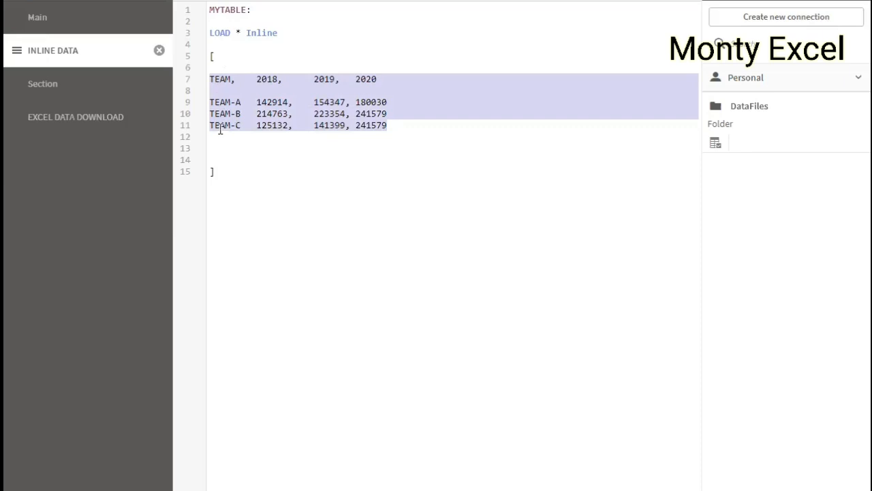
{"action": "left_click", "coordinate": [304, 188]}
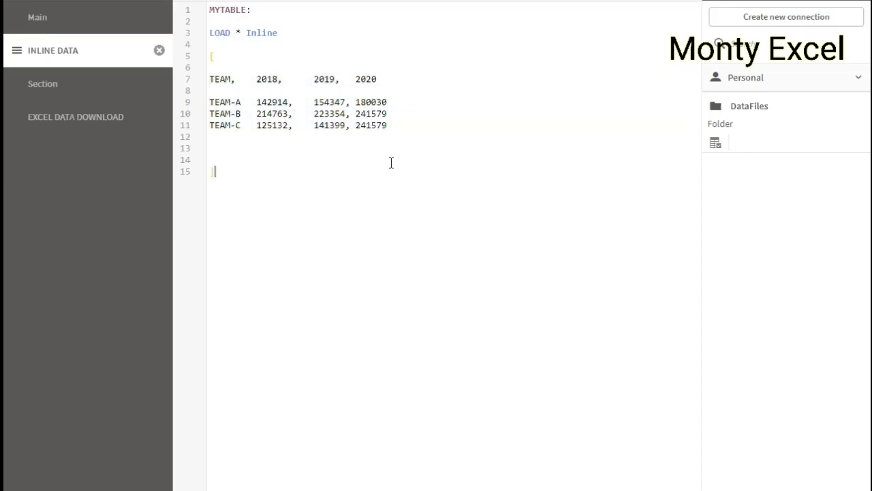
Step: Find the line chart among the chart objects and place it on INLINE DATA SHEET, enlarged to fill the sheet
{"action": "left_click", "coordinate": [748, 1]}
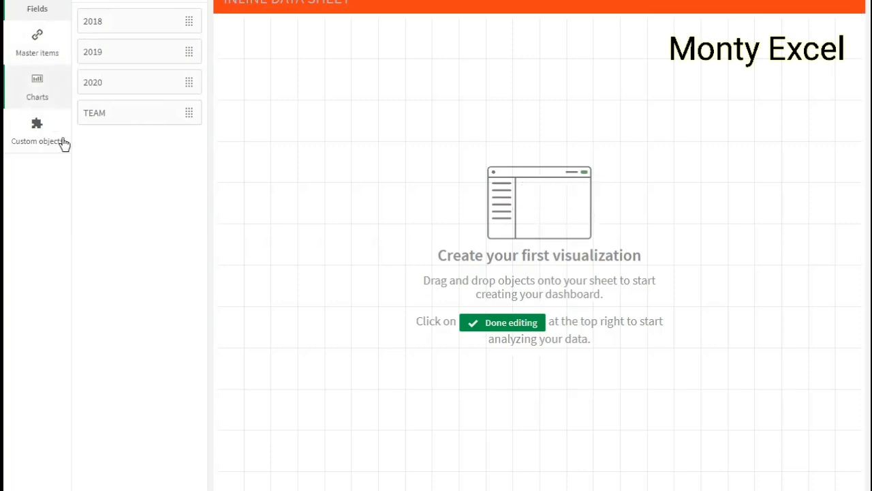
{"action": "left_click", "coordinate": [132, 1]}
{"action": "type", "text": "i"}
{"action": "key", "text": "BackSpace"}
{"action": "type", "text": "l"}
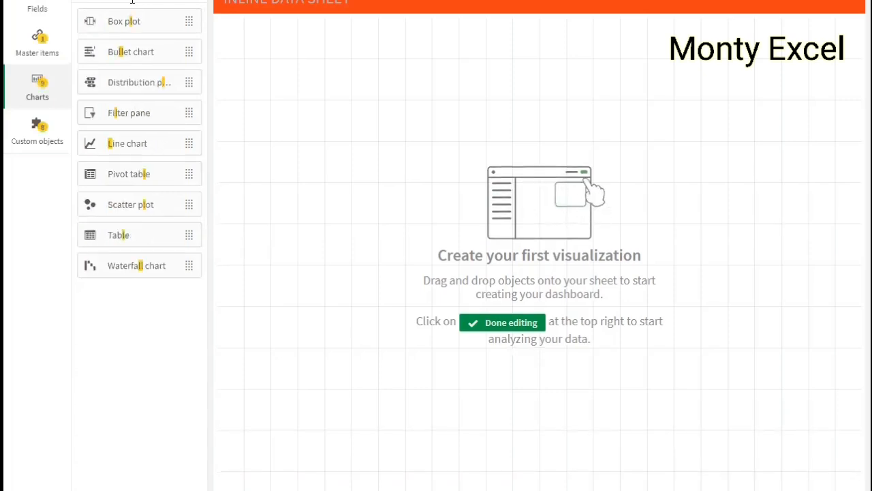
{"action": "type", "text": "inw"}
{"action": "key", "text": "BackSpace"}
{"action": "key", "text": "BackSpace"}
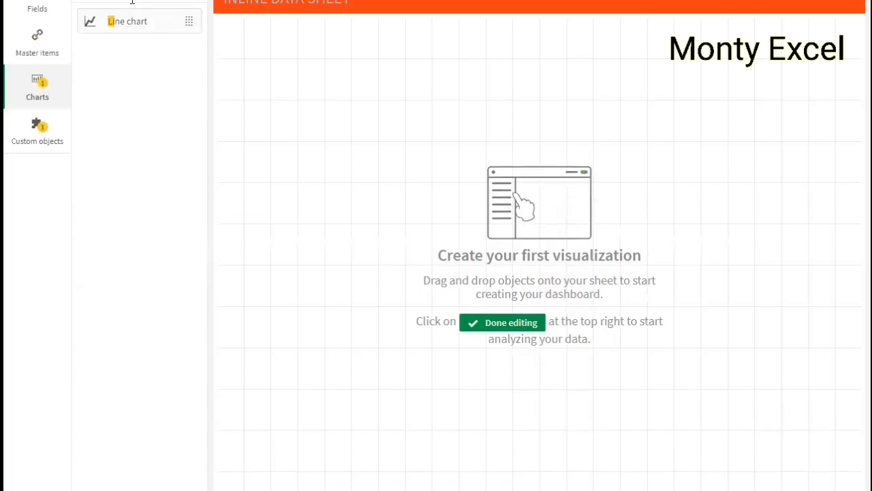
{"action": "left_click_drag", "start_coordinate": [133, 27], "coordinate": [374, 175]}
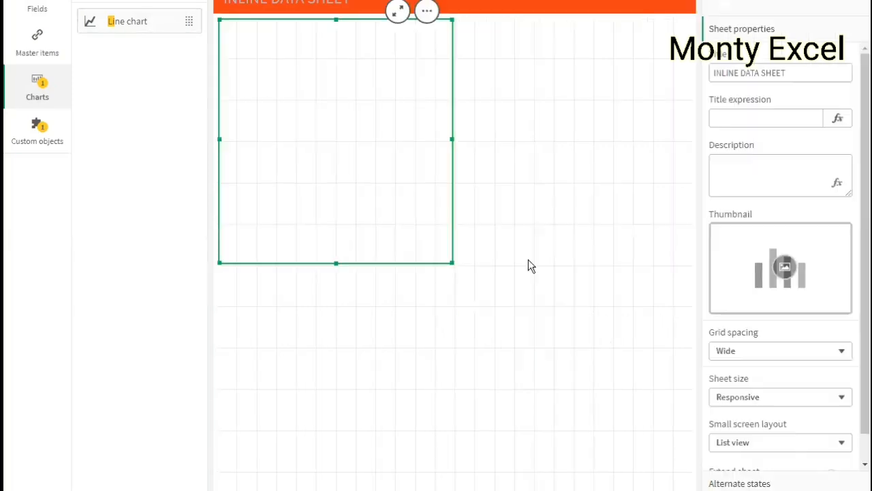
{"action": "left_click_drag", "start_coordinate": [455, 265], "coordinate": [690, 488]}
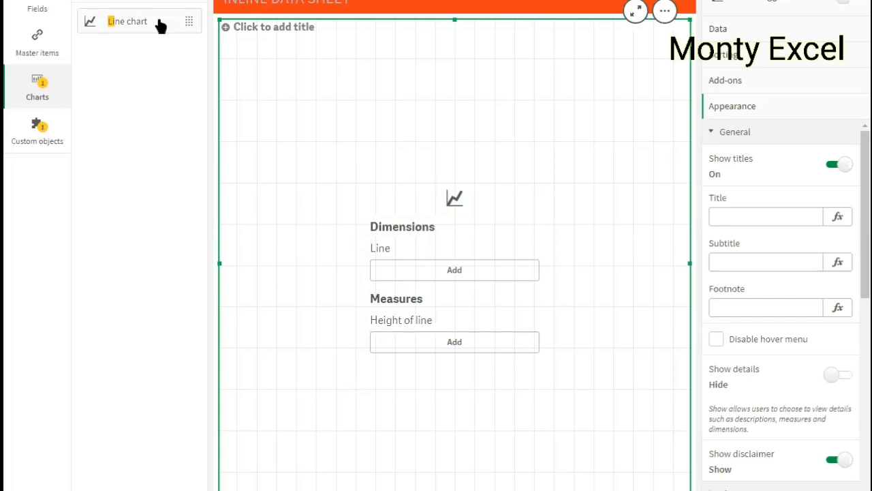
Step: Add the TEAM field as the line chart's dimension
{"action": "left_click", "coordinate": [38, 9]}
{"action": "left_click", "coordinate": [38, 42]}
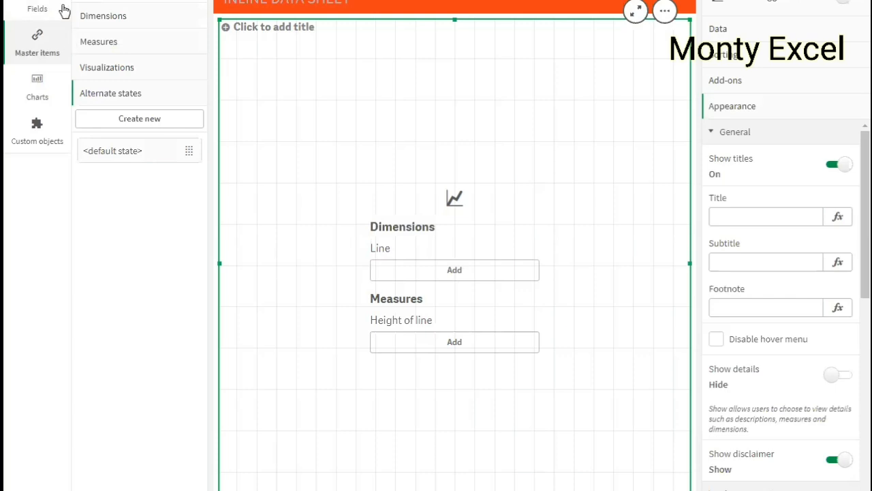
{"action": "left_click", "coordinate": [35, 8]}
{"action": "left_click", "coordinate": [35, 8]}
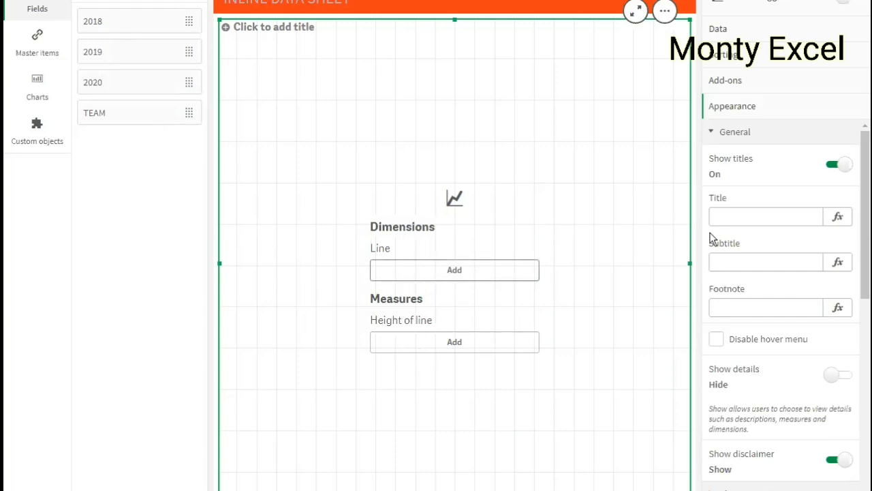
{"action": "left_click", "coordinate": [730, 31]}
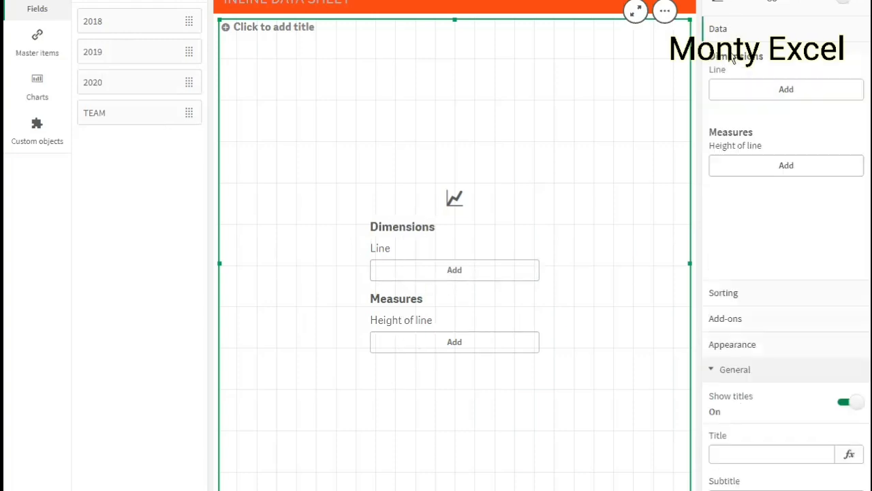
{"action": "left_click", "coordinate": [780, 94]}
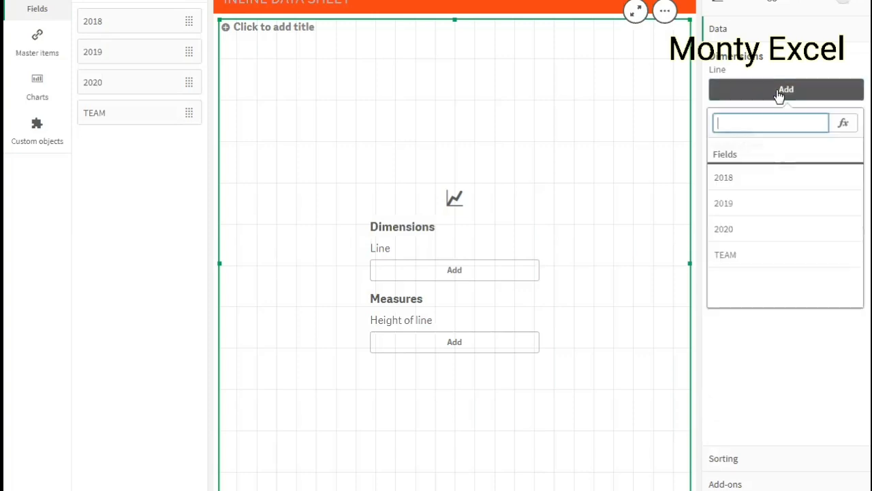
{"action": "left_click", "coordinate": [741, 250]}
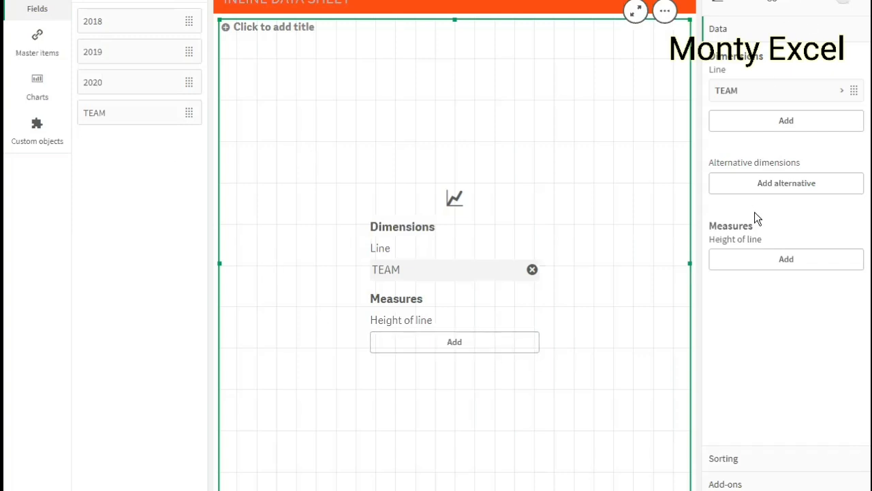
Step: Add Sum([2018]) and Sum([2019]) as height-of-line measures of the line chart
{"action": "left_click", "coordinate": [771, 272]}
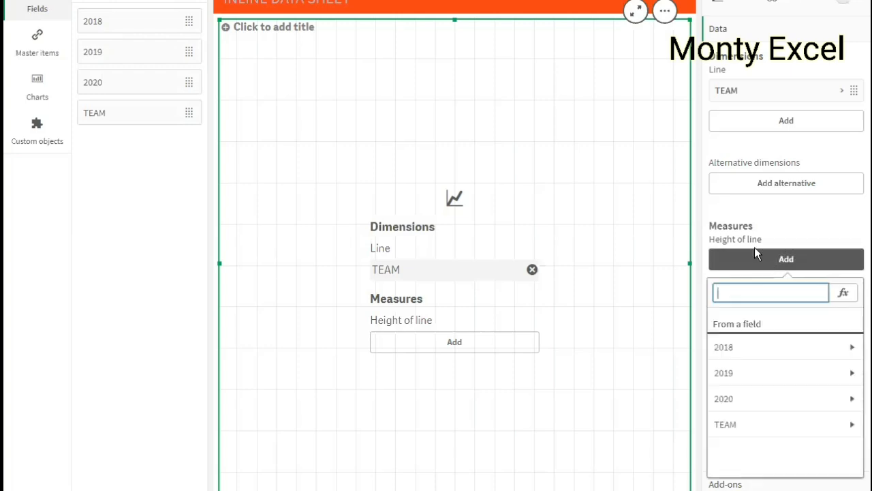
{"action": "left_click", "coordinate": [752, 351]}
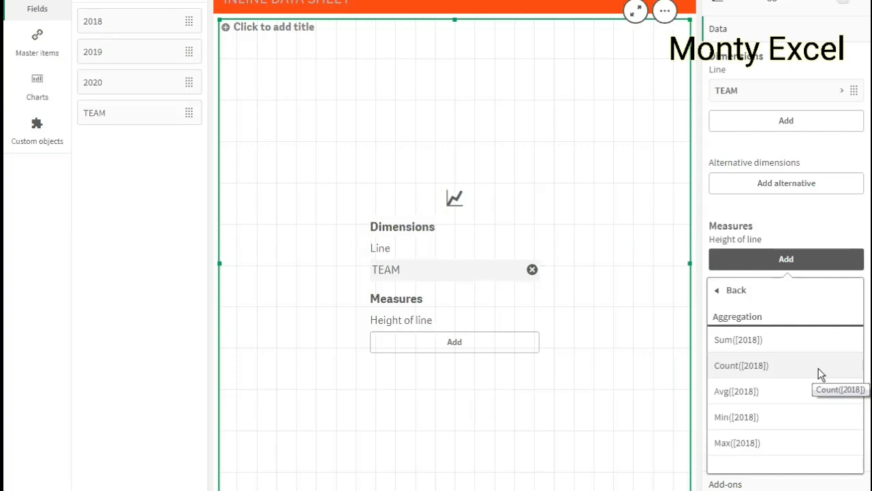
{"action": "left_click", "coordinate": [738, 342]}
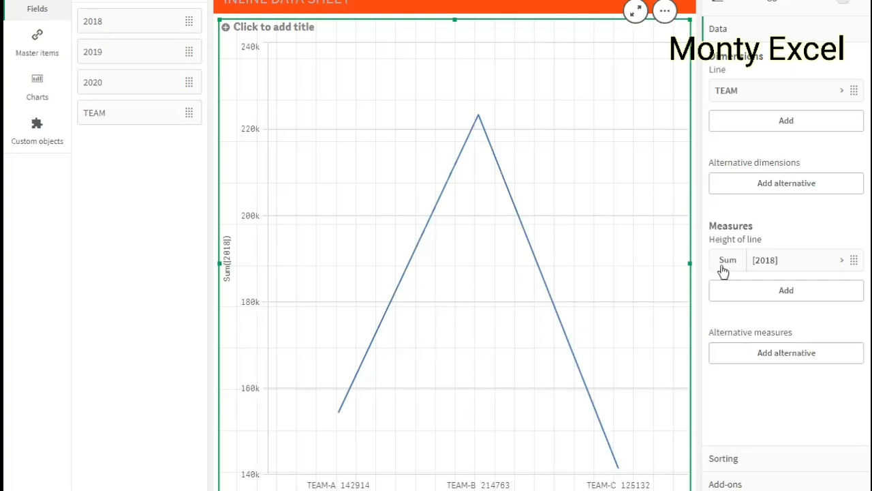
{"action": "left_click", "coordinate": [787, 293]}
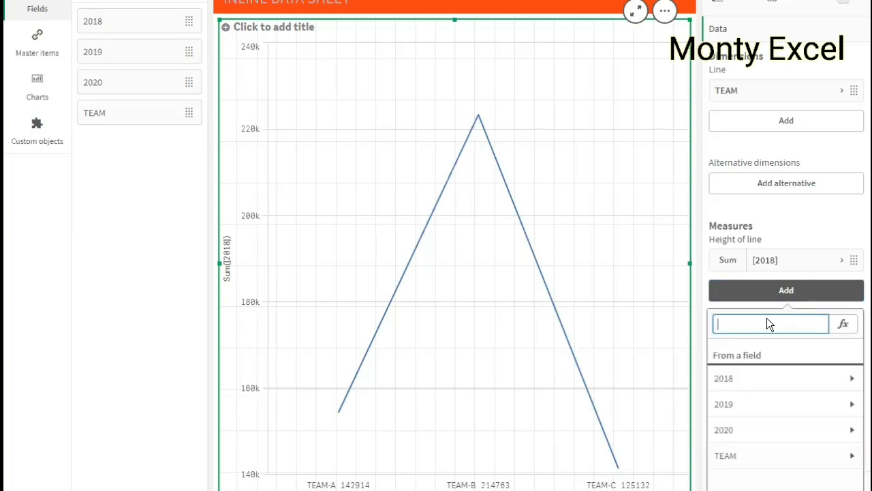
{"action": "left_click", "coordinate": [739, 404]}
{"action": "left_click", "coordinate": [741, 370]}
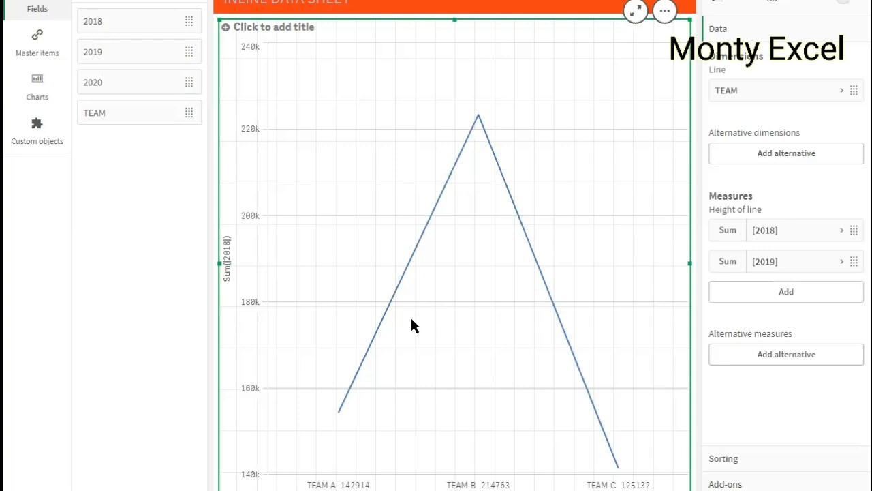
Step: Add Sum([2020]) as a third height-of-line measure and reorder the measures to 2020, 2019, 2018
{"action": "left_click", "coordinate": [764, 305]}
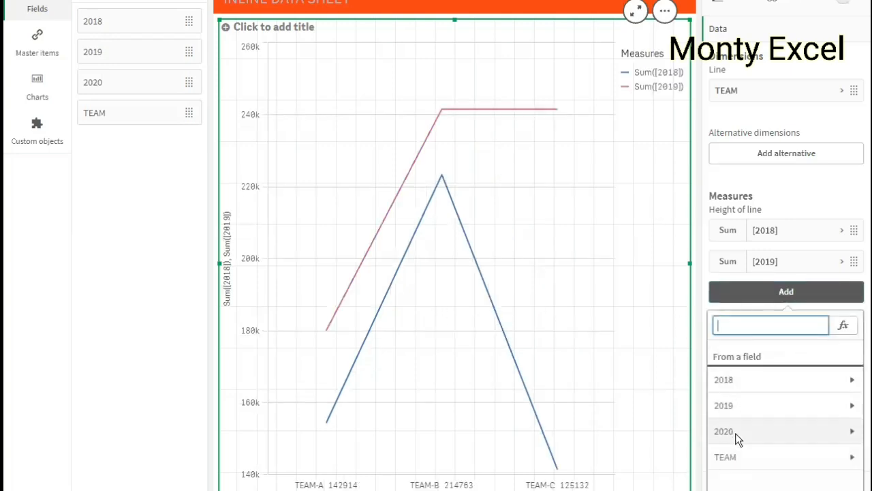
{"action": "left_click", "coordinate": [735, 433]}
{"action": "left_click", "coordinate": [736, 370]}
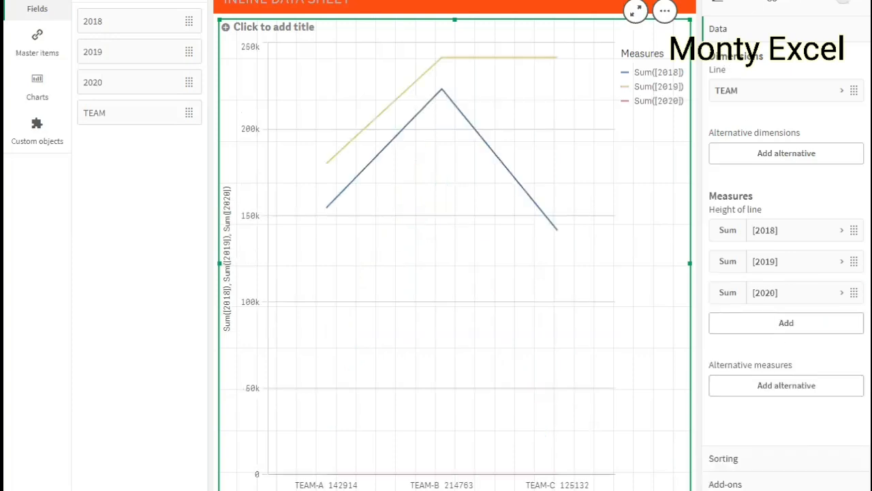
{"action": "left_click_drag", "start_coordinate": [754, 297], "coordinate": [754, 231]}
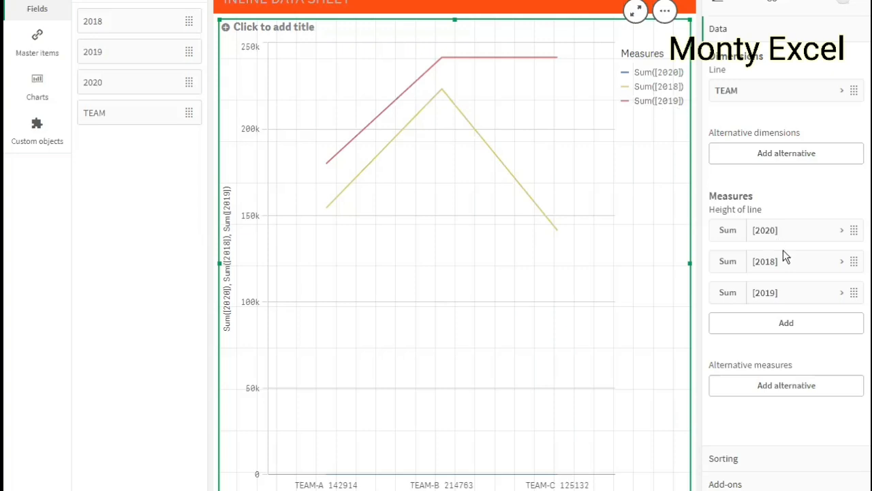
{"action": "left_click_drag", "start_coordinate": [771, 285], "coordinate": [775, 258]}
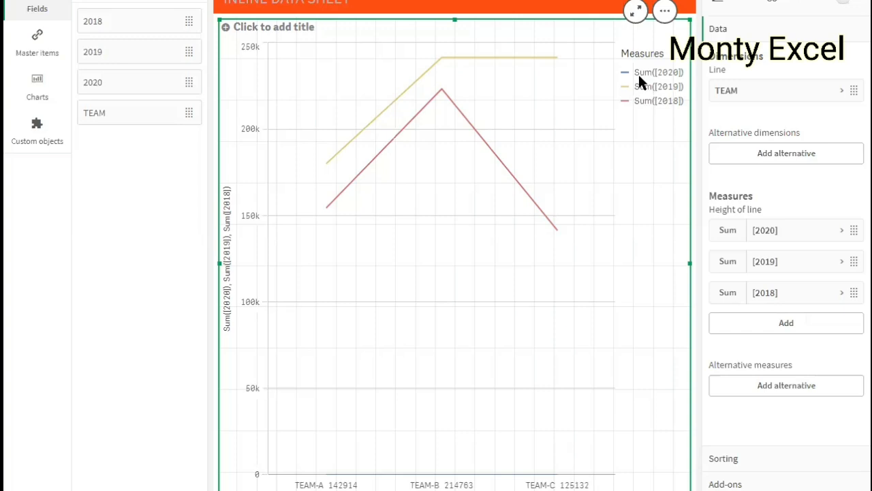
Step: Delete the Sum([2018]) measure from the line chart
{"action": "left_click", "coordinate": [775, 294]}
{"action": "right_click", "coordinate": [775, 291]}
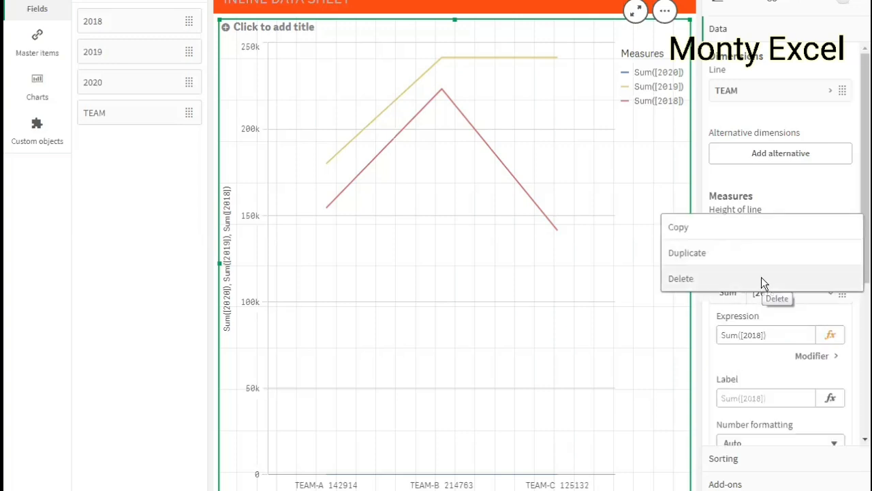
{"action": "left_click", "coordinate": [762, 277]}
Step: Try Min([2020]) as the line chart's third height-of-line measure, and remove it again
{"action": "left_click", "coordinate": [794, 298]}
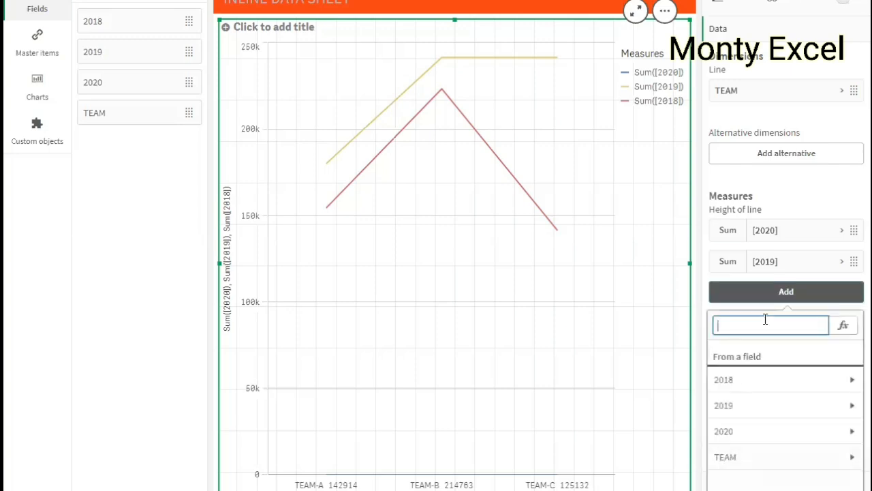
{"action": "left_click", "coordinate": [734, 432]}
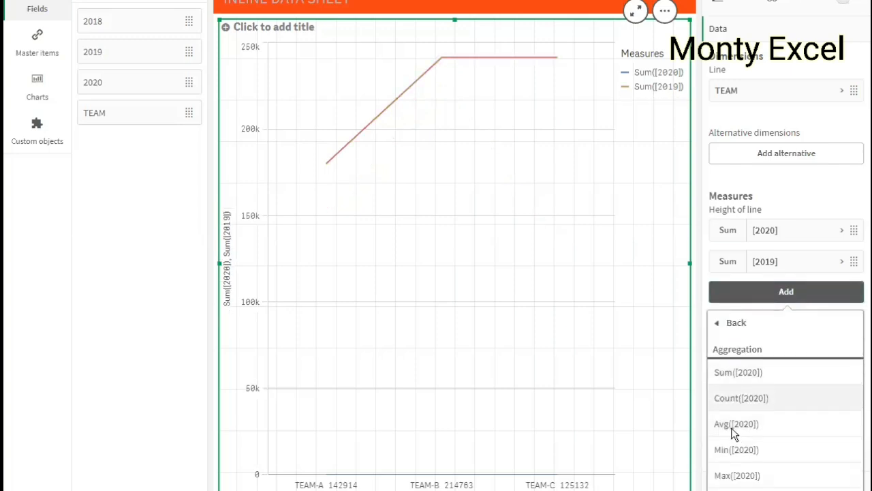
{"action": "left_click", "coordinate": [734, 450]}
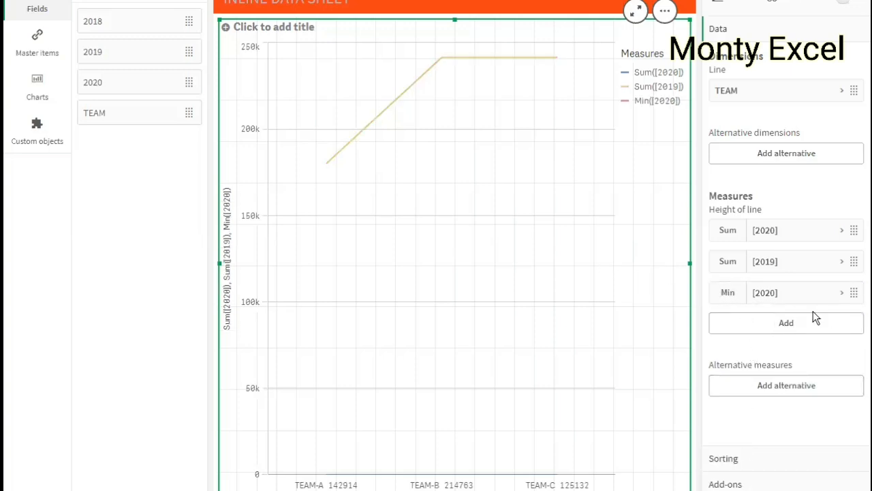
{"action": "right_click", "coordinate": [802, 293]}
{"action": "left_click", "coordinate": [788, 279]}
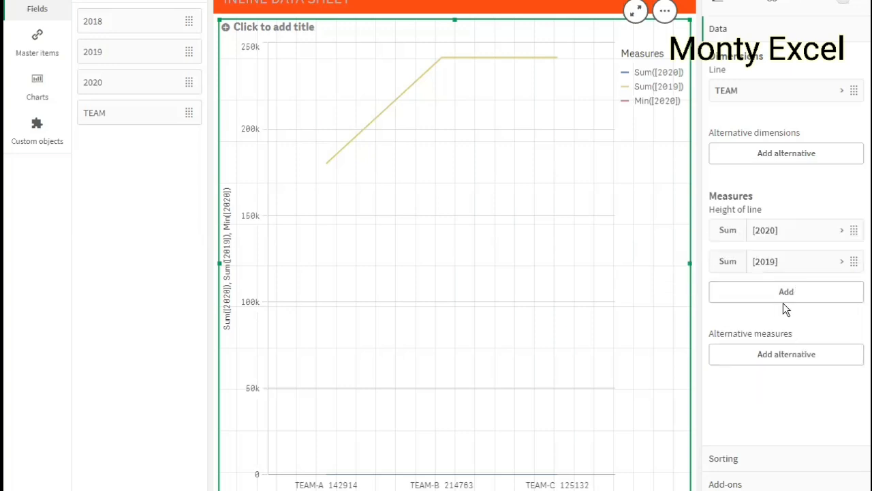
Step: Try Avg([2020]) as the line chart's third height-of-line measure, and undo the addition
{"action": "left_click", "coordinate": [788, 298]}
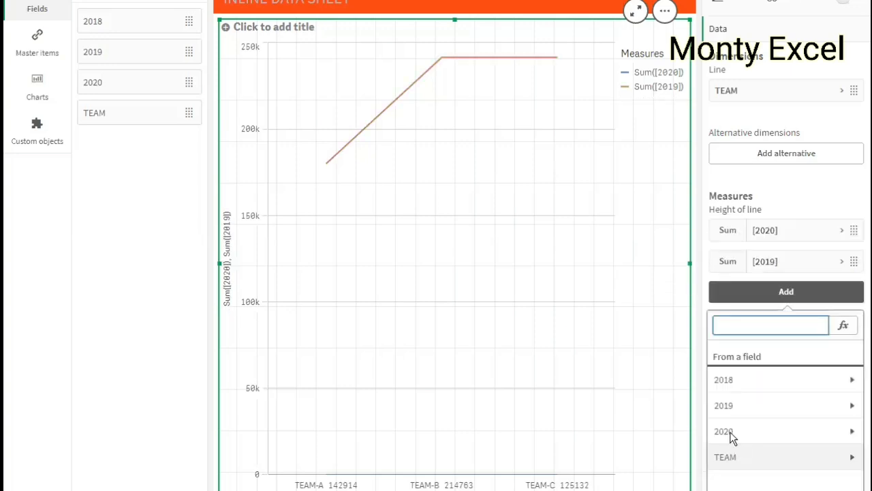
{"action": "left_click", "coordinate": [726, 427]}
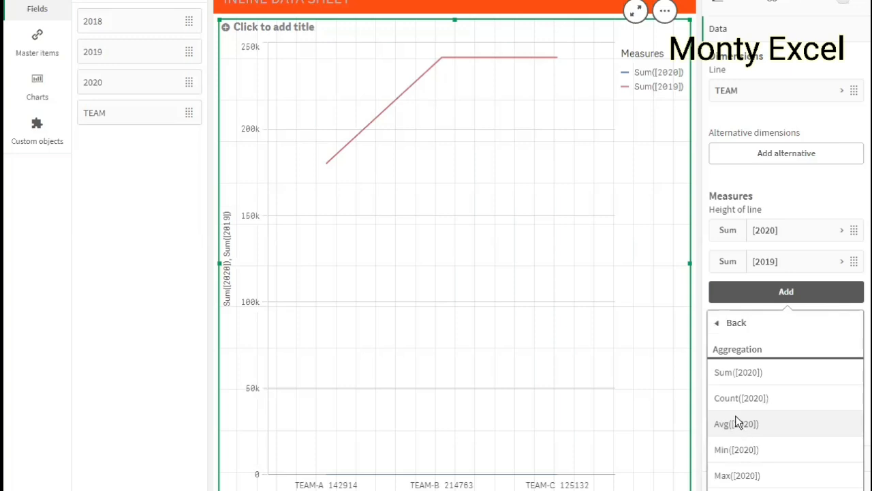
{"action": "left_click", "coordinate": [736, 420]}
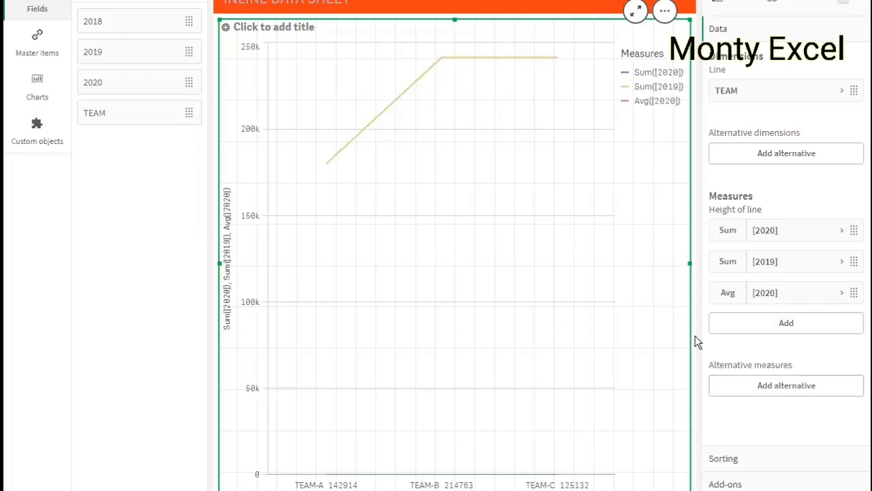
{"action": "key", "text": "ctrl+z"}
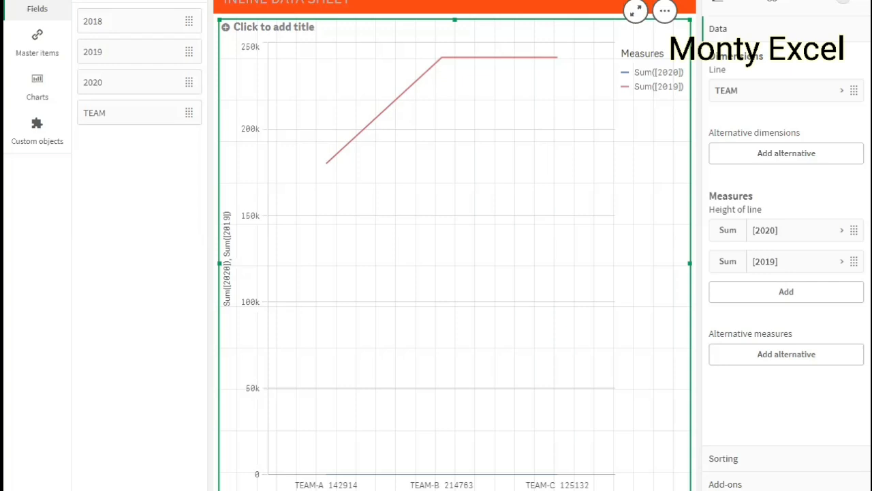
Step: Edit the empty INLINE DATA SHEET of the sales data and place a line chart object on it
{"action": "key", "text": "ctrl+e"}
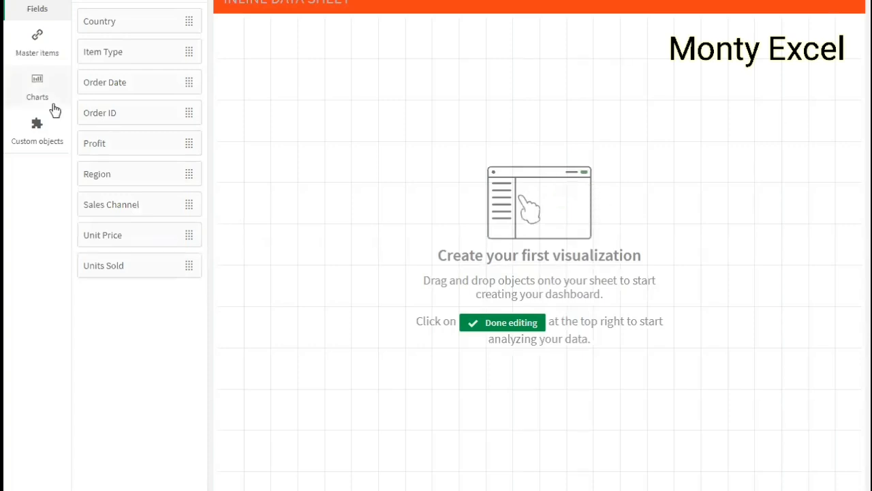
{"action": "left_click", "coordinate": [37, 87]}
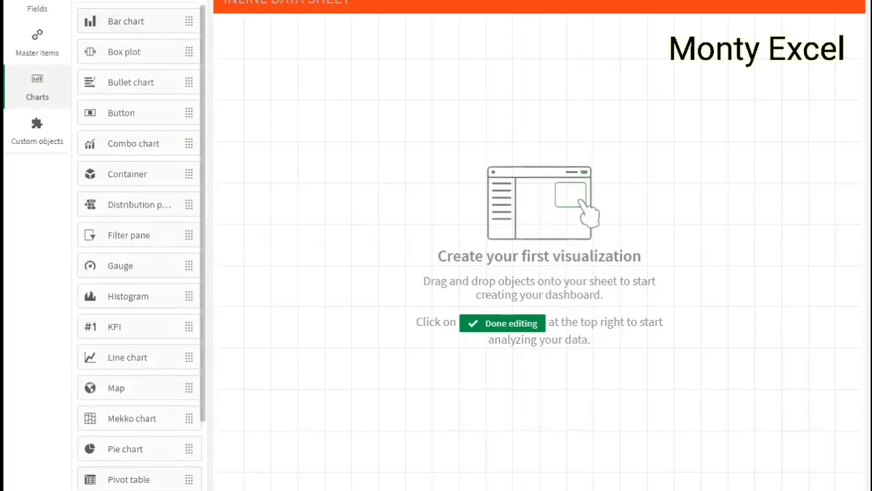
{"action": "type", "text": "l"}
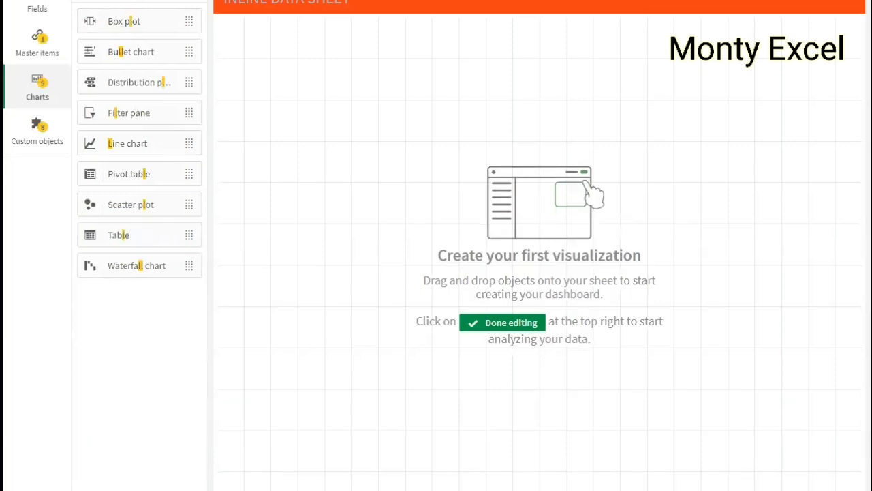
{"action": "key", "text": "BackSpace"}
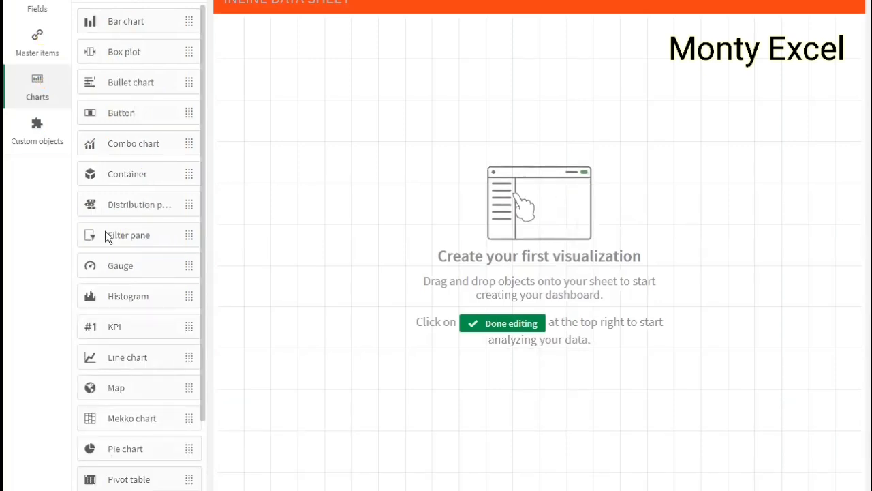
{"action": "left_click_drag", "start_coordinate": [114, 359], "coordinate": [510, 257]}
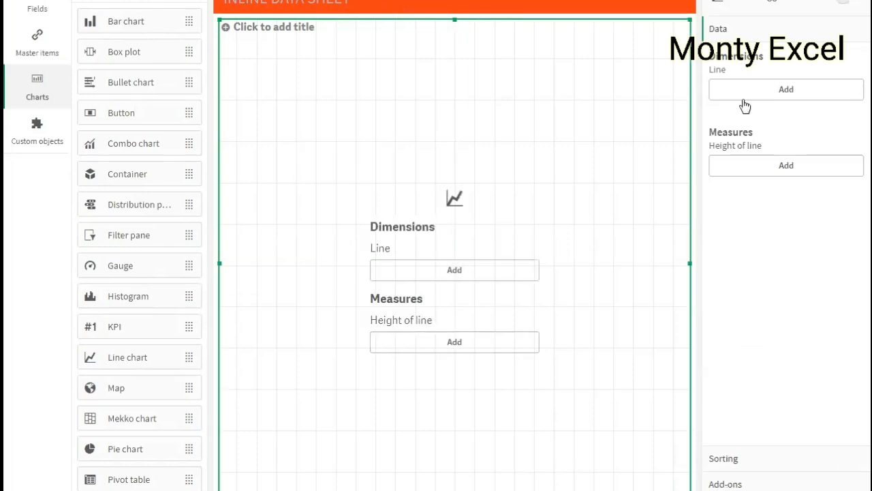
Step: Add the Country field as the new line chart's dimension and display the list of available fields
{"action": "left_click", "coordinate": [745, 93]}
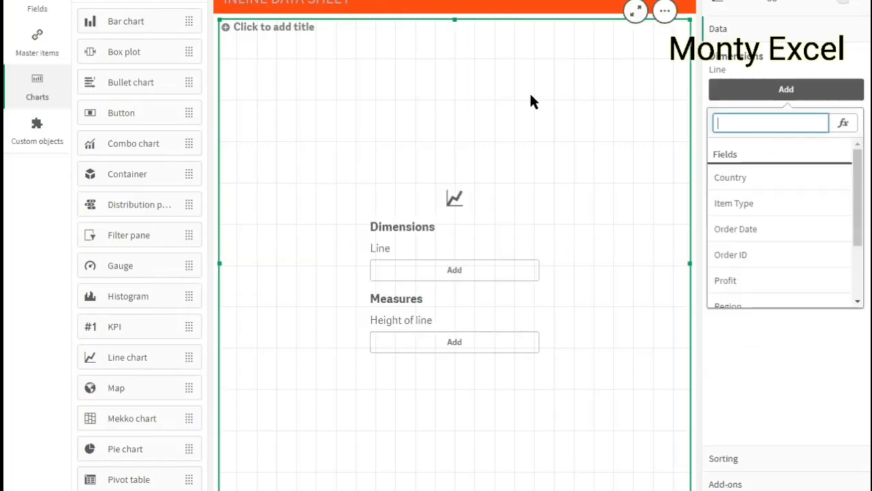
{"action": "left_click", "coordinate": [730, 176]}
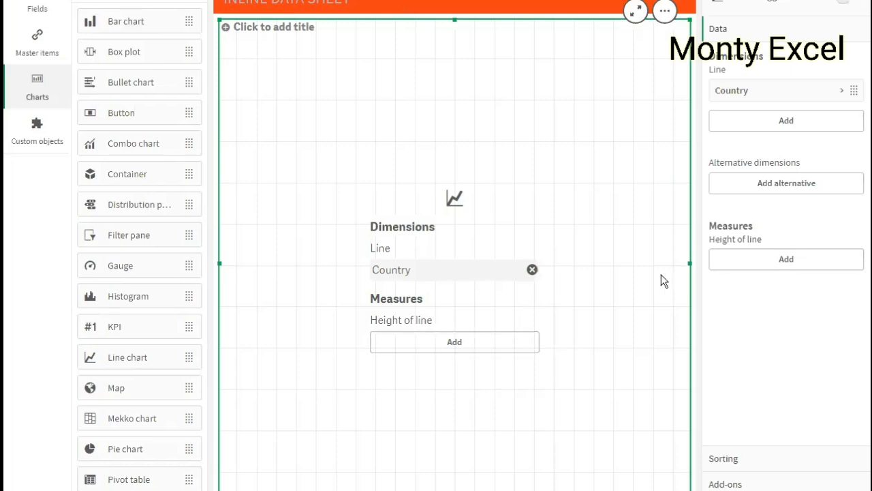
{"action": "left_click", "coordinate": [38, 8]}
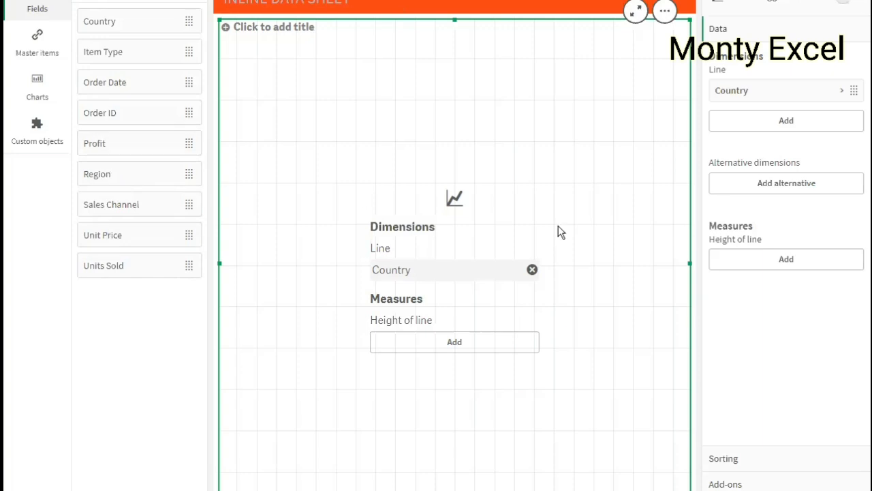
Step: Add Sum([Unit Price]) as the first height-of-line measure of the Country line chart
{"action": "left_click", "coordinate": [772, 267]}
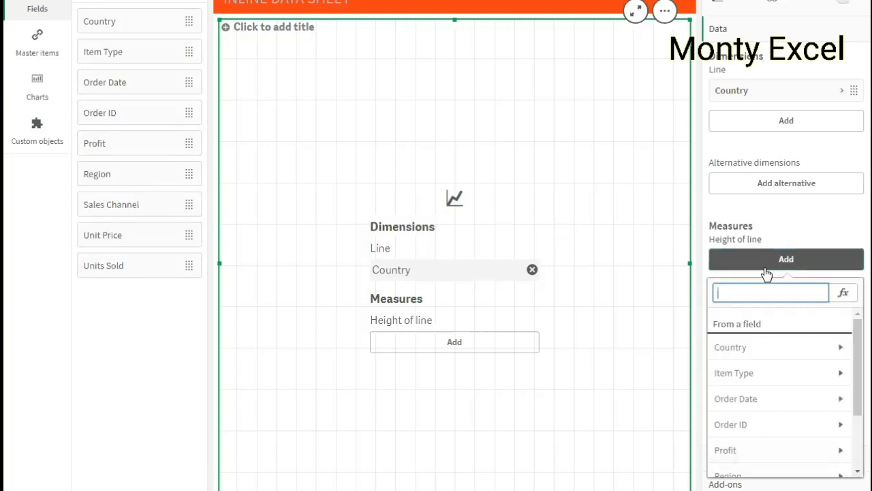
{"action": "left_click_drag", "start_coordinate": [856, 398], "coordinate": [845, 440]}
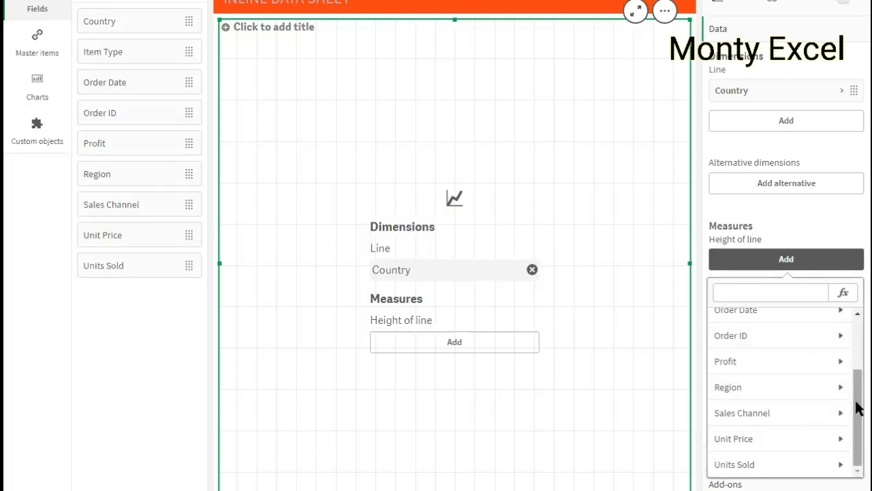
{"action": "left_click", "coordinate": [768, 440]}
{"action": "left_click", "coordinate": [749, 346]}
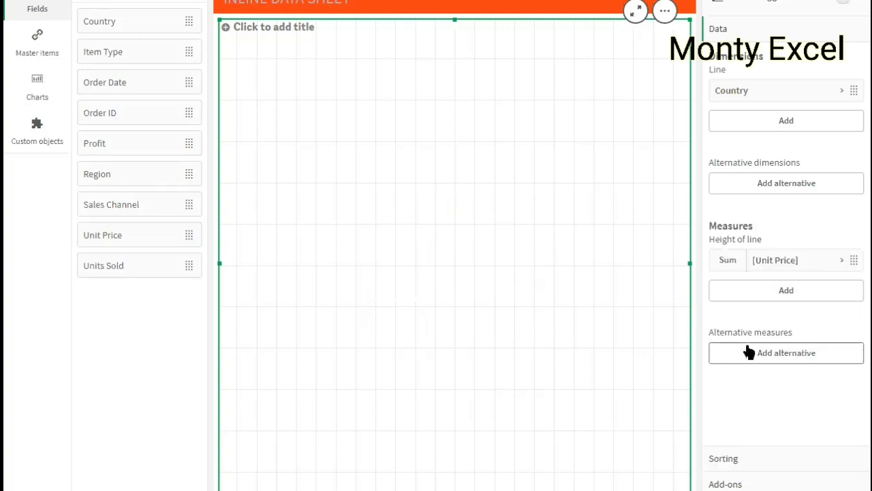
Step: Find the Profit field and add Count(Profit) as the second height-of-line measure
{"action": "left_click", "coordinate": [782, 293]}
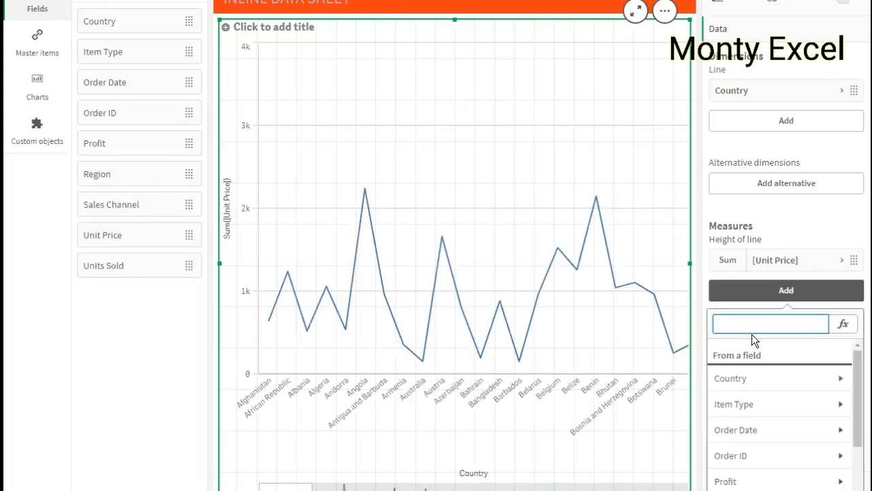
{"action": "type", "text": "PR"}
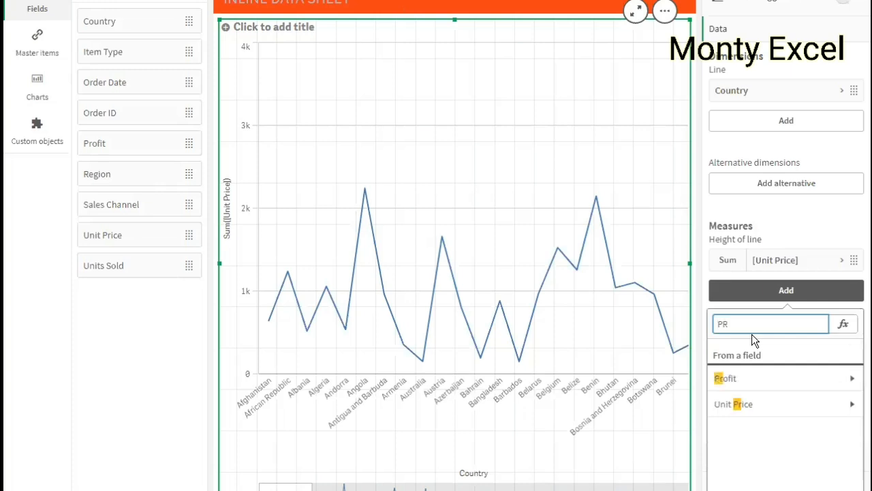
{"action": "left_click", "coordinate": [741, 378]}
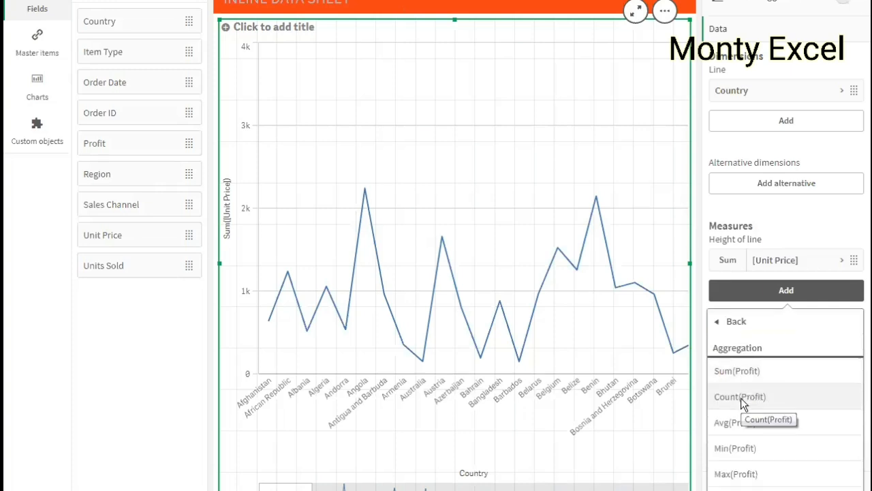
{"action": "left_click", "coordinate": [741, 397]}
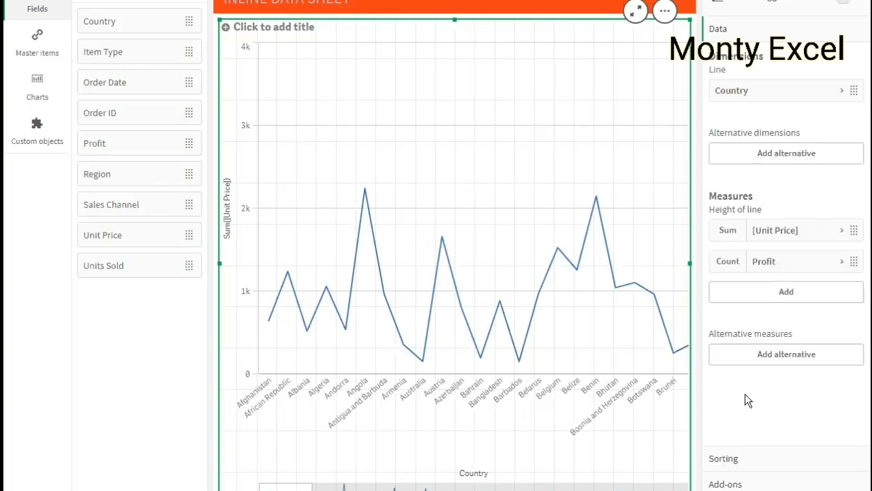
Step: Find the Units Sold field and add Min([Units Sold]) as an alternative measure of the line chart
{"action": "left_click", "coordinate": [780, 365]}
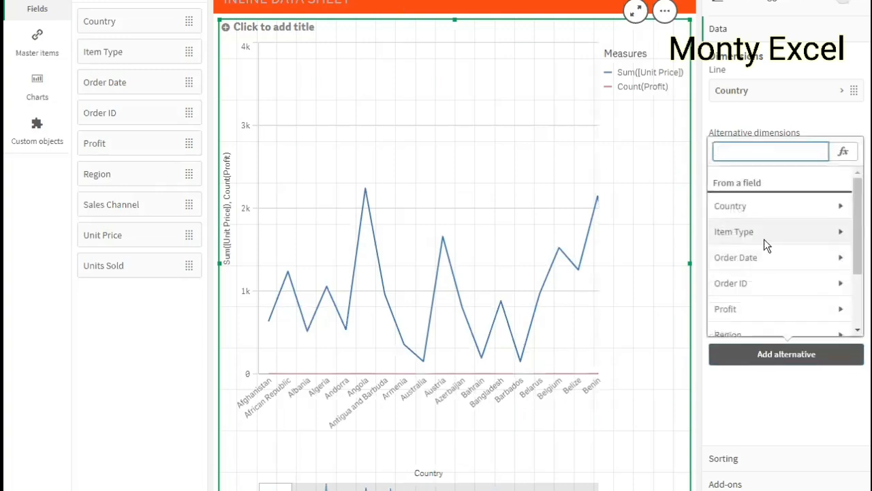
{"action": "type", "text": "UNI"}
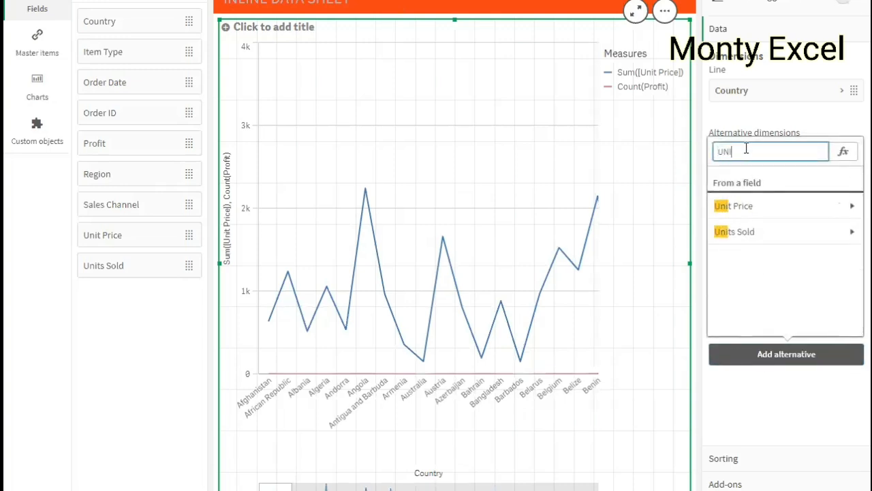
{"action": "left_click_drag", "start_coordinate": [746, 148], "coordinate": [658, 146]}
{"action": "left_click", "coordinate": [749, 232]}
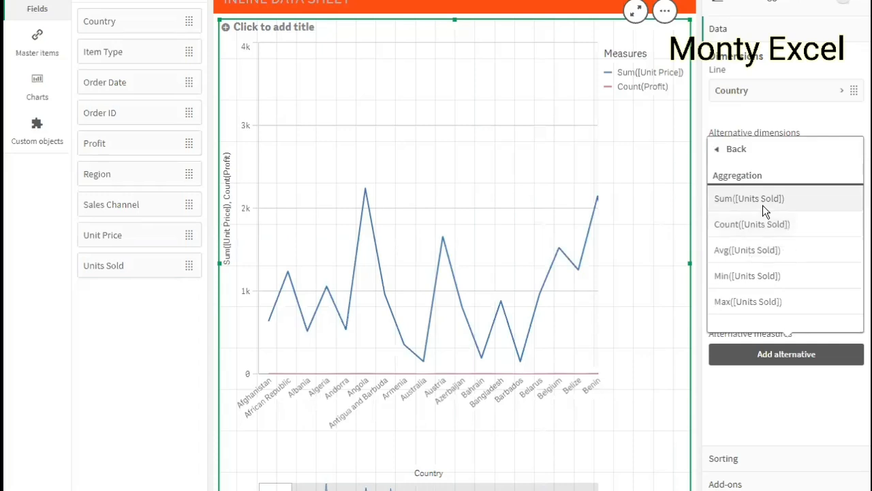
{"action": "left_click", "coordinate": [744, 276]}
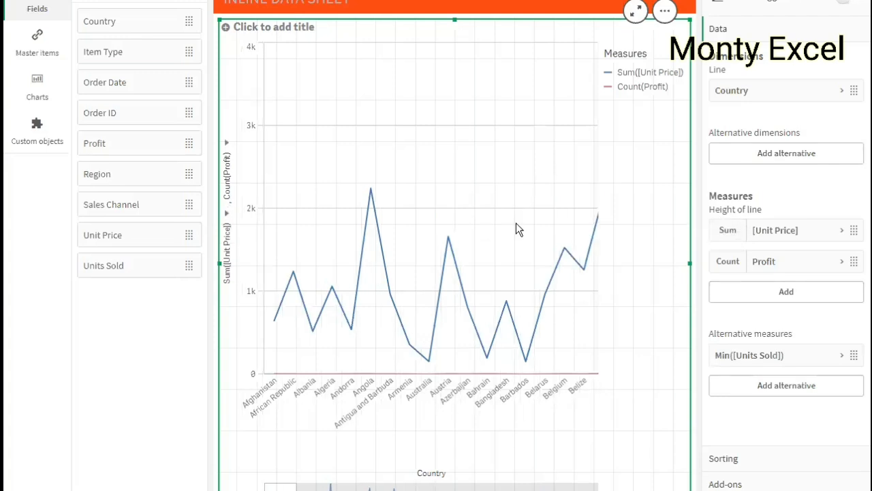
Step: Add Min([Units Sold]) as the third height-of-line measure of the Country line chart
{"action": "left_click", "coordinate": [774, 302]}
{"action": "type", "text": "Unit"}
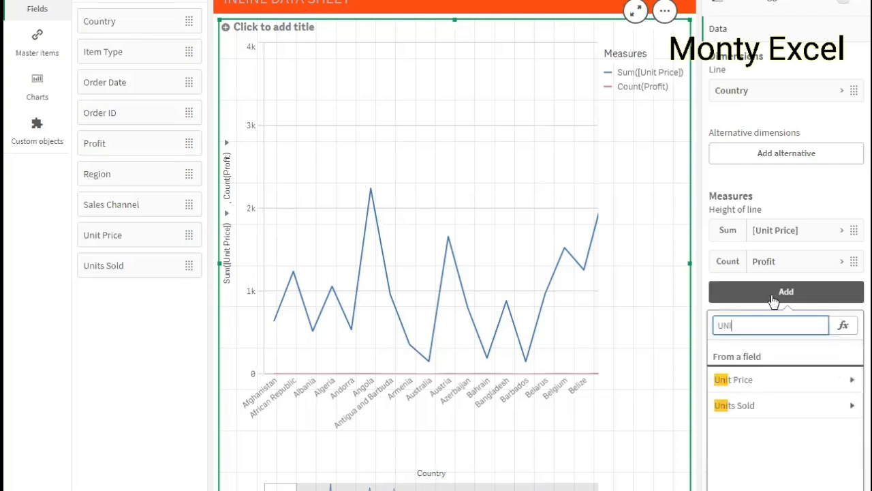
{"action": "left_click", "coordinate": [755, 405]}
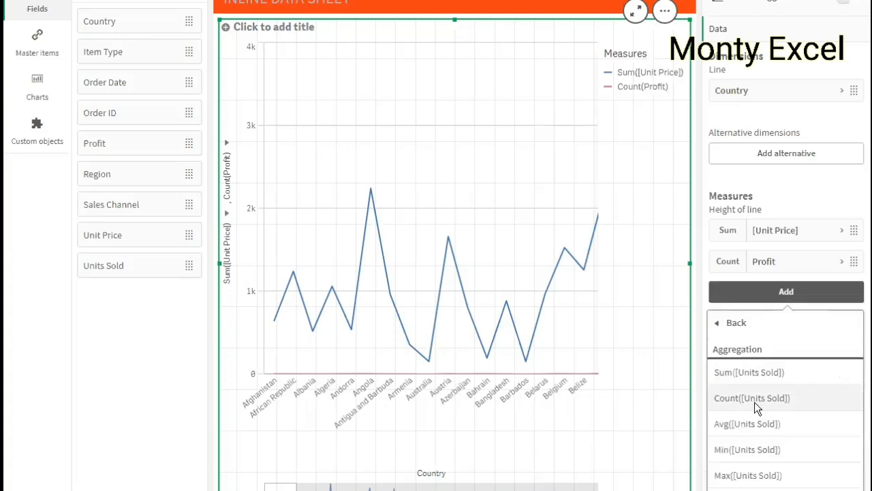
{"action": "left_click", "coordinate": [733, 451]}
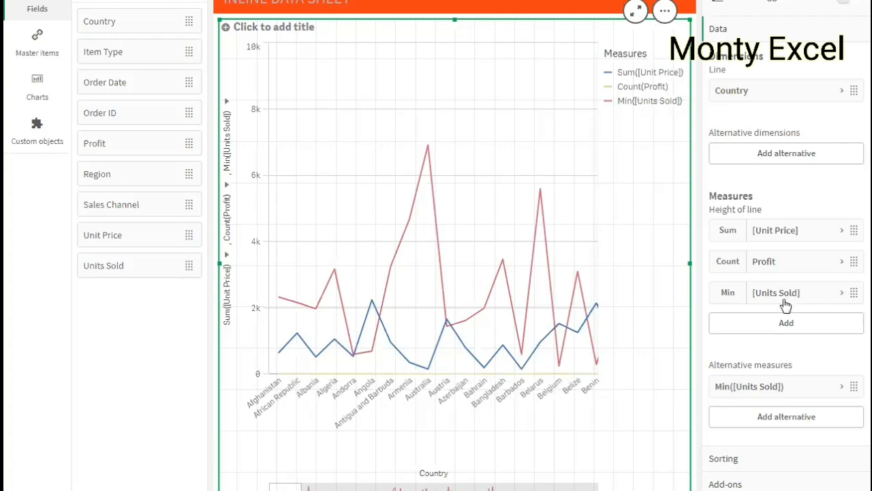
Step: Move Min([Units Sold]) above the Profit measure and change the Profit measure's expression to AVG(Profit)
{"action": "left_click_drag", "start_coordinate": [781, 302], "coordinate": [788, 259]}
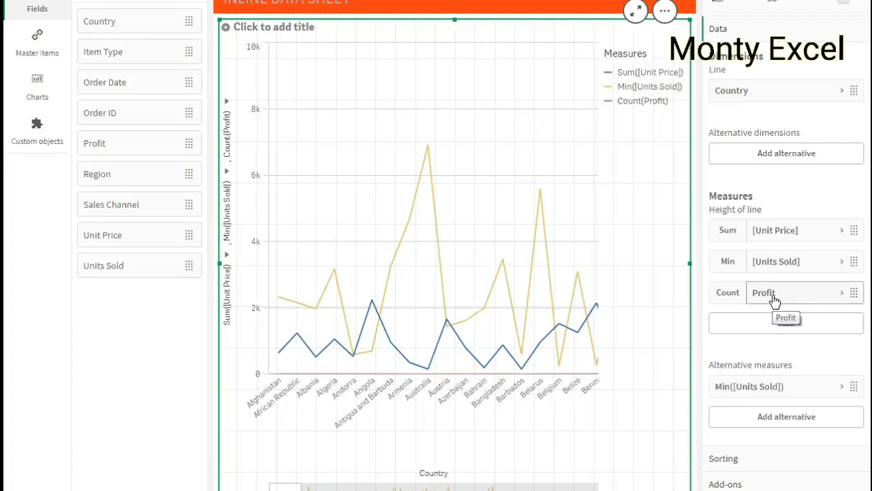
{"action": "left_click", "coordinate": [774, 299]}
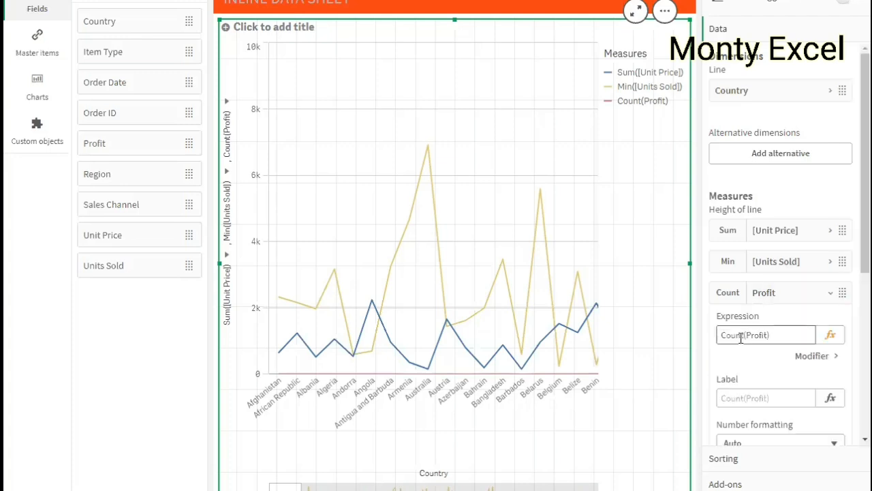
{"action": "left_click_drag", "start_coordinate": [742, 338], "coordinate": [711, 340]}
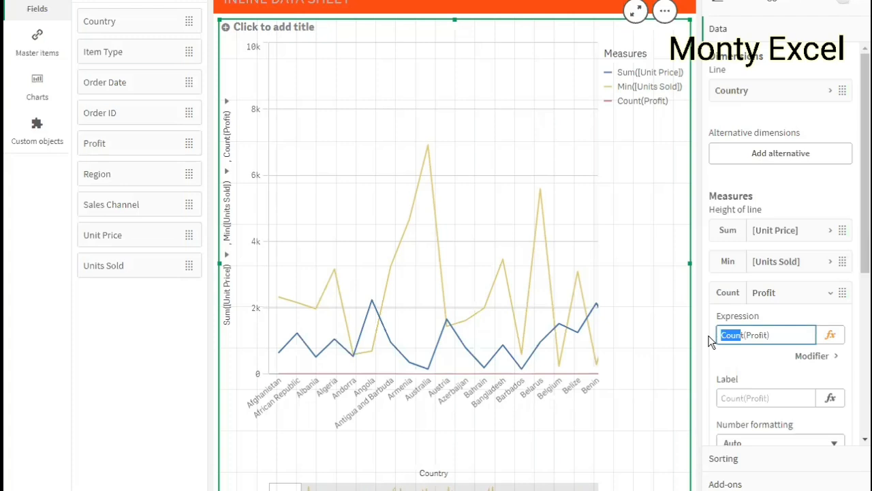
{"action": "type", "text": "AVG"}
{"action": "key", "text": "Return"}
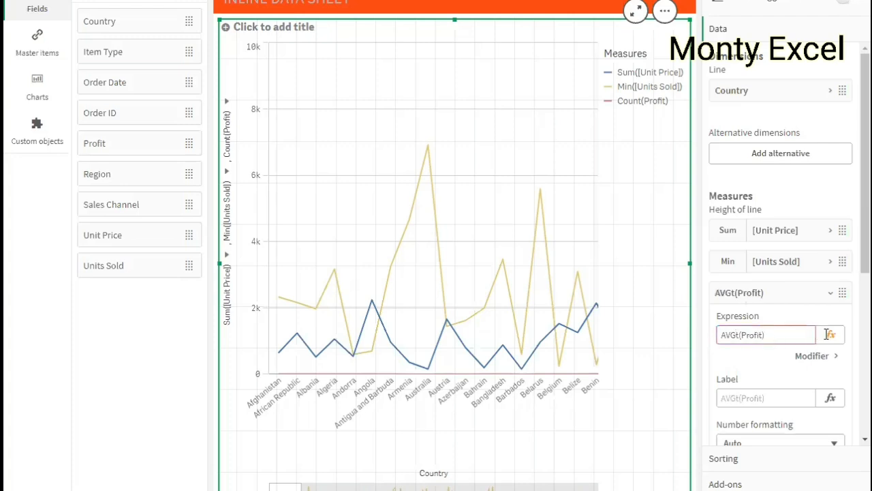
{"action": "left_click", "coordinate": [774, 295]}
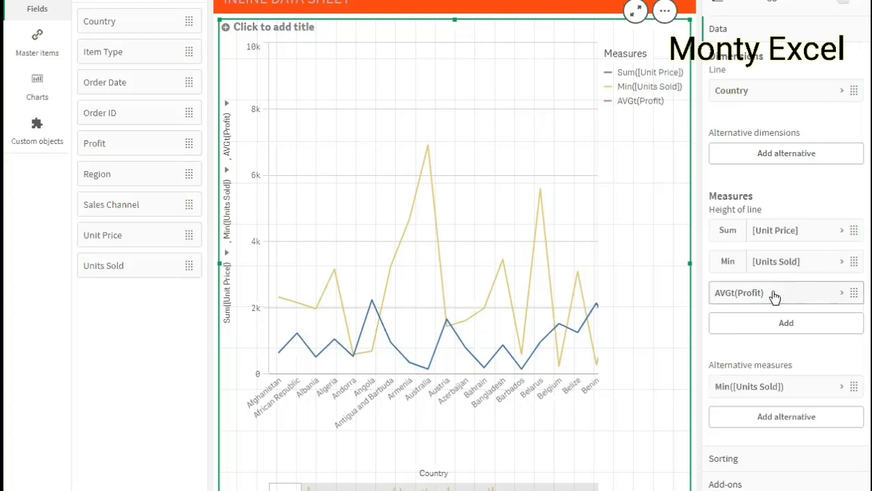
{"action": "left_click", "coordinate": [775, 294]}
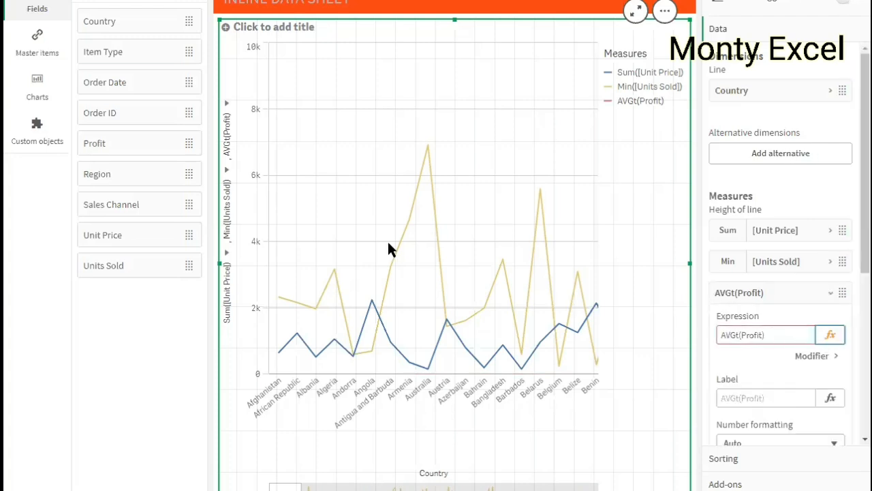
{"action": "left_click", "coordinate": [829, 334]}
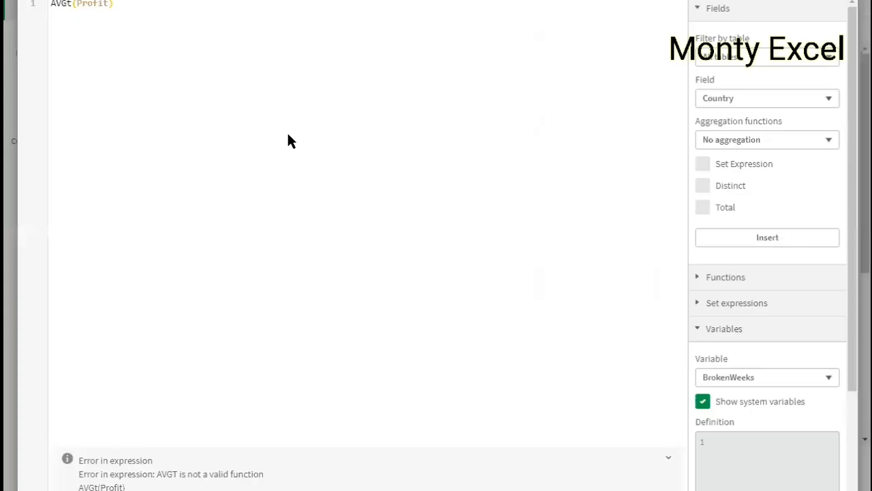
{"action": "key", "text": "Delete"}
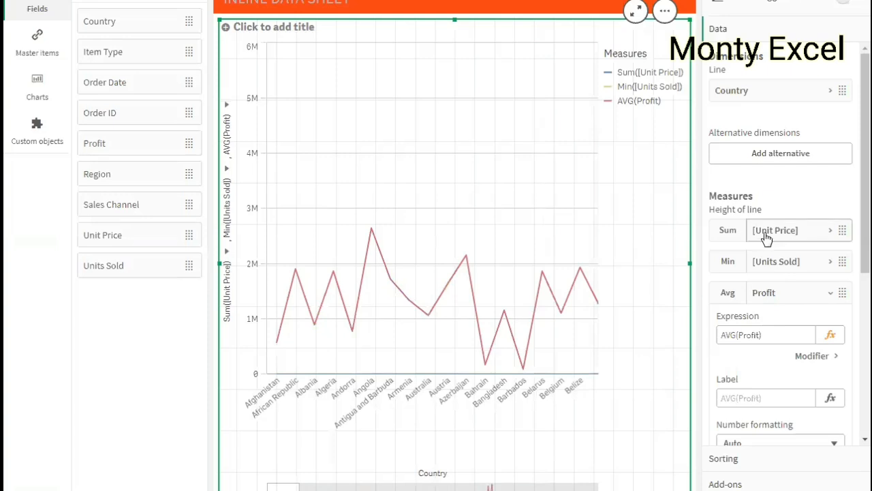
Step: Reorder the height-of-line measures so Min([Units Sold]) comes first, and remove the AVG(Profit) measure
{"action": "left_click_drag", "start_coordinate": [767, 235], "coordinate": [786, 247]}
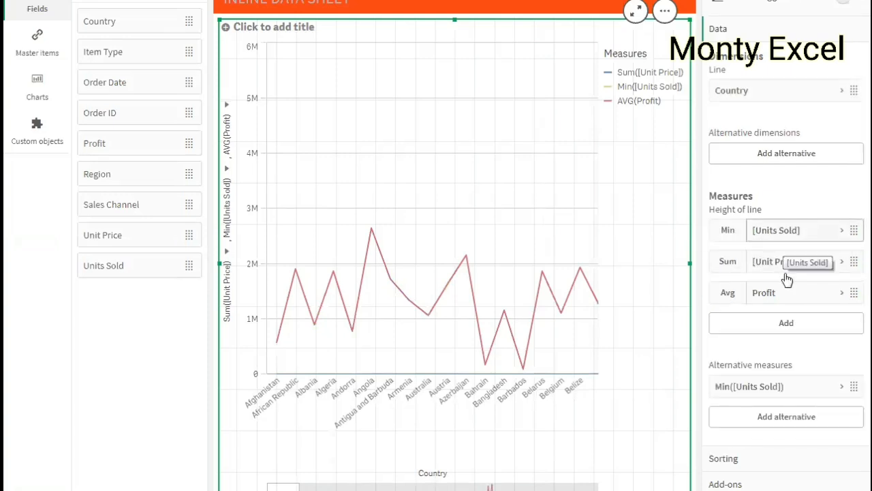
{"action": "left_click_drag", "start_coordinate": [774, 300], "coordinate": [767, 244]}
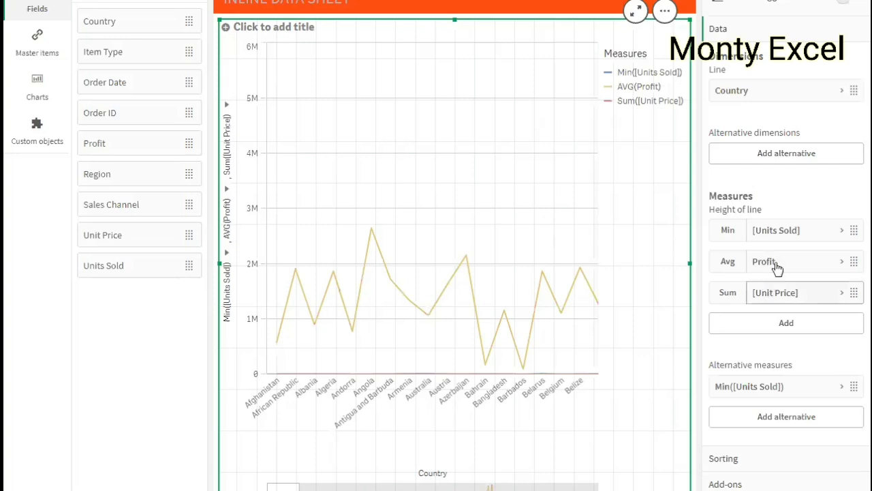
{"action": "right_click", "coordinate": [775, 258]}
{"action": "left_click", "coordinate": [678, 248]}
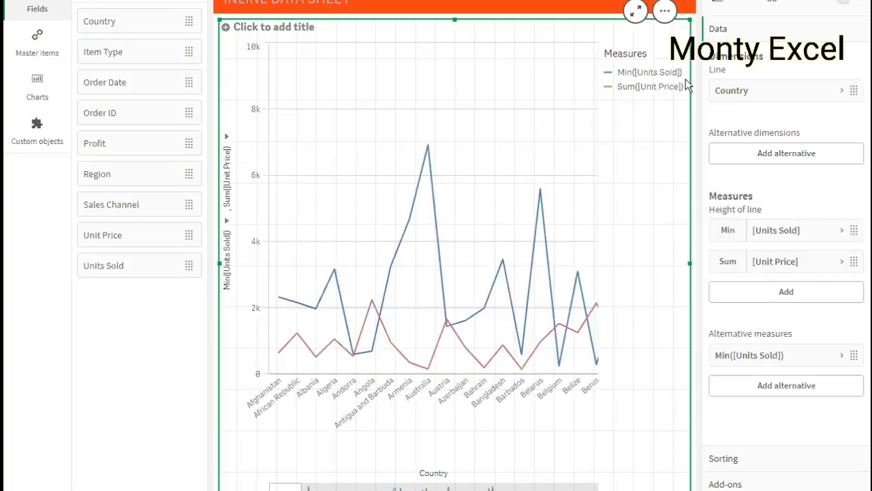
Step: Leave edit mode and examine the Min([Units Sold]) and Sum([Unit Price]) lines across the full range of countries
{"action": "key", "text": "ctrl+e"}
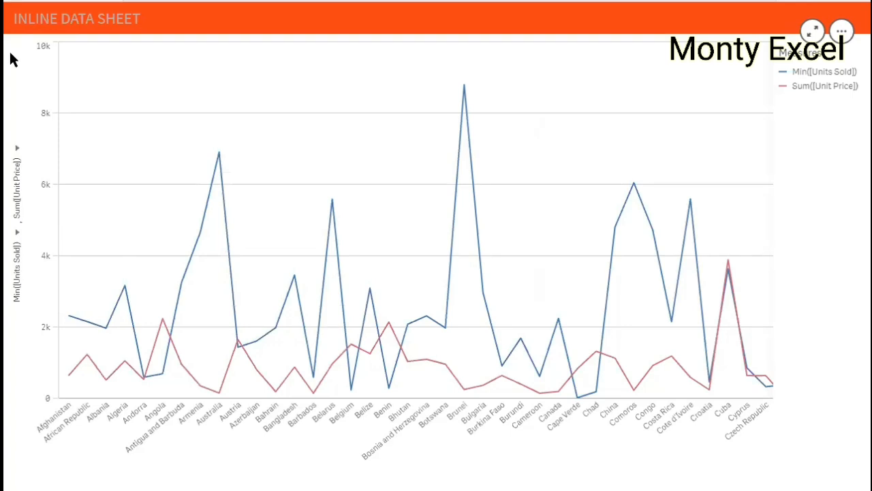
{"action": "mouse_move", "coordinate": [70, 317]}
{"action": "mouse_move", "coordinate": [70, 380]}
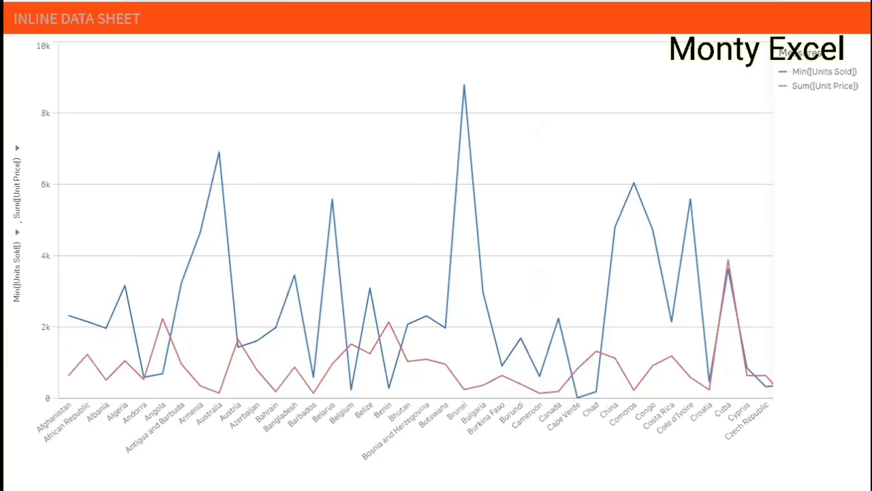
{"action": "scroll", "coordinate": [416, 232], "scroll_direction": "down", "scroll_amount": 3}
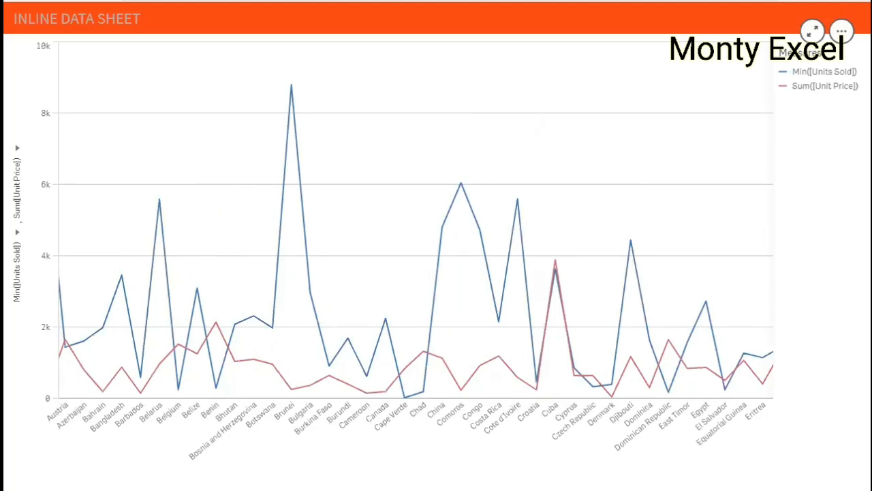
{"action": "scroll", "coordinate": [416, 232], "scroll_direction": "down", "scroll_amount": 10}
{"action": "scroll", "coordinate": [416, 232], "scroll_direction": "down", "scroll_amount": 10}
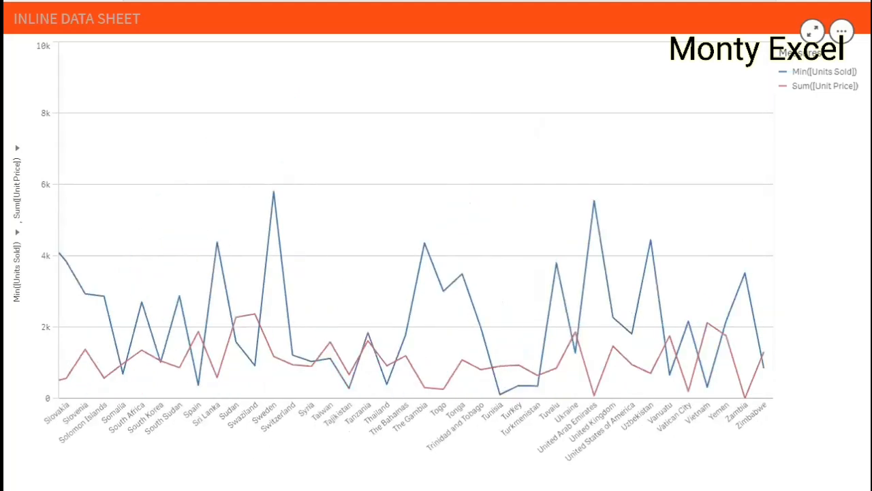
{"action": "scroll", "coordinate": [416, 232], "scroll_direction": "up", "scroll_amount": 20}
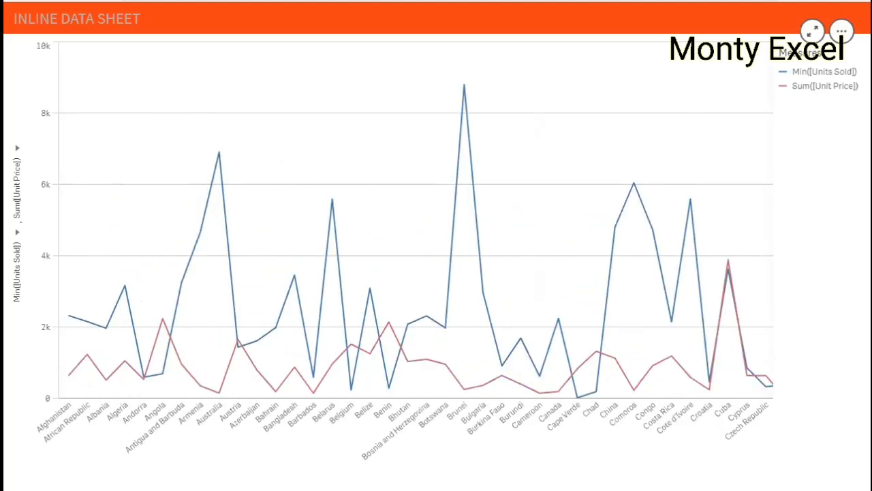
{"action": "scroll", "coordinate": [415, 231], "scroll_direction": "down", "scroll_amount": 20}
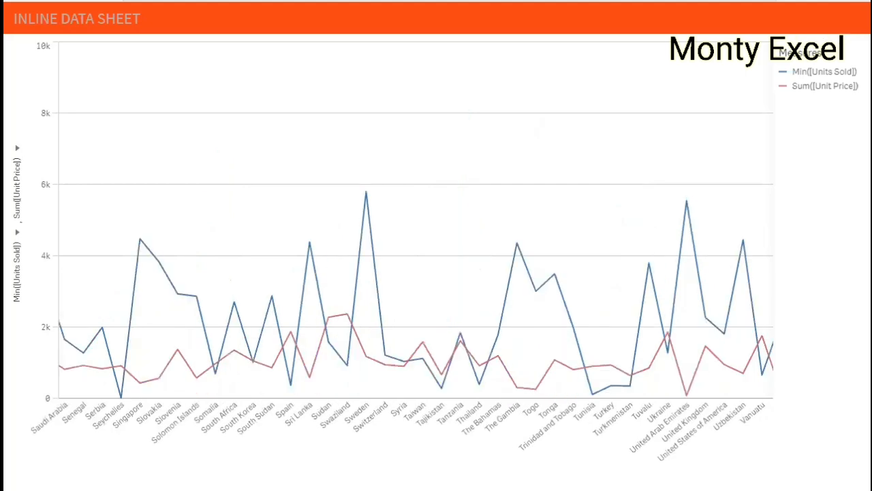
{"action": "scroll", "coordinate": [416, 231], "scroll_direction": "down", "scroll_amount": 3}
{"action": "scroll", "coordinate": [416, 232], "scroll_direction": "up", "scroll_amount": 20}
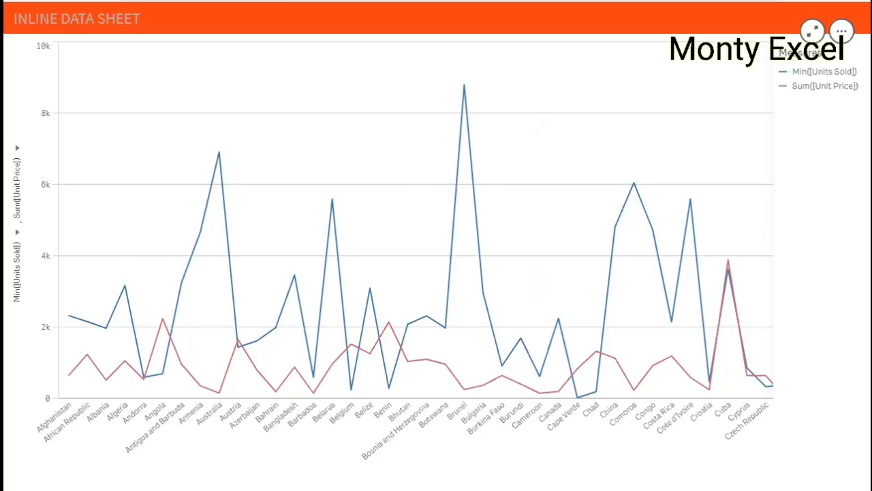
{"action": "scroll", "coordinate": [415, 232], "scroll_direction": "down", "scroll_amount": 12}
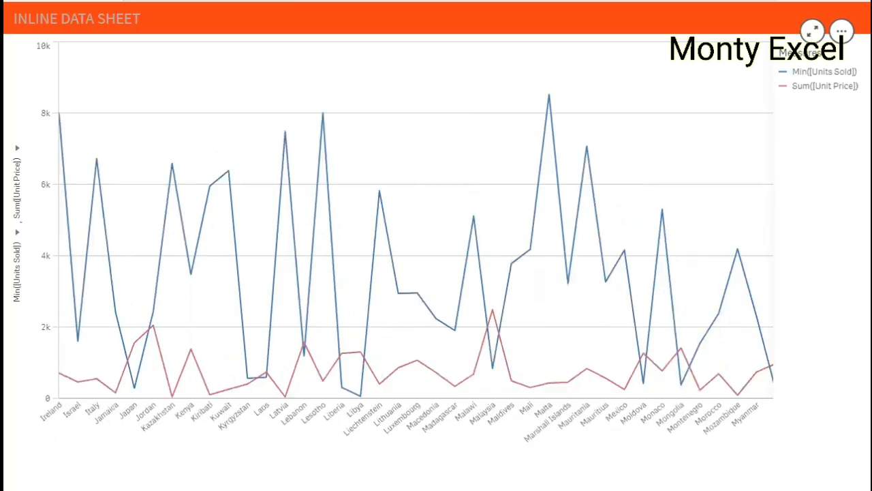
{"action": "scroll", "coordinate": [416, 232], "scroll_direction": "up", "scroll_amount": 12}
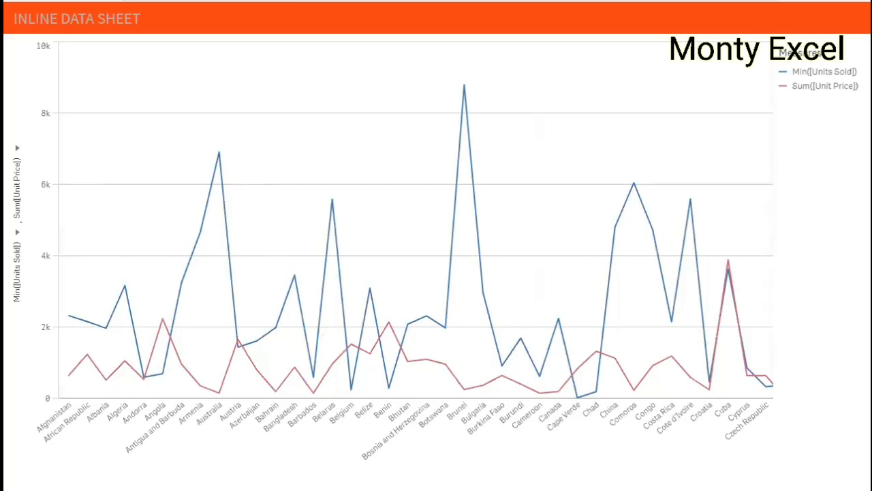
Step: Try to change the line chart's Country dimension field to REGION, and clear the entry
{"action": "double_click", "coordinate": [466, 228]}
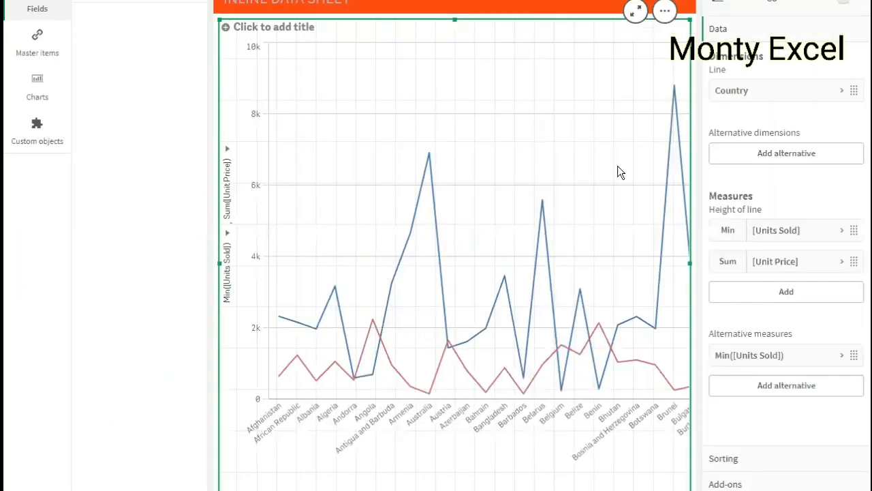
{"action": "left_click", "coordinate": [772, 95]}
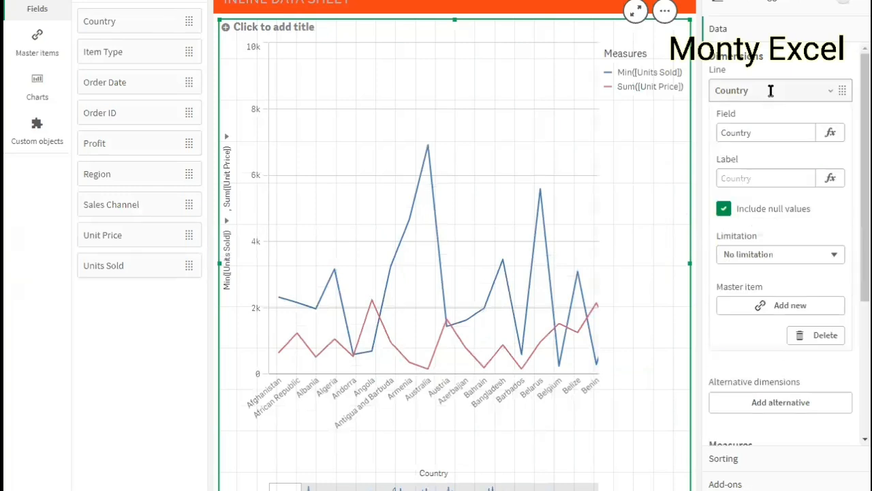
{"action": "type", "text": "REGION"}
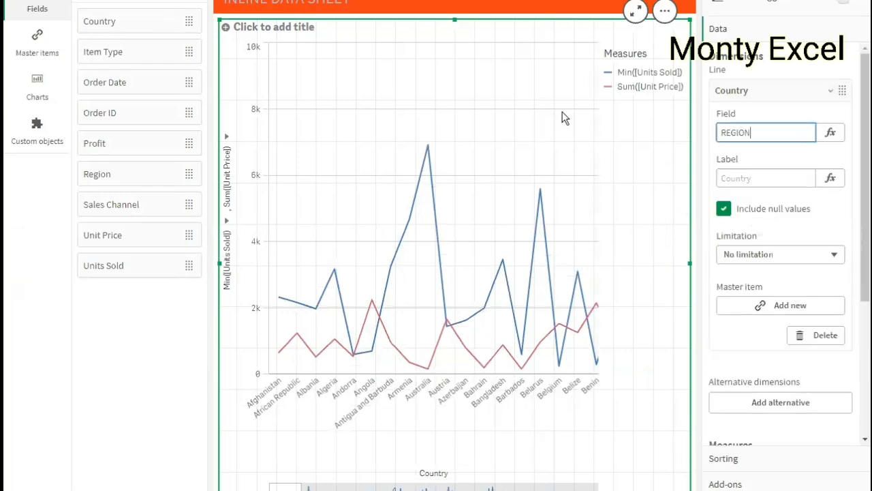
{"action": "left_click", "coordinate": [562, 112]}
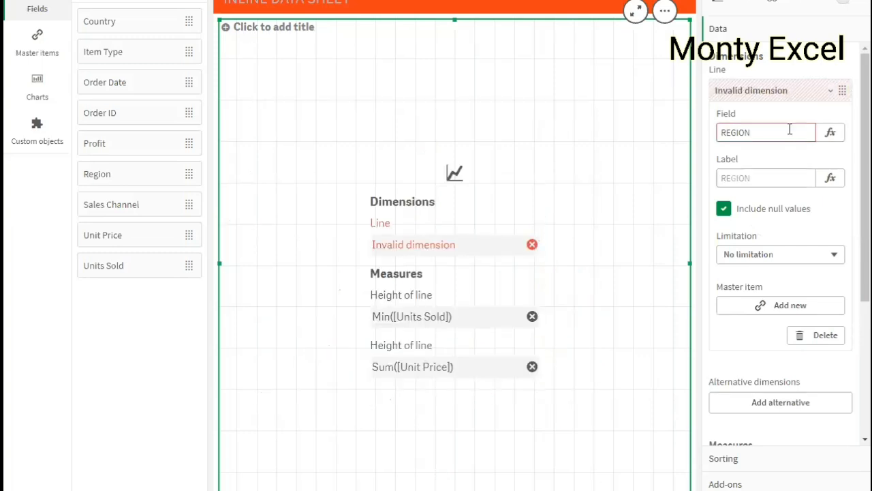
{"action": "left_click_drag", "start_coordinate": [753, 133], "coordinate": [704, 134]}
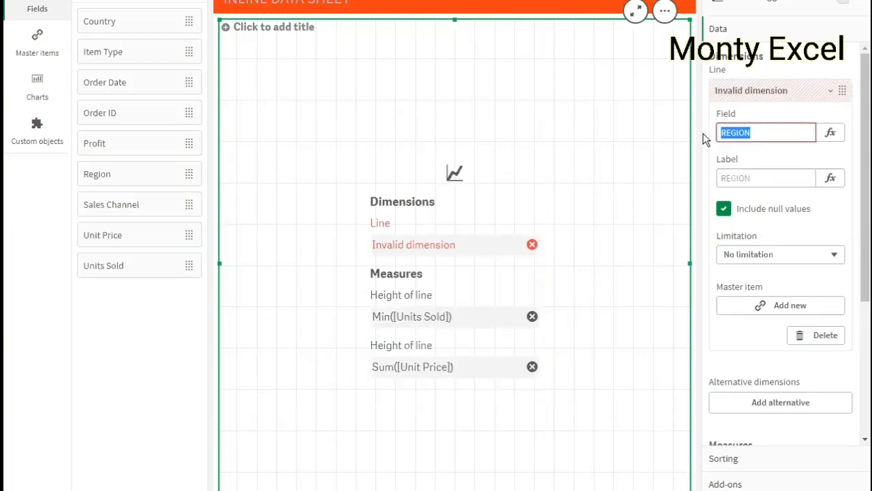
{"action": "key", "text": "BackSpace"}
{"action": "left_click", "coordinate": [767, 90]}
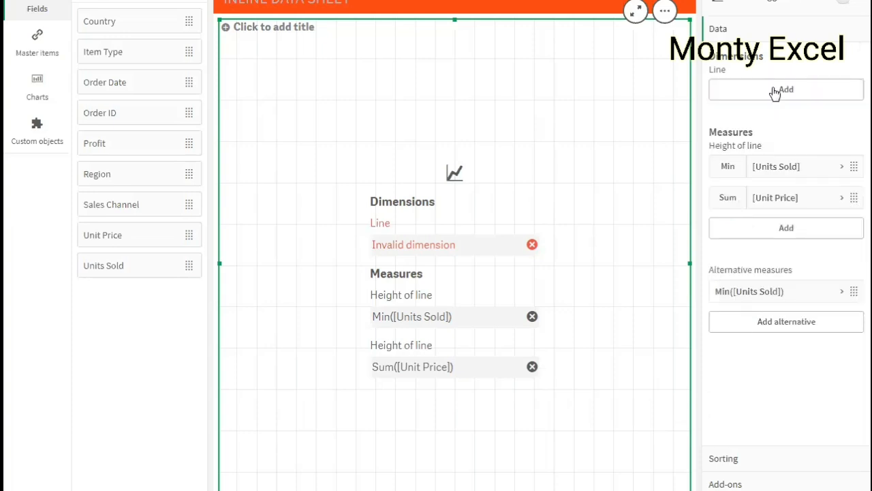
Step: Add the Region field as the line dimension and inspect the North America point in the chart
{"action": "left_click", "coordinate": [777, 92]}
{"action": "left_click", "coordinate": [775, 98]}
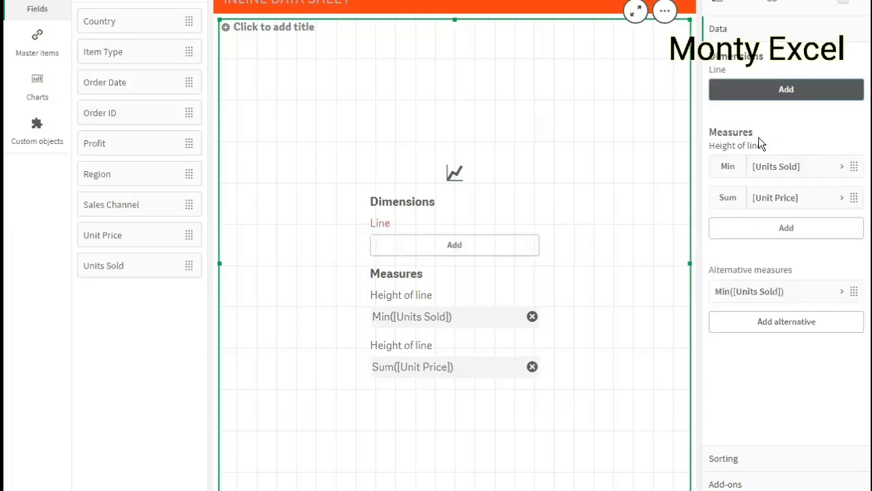
{"action": "left_click", "coordinate": [767, 89]}
{"action": "type", "text": "REG"}
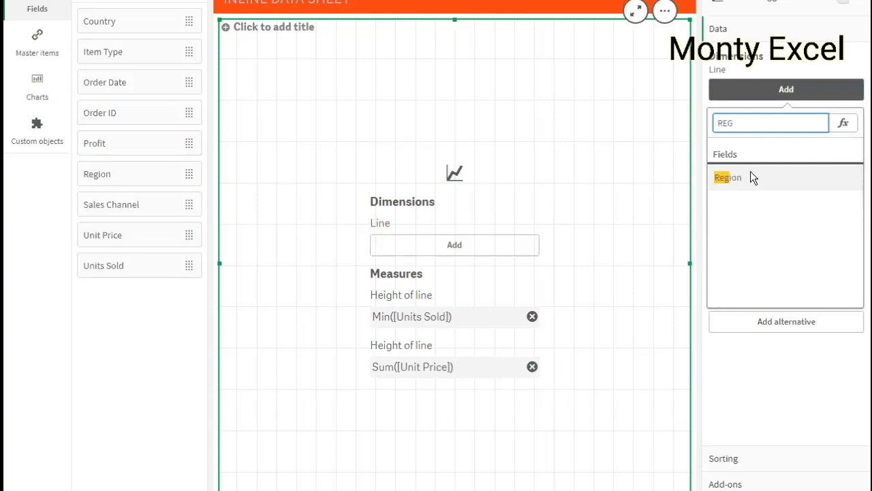
{"action": "left_click", "coordinate": [728, 177]}
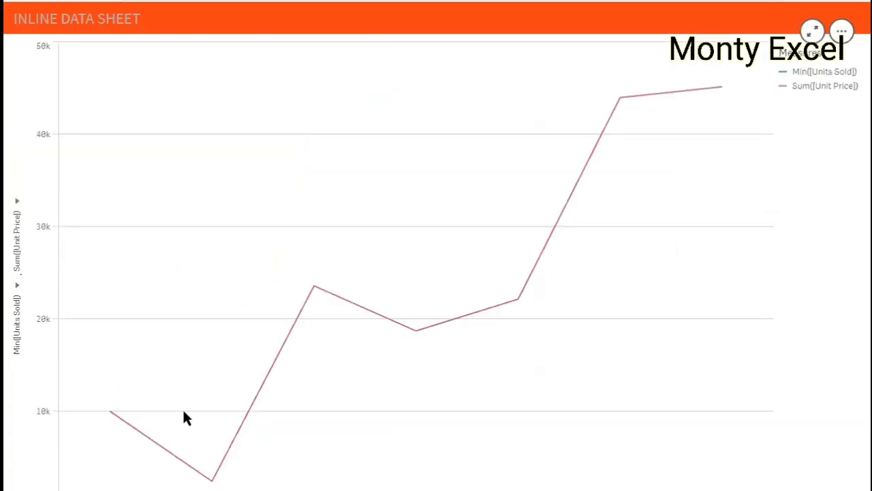
{"action": "mouse_move", "coordinate": [212, 481]}
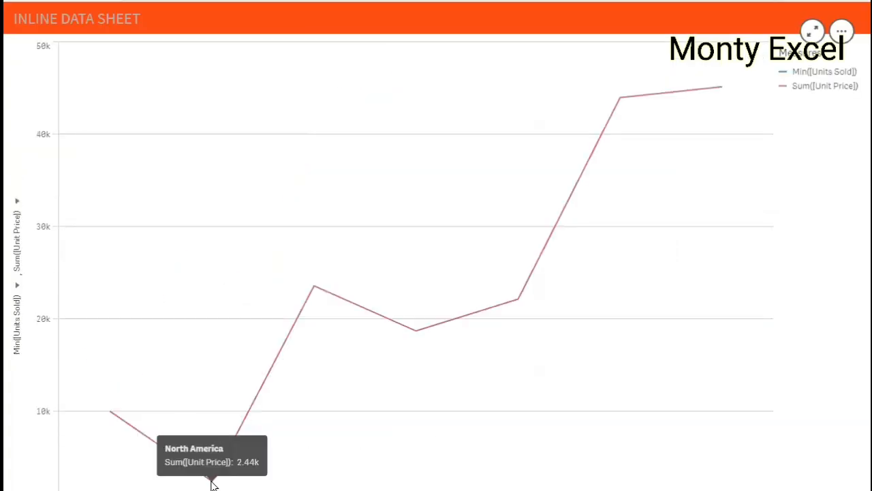
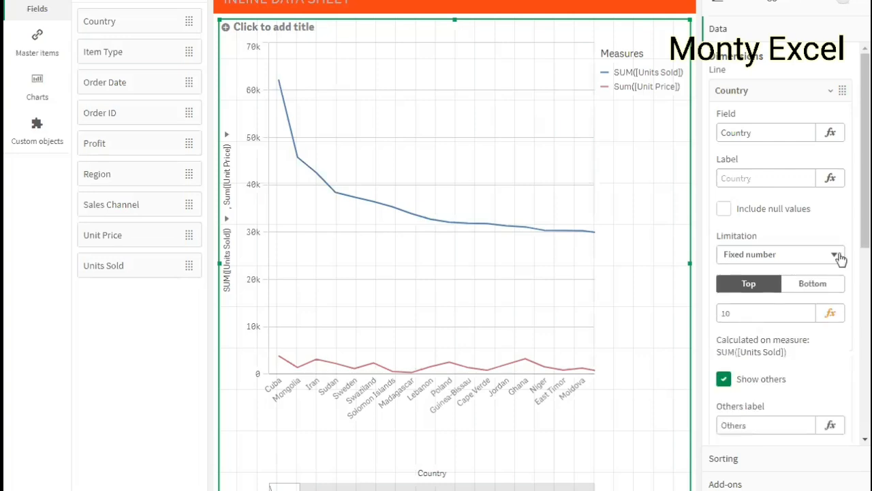
Step: Limit the Country dimension to the top 10 by a fixed number and turn off Show others
{"action": "left_click", "coordinate": [750, 313]}
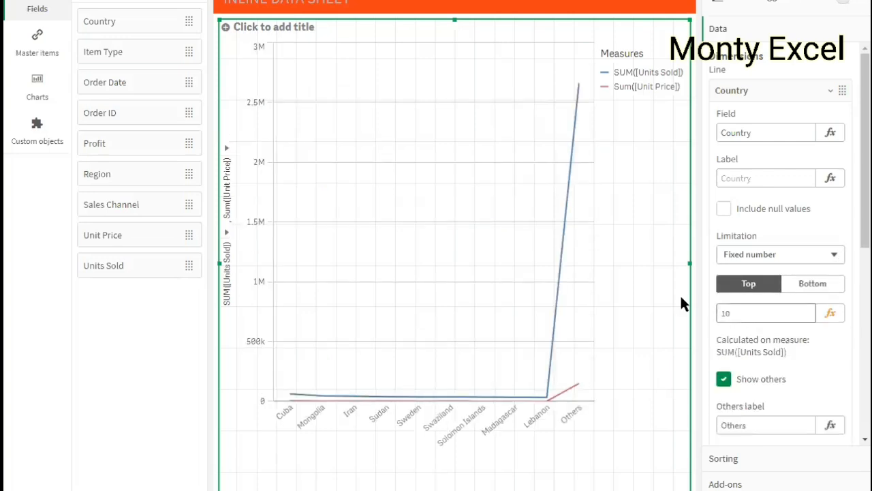
{"action": "type", "text": "5"}
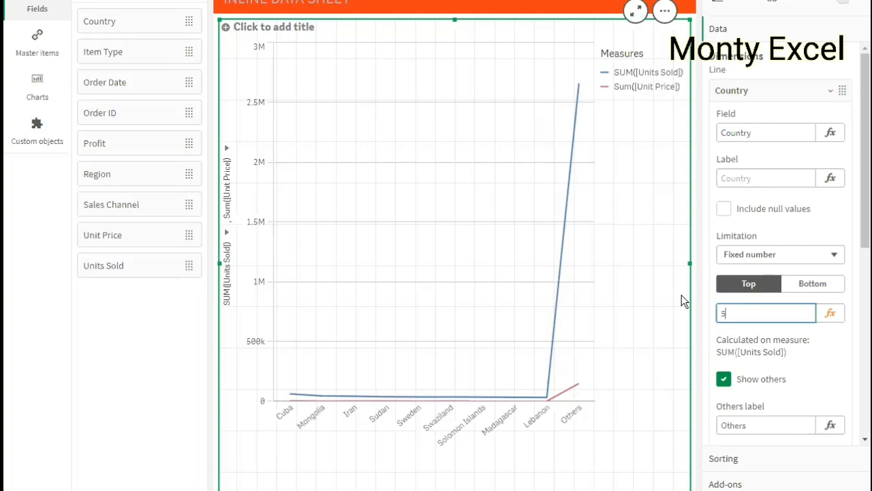
{"action": "left_click_drag", "start_coordinate": [750, 310], "coordinate": [665, 318]}
{"action": "type", "text": "10"}
{"action": "left_click", "coordinate": [726, 386]}
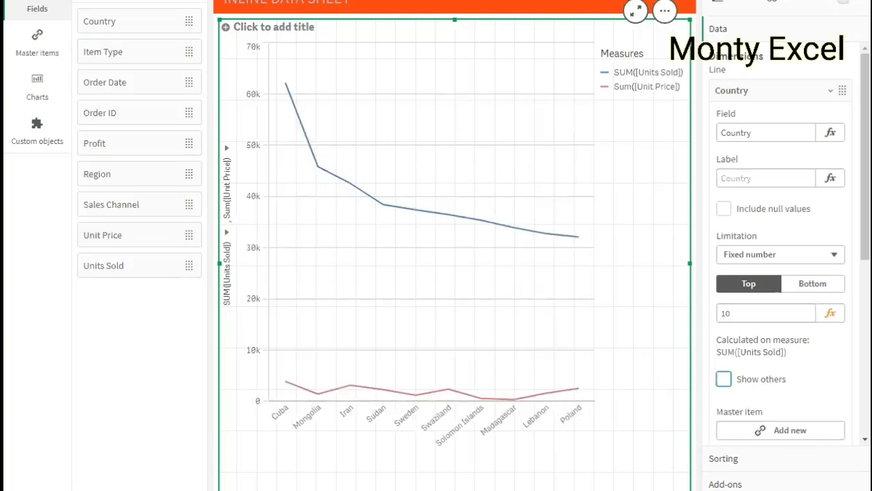
{"action": "key", "text": "ctrl+e"}
{"action": "left_click", "coordinate": [741, 94]}
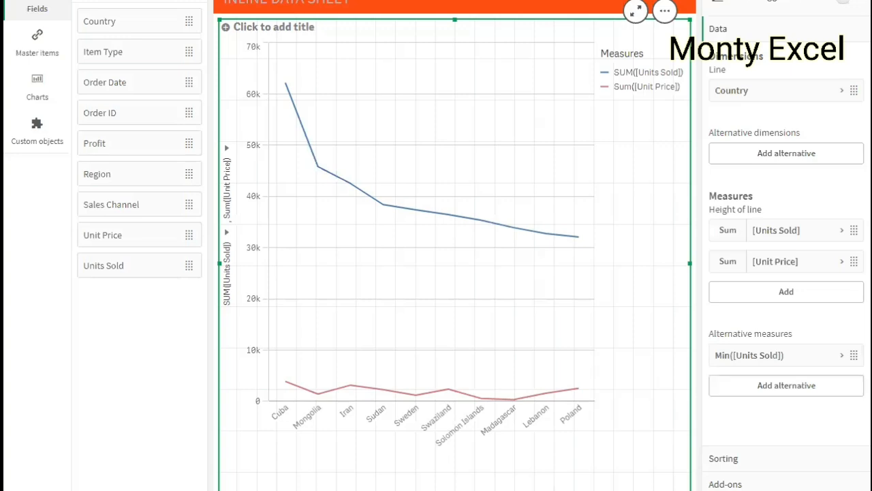
Step: Turn off Show titles for the line chart and switch its presentation from line to area
{"action": "left_click", "coordinate": [723, 457]}
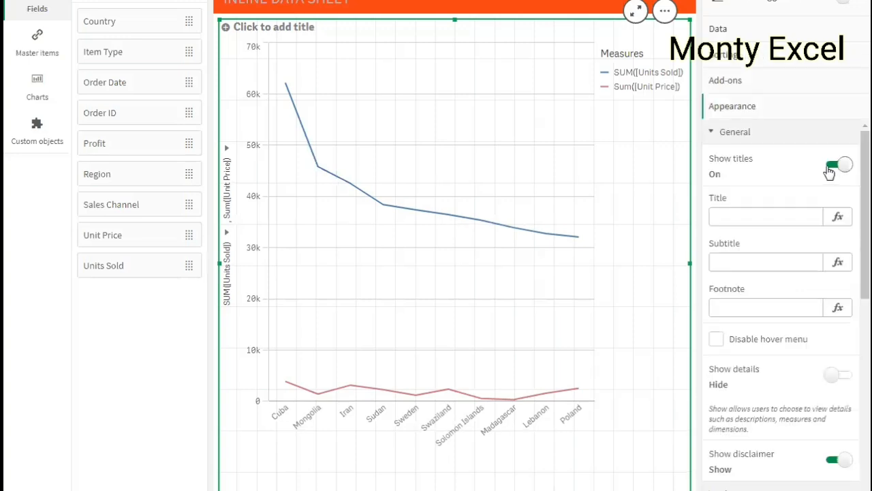
{"action": "left_click", "coordinate": [830, 167]}
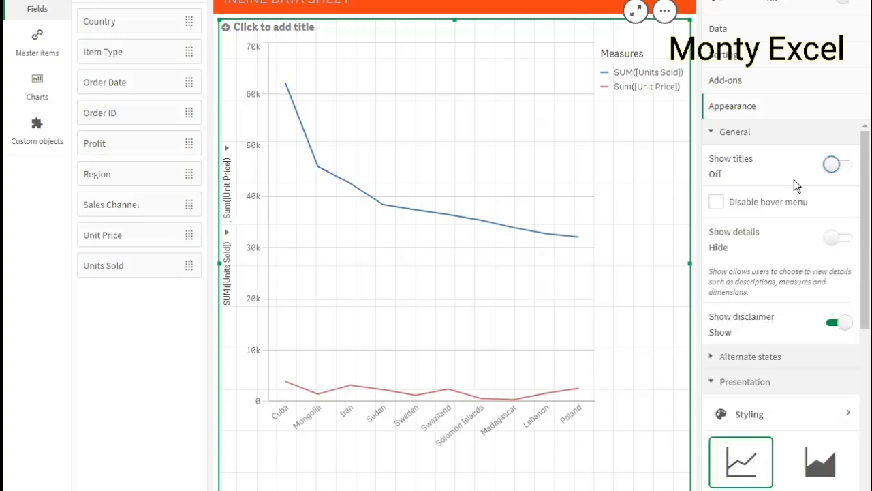
{"action": "scroll", "coordinate": [781, 387], "scroll_direction": "down", "scroll_amount": 1}
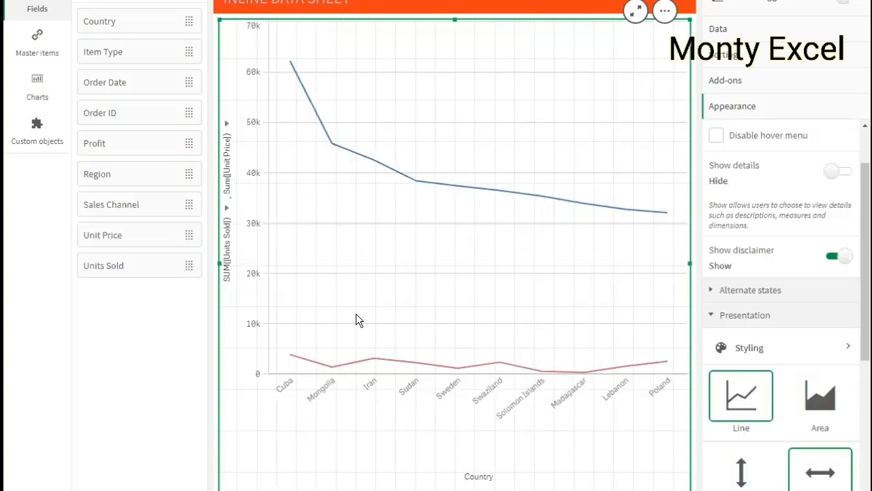
{"action": "scroll", "coordinate": [781, 307], "scroll_direction": "down", "scroll_amount": 2}
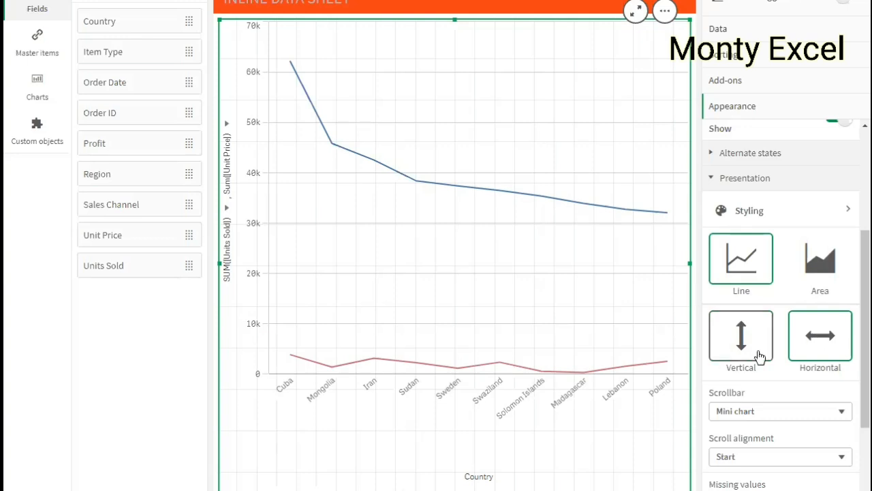
{"action": "left_click", "coordinate": [820, 279]}
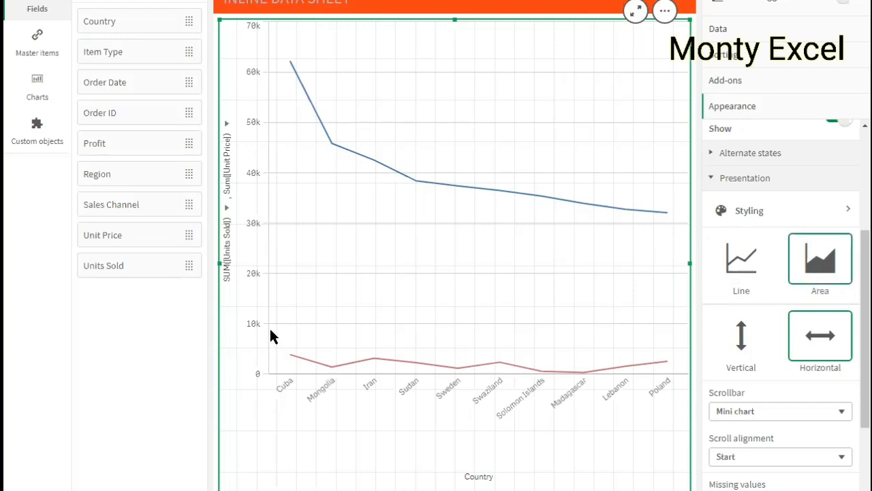
{"action": "left_click", "coordinate": [821, 271]}
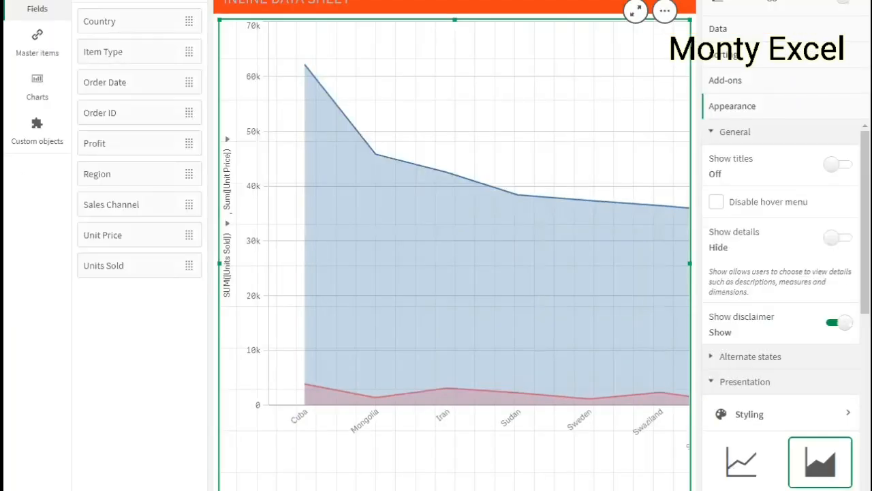
Step: Try a shorter chart height and the line presentation, and return to the full-height area chart
{"action": "left_click_drag", "start_coordinate": [690, 490], "coordinate": [690, 221]}
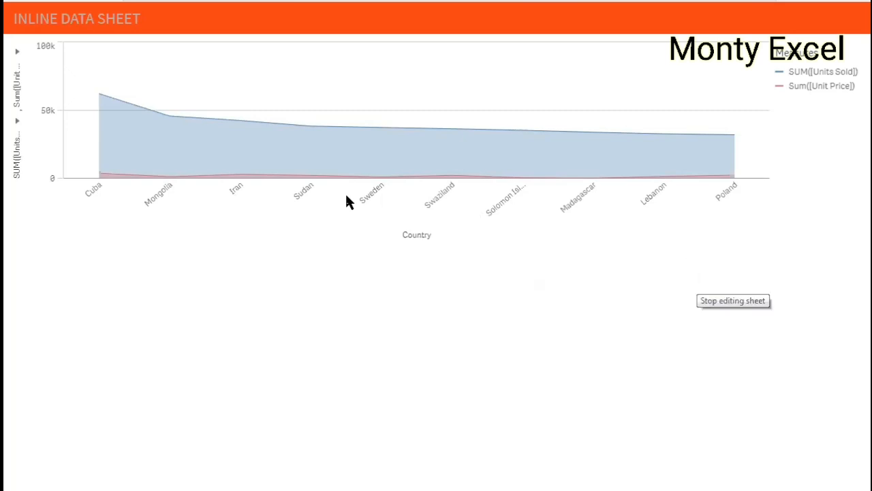
{"action": "left_click_drag", "start_coordinate": [452, 220], "coordinate": [459, 490]}
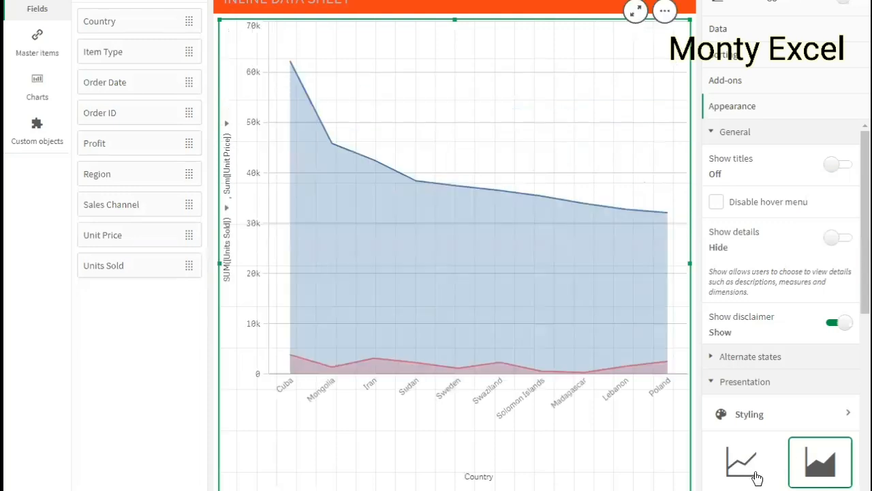
{"action": "left_click", "coordinate": [763, 470]}
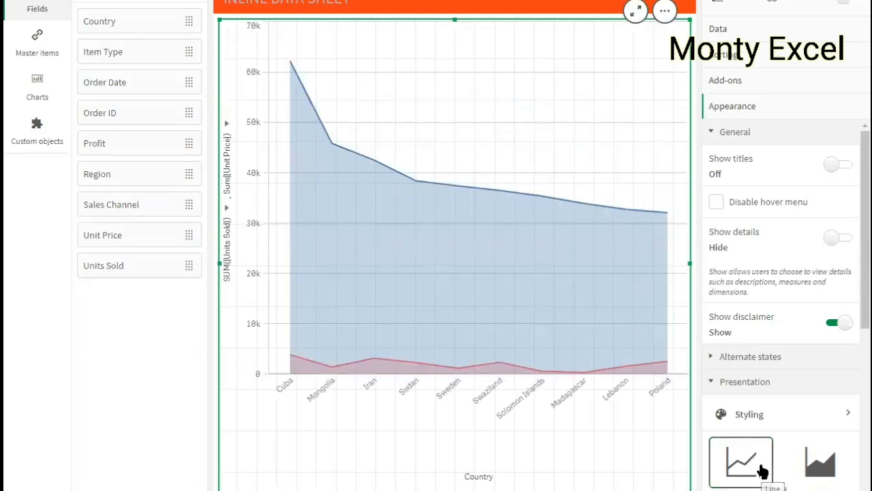
{"action": "left_click", "coordinate": [832, 478]}
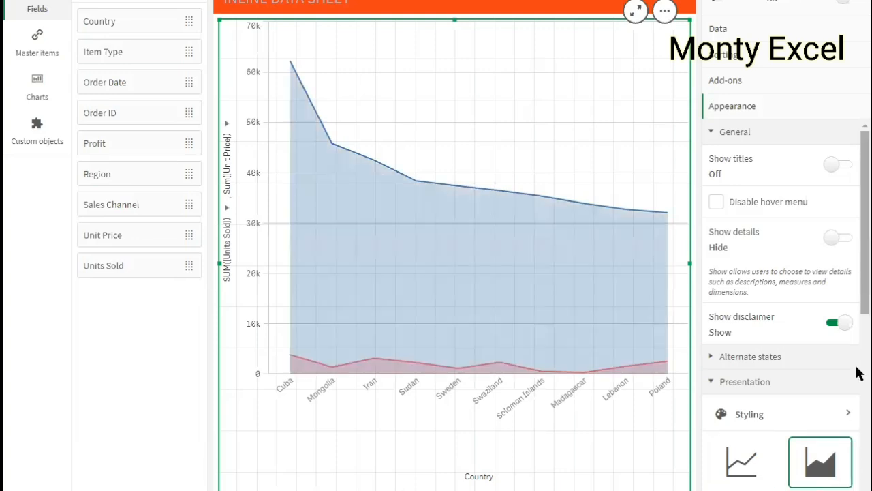
Step: Enable Stacked area for the units sold and unit price area chart
{"action": "left_click", "coordinate": [859, 405]}
{"action": "scroll", "coordinate": [831, 347], "scroll_direction": "down", "scroll_amount": 1}
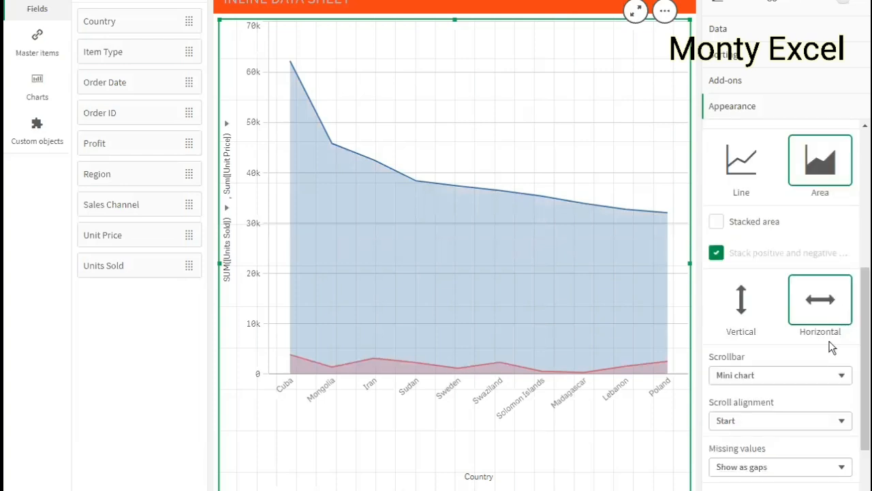
{"action": "left_click", "coordinate": [718, 224]}
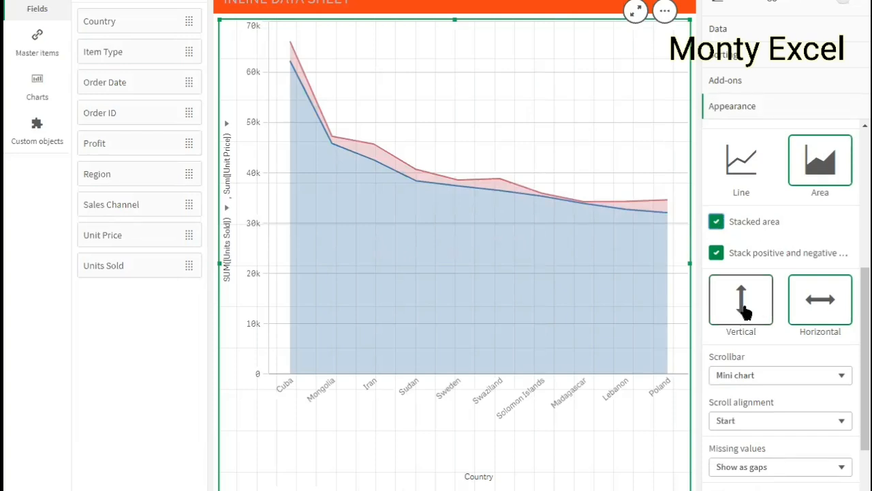
Step: Try the vertical orientation and the line style, and return to the horizontal stacked area chart
{"action": "left_click", "coordinate": [745, 310]}
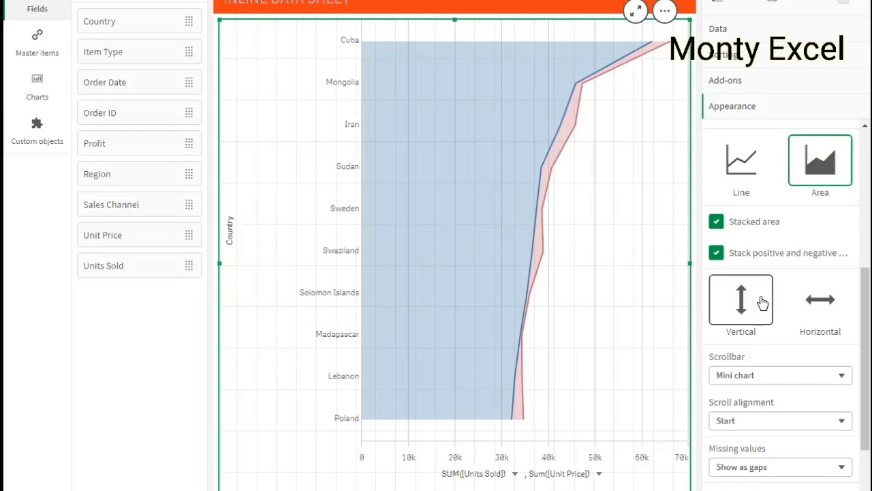
{"action": "left_click", "coordinate": [820, 315]}
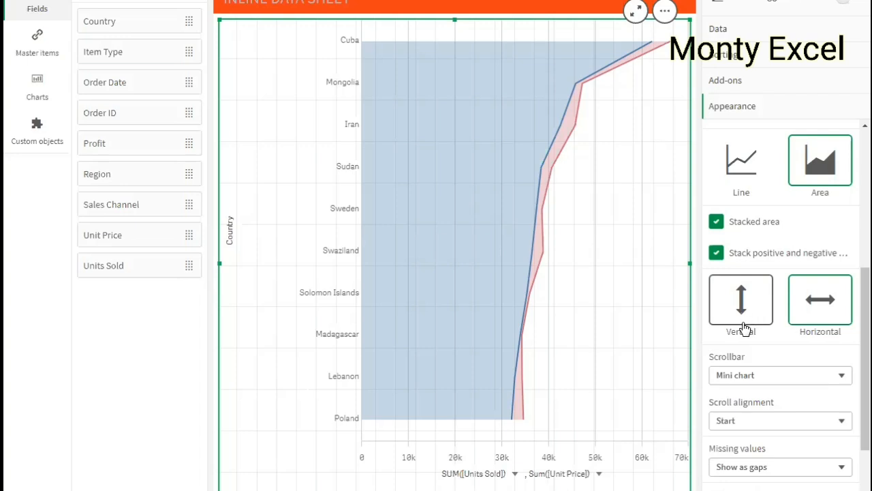
{"action": "left_click", "coordinate": [745, 307]}
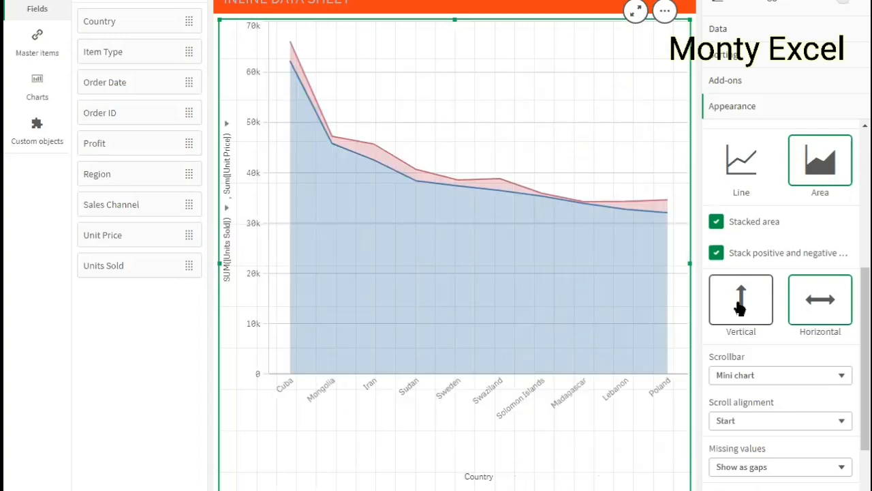
{"action": "left_click", "coordinate": [816, 312]}
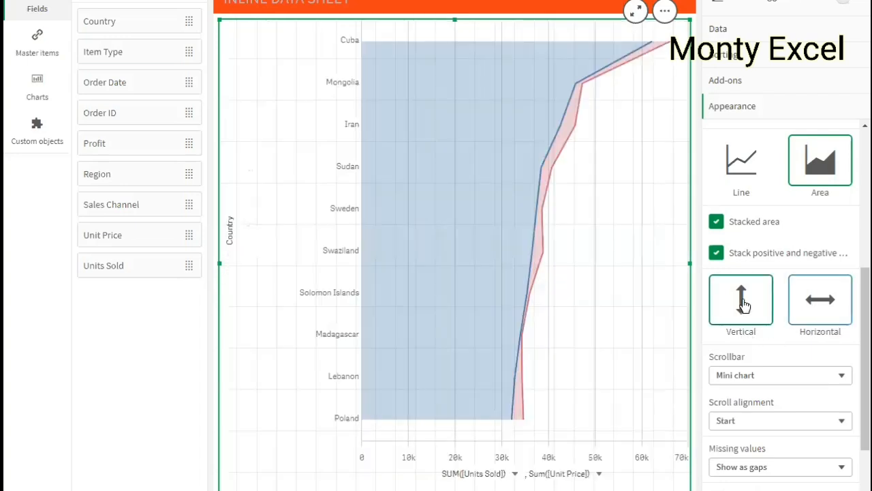
{"action": "left_click", "coordinate": [743, 161]}
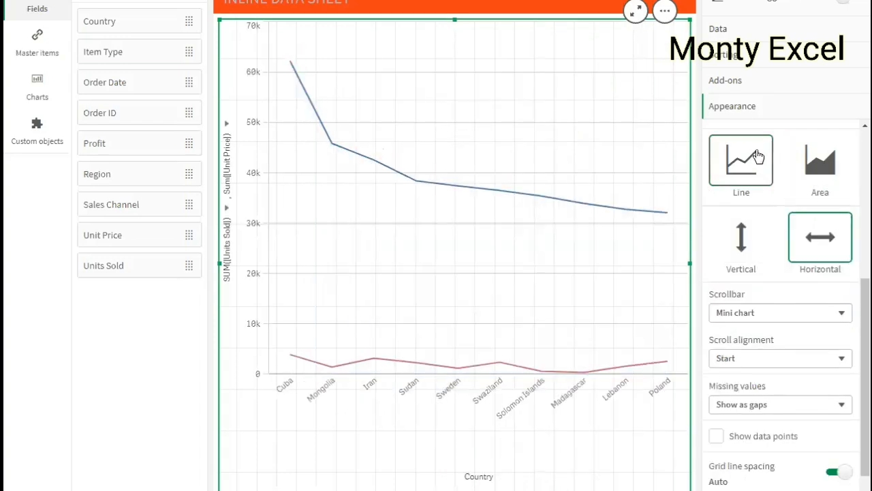
{"action": "left_click", "coordinate": [820, 162]}
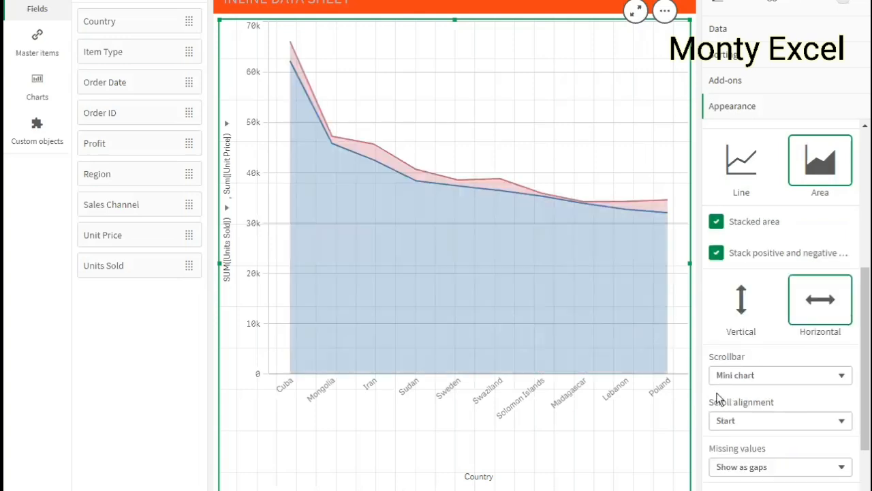
Step: Set the area chart's scrollbar option to None
{"action": "left_click", "coordinate": [773, 376]}
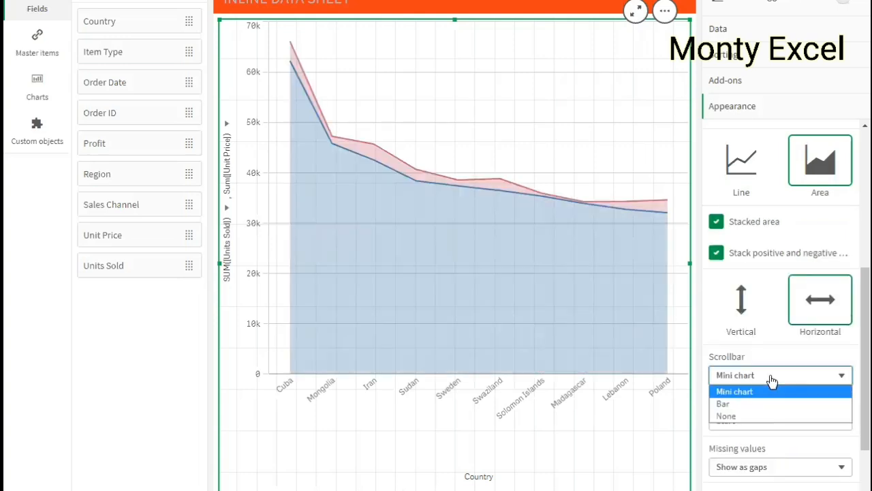
{"action": "left_click", "coordinate": [762, 390]}
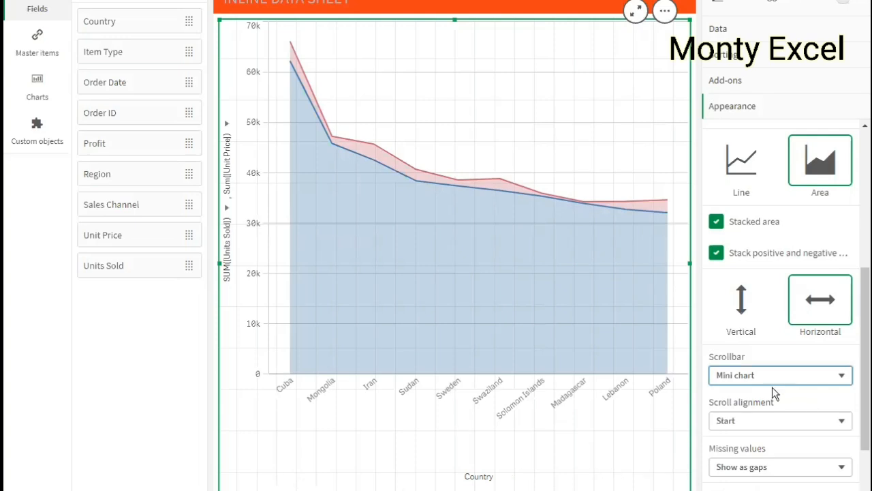
{"action": "left_click", "coordinate": [744, 377]}
{"action": "left_click", "coordinate": [742, 415]}
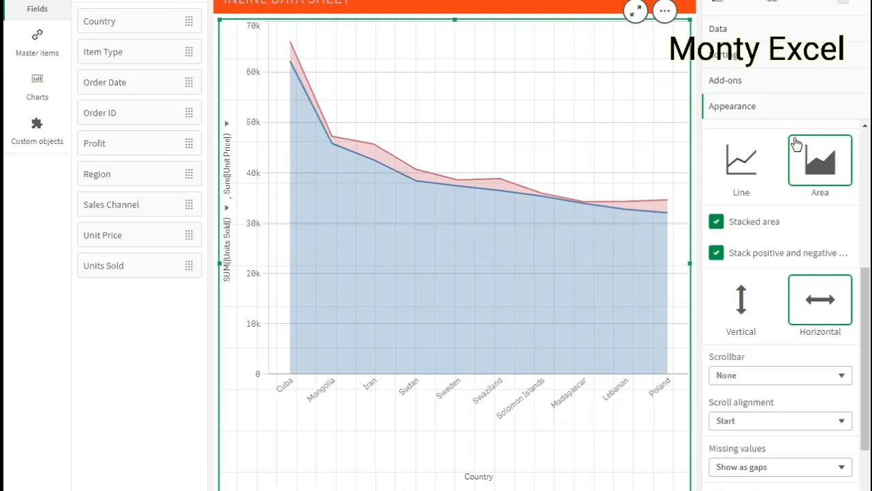
Step: Set the Country dimension's limitation to No limitation and try a range selection from Guinea-Bissau to Marshall Islands on the country axis
{"action": "left_click", "coordinate": [745, 102]}
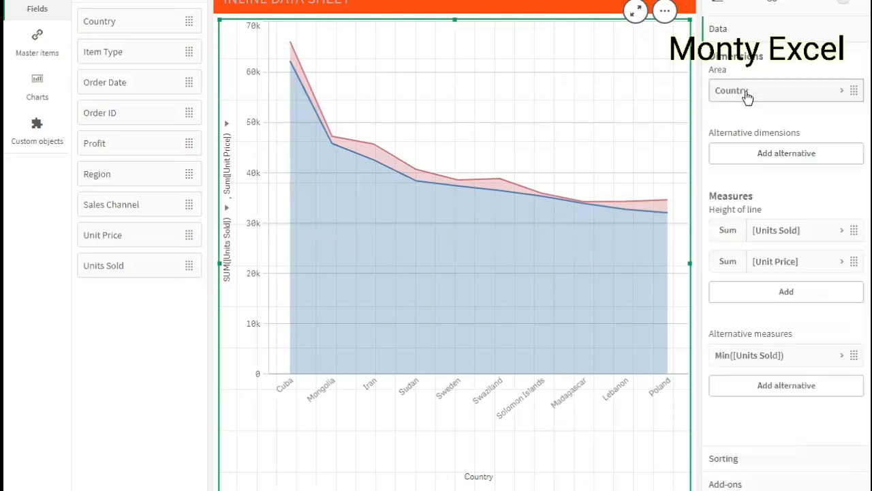
{"action": "left_click", "coordinate": [747, 90]}
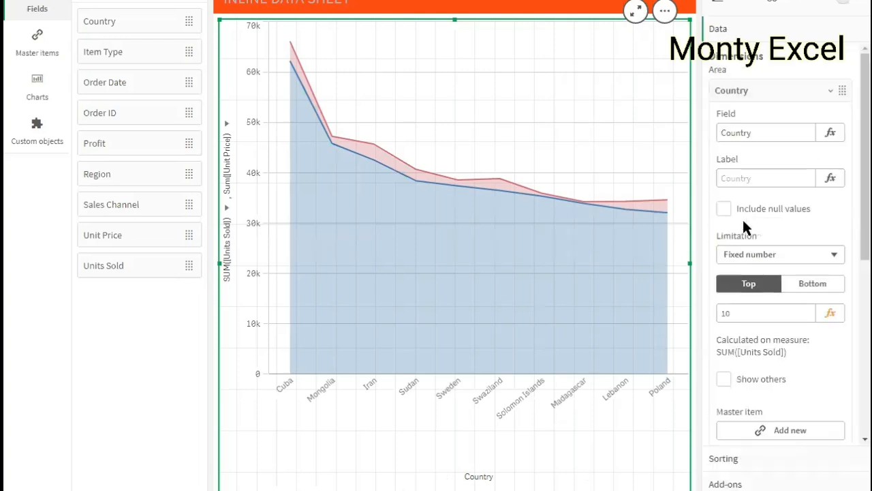
{"action": "left_click", "coordinate": [760, 263]}
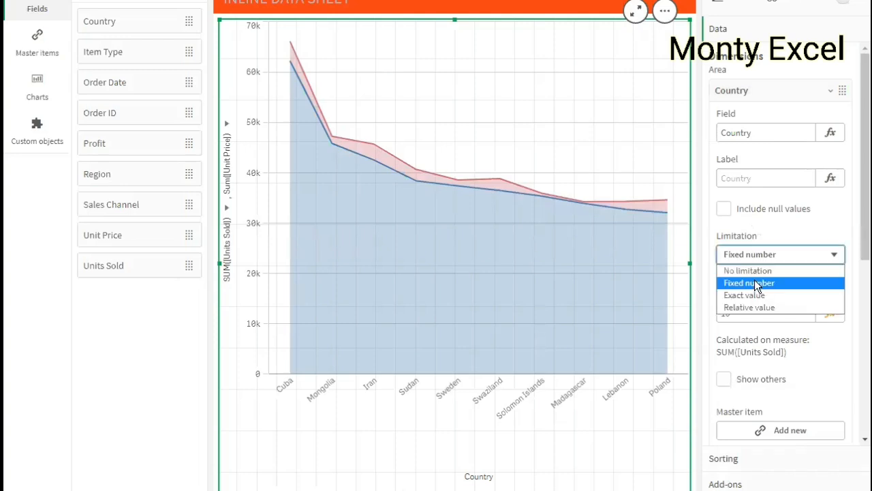
{"action": "left_click", "coordinate": [750, 271]}
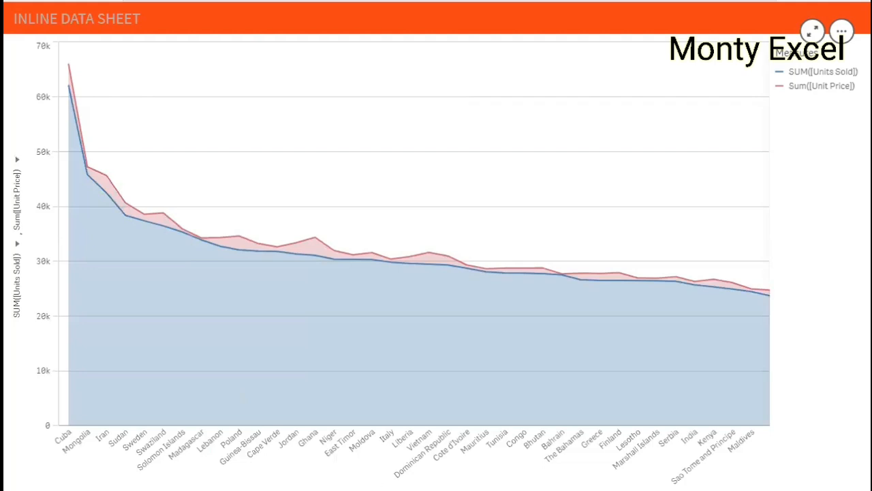
{"action": "left_click", "coordinate": [424, 469]}
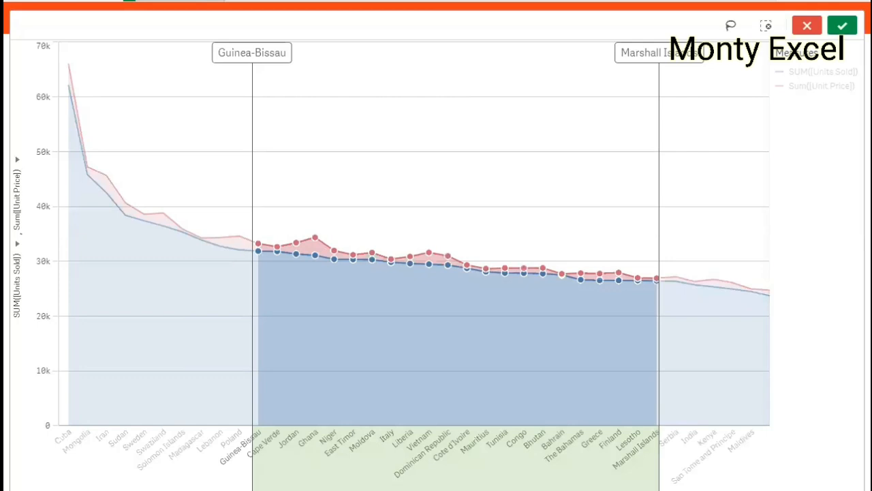
{"action": "key", "text": "Return"}
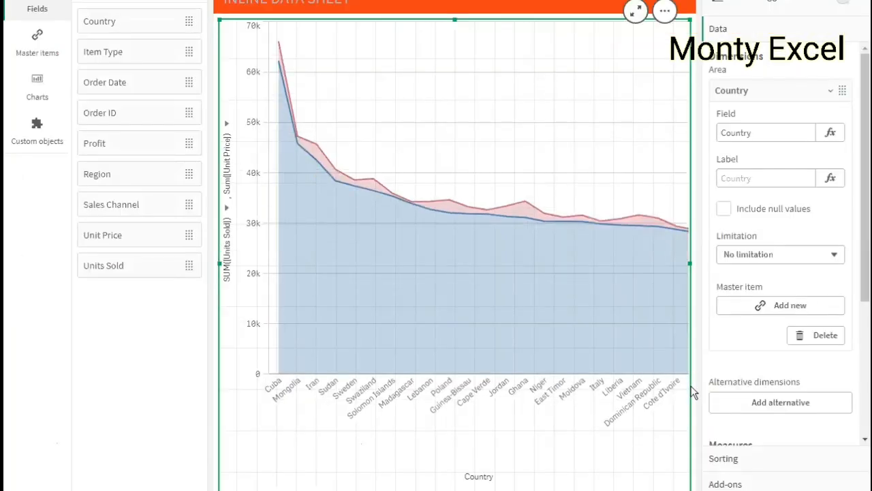
Step: Set the area chart's scrollbar to Mini chart in the presentation settings
{"action": "left_click_drag", "start_coordinate": [860, 235], "coordinate": [856, 340]}
{"action": "scroll", "coordinate": [784, 387], "scroll_direction": "down", "scroll_amount": 2}
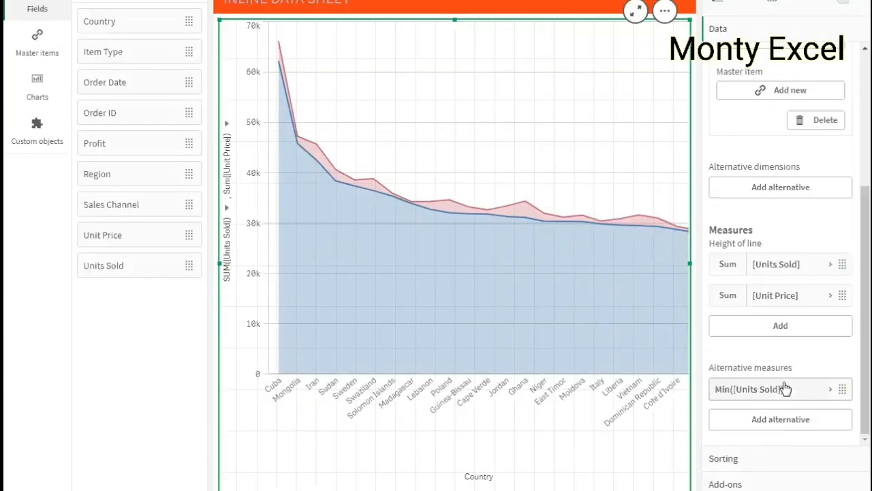
{"action": "left_click", "coordinate": [743, 490]}
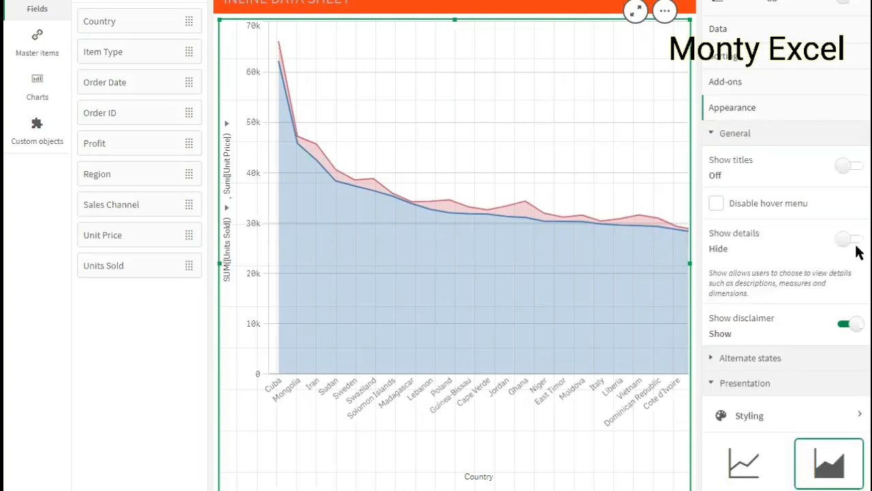
{"action": "scroll", "coordinate": [795, 375], "scroll_direction": "down", "scroll_amount": 5}
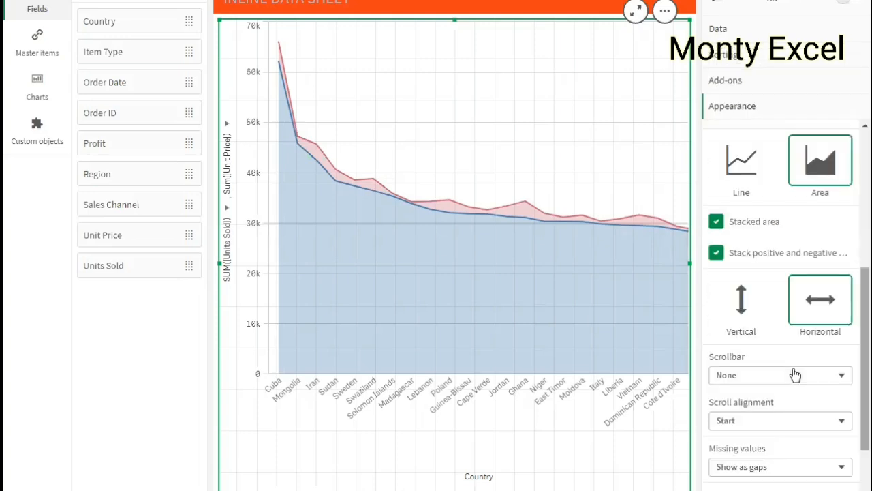
{"action": "left_click", "coordinate": [754, 378]}
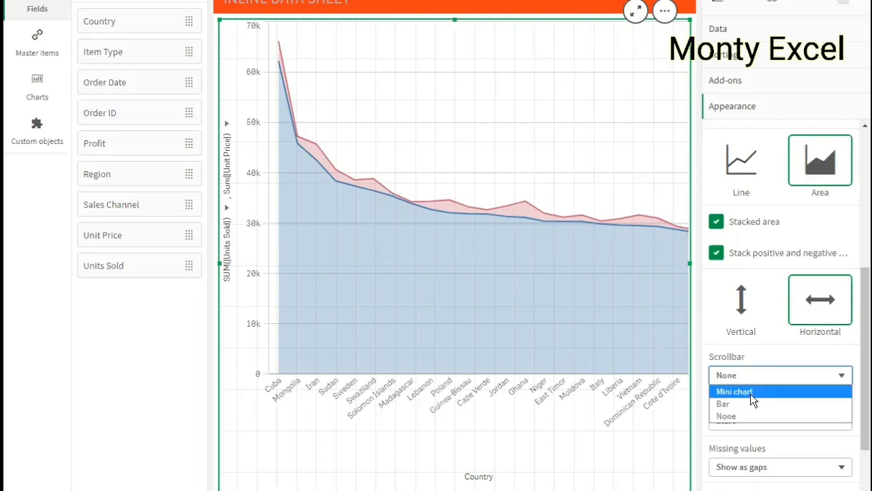
{"action": "left_click", "coordinate": [750, 393]}
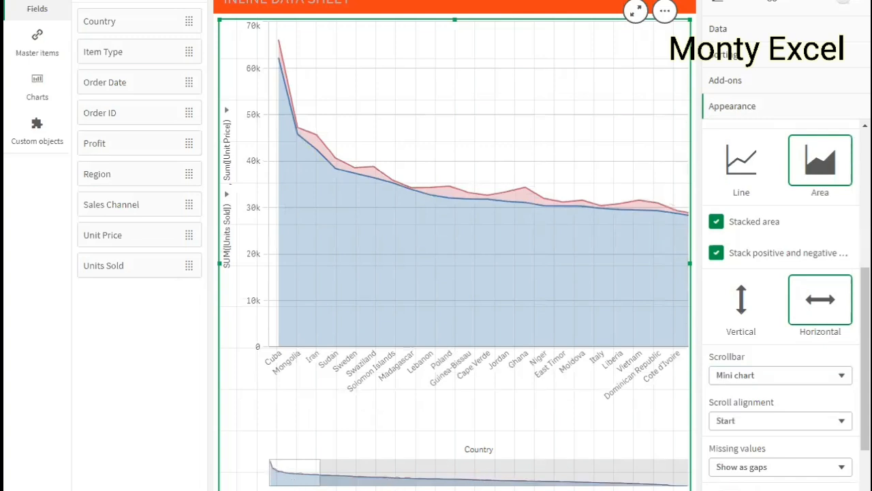
Step: Leave edit mode and examine the stacked areas across all countries through to France
{"action": "key", "text": "ctrl+e"}
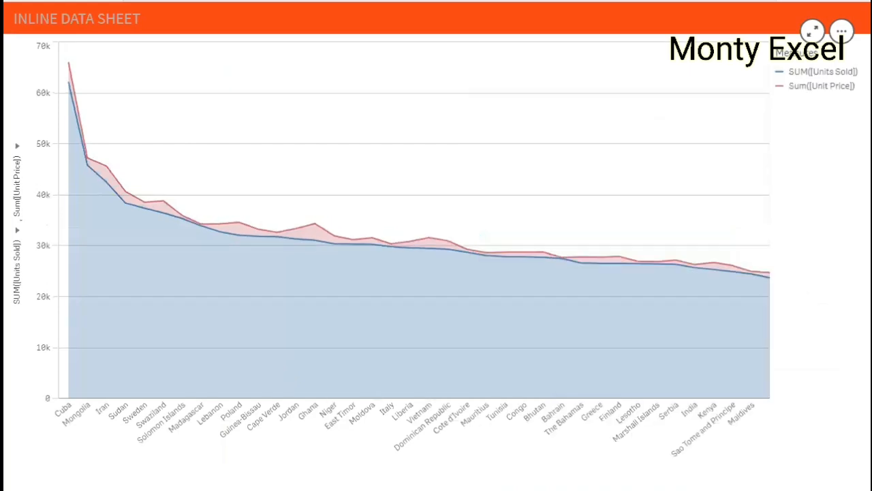
{"action": "scroll", "coordinate": [414, 230], "scroll_direction": "down", "scroll_amount": 5}
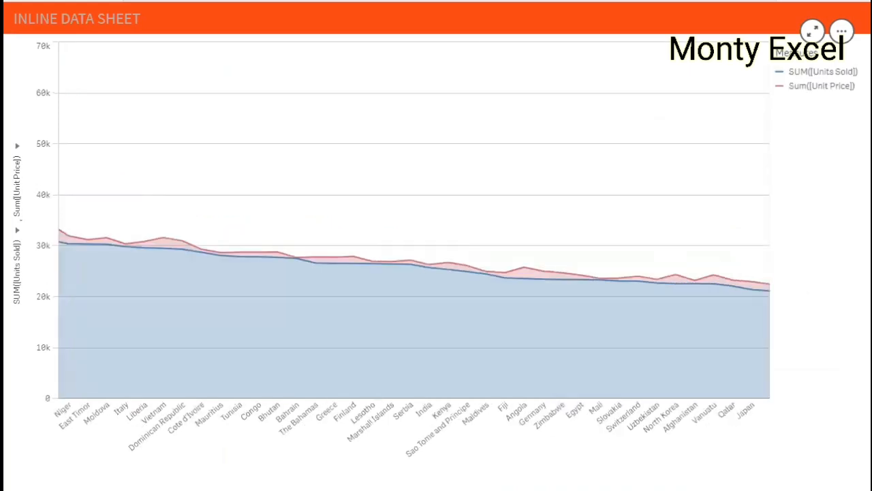
{"action": "scroll", "coordinate": [414, 229], "scroll_direction": "down", "scroll_amount": 5}
{"action": "scroll", "coordinate": [414, 230], "scroll_direction": "down", "scroll_amount": 5}
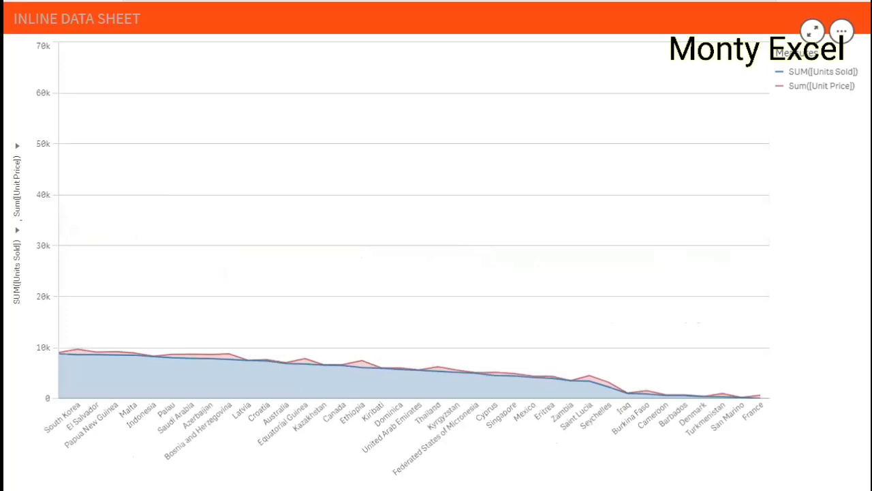
Step: Try the Bar scrollbar on the area chart, and set the scrollbar to None in the presentation settings
{"action": "scroll", "coordinate": [414, 230], "scroll_direction": "up", "scroll_amount": 10}
{"action": "scroll", "coordinate": [414, 230], "scroll_direction": "down", "scroll_amount": 3}
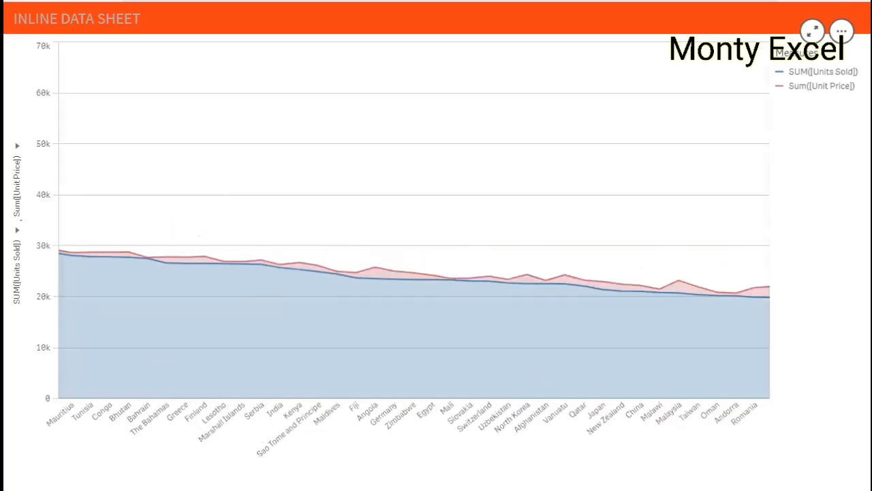
{"action": "scroll", "coordinate": [414, 230], "scroll_direction": "down", "scroll_amount": 10}
{"action": "scroll", "coordinate": [414, 230], "scroll_direction": "up", "scroll_amount": 10}
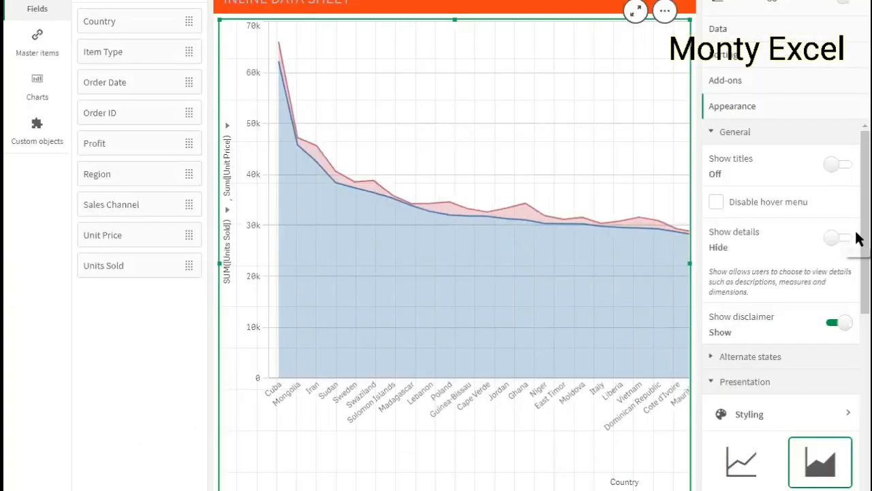
{"action": "scroll", "coordinate": [763, 341], "scroll_direction": "down", "scroll_amount": 3}
{"action": "scroll", "coordinate": [764, 250], "scroll_direction": "down", "scroll_amount": 2}
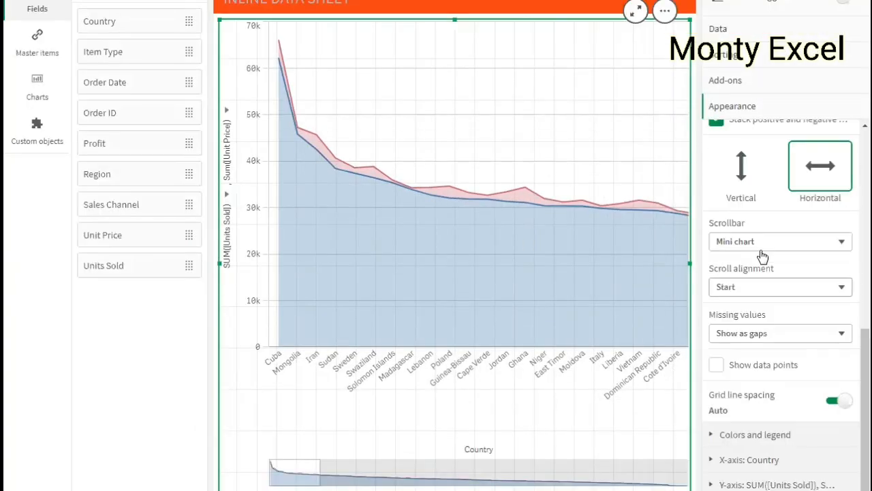
{"action": "left_click", "coordinate": [762, 246]}
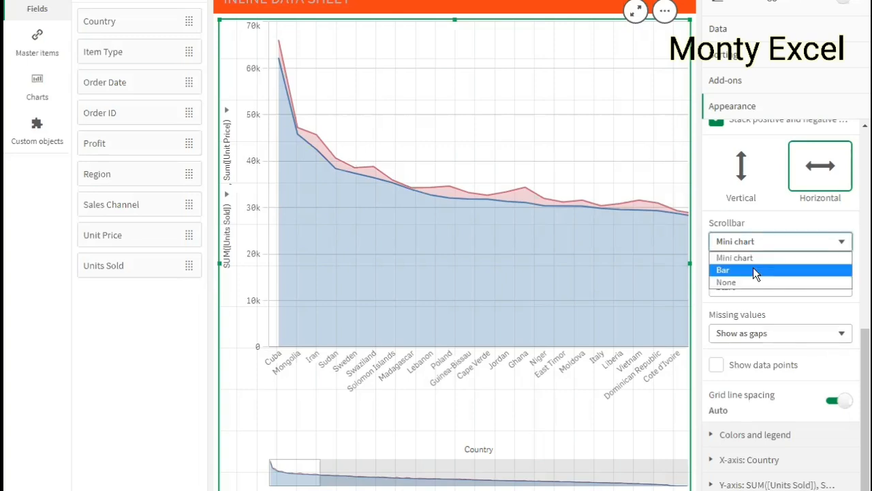
{"action": "left_click", "coordinate": [754, 270]}
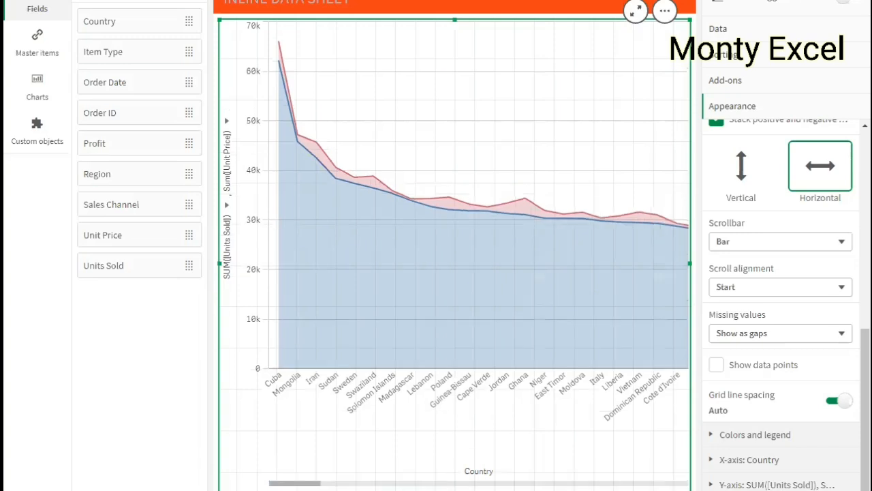
{"action": "left_click", "coordinate": [773, 249]}
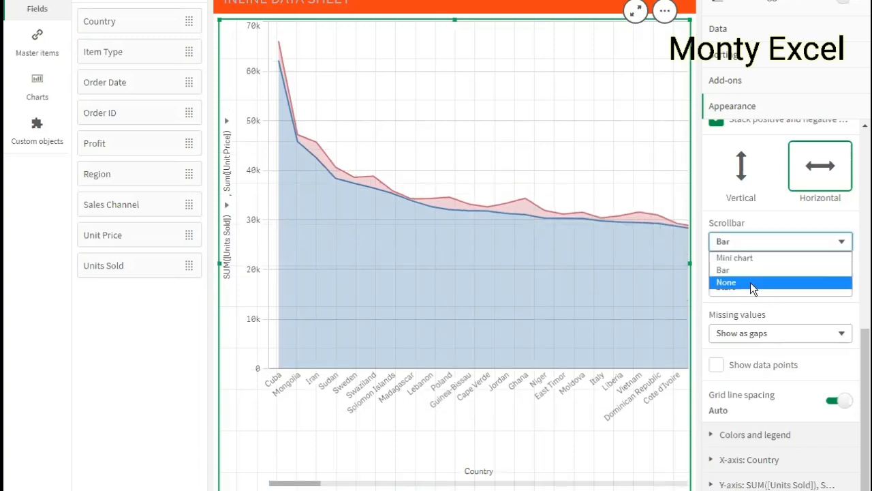
{"action": "left_click", "coordinate": [750, 281]}
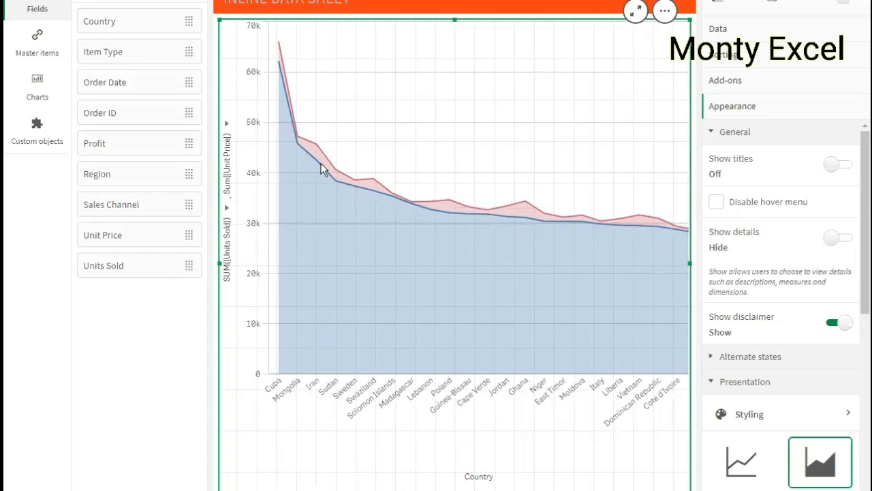
Step: Switch the chart's colors from automatic to custom and choose the Multicolored option
{"action": "left_click", "coordinate": [860, 416]}
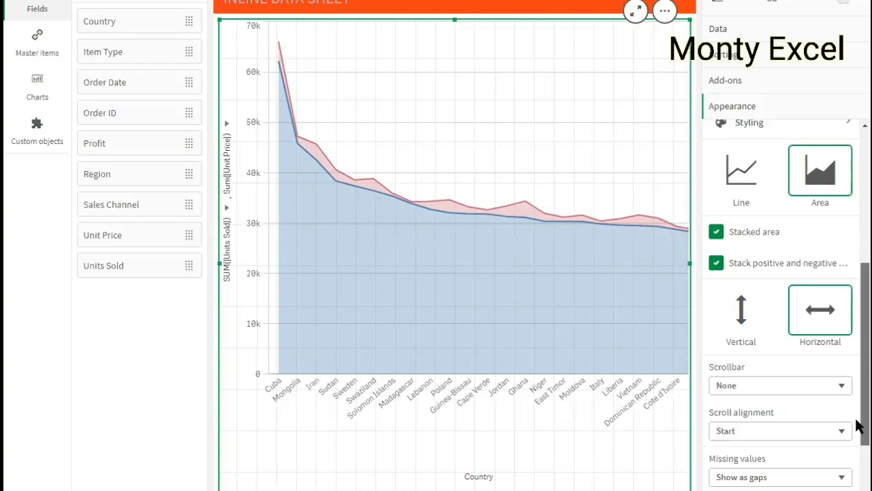
{"action": "scroll", "coordinate": [858, 446], "scroll_direction": "down", "scroll_amount": 2}
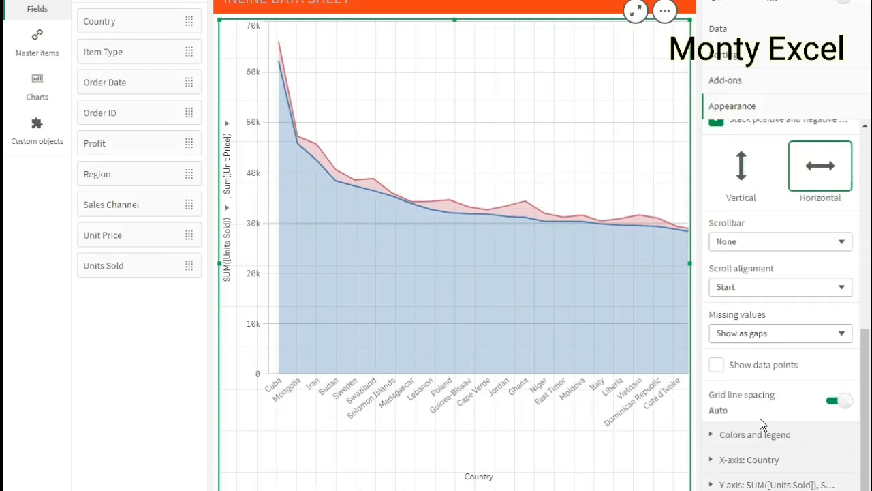
{"action": "left_click", "coordinate": [787, 428]}
{"action": "scroll", "coordinate": [797, 382], "scroll_direction": "down", "scroll_amount": 2}
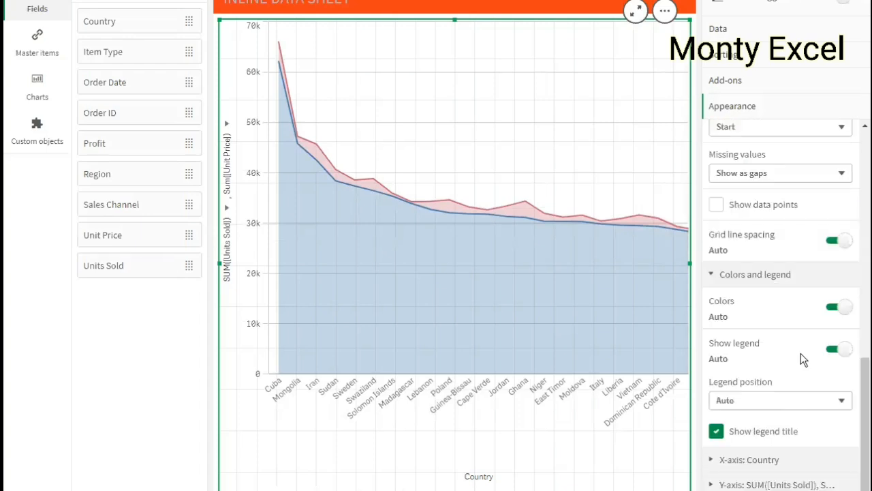
{"action": "left_click", "coordinate": [833, 308]}
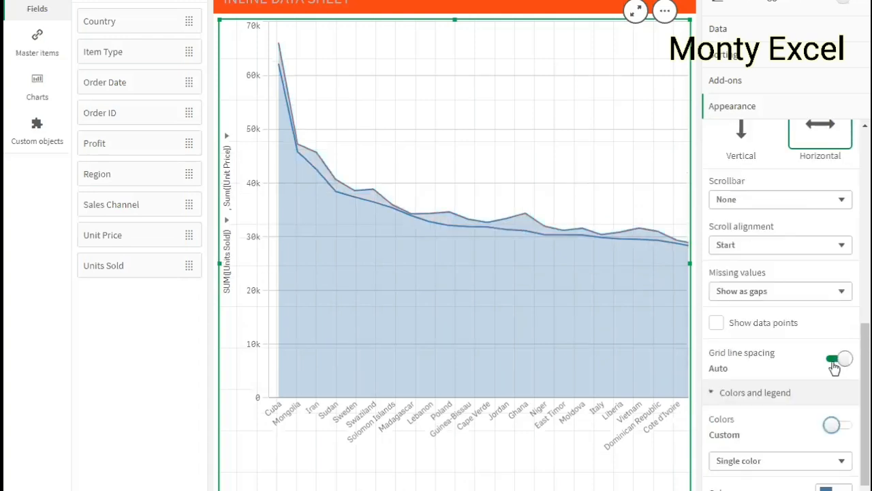
{"action": "scroll", "coordinate": [763, 398], "scroll_direction": "down", "scroll_amount": 1}
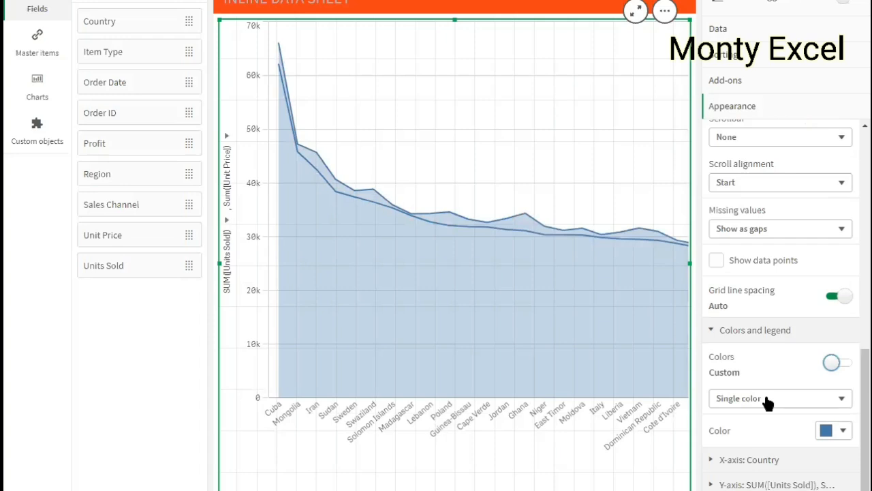
{"action": "left_click", "coordinate": [768, 402]}
{"action": "left_click", "coordinate": [761, 425]}
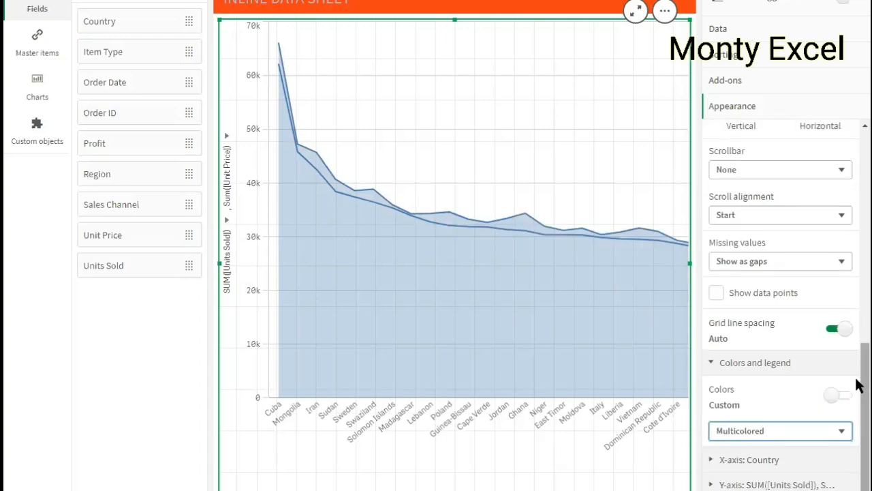
Step: Set the chart's legend position to Bottom
{"action": "scroll", "coordinate": [857, 436], "scroll_direction": "down", "scroll_amount": 2}
{"action": "scroll", "coordinate": [767, 426], "scroll_direction": "down", "scroll_amount": 2}
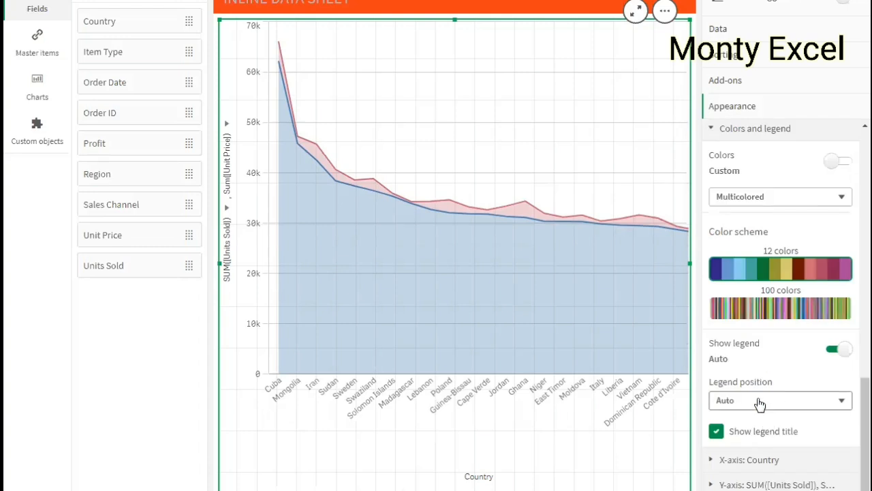
{"action": "left_click", "coordinate": [760, 403]}
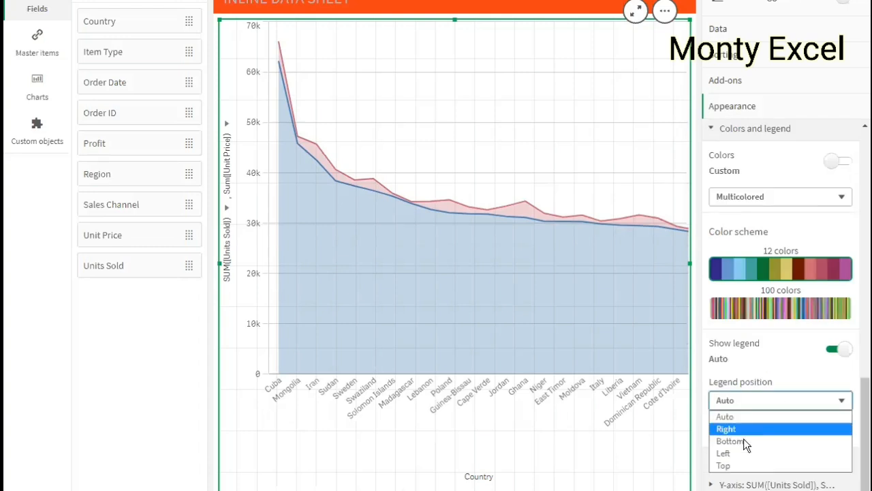
{"action": "left_click", "coordinate": [745, 441]}
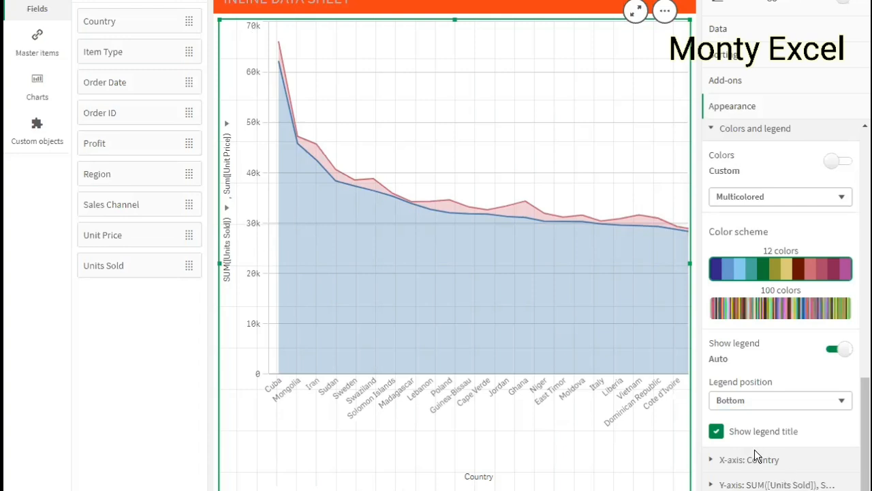
Step: Open the Y-axis settings and turn on data points for the area chart
{"action": "left_click", "coordinate": [793, 484]}
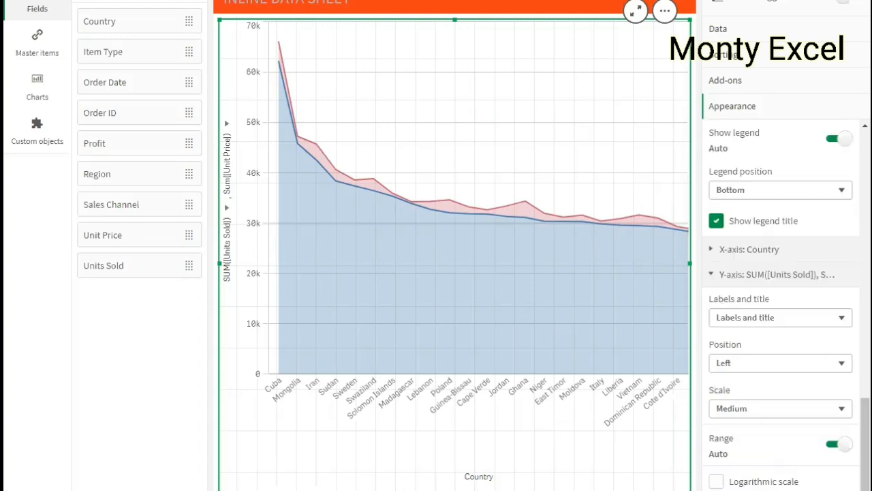
{"action": "left_click_drag", "start_coordinate": [863, 446], "coordinate": [863, 308]}
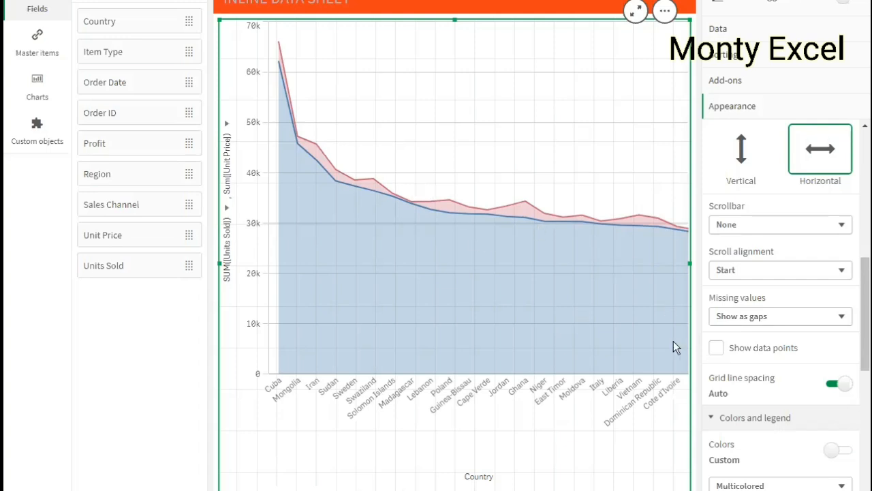
{"action": "left_click", "coordinate": [717, 348]}
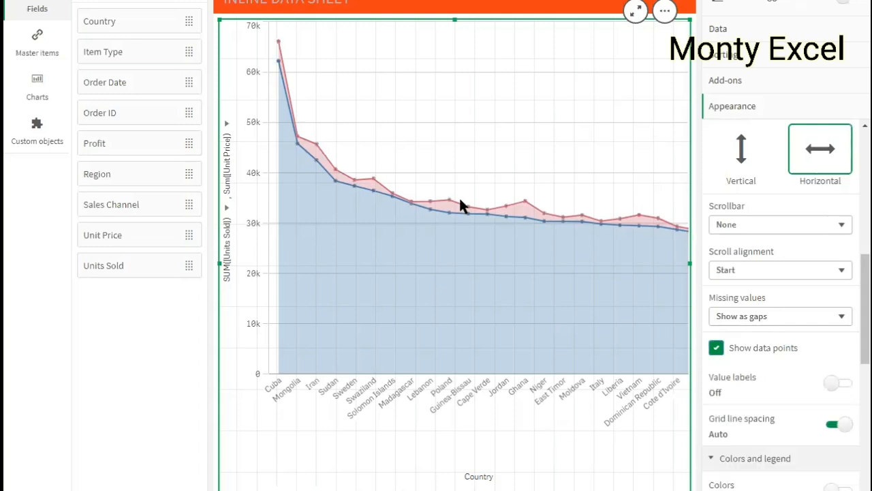
{"action": "key", "text": "ctrl+e"}
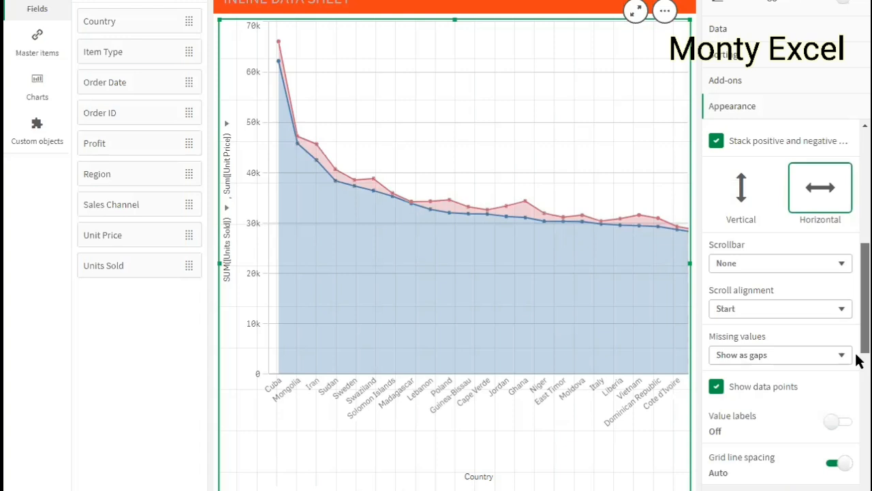
Step: Turn on automatic value labels and view the labelled chart along the country axis outside edit mode
{"action": "scroll", "coordinate": [857, 355], "scroll_direction": "down", "scroll_amount": 3}
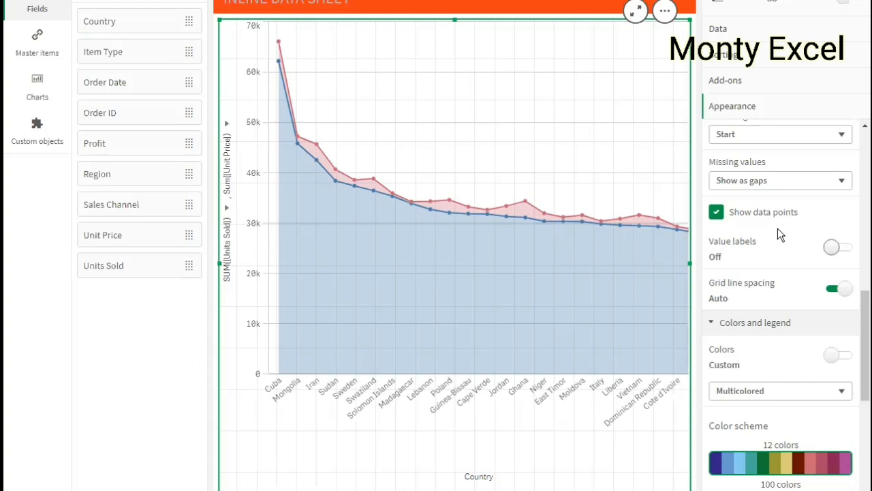
{"action": "left_click", "coordinate": [837, 248]}
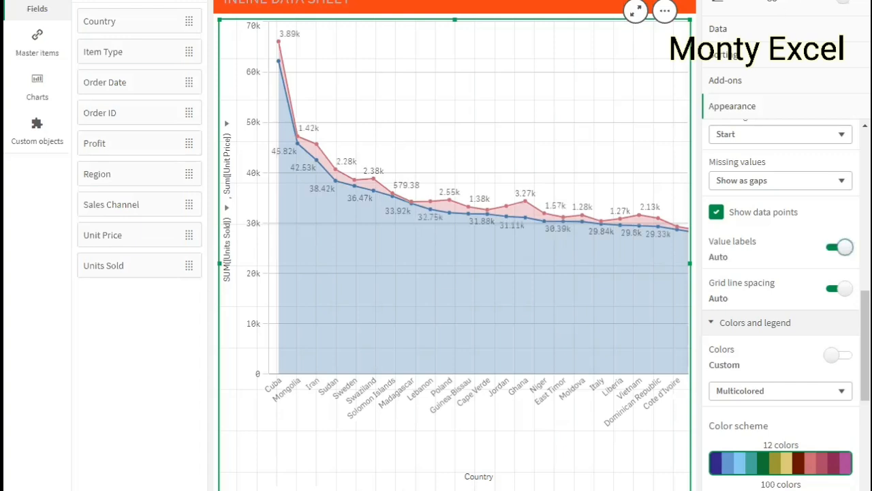
{"action": "key", "text": "ctrl+e"}
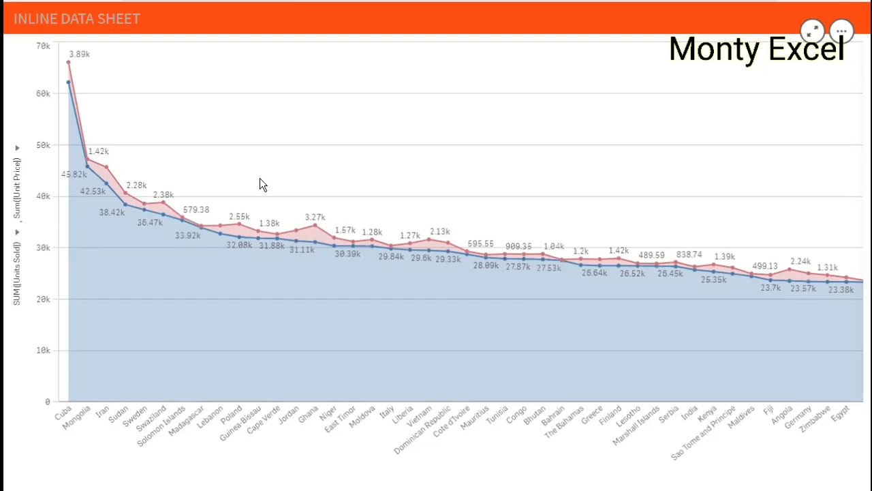
{"action": "left_click_drag", "start_coordinate": [416, 331], "coordinate": [286, 253]}
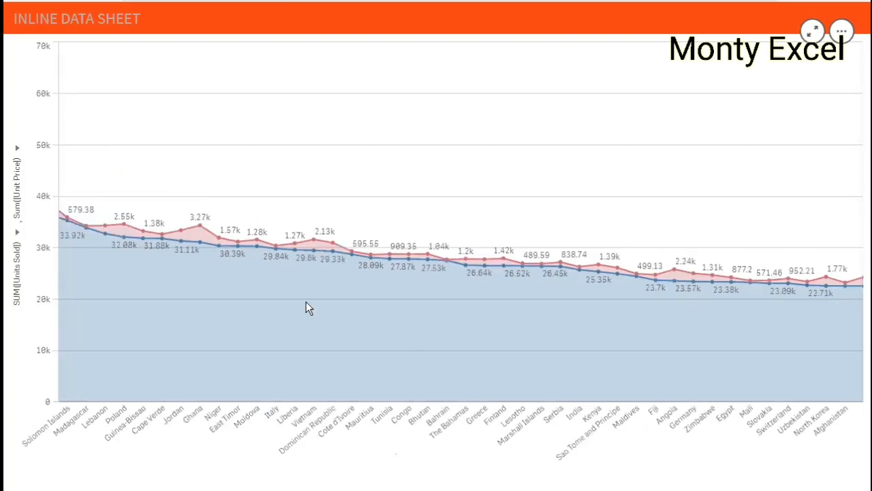
{"action": "scroll", "coordinate": [306, 301], "scroll_direction": "up", "scroll_amount": 3}
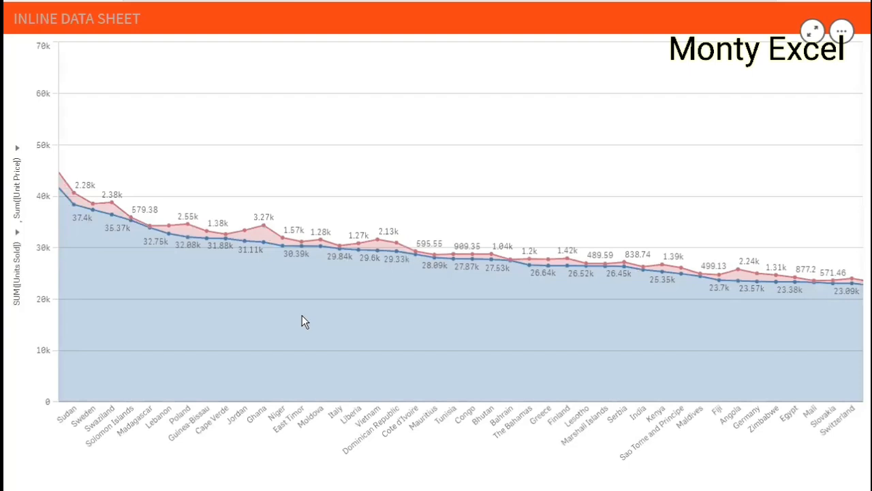
{"action": "left_click", "coordinate": [210, 202]}
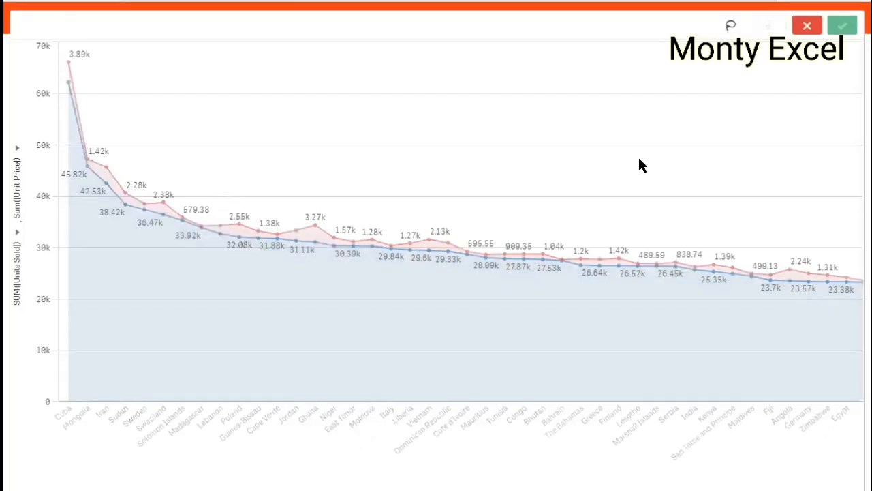
{"action": "scroll", "coordinate": [534, 396], "scroll_direction": "down", "scroll_amount": 1}
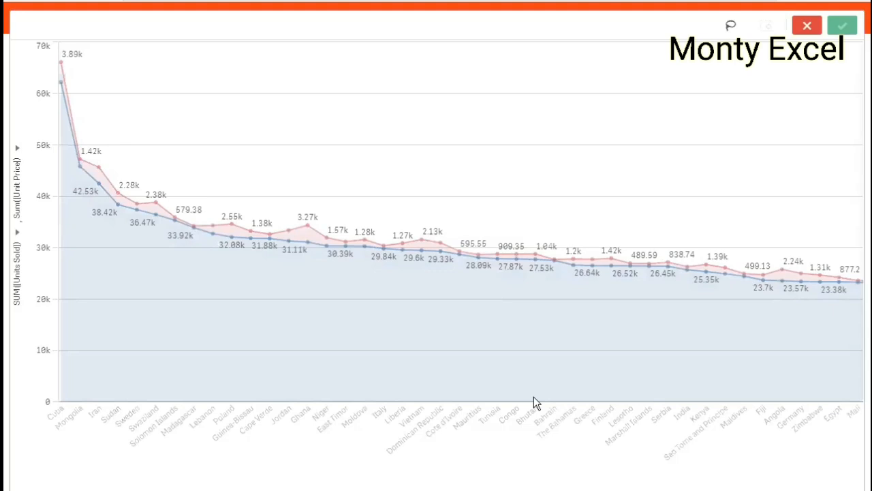
{"action": "left_click", "coordinate": [809, 26]}
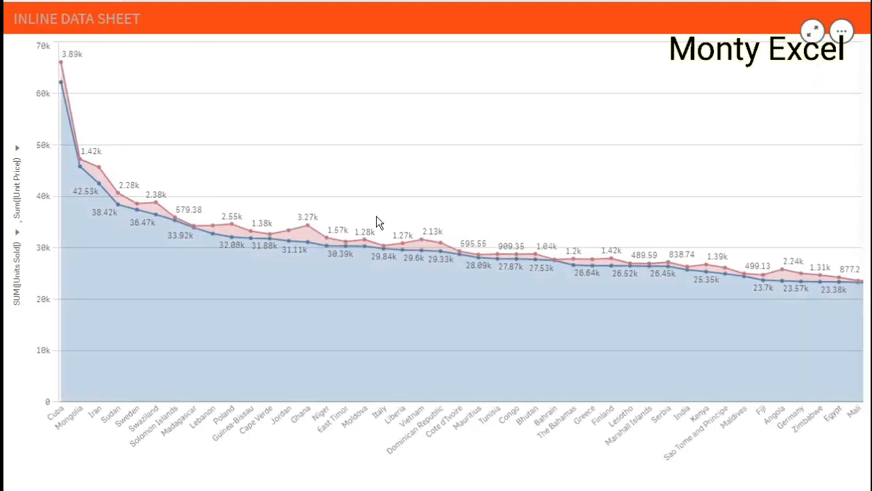
Step: Try a lasso selection of the countries from Ghana to Cote d'Ivoire on the area chart
{"action": "scroll", "coordinate": [376, 205], "scroll_direction": "up", "scroll_amount": 1}
{"action": "left_click", "coordinate": [455, 193]}
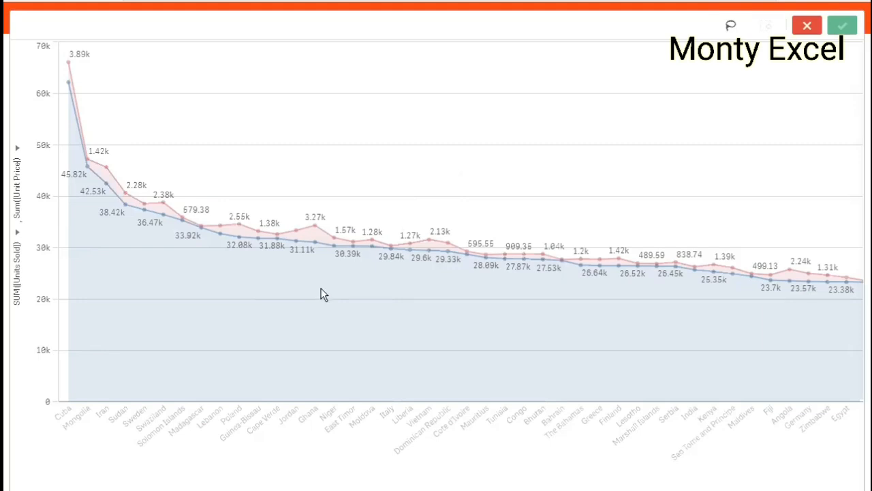
{"action": "left_click", "coordinate": [731, 27]}
{"action": "left_click", "coordinate": [732, 29]}
{"action": "left_click", "coordinate": [730, 27]}
{"action": "mouse_move", "coordinate": [298, 202]}
{"action": "left_mouse_down"}
{"action": "mouse_move", "coordinate": [480, 255]}
{"action": "mouse_move", "coordinate": [359, 191]}
{"action": "mouse_move", "coordinate": [323, 200]}
{"action": "left_mouse_up"}
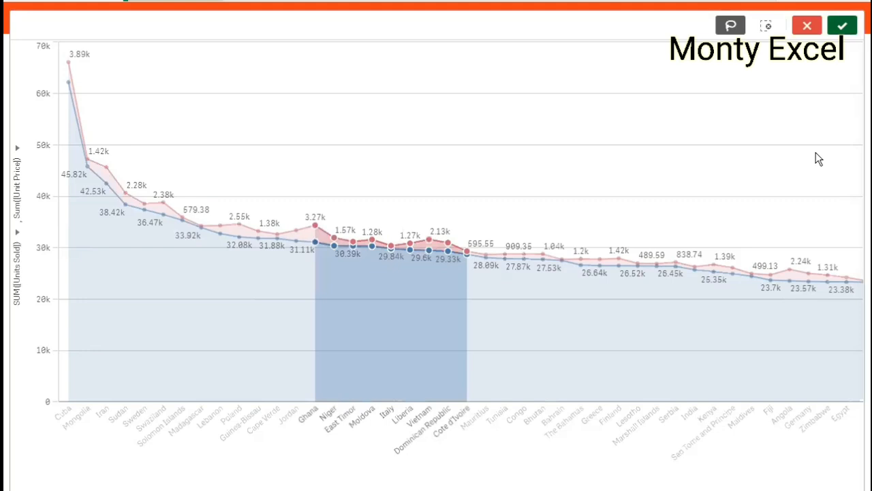
{"action": "key", "text": "Return"}
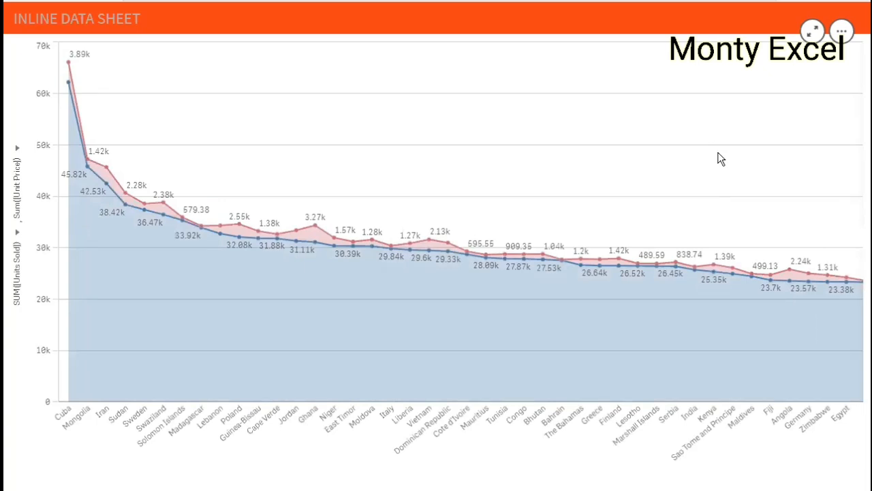
Step: View the area chart in full screen, restore it and look over its options menu
{"action": "left_click", "coordinate": [812, 33]}
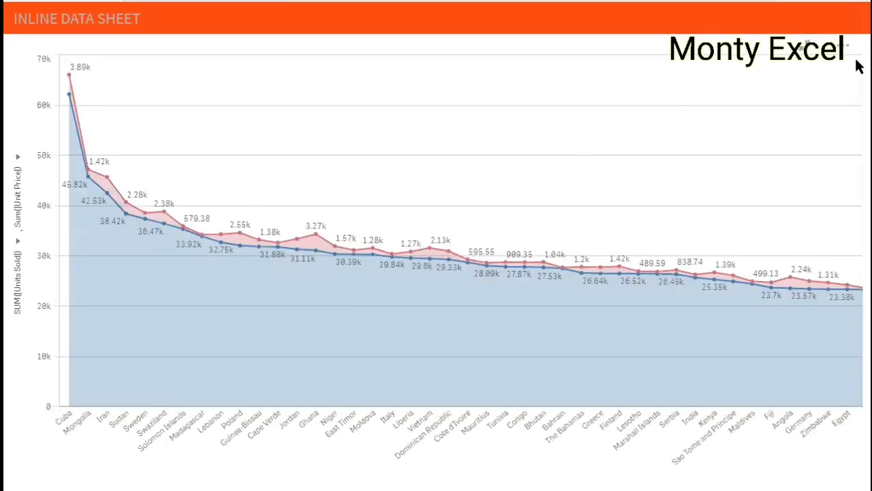
{"action": "left_click", "coordinate": [808, 52]}
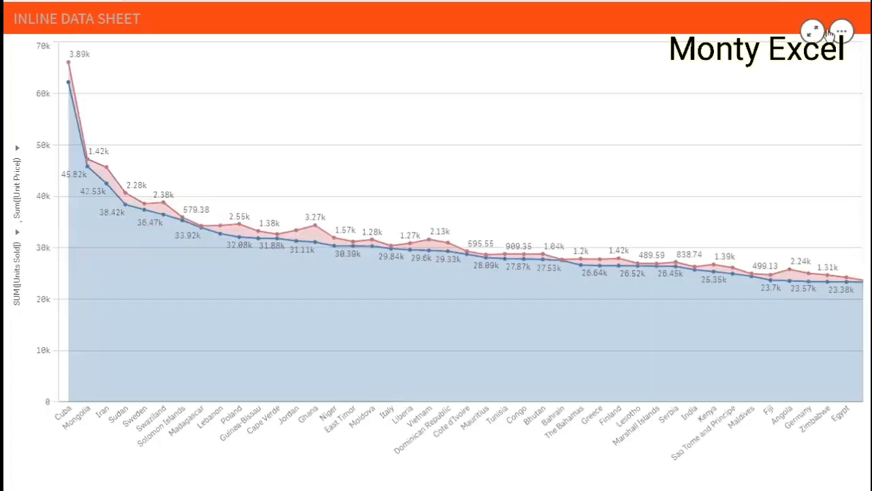
{"action": "left_click", "coordinate": [843, 33]}
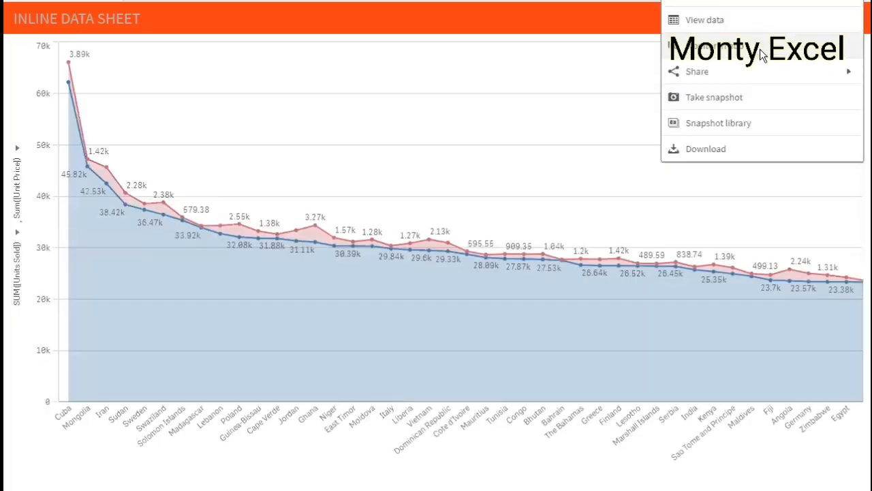
{"action": "left_click", "coordinate": [596, 124]}
{"action": "left_click", "coordinate": [548, 116]}
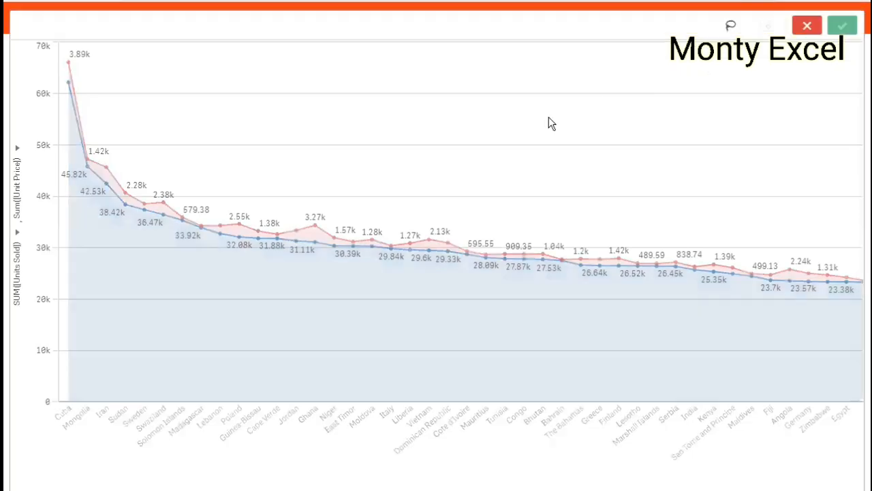
Step: Select Cape Verde, Italy, Mauritius and The Bahamas as individual points on the area chart and close the selection
{"action": "left_click", "coordinate": [731, 26]}
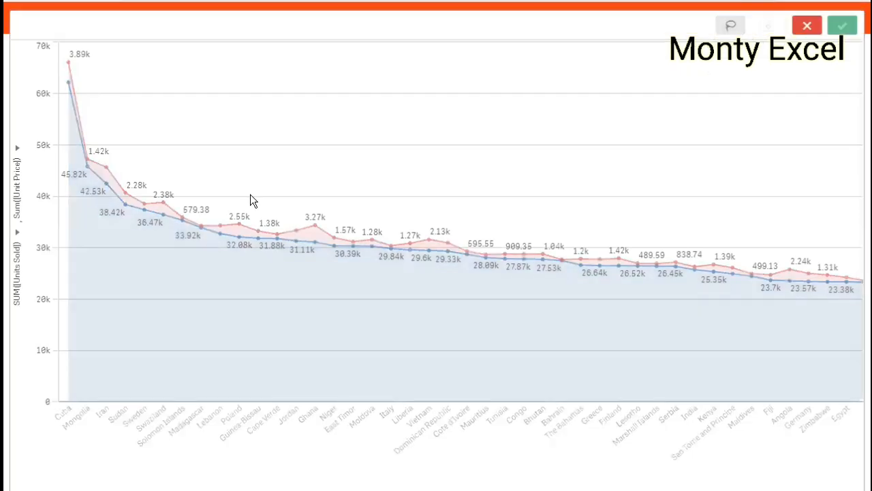
{"action": "left_click", "coordinate": [288, 239]}
{"action": "left_click", "coordinate": [391, 246]}
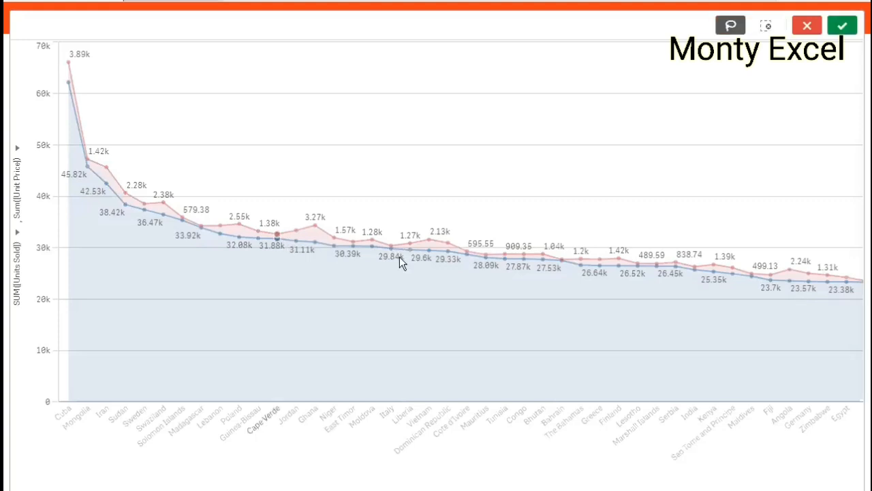
{"action": "left_click", "coordinate": [489, 256]}
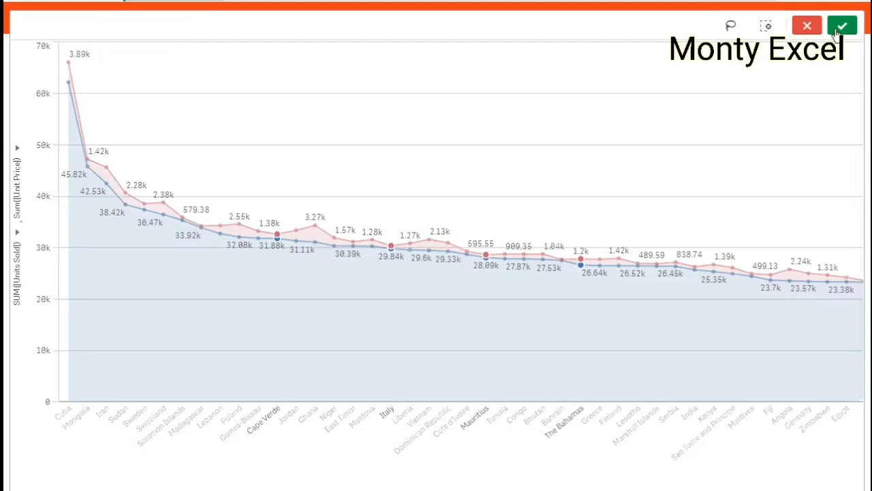
{"action": "key", "text": "Return"}
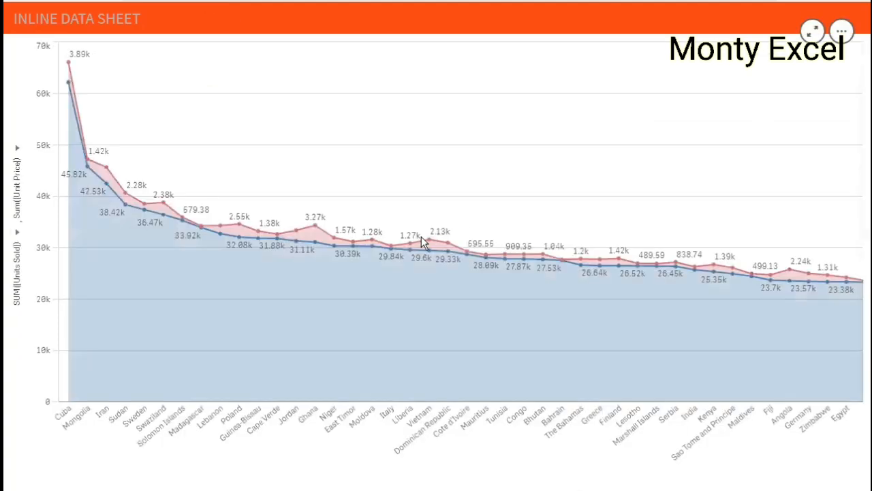
Step: Lasso the countries from Lebanon to India on the area chart, confirm the selection and view the filtered chart
{"action": "left_click", "coordinate": [701, 122]}
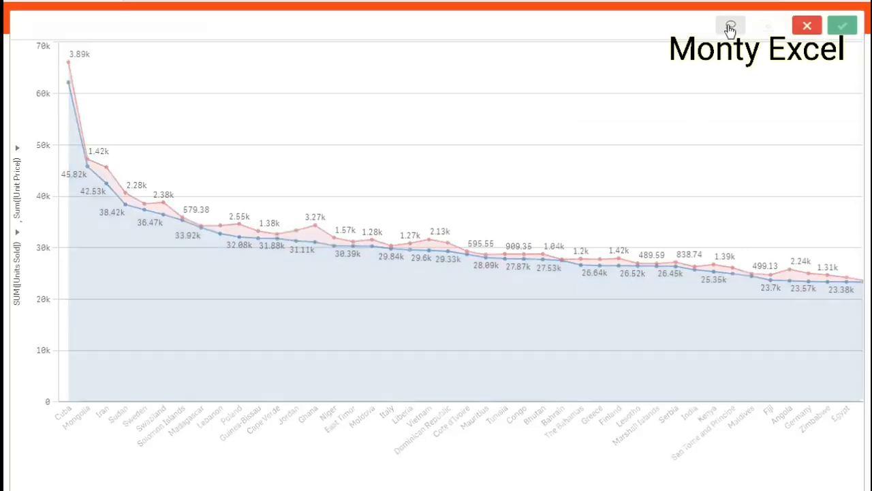
{"action": "mouse_move", "coordinate": [182, 155]}
{"action": "left_mouse_down"}
{"action": "mouse_move", "coordinate": [292, 343]}
{"action": "mouse_move", "coordinate": [600, 417]}
{"action": "mouse_move", "coordinate": [722, 329]}
{"action": "mouse_move", "coordinate": [620, 212]}
{"action": "mouse_move", "coordinate": [416, 208]}
{"action": "mouse_move", "coordinate": [183, 156]}
{"action": "left_mouse_up"}
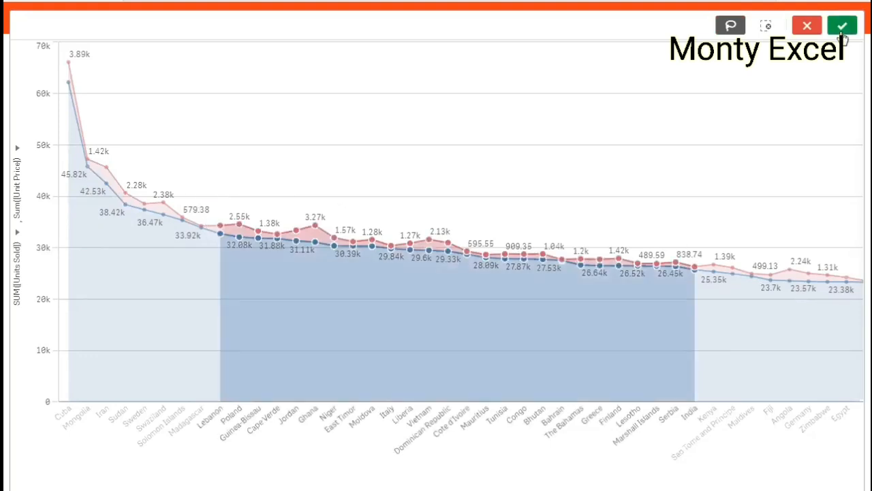
{"action": "left_click", "coordinate": [842, 32]}
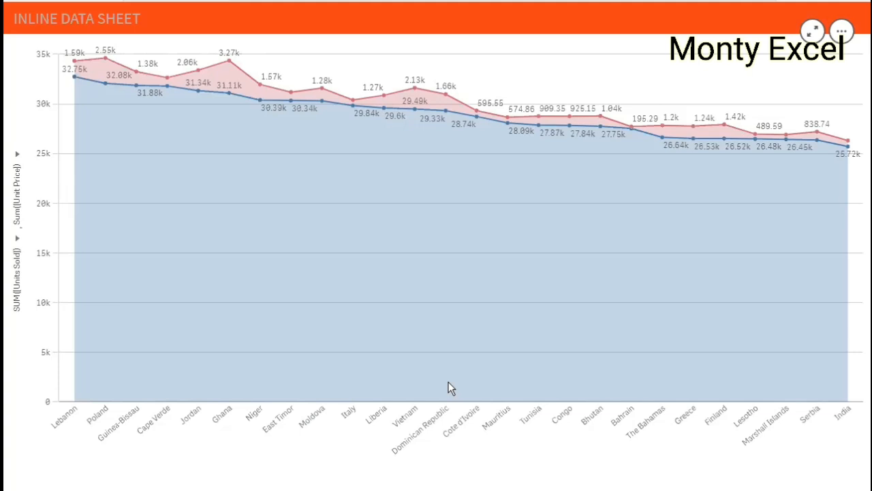
{"action": "scroll", "coordinate": [449, 381], "scroll_direction": "down", "scroll_amount": 2}
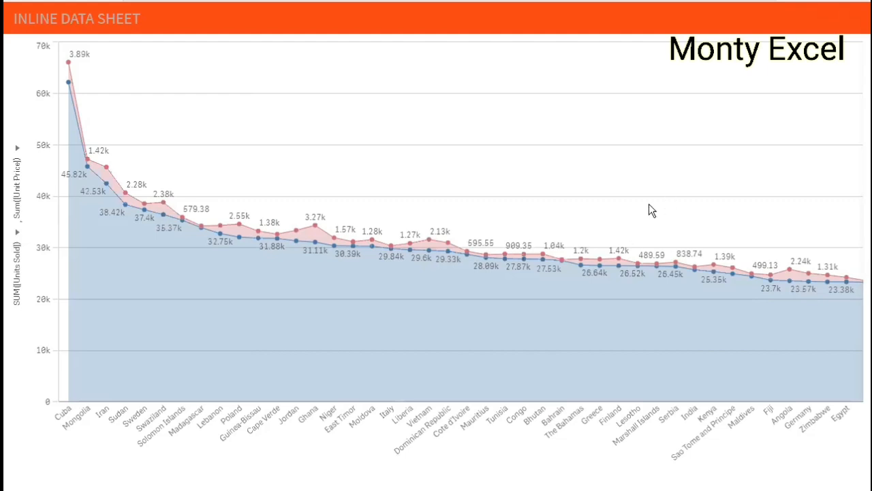
Step: Open the area chart's styling in edit mode and increase the data point size and the line thickness
{"action": "key", "text": "ctrl+e"}
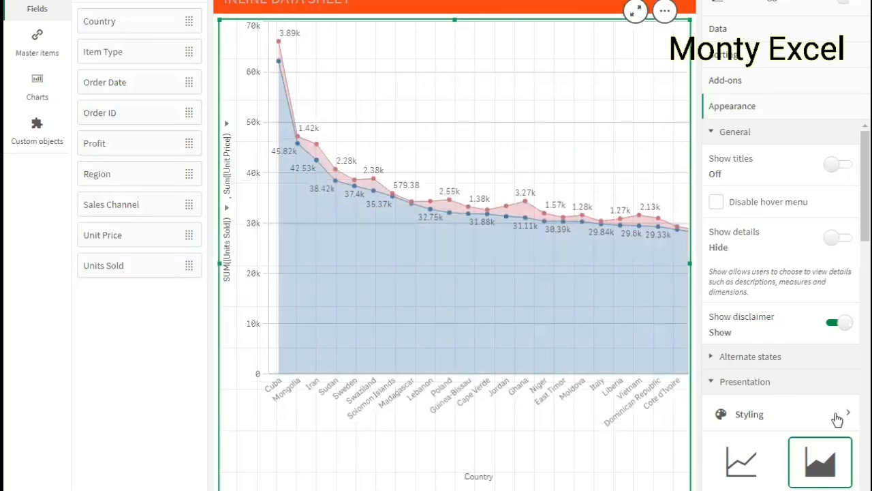
{"action": "left_click", "coordinate": [837, 417]}
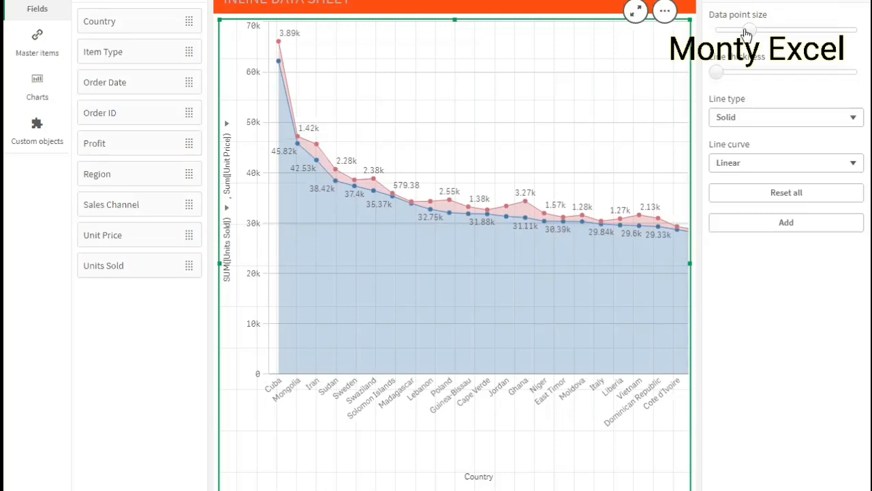
{"action": "left_click_drag", "start_coordinate": [749, 35], "coordinate": [816, 36]}
{"action": "left_click", "coordinate": [832, 34]}
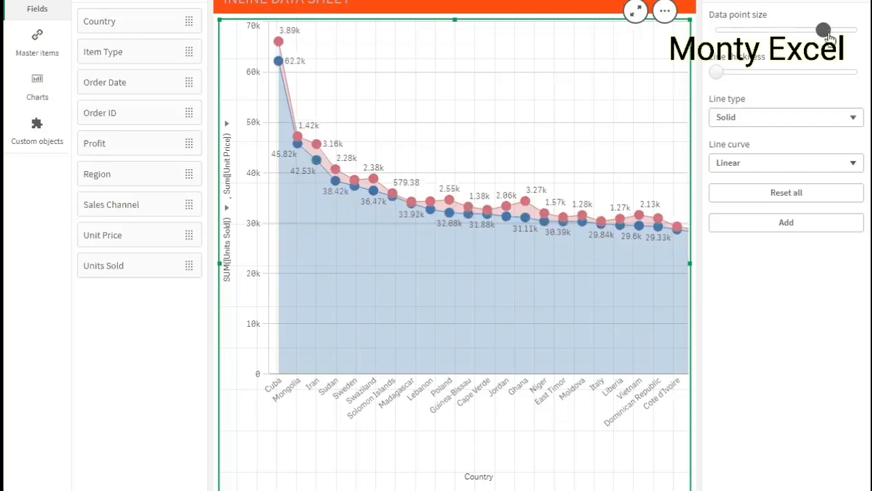
{"action": "left_click_drag", "start_coordinate": [718, 74], "coordinate": [789, 73]}
{"action": "left_click", "coordinate": [830, 73]}
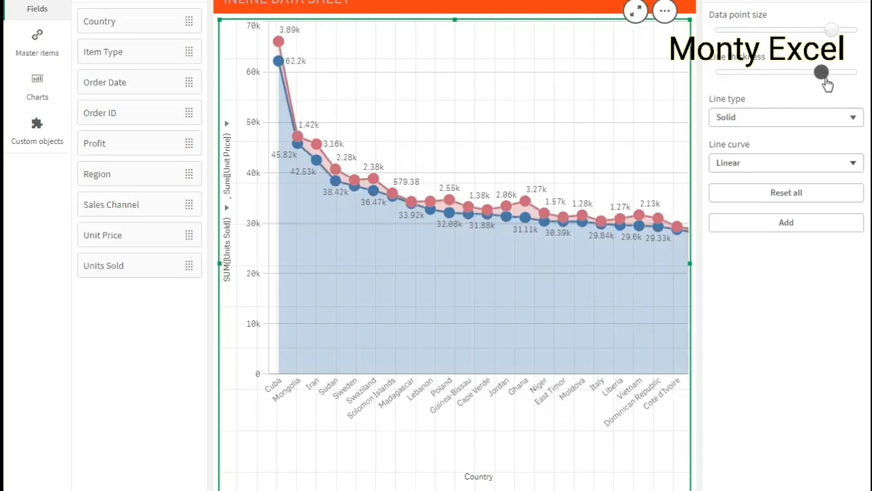
Step: Set the chart's line type to Dashed, and try the Monotone line curve before setting it back to Linear
{"action": "left_click", "coordinate": [778, 123]}
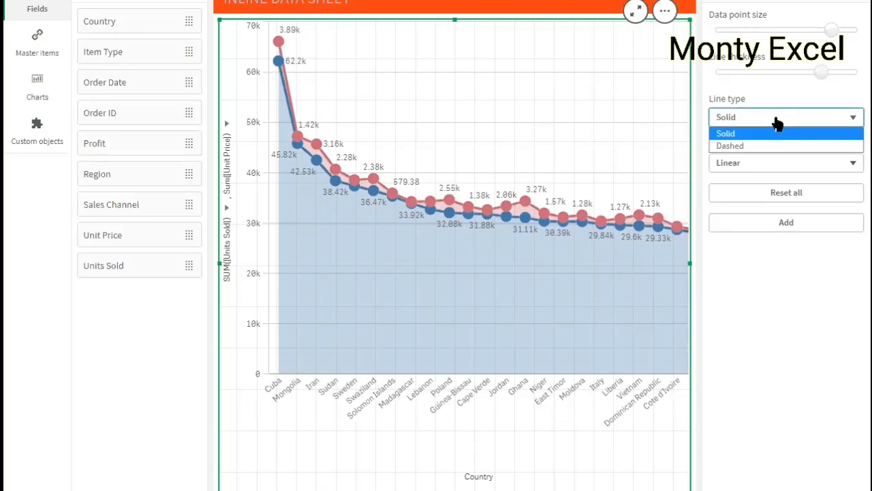
{"action": "left_click", "coordinate": [762, 146]}
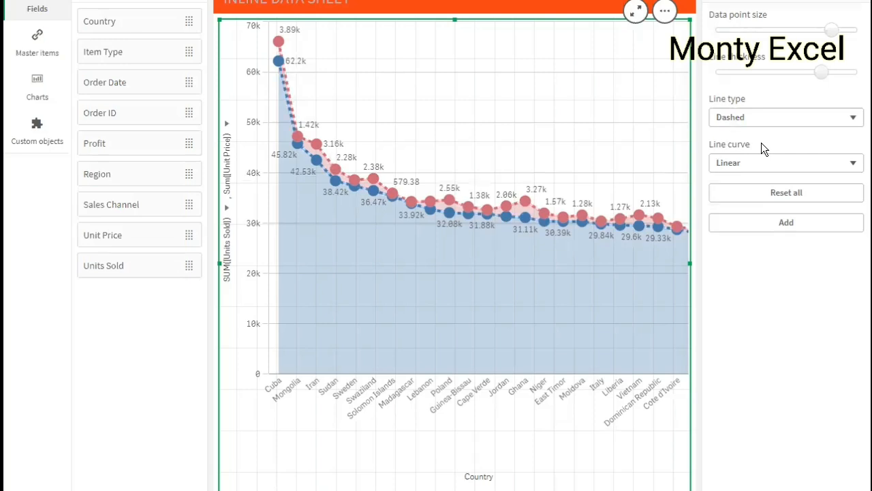
{"action": "left_click", "coordinate": [756, 168]}
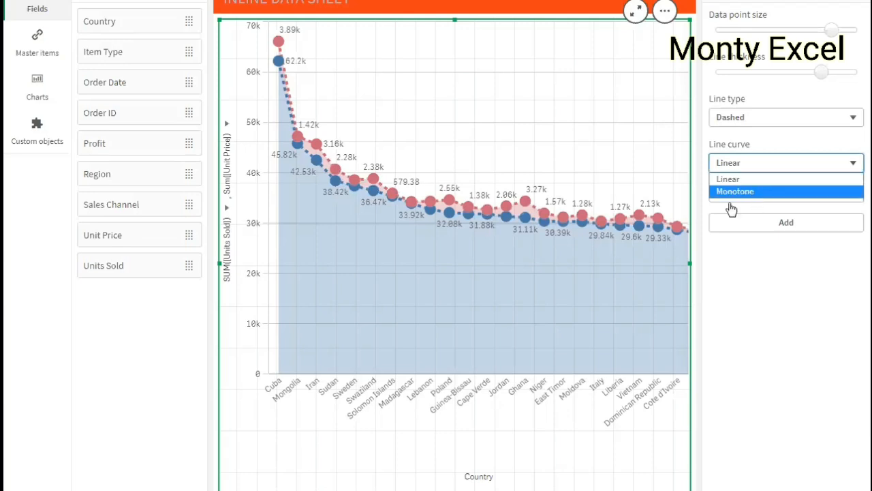
{"action": "key", "text": "Return"}
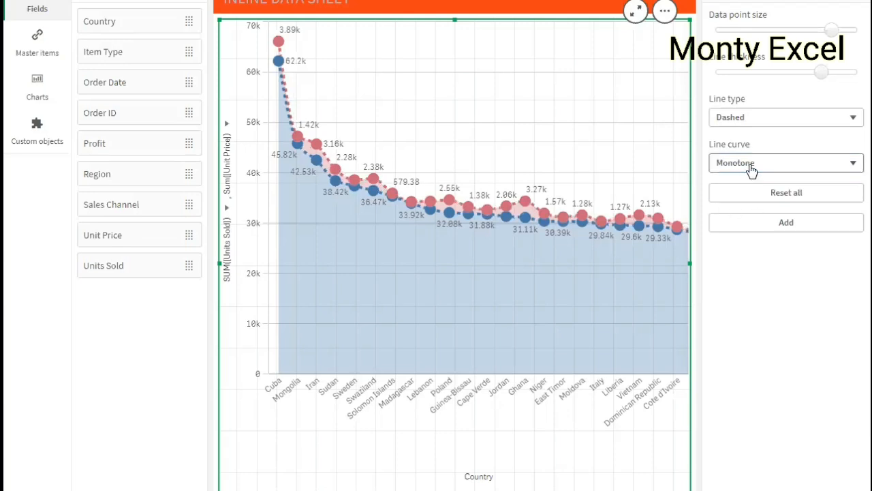
{"action": "left_click", "coordinate": [750, 171]}
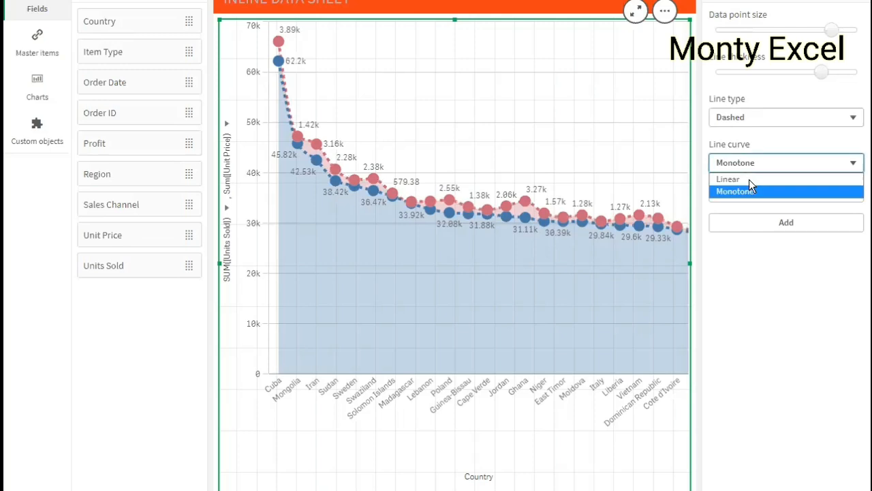
{"action": "left_click", "coordinate": [749, 179]}
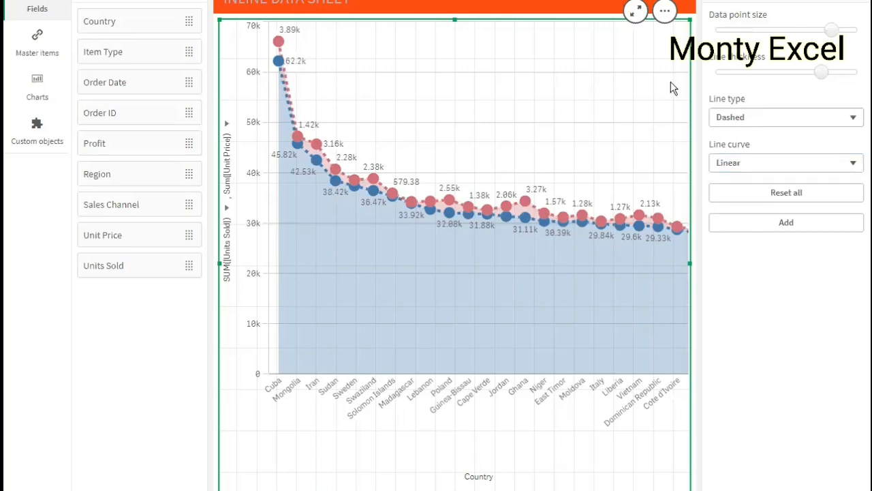
Step: Copy the HOME PAGE button from the TABLE sheet and return to the INLINE DATA SHEET
{"action": "left_click", "coordinate": [763, 66]}
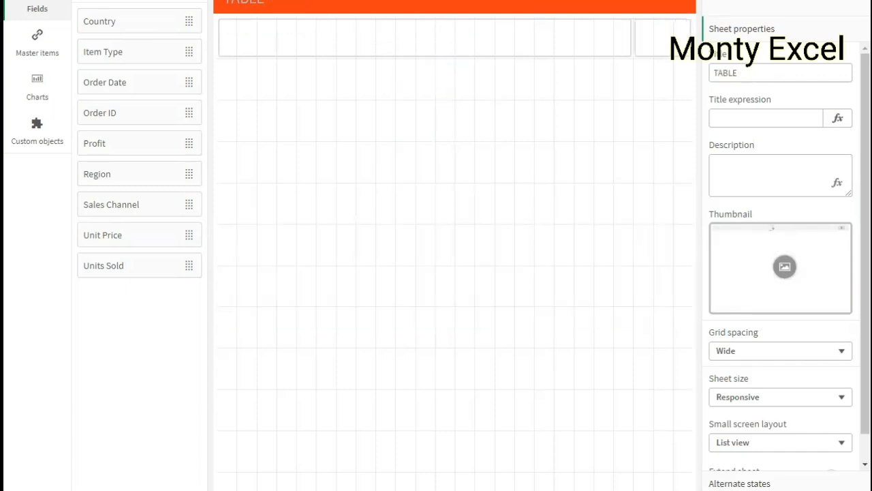
{"action": "left_click", "coordinate": [668, 44]}
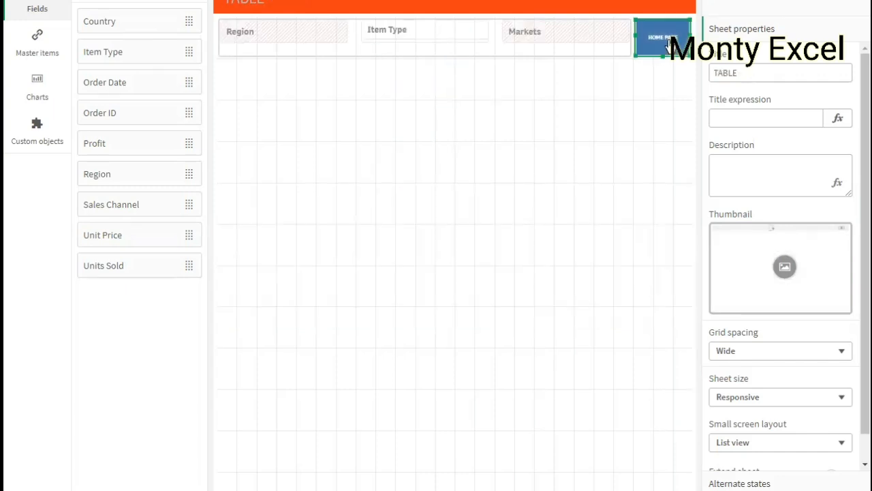
{"action": "right_click", "coordinate": [668, 45]}
{"action": "left_click", "coordinate": [696, 47]}
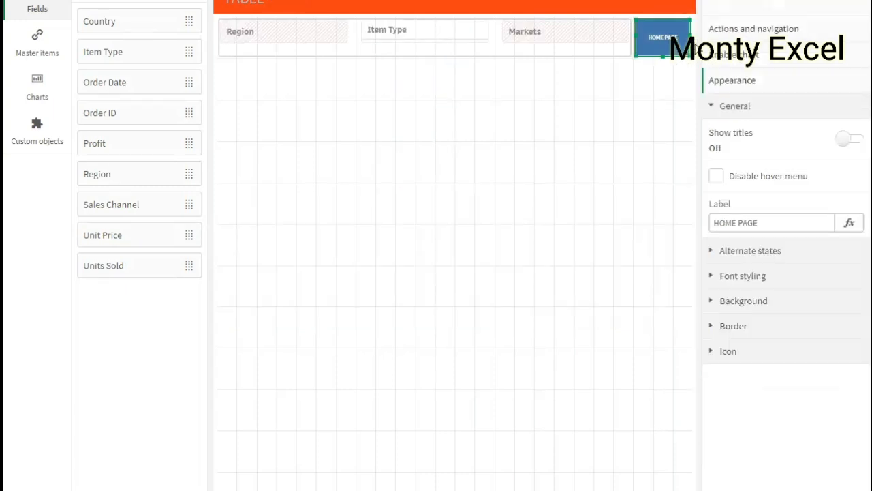
{"action": "key", "text": "Escape"}
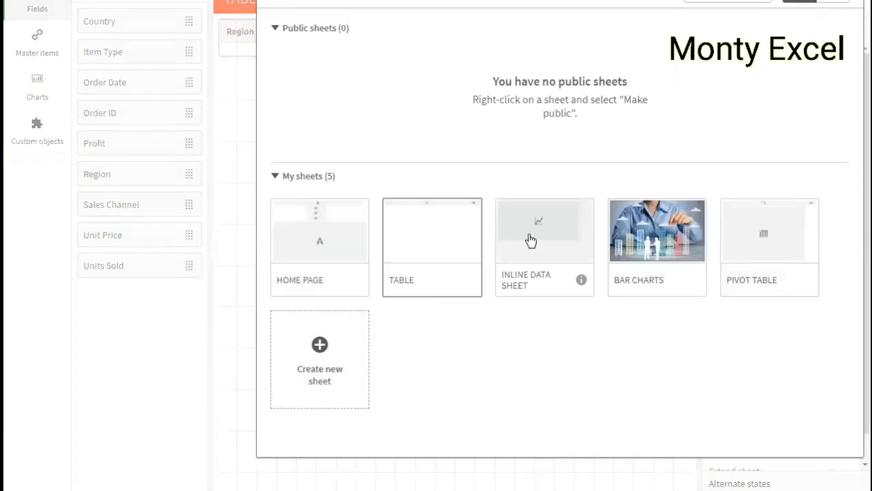
{"action": "key", "text": "Escape"}
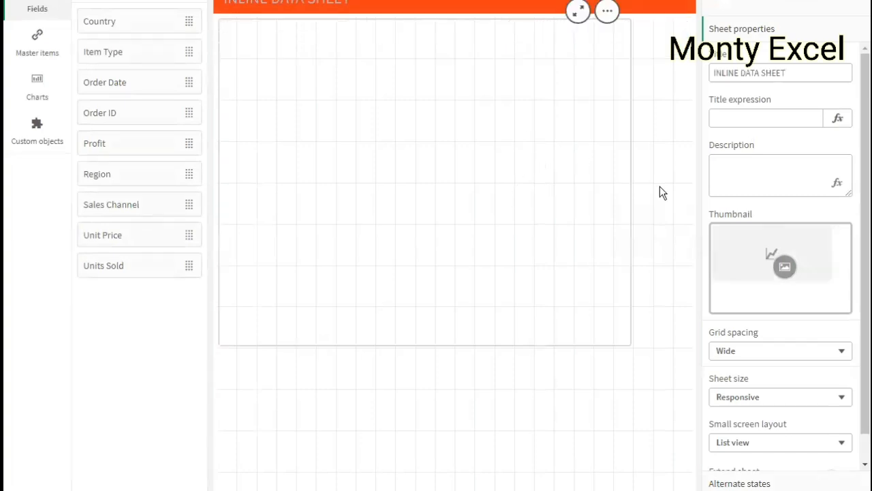
Step: Retitle the sheet LINE GRAPH and paste the copied HOME PAGE button into the free space beside the area chart
{"action": "left_click_drag", "start_coordinate": [794, 75], "coordinate": [677, 65]}
{"action": "type", "text": "LI"}
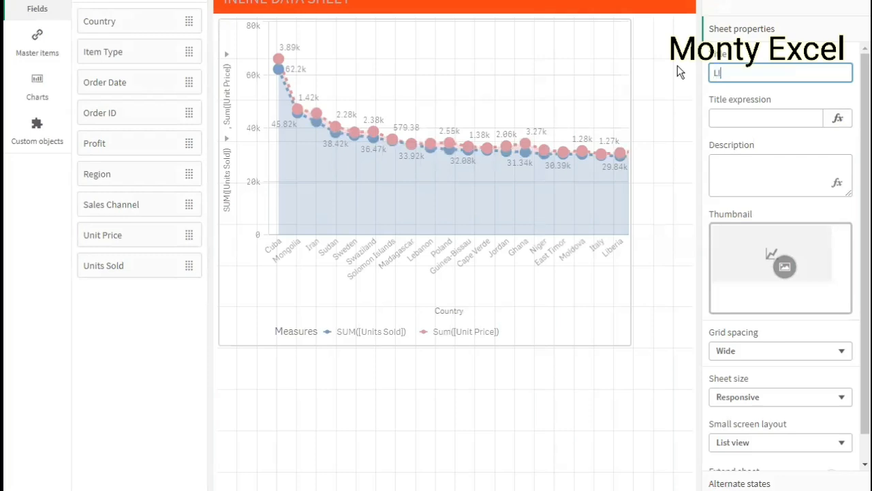
{"action": "type", "text": "NE GRAPH"}
{"action": "key", "text": "Return"}
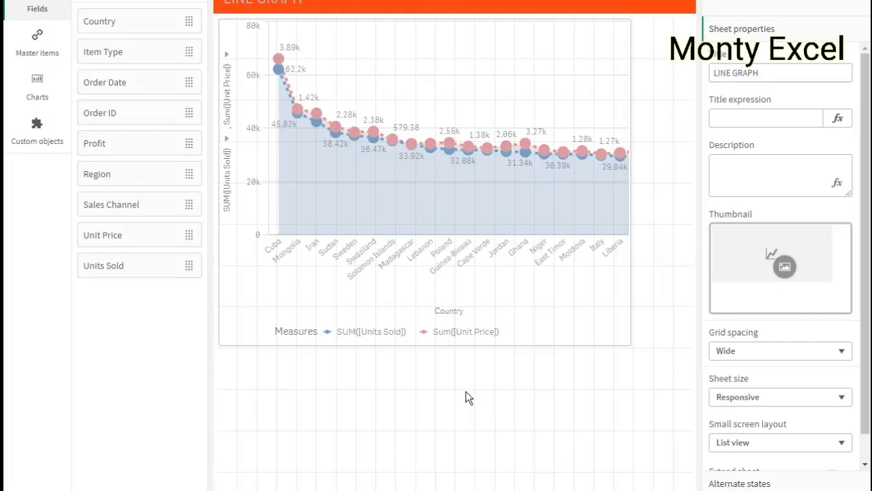
{"action": "key", "text": "ctrl+v"}
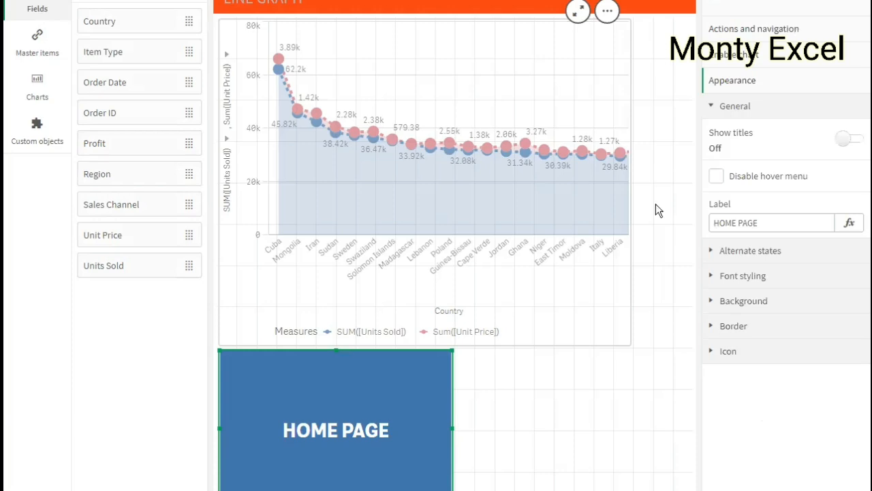
{"action": "left_click_drag", "start_coordinate": [663, 263], "coordinate": [672, 56]}
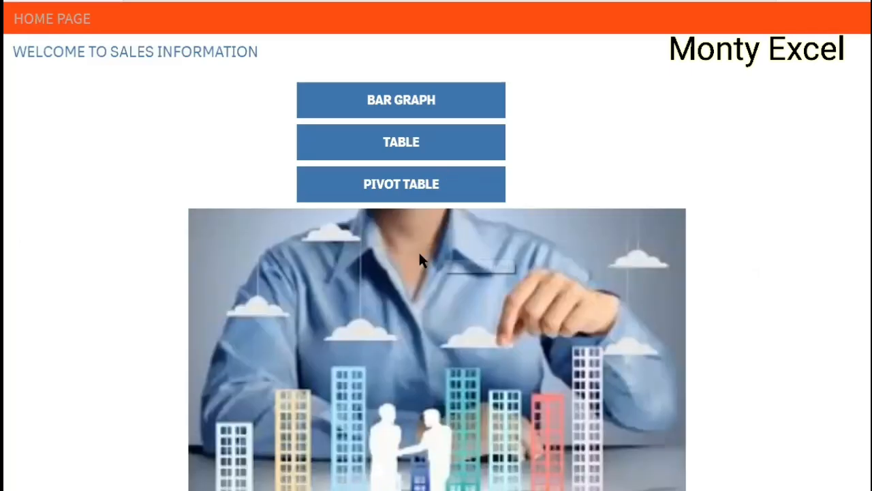
Step: Edit the HOME PAGE sheet and lower the image's upper edge to free one grid row under the PIVOT TABLE button
{"action": "key", "text": "ctrl+e"}
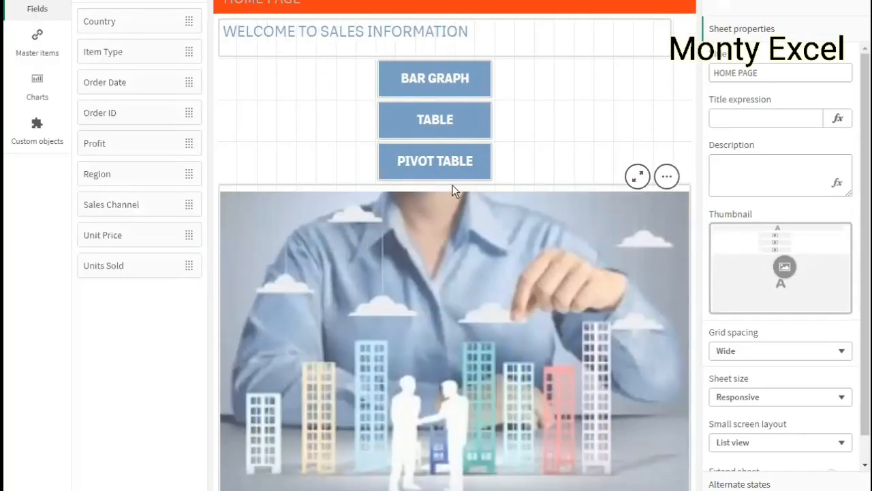
{"action": "left_click", "coordinate": [455, 193]}
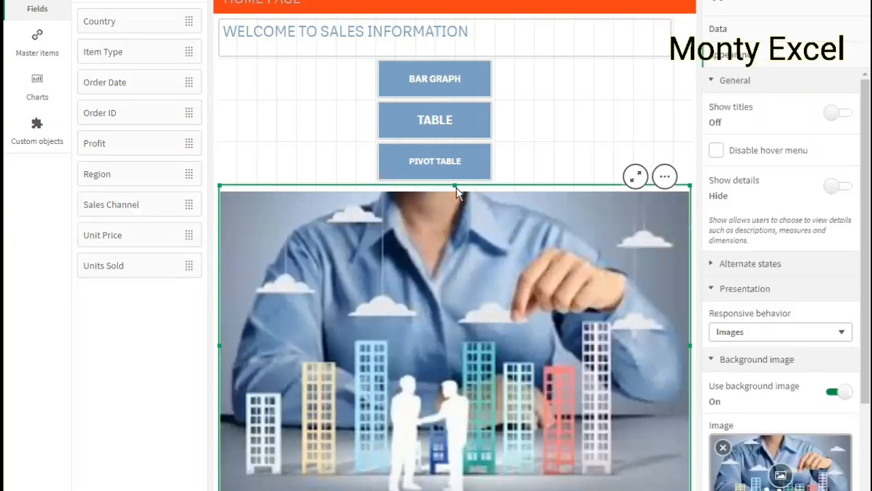
{"action": "left_click_drag", "start_coordinate": [455, 187], "coordinate": [451, 224]}
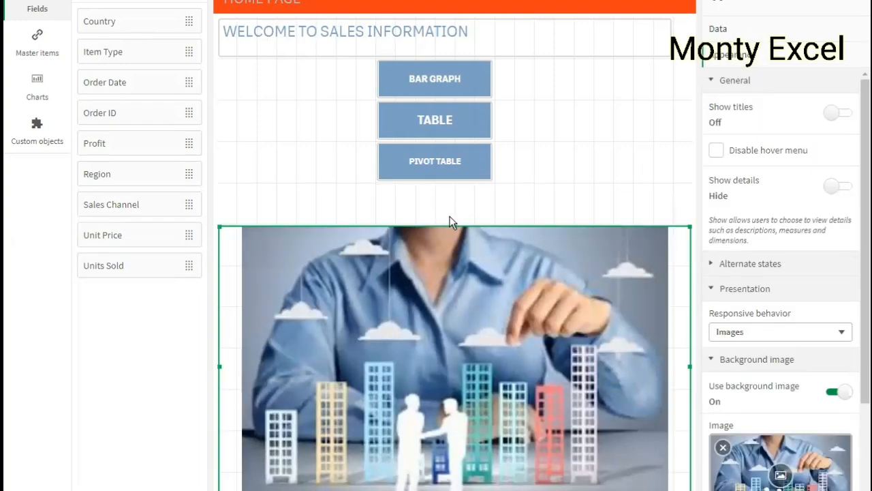
Step: Duplicate the PIVOT TABLE button and place the copy in the free row directly below the original
{"action": "right_click", "coordinate": [471, 166]}
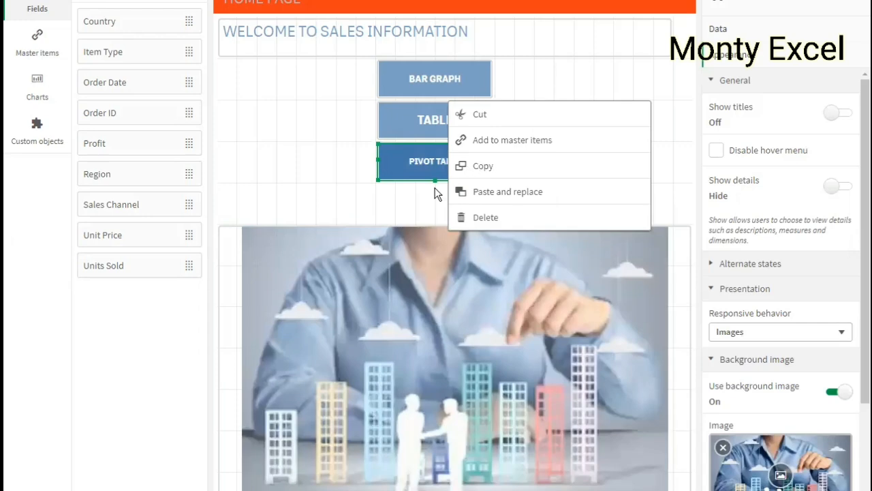
{"action": "left_click", "coordinate": [417, 201]}
{"action": "left_click", "coordinate": [417, 205]}
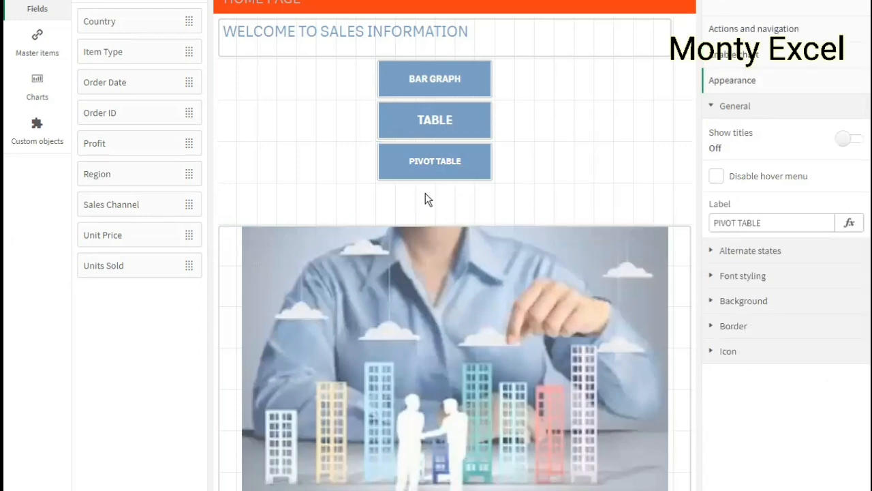
{"action": "left_click", "coordinate": [425, 194]}
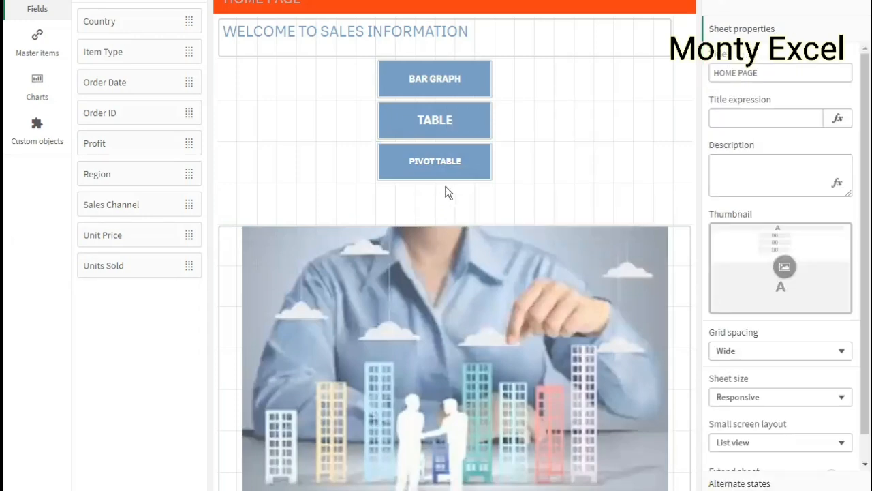
{"action": "left_click", "coordinate": [571, 72]}
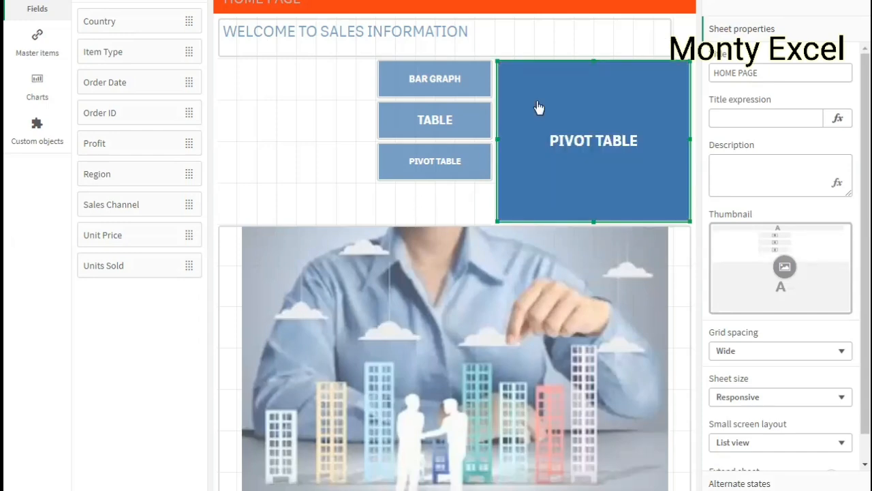
{"action": "left_click_drag", "start_coordinate": [539, 107], "coordinate": [449, 203]}
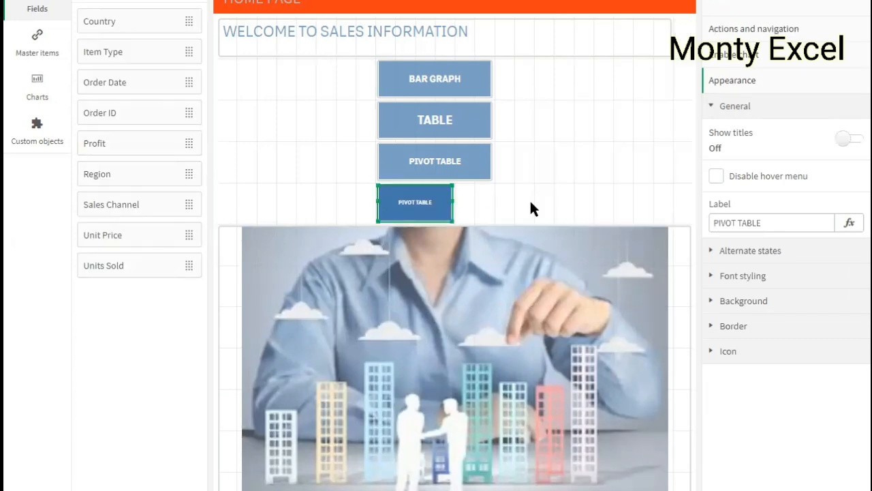
Step: Change the label of the duplicated button below PIVOT TABLE to LINE GRAPH
{"action": "left_click", "coordinate": [768, 223]}
{"action": "key", "text": "ctrl+a"}
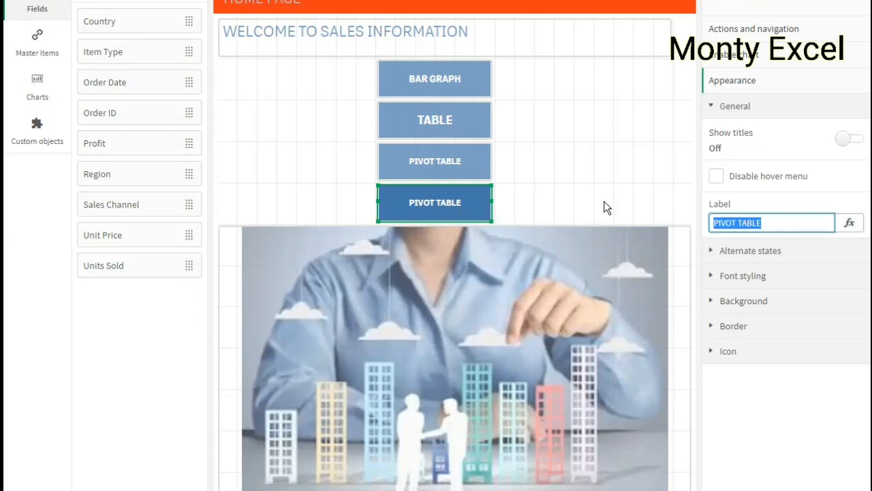
{"action": "type", "text": "LINE GR"}
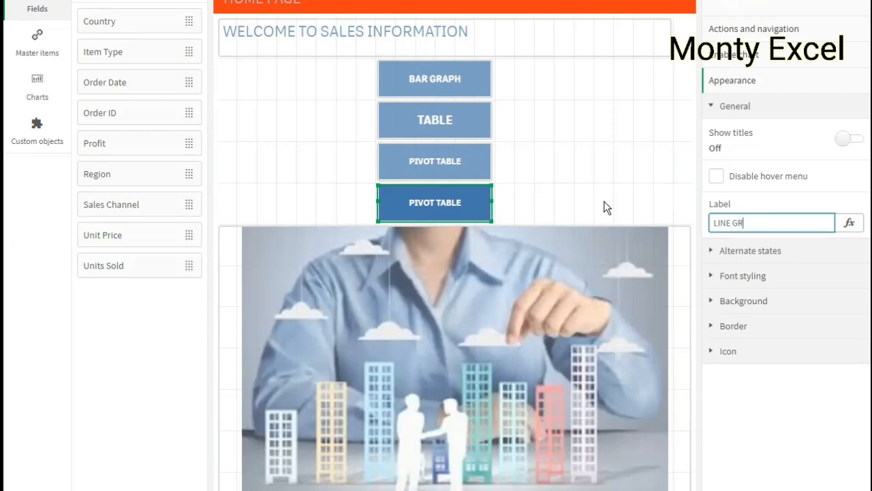
{"action": "type", "text": "APH"}
{"action": "key", "text": "Return"}
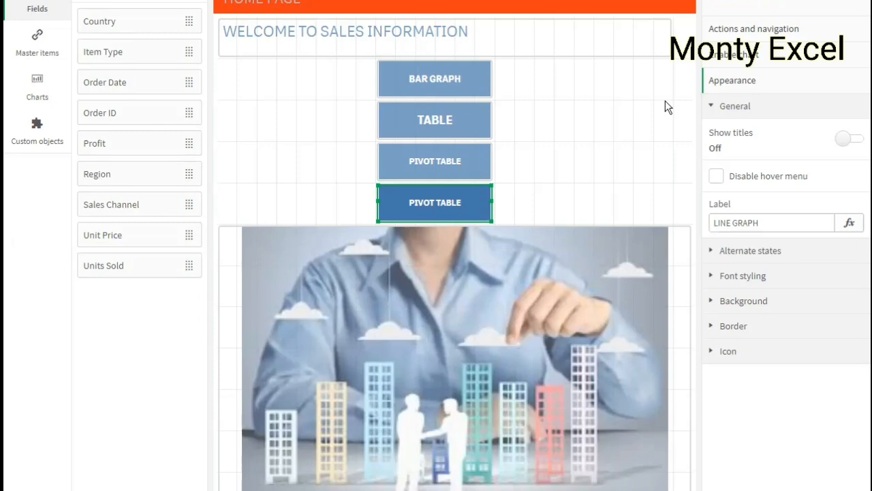
Step: Point the LINE GRAPH button's sheet navigation to the LINE GRAPH sheet and try the button outside edit mode
{"action": "left_click", "coordinate": [754, 31]}
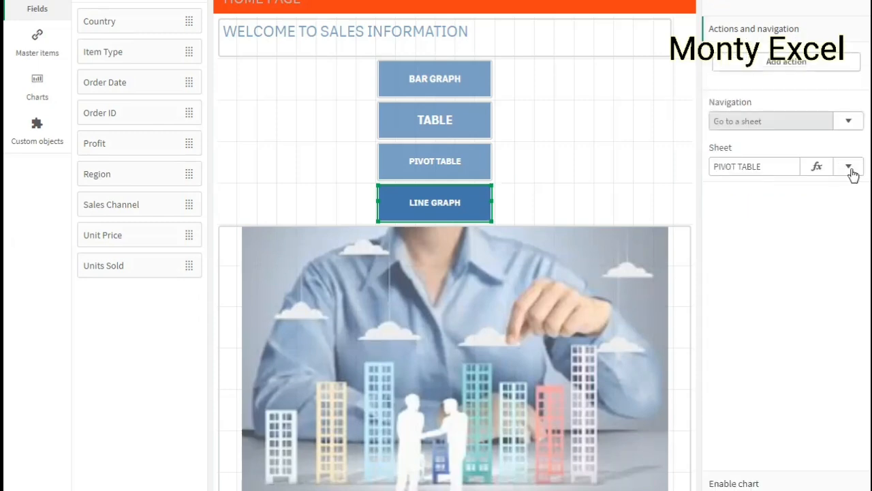
{"action": "left_click", "coordinate": [849, 168]}
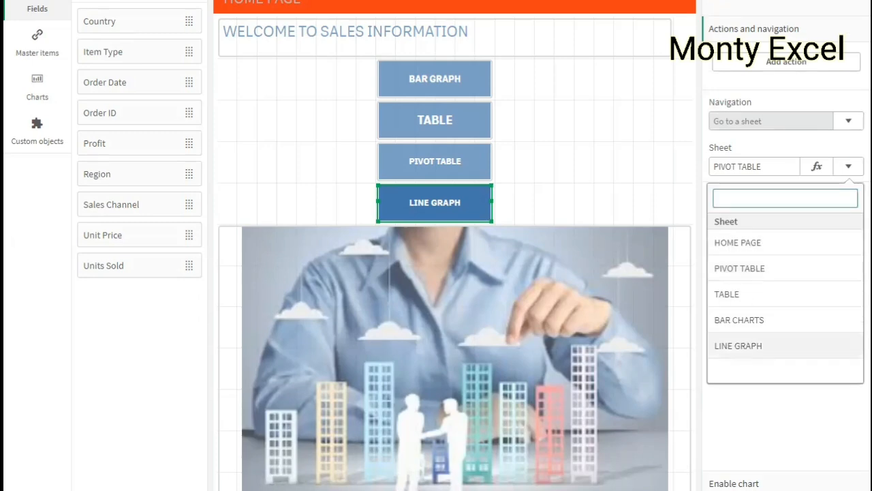
{"action": "left_click", "coordinate": [741, 349]}
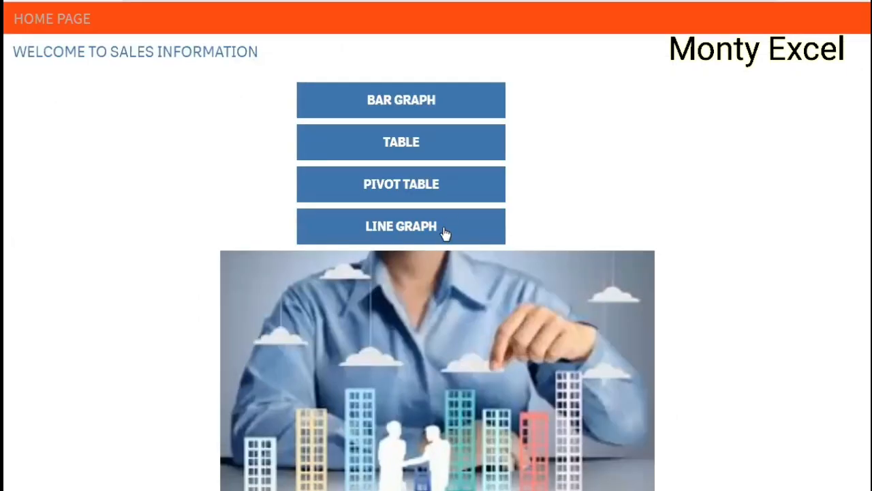
{"action": "left_click", "coordinate": [445, 233]}
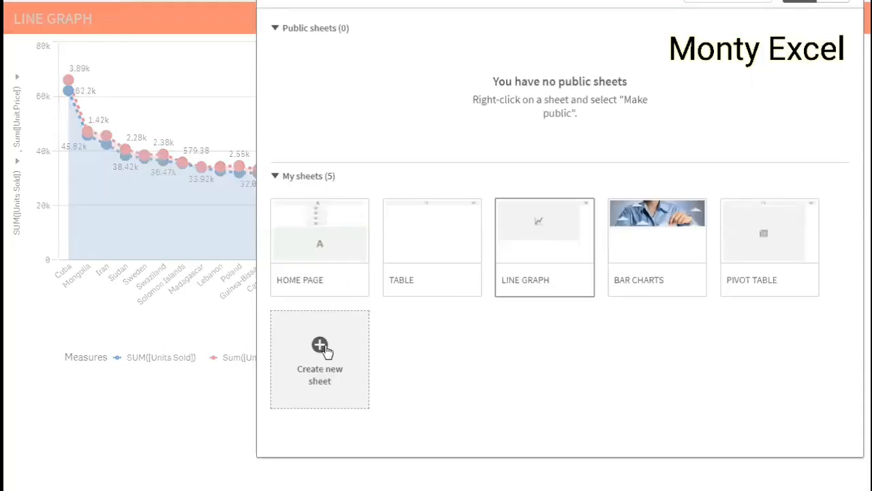
Step: Create a new sheet and title it TABLE
{"action": "left_click", "coordinate": [321, 345]}
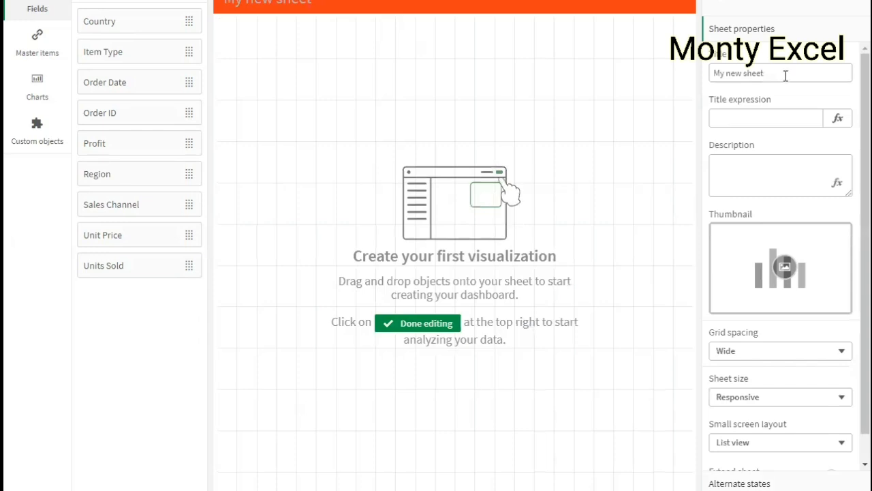
{"action": "left_click", "coordinate": [785, 76]}
{"action": "key", "text": "ctrl+a"}
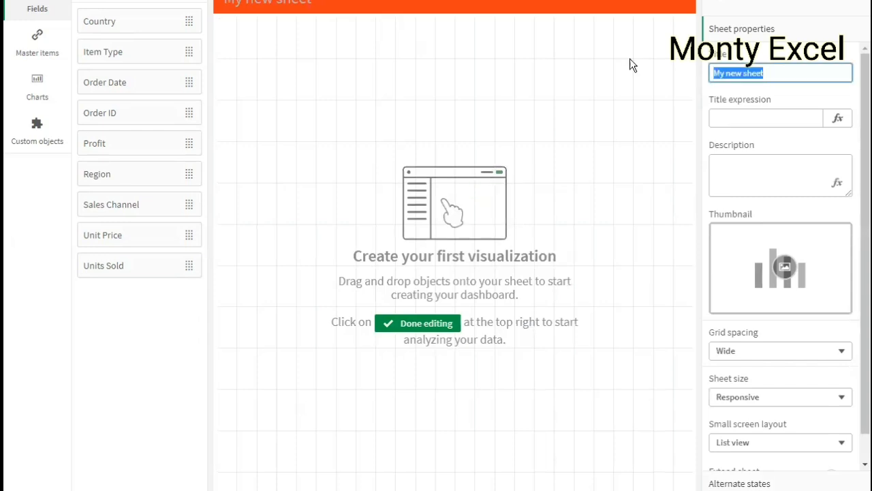
{"action": "type", "text": "TABLE"}
{"action": "left_click", "coordinate": [630, 59]}
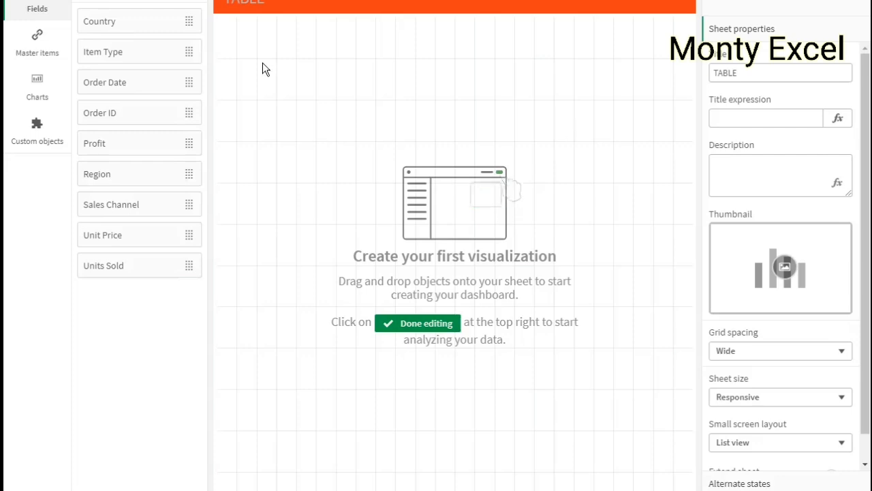
Step: Find the Table visualization and place it on the empty TABLE sheet
{"action": "left_click", "coordinate": [39, 92]}
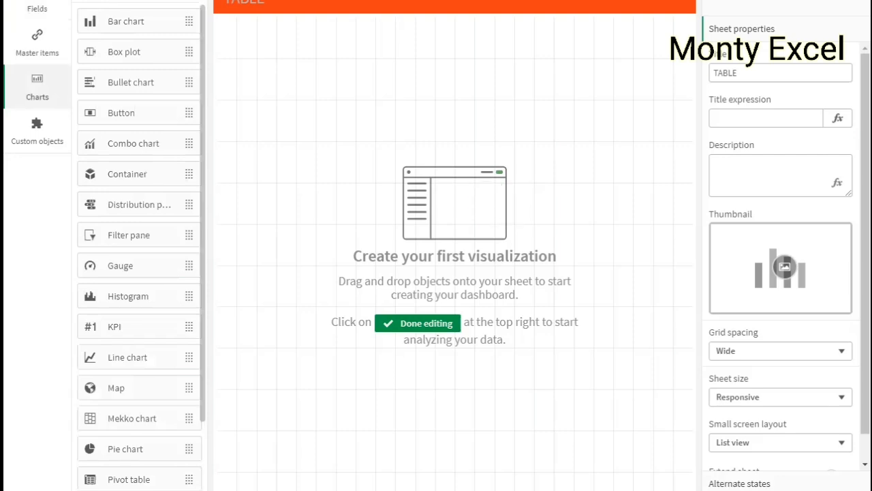
{"action": "type", "text": "tab"}
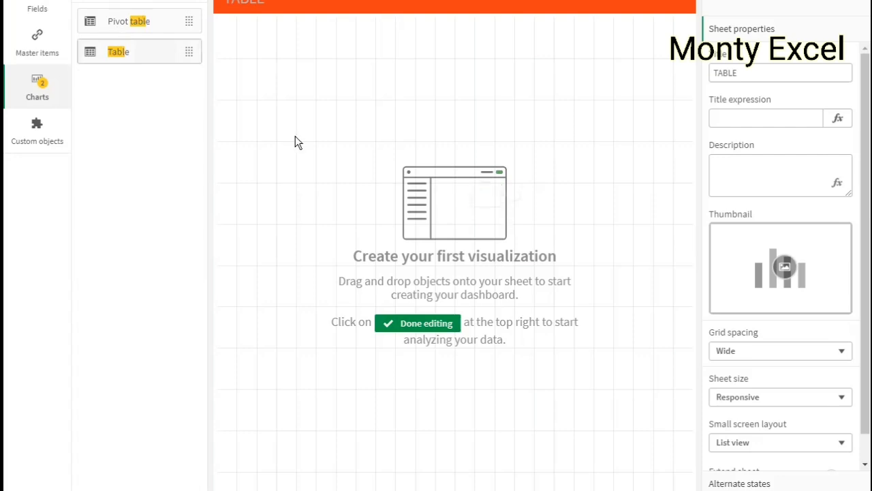
{"action": "left_click_drag", "start_coordinate": [445, 232], "coordinate": [425, 257]}
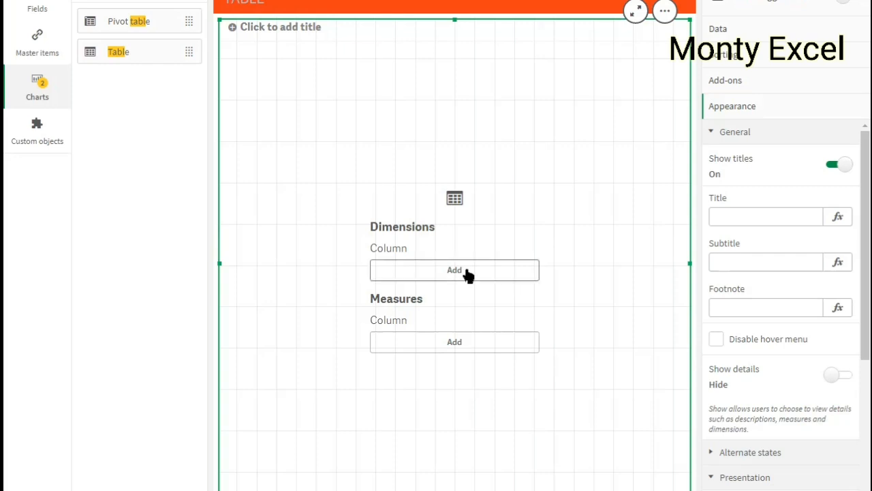
Step: Add Country and Region to the table as dimension columns
{"action": "left_click", "coordinate": [721, 31]}
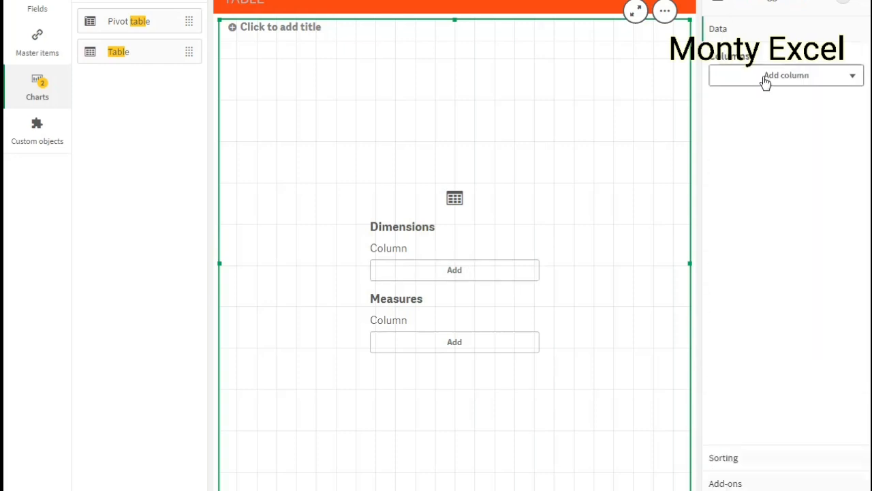
{"action": "left_click", "coordinate": [765, 82]}
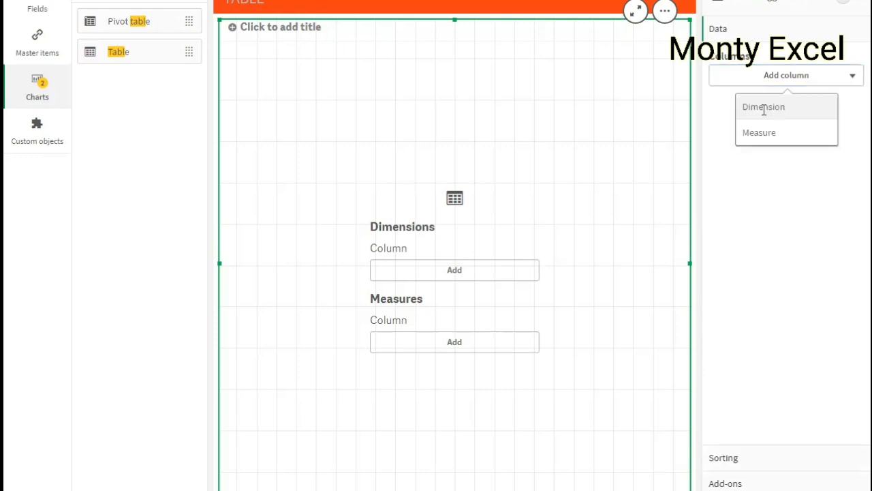
{"action": "left_click", "coordinate": [763, 109]}
{"action": "left_click", "coordinate": [735, 165]}
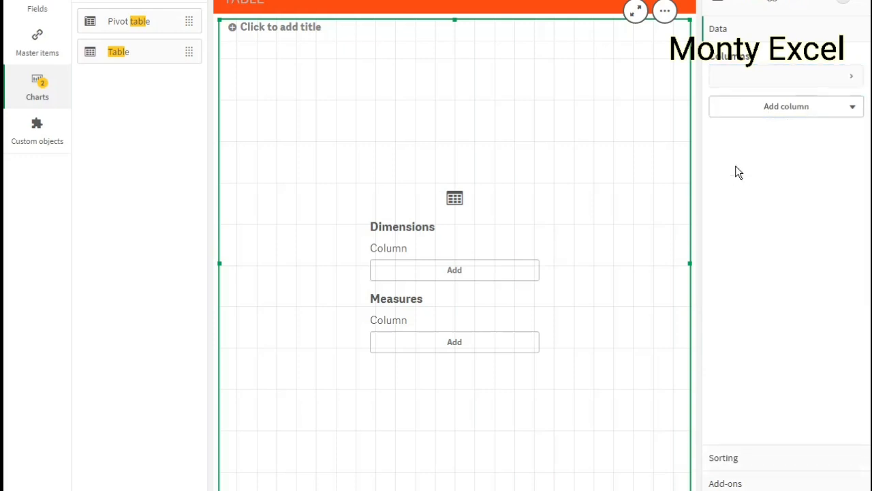
{"action": "left_click", "coordinate": [788, 111]}
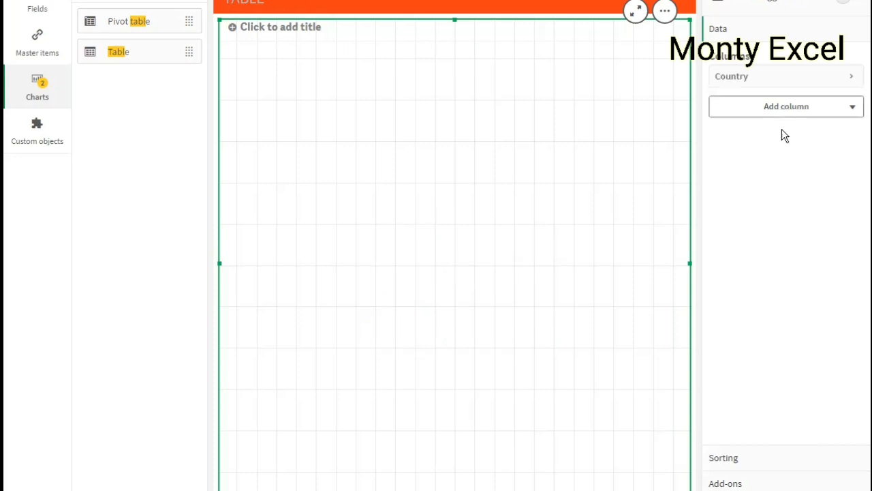
{"action": "left_click", "coordinate": [781, 136]}
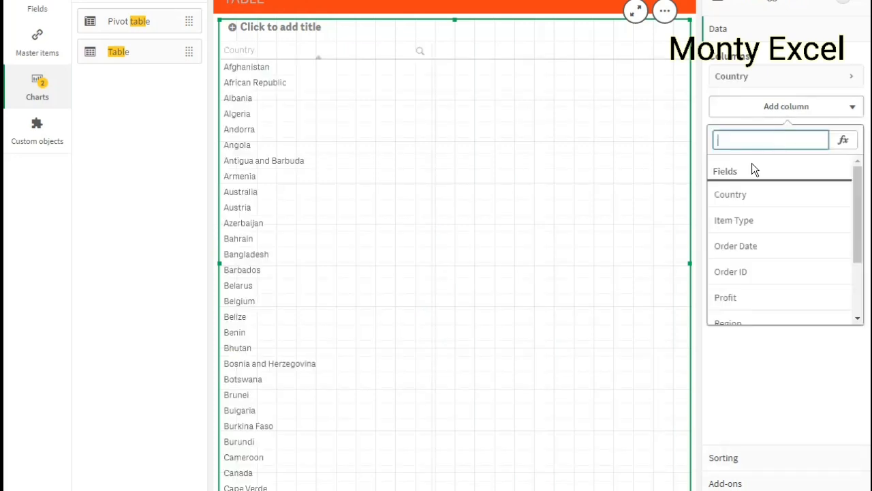
{"action": "type", "text": "re"}
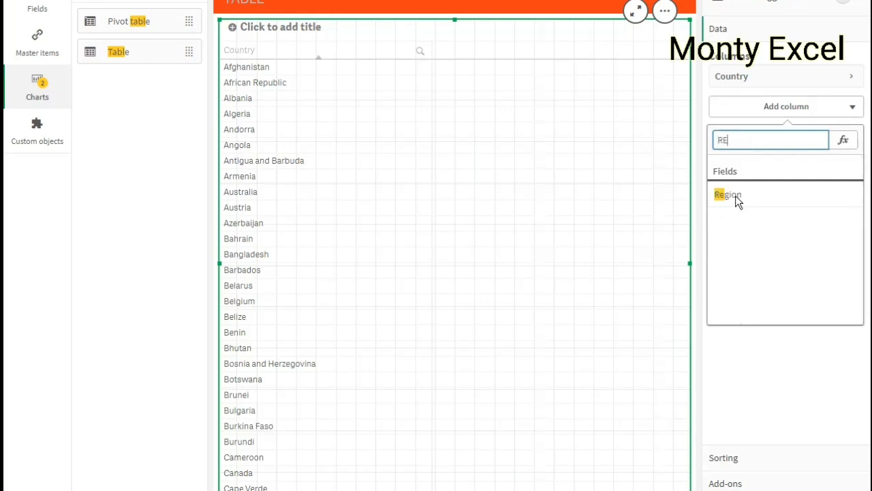
{"action": "left_click", "coordinate": [736, 196]}
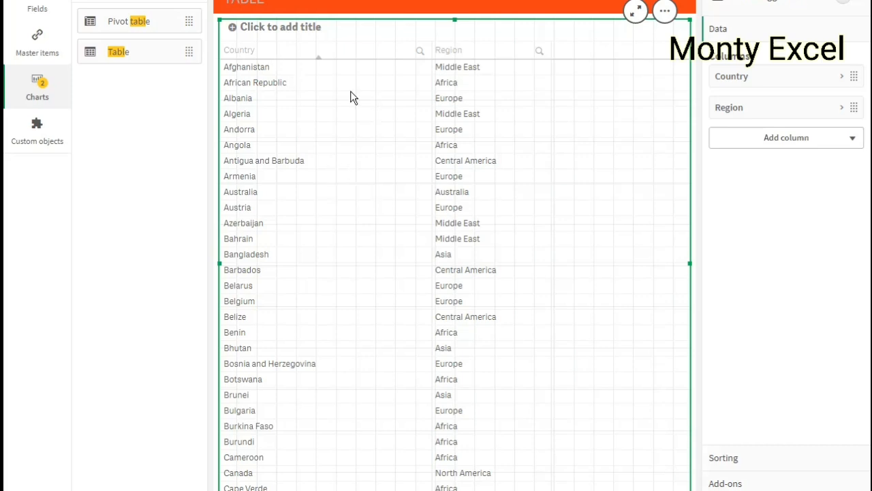
Step: Clear the asset search and add the Item Type and Order Date fields to the table as columns
{"action": "left_click", "coordinate": [37, 9]}
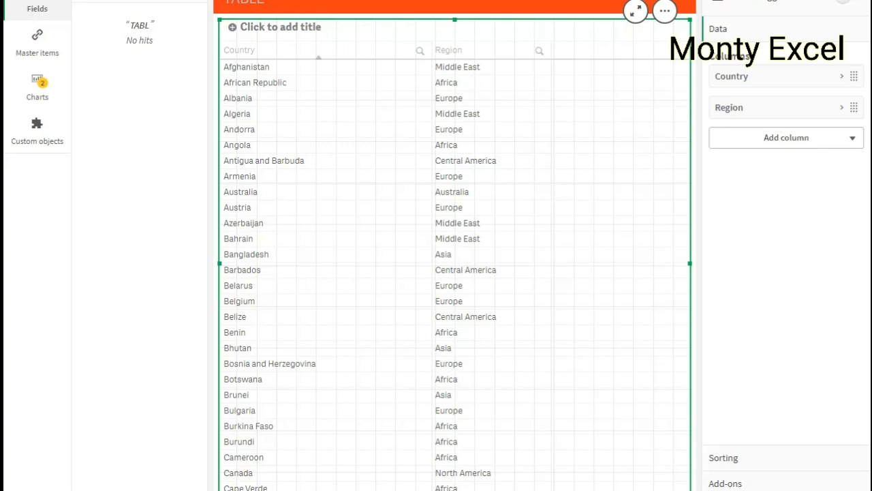
{"action": "left_click", "coordinate": [194, 1]}
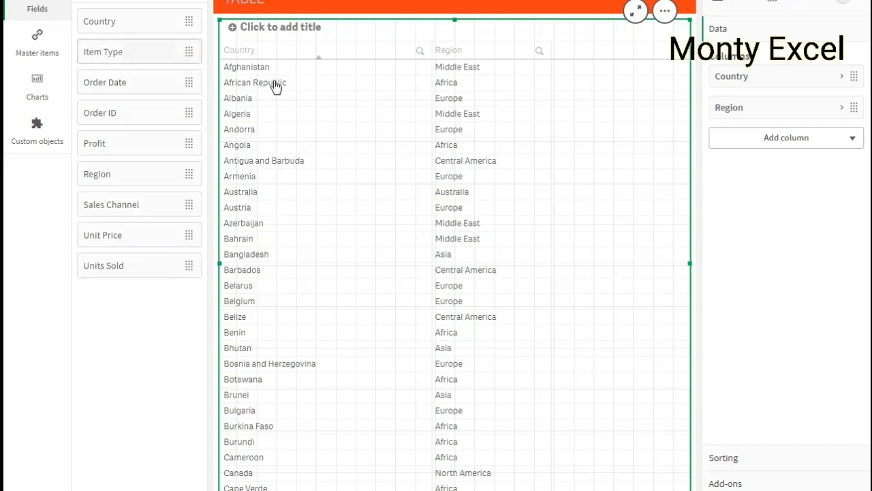
{"action": "left_click_drag", "start_coordinate": [276, 87], "coordinate": [481, 134]}
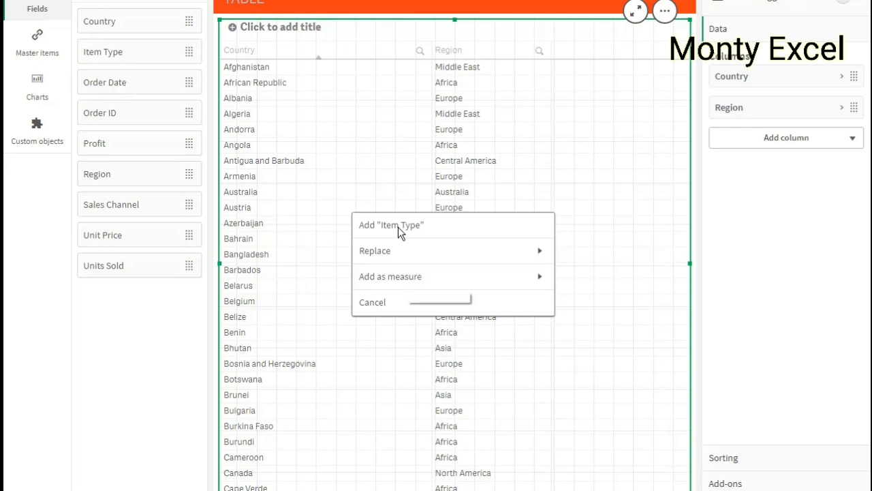
{"action": "left_click", "coordinate": [327, 298]}
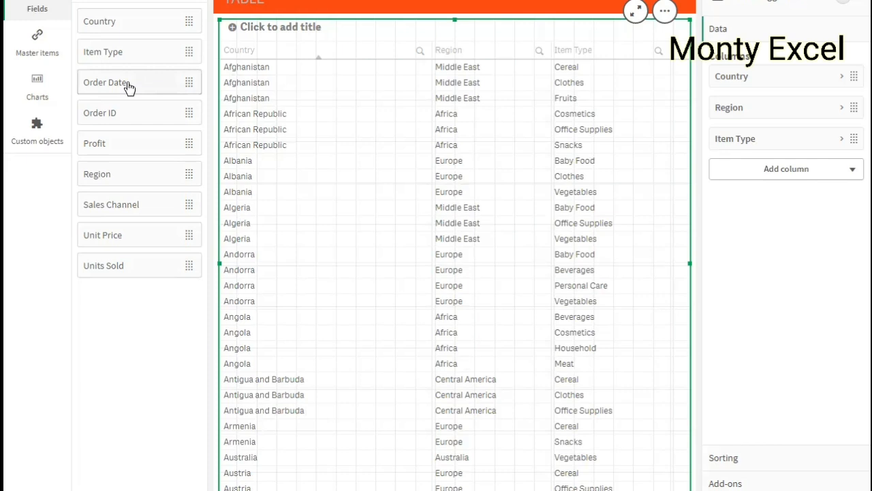
{"action": "left_click_drag", "start_coordinate": [129, 88], "coordinate": [434, 230]}
{"action": "left_click", "coordinate": [433, 228]}
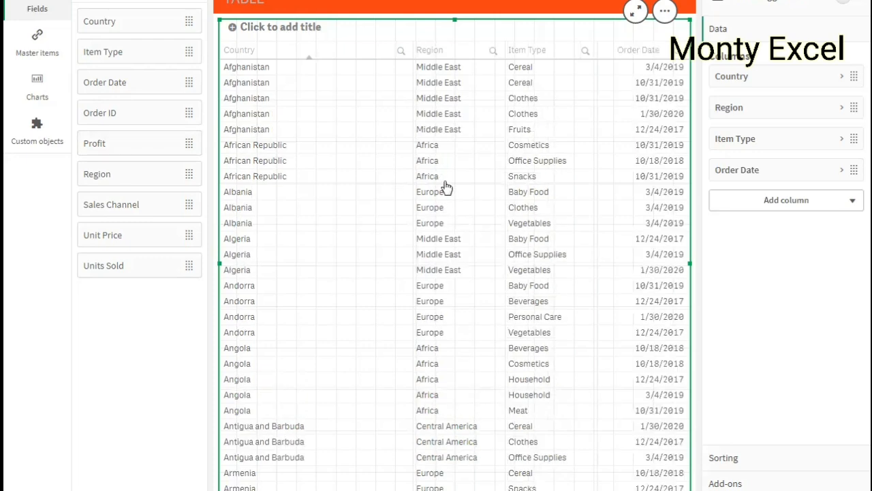
Step: Add the Profit field to the table as a Sum(Profit) measure
{"action": "left_click_drag", "start_coordinate": [447, 186], "coordinate": [416, 283]}
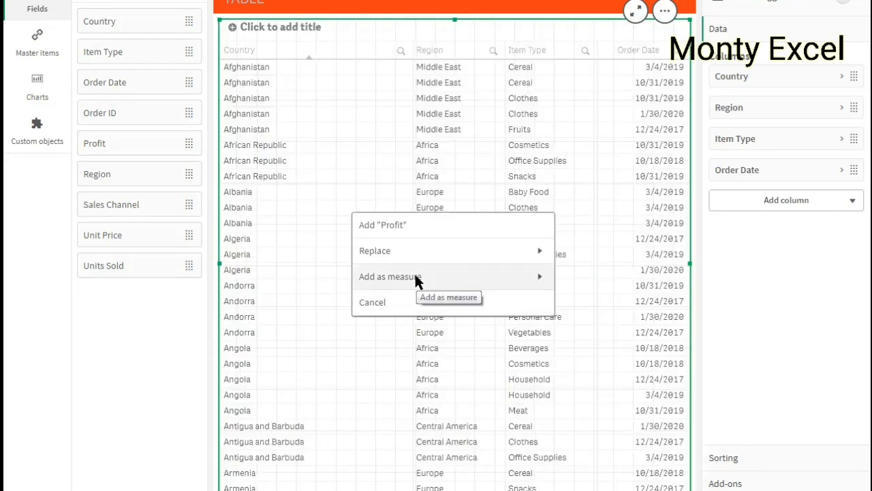
{"action": "left_click", "coordinate": [415, 276]}
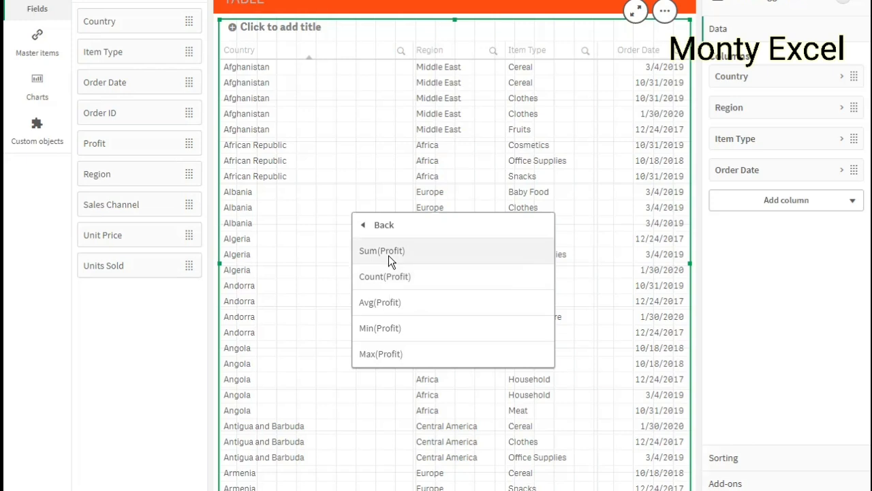
{"action": "left_click", "coordinate": [389, 255]}
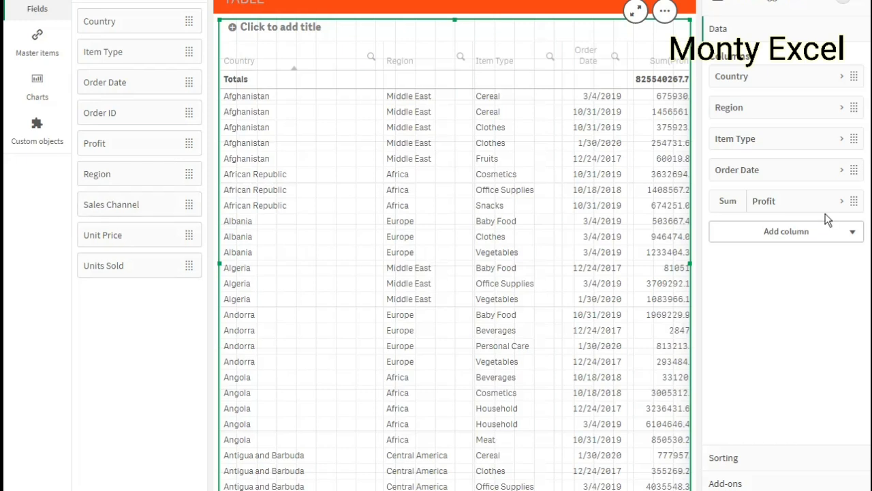
Step: Add a measure column to the table with the aggregation Sum([Unit Price])
{"action": "left_click", "coordinate": [791, 233]}
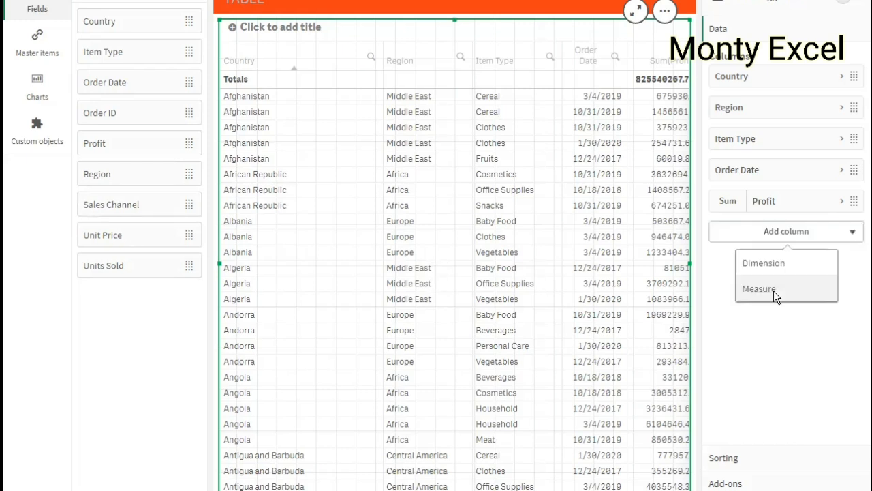
{"action": "left_click", "coordinate": [774, 290]}
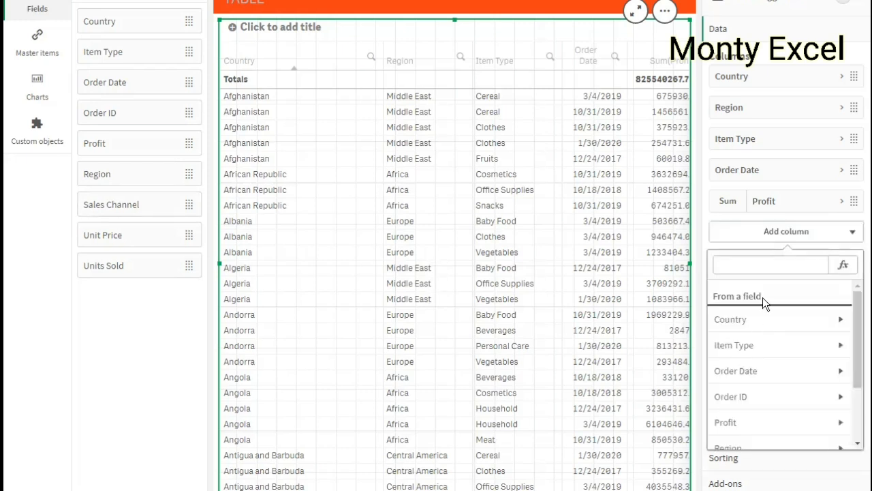
{"action": "left_click_drag", "start_coordinate": [858, 375], "coordinate": [857, 404]}
{"action": "scroll", "coordinate": [741, 413], "scroll_direction": "down", "scroll_amount": 1}
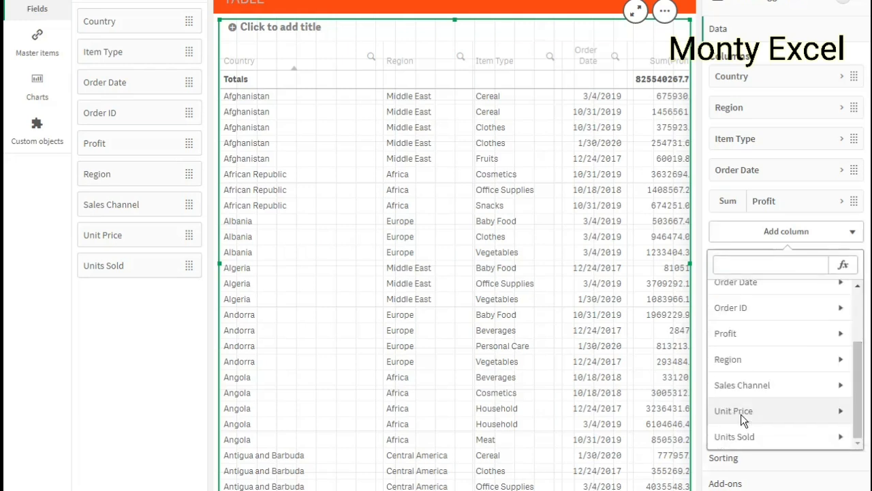
{"action": "left_click", "coordinate": [736, 411]}
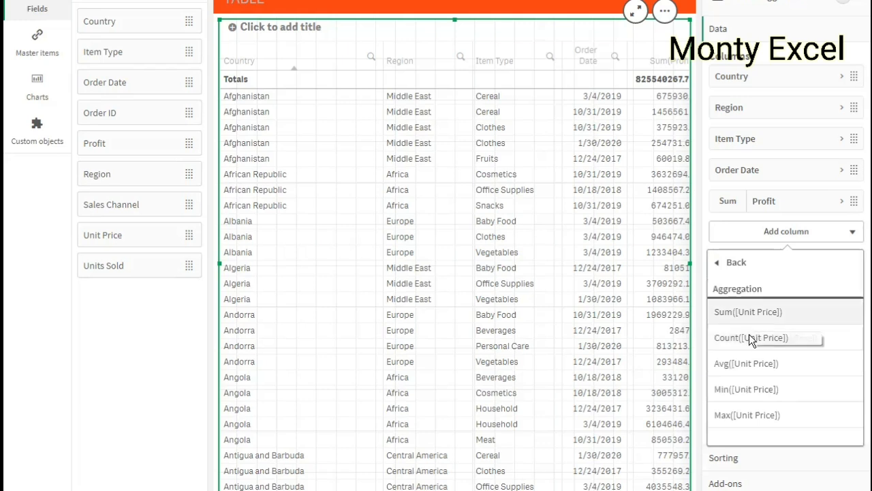
{"action": "left_click", "coordinate": [747, 312]}
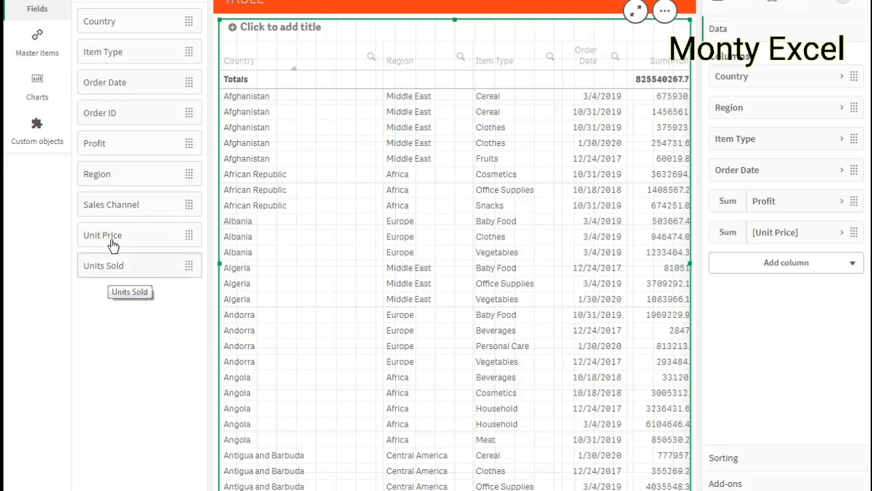
Step: Add the Sales Channel field and a second Order Date field to the table as dimension columns
{"action": "left_click_drag", "start_coordinate": [362, 233], "coordinate": [372, 261]}
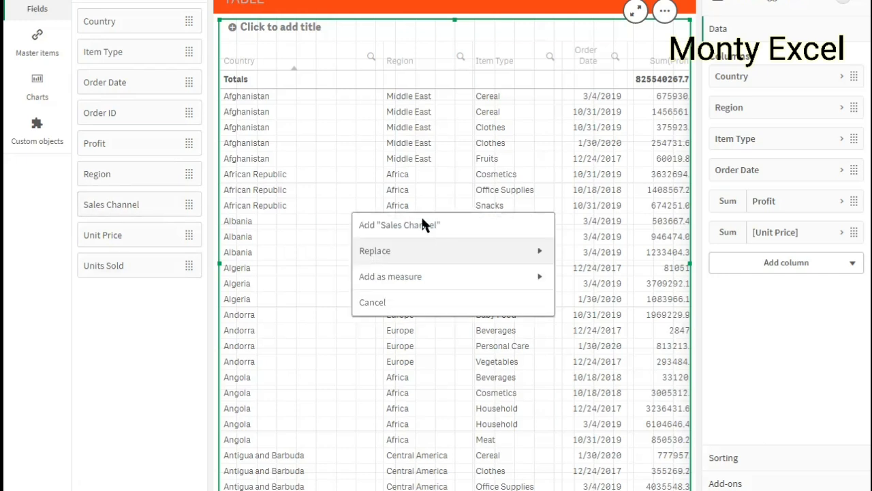
{"action": "left_click", "coordinate": [350, 280]}
{"action": "left_click_drag", "start_coordinate": [127, 112], "coordinate": [313, 161]}
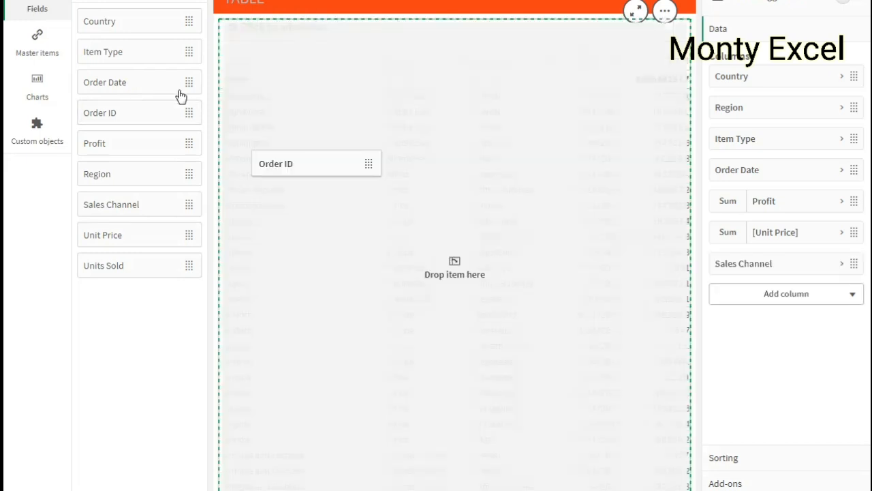
{"action": "left_click_drag", "start_coordinate": [181, 96], "coordinate": [395, 171]}
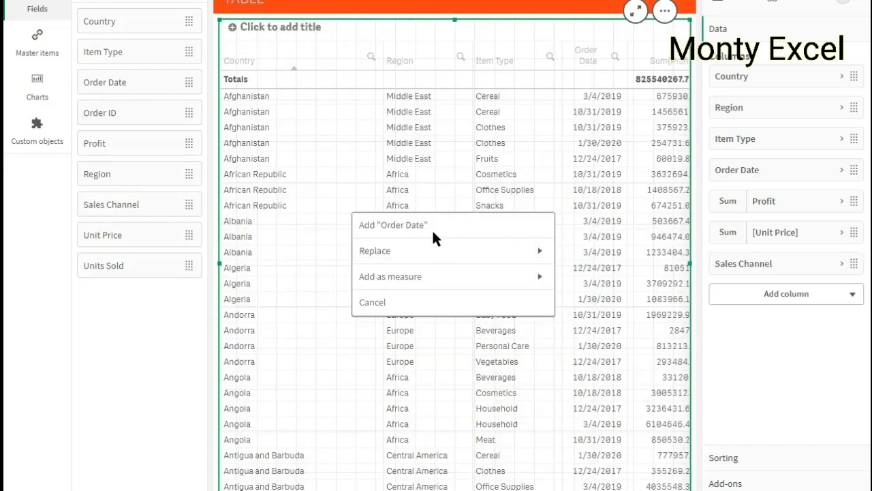
{"action": "left_click", "coordinate": [434, 224]}
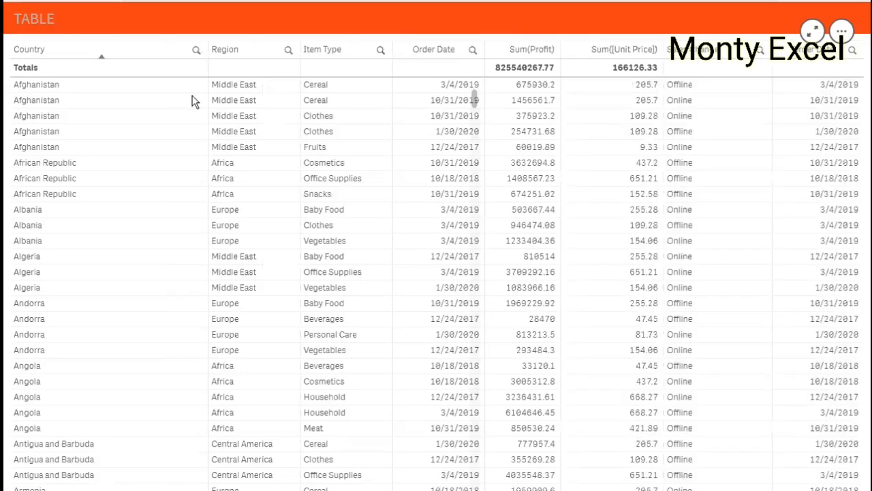
Step: Try narrowing the table's Country column, discarding the unsaved visualization change
{"action": "left_click_drag", "start_coordinate": [208, 57], "coordinate": [143, 69]}
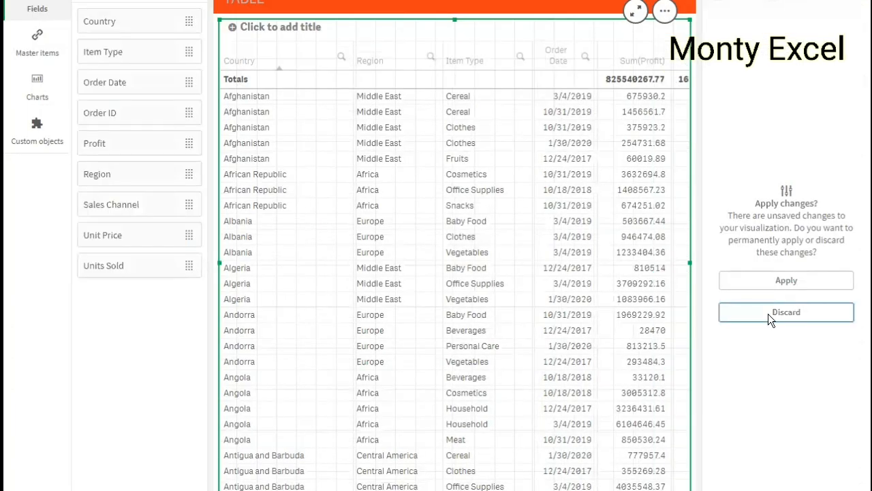
{"action": "left_click", "coordinate": [769, 316]}
{"action": "left_click", "coordinate": [595, 109]}
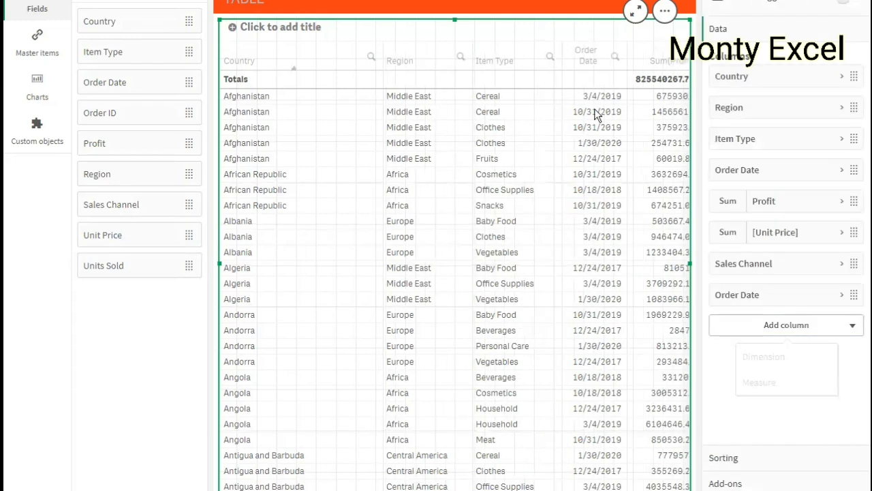
{"action": "left_click", "coordinate": [363, 109]}
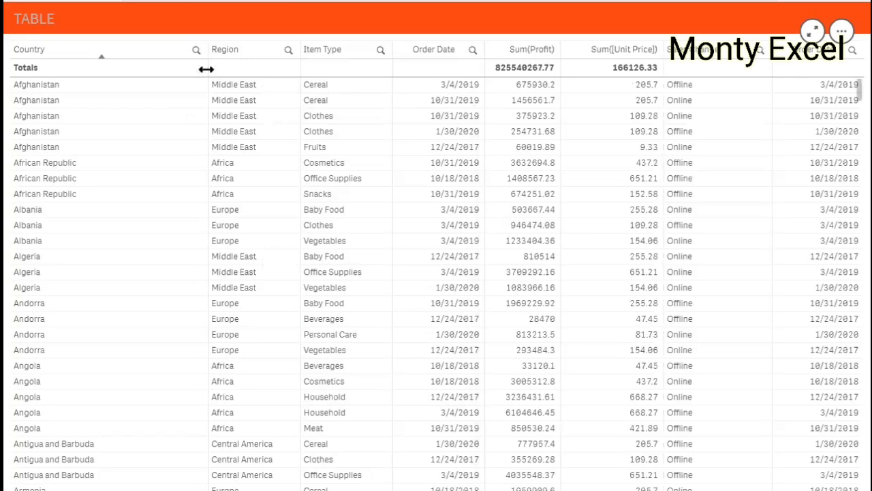
Step: Narrow the Country column and widen the last Order Date, Sum([Unit Price]) and Sum(Profit) columns
{"action": "left_click_drag", "start_coordinate": [205, 71], "coordinate": [125, 75]}
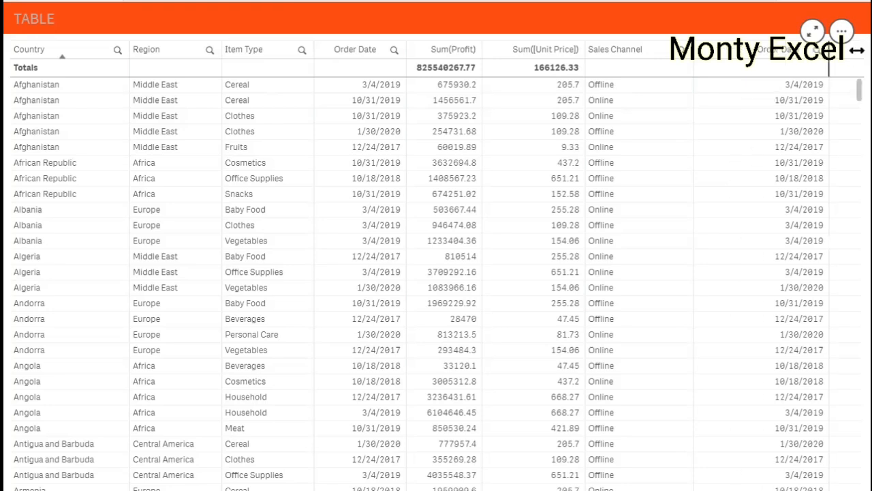
{"action": "left_click_drag", "start_coordinate": [830, 51], "coordinate": [857, 50]}
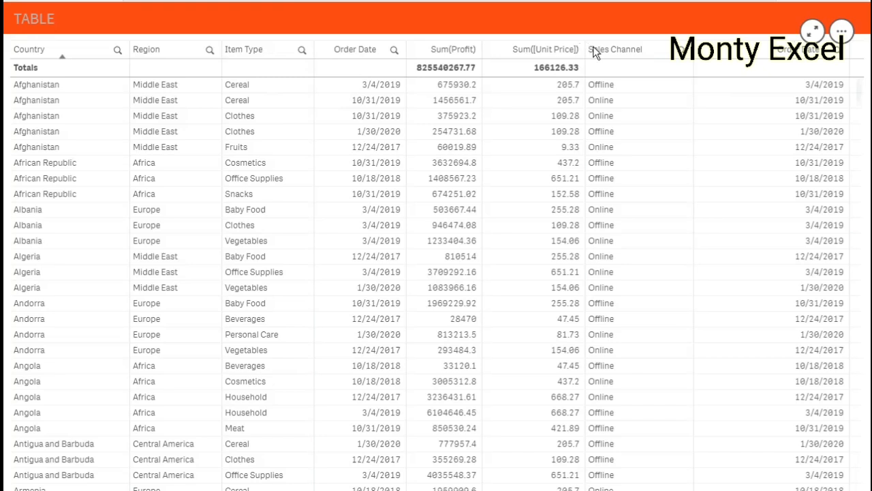
{"action": "left_click_drag", "start_coordinate": [592, 49], "coordinate": [729, 58]}
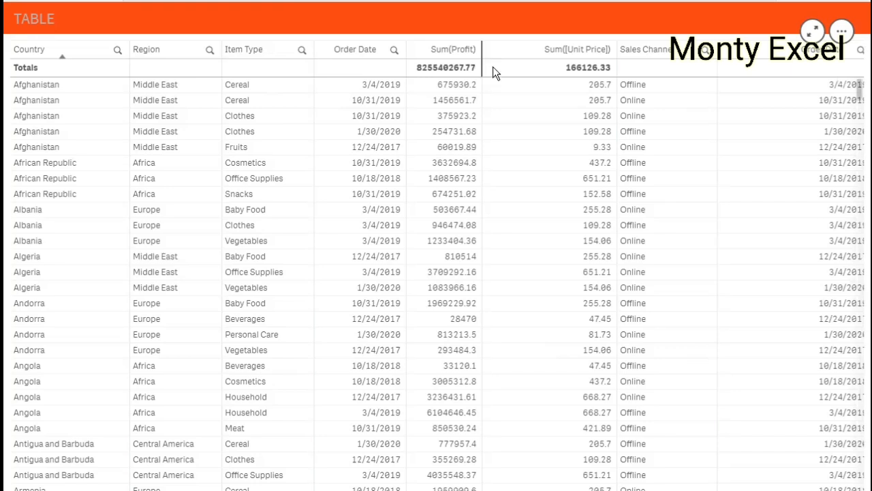
{"action": "left_click_drag", "start_coordinate": [494, 67], "coordinate": [498, 70]}
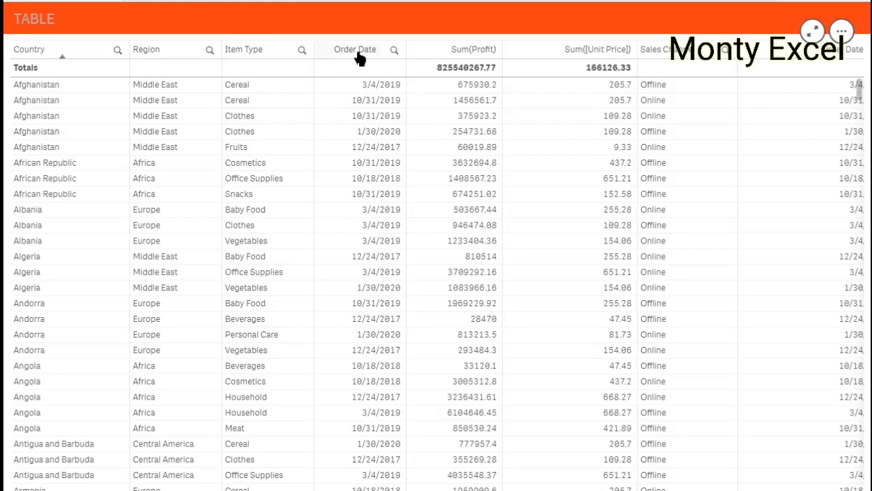
Step: Move the first Order Date column directly after Country and permanently apply the table's unsaved changes
{"action": "left_click_drag", "start_coordinate": [115, 37], "coordinate": [214, 143]}
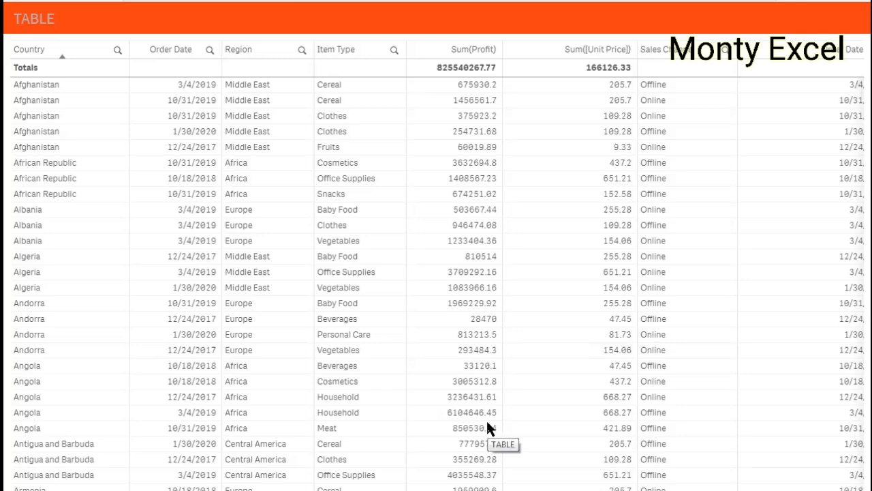
{"action": "key", "text": "ctrl+e"}
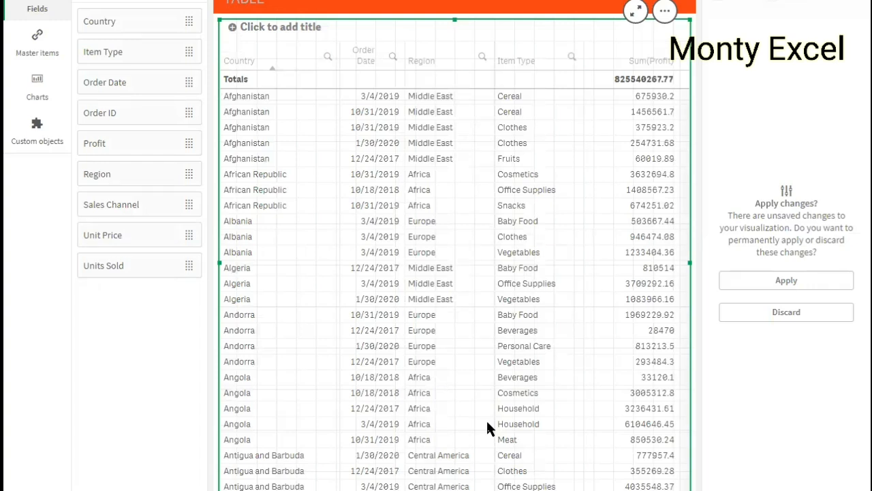
{"action": "left_click", "coordinate": [778, 283]}
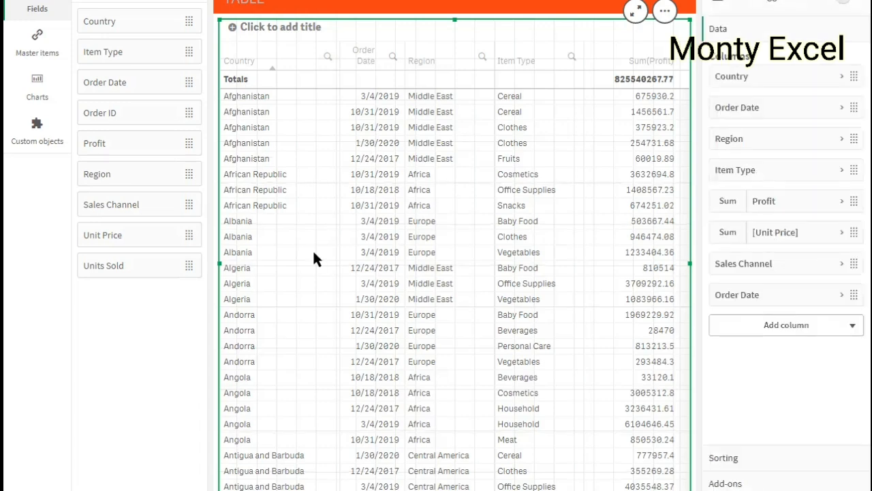
Step: Reorder the table's leading columns to Order Date, Region, Country, Sales Channel and Item Type
{"action": "key", "text": "ctrl+e"}
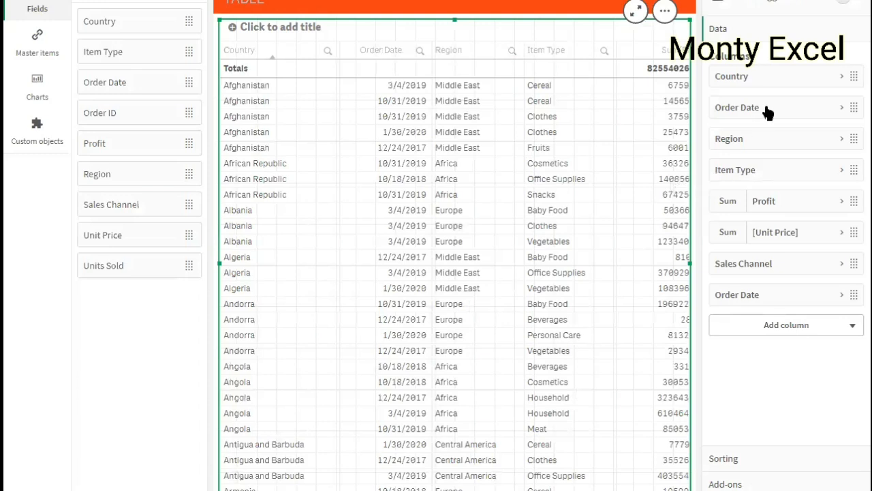
{"action": "left_click_drag", "start_coordinate": [769, 113], "coordinate": [774, 80]}
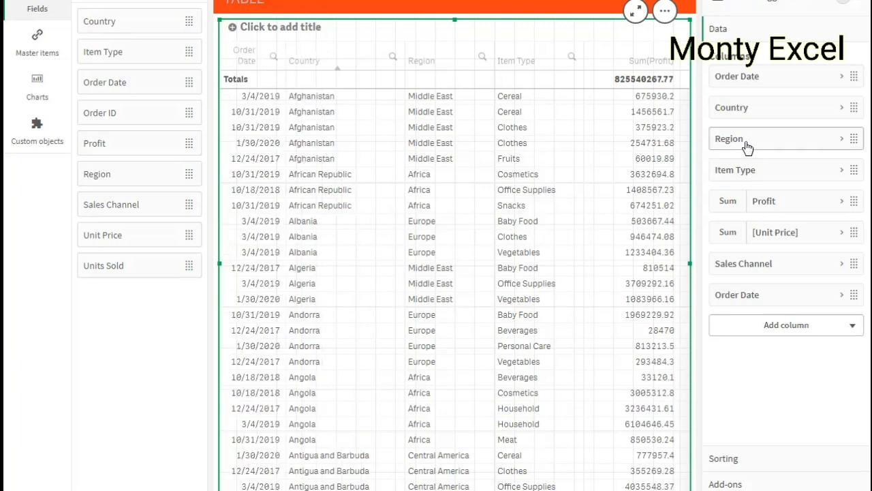
{"action": "left_click_drag", "start_coordinate": [748, 122], "coordinate": [745, 106]}
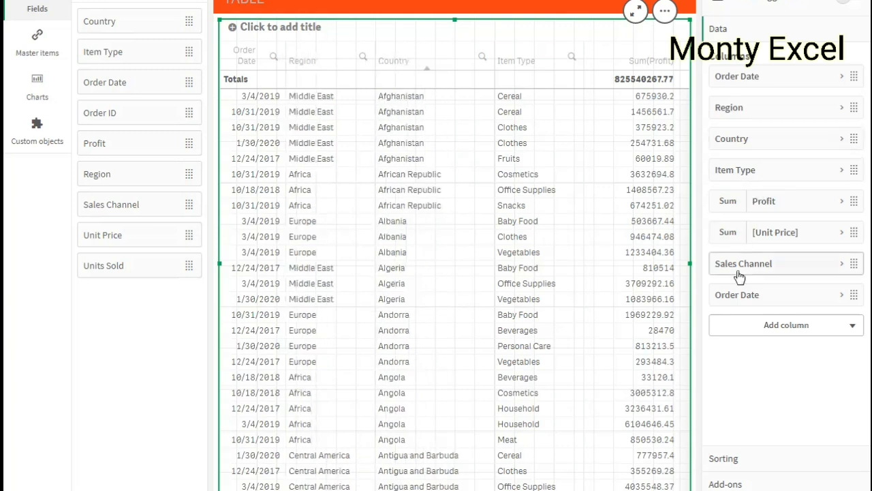
{"action": "left_click_drag", "start_coordinate": [740, 277], "coordinate": [747, 185]}
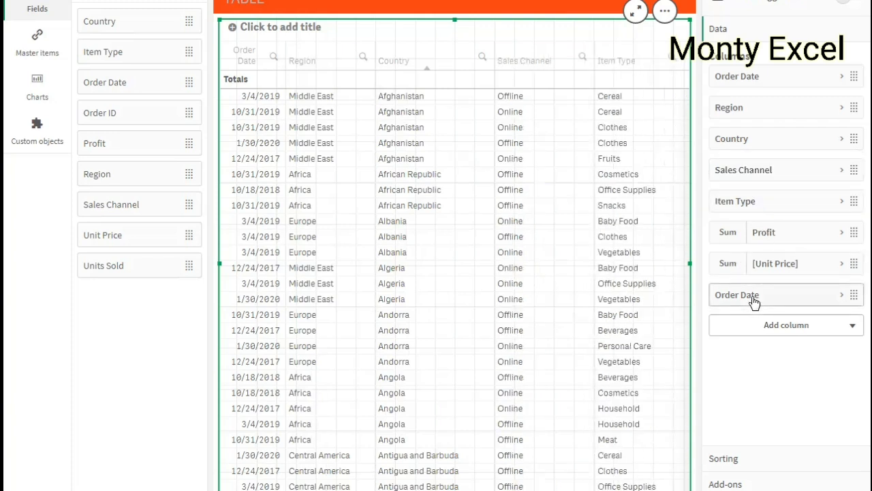
Step: Delete the duplicate Order Date column at the end of the table's column list
{"action": "right_click", "coordinate": [725, 285]}
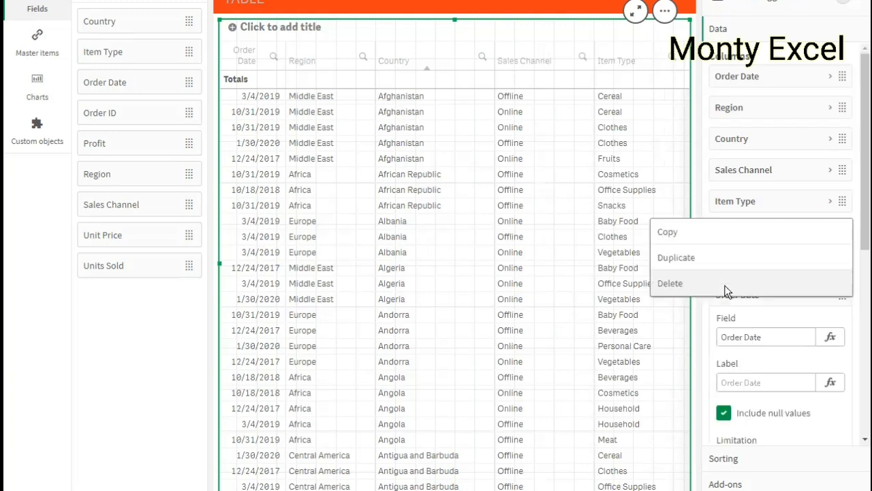
{"action": "left_click", "coordinate": [727, 285]}
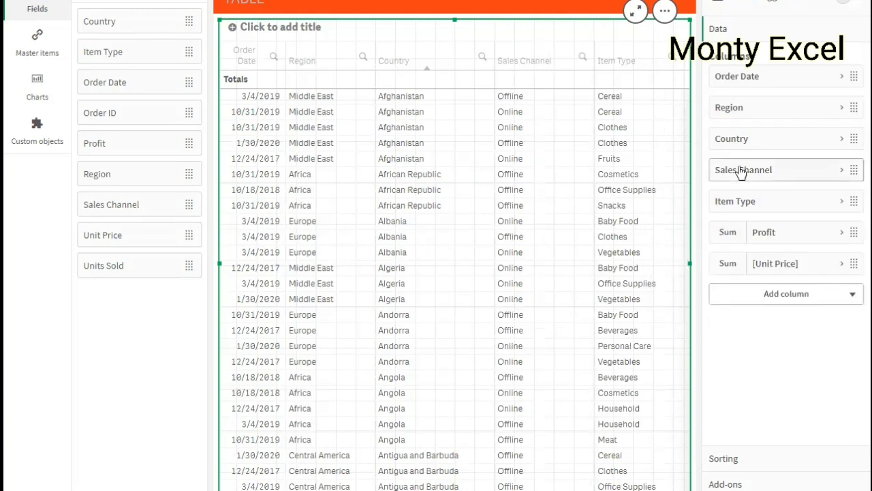
{"action": "right_click", "coordinate": [741, 171]}
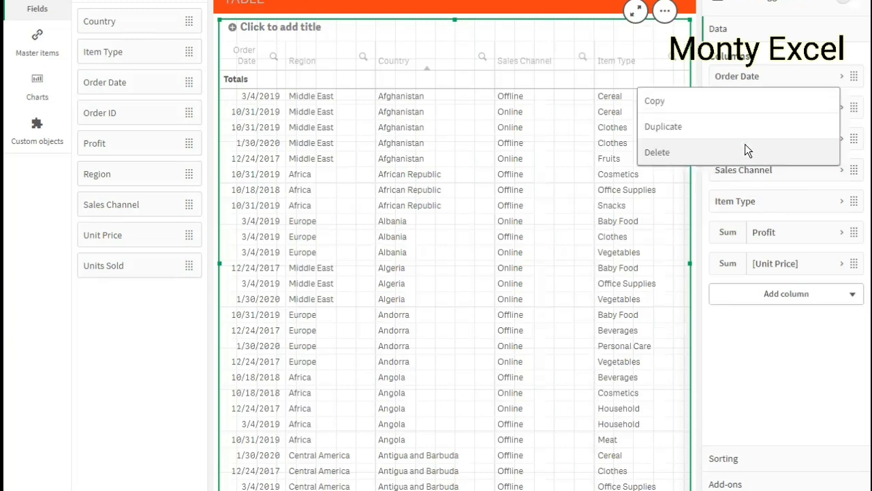
{"action": "left_click", "coordinate": [761, 352]}
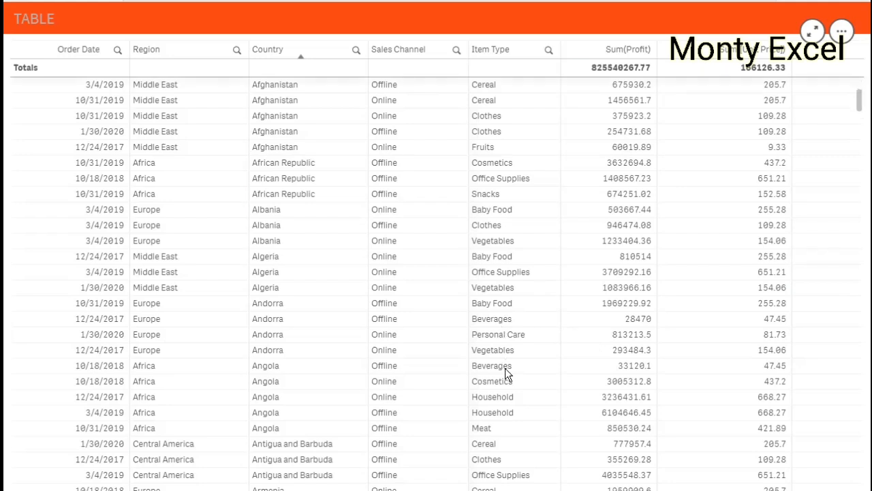
Step: Select Asia and Australia as filter values for the table's Region column
{"action": "scroll", "coordinate": [506, 370], "scroll_direction": "down", "scroll_amount": 2}
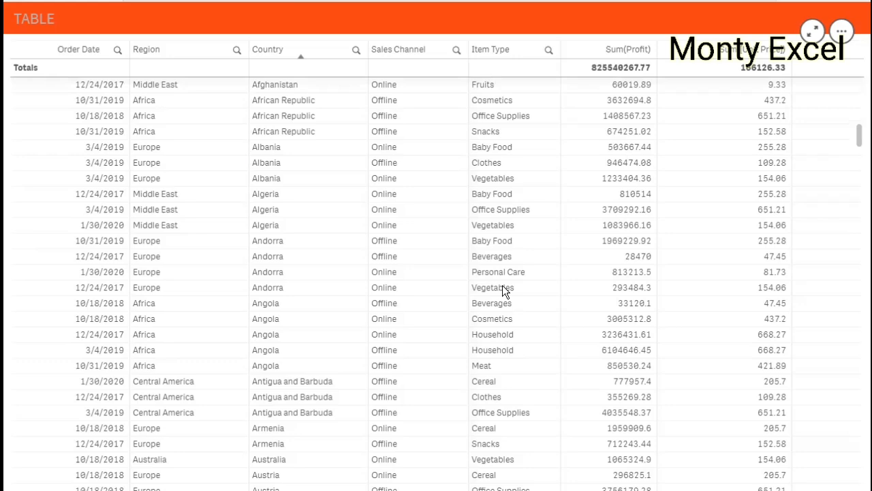
{"action": "scroll", "coordinate": [503, 292], "scroll_direction": "down", "scroll_amount": 20}
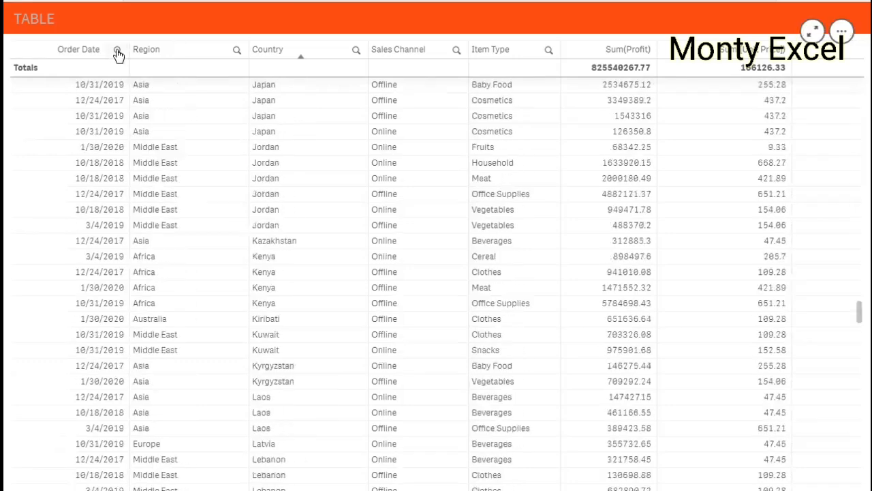
{"action": "left_click", "coordinate": [118, 52]}
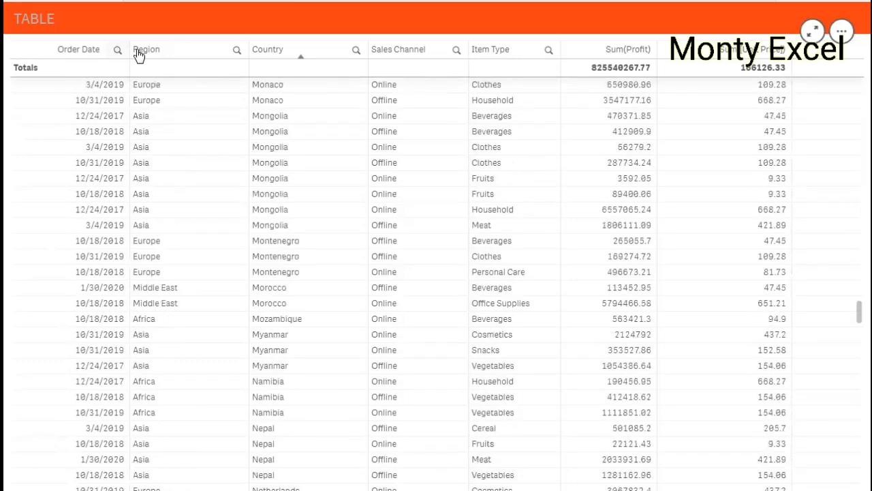
{"action": "left_click", "coordinate": [235, 53]}
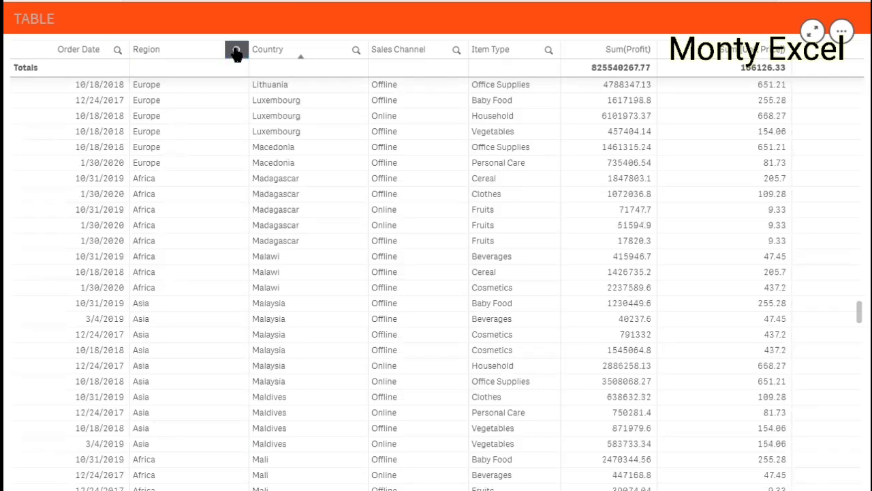
{"action": "left_click", "coordinate": [235, 53]}
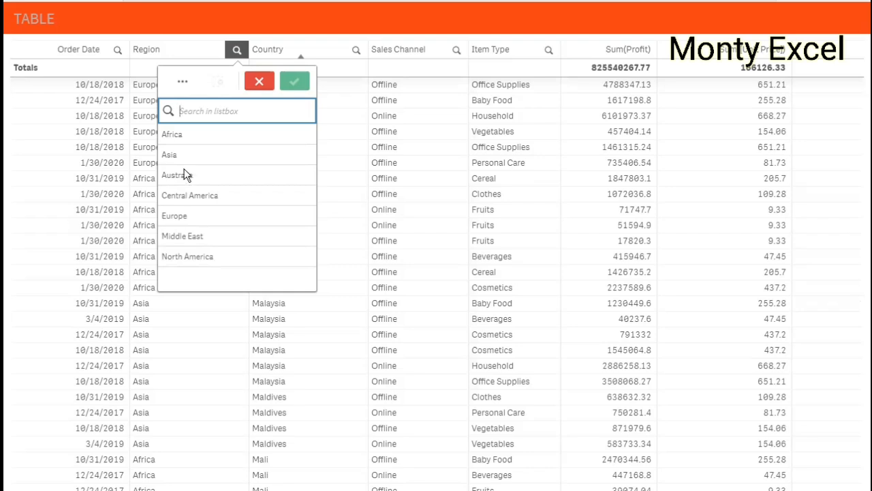
{"action": "left_click_drag", "start_coordinate": [175, 156], "coordinate": [174, 179]}
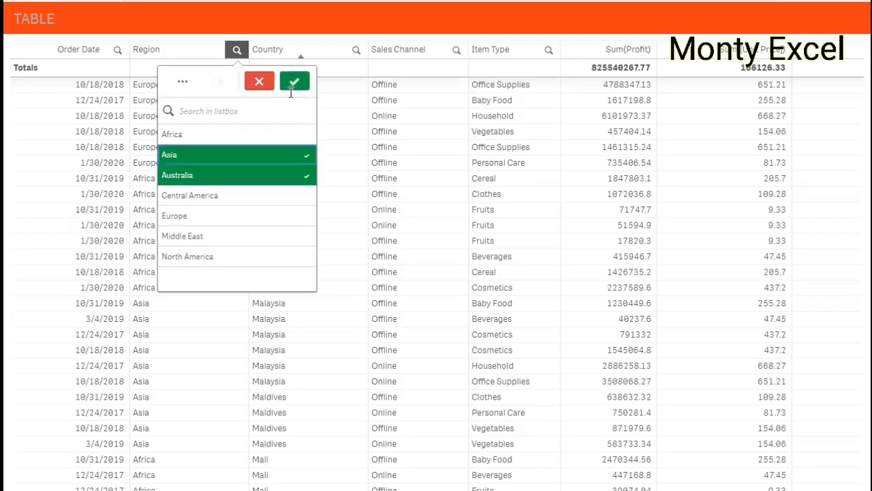
Step: Apply the Asia and Australia selection in Region, and filter the table by Order Date 3/4/2019
{"action": "left_click", "coordinate": [295, 82]}
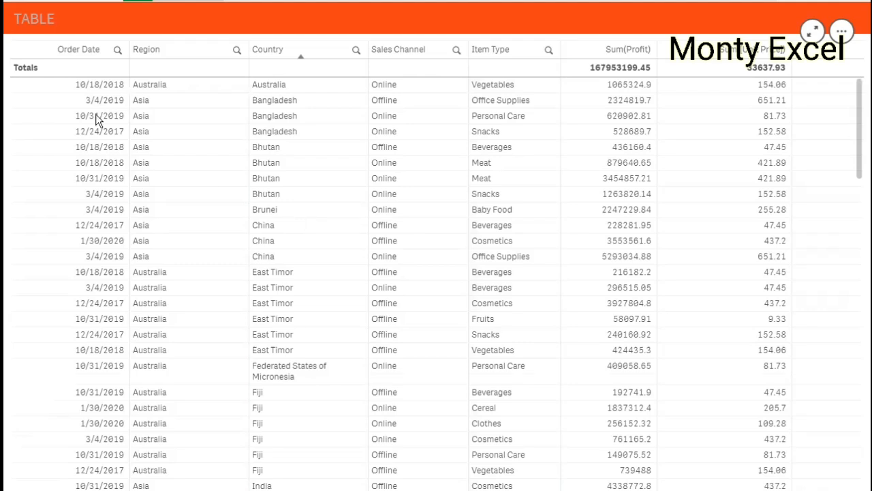
{"action": "left_click", "coordinate": [117, 51]}
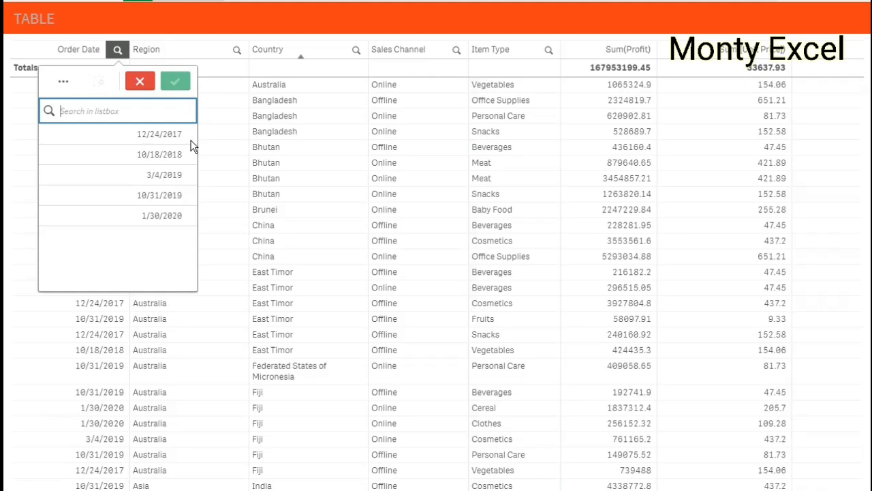
{"action": "left_click", "coordinate": [175, 82]}
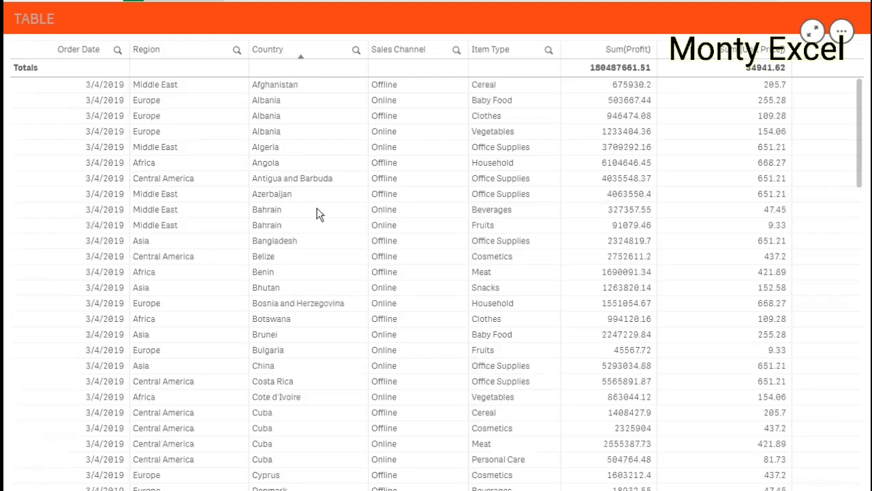
Step: Download the filtered table's data as an xlsx file and have the file open when the download is done
{"action": "right_click", "coordinate": [342, 171]}
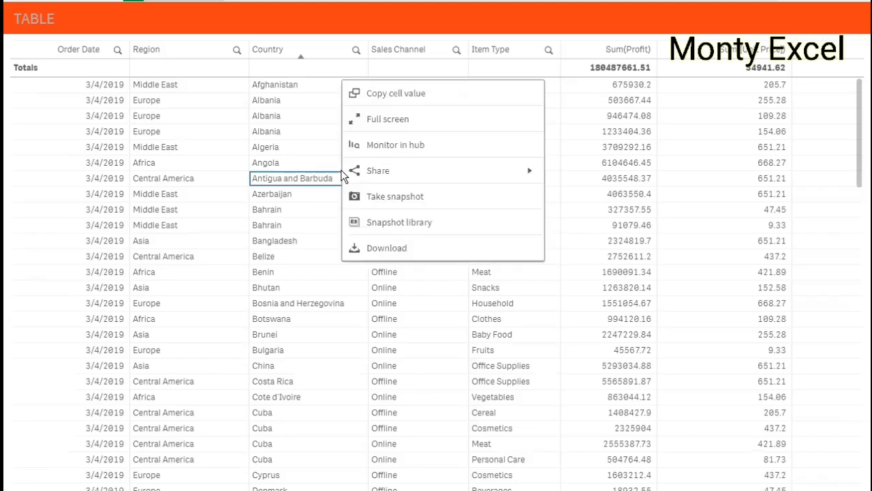
{"action": "left_click", "coordinate": [383, 248]}
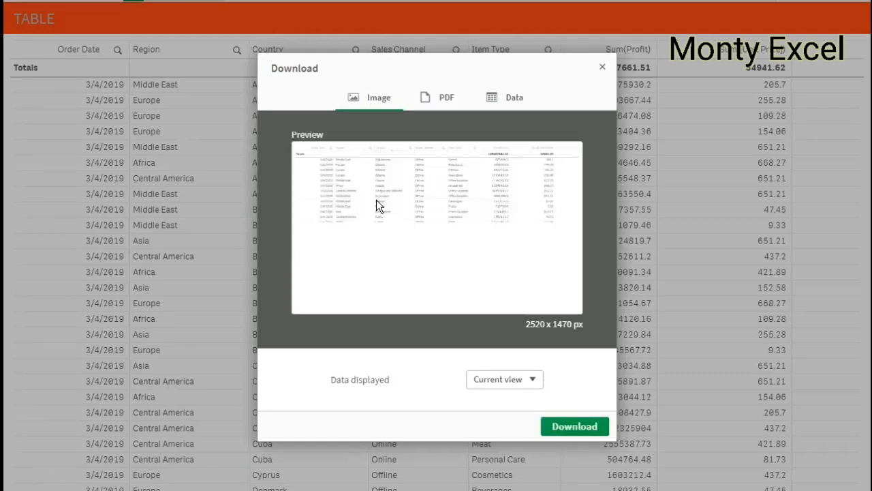
{"action": "left_click", "coordinate": [504, 99]}
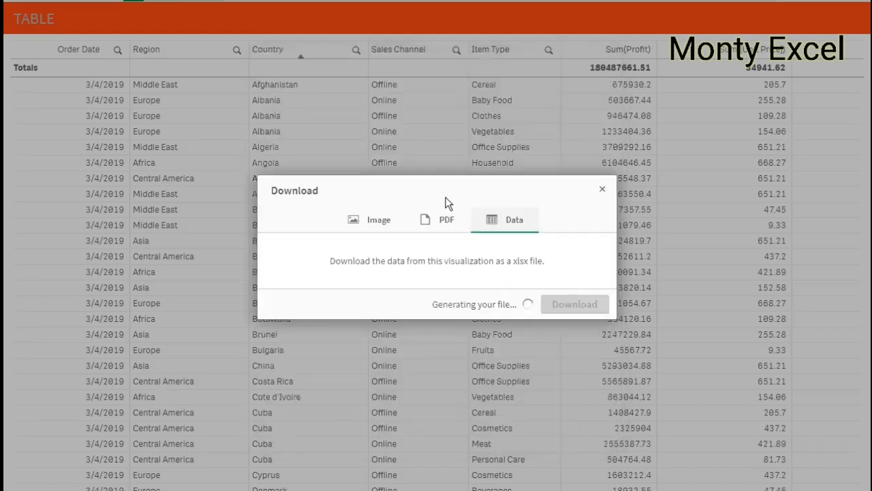
{"action": "left_click", "coordinate": [437, 219]}
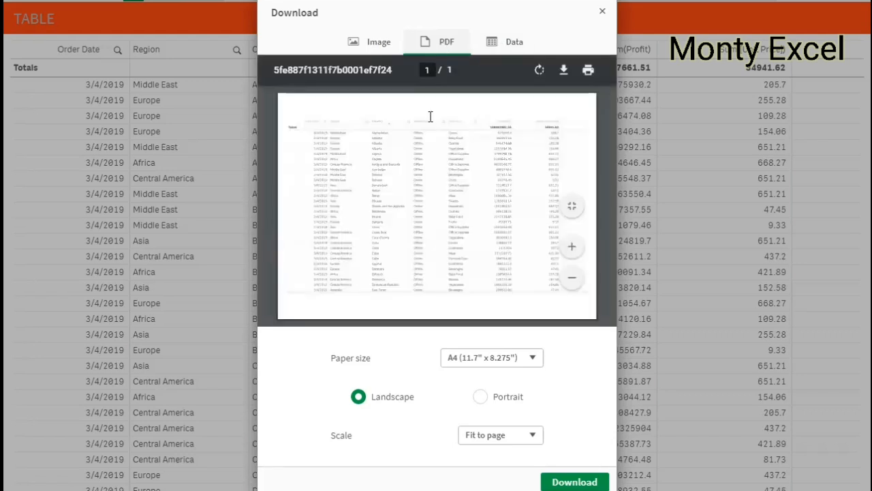
{"action": "left_click", "coordinate": [513, 43]}
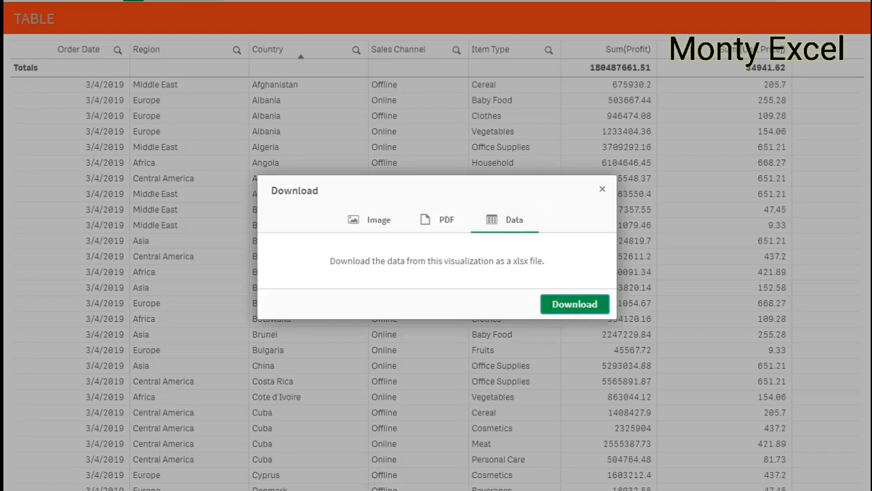
{"action": "right_click", "coordinate": [143, 450]}
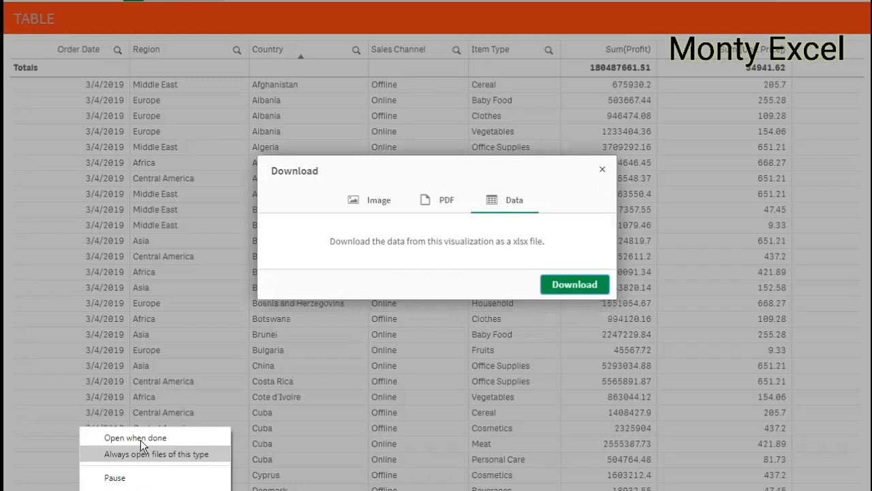
{"action": "left_click", "coordinate": [140, 440]}
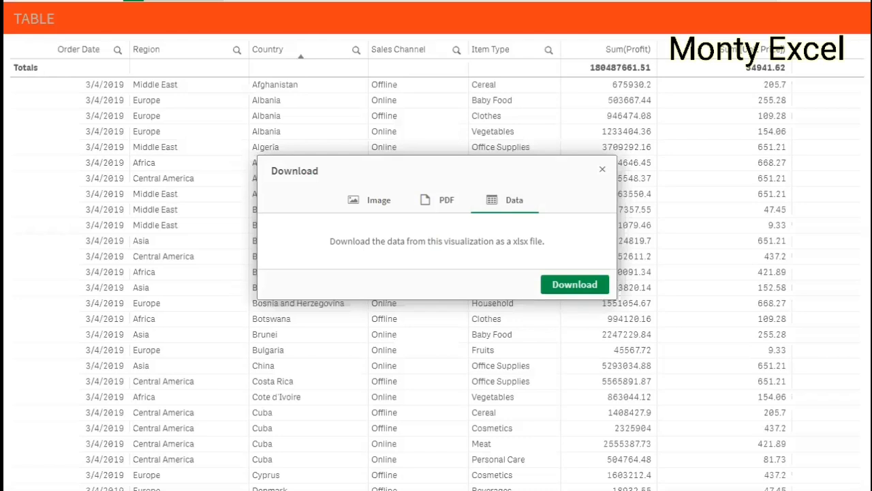
{"action": "left_click", "coordinate": [603, 172]}
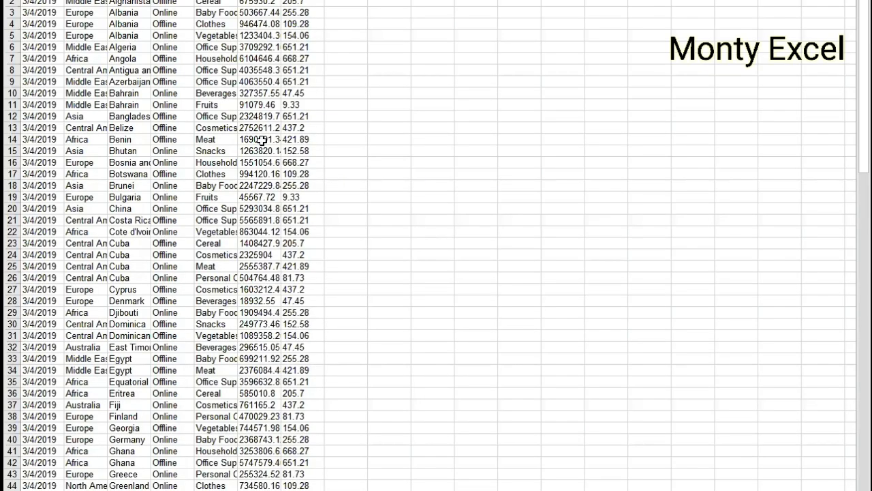
{"action": "left_click_drag", "start_coordinate": [159, 163], "coordinate": [225, 220]}
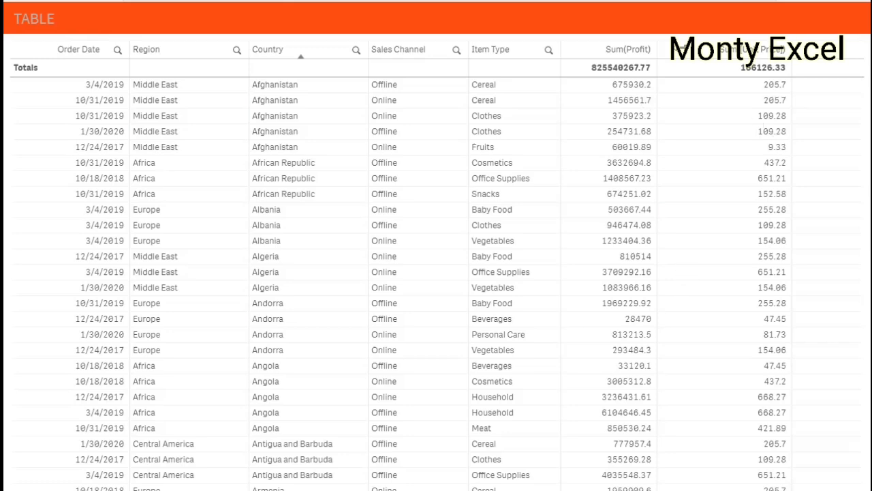
Step: Put the sheet into editing mode and open the settings of the table's Order Date column
{"action": "left_click", "coordinate": [745, 0]}
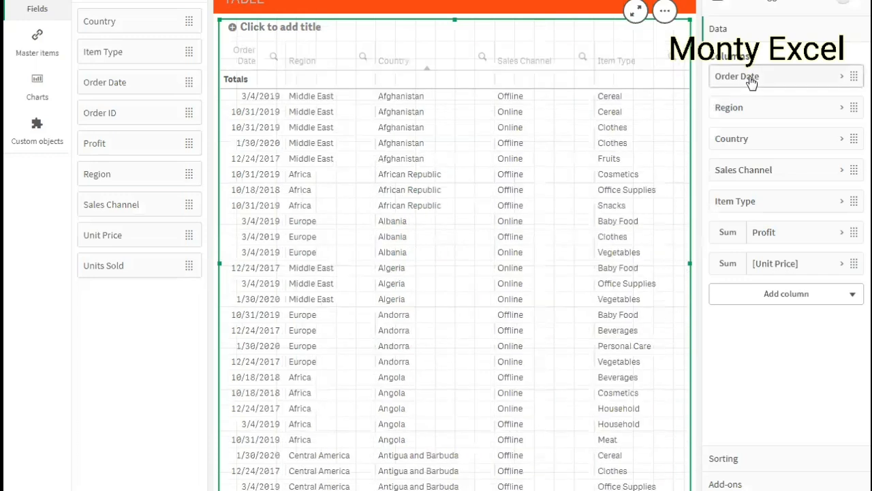
{"action": "left_click", "coordinate": [752, 79]}
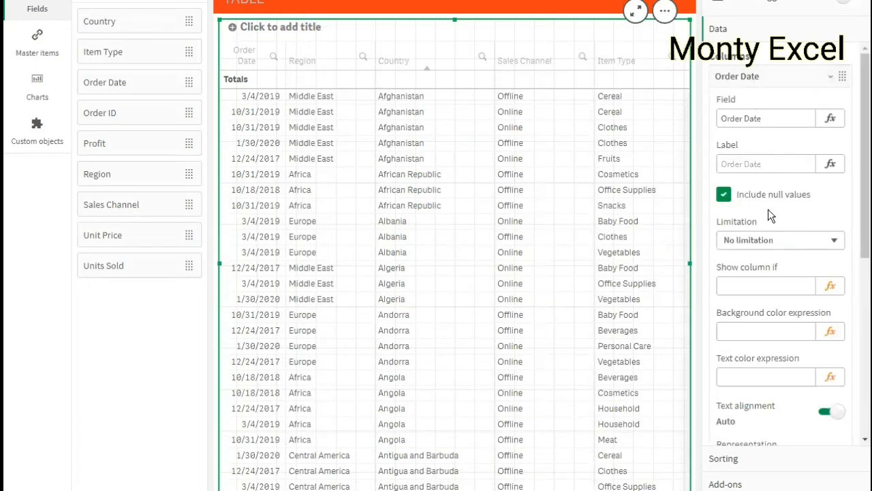
Step: Try to change the Order Date column's field to O_Data, and undo the change
{"action": "left_click", "coordinate": [773, 119]}
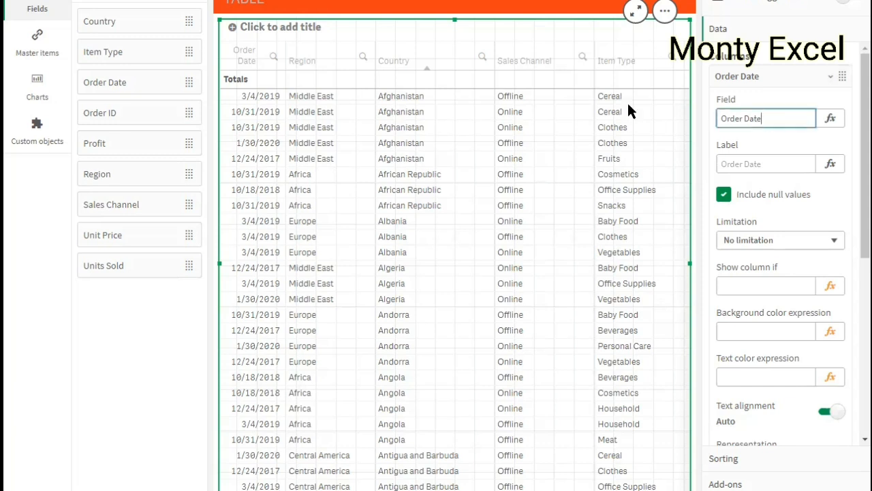
{"action": "key", "text": "ctrl+a"}
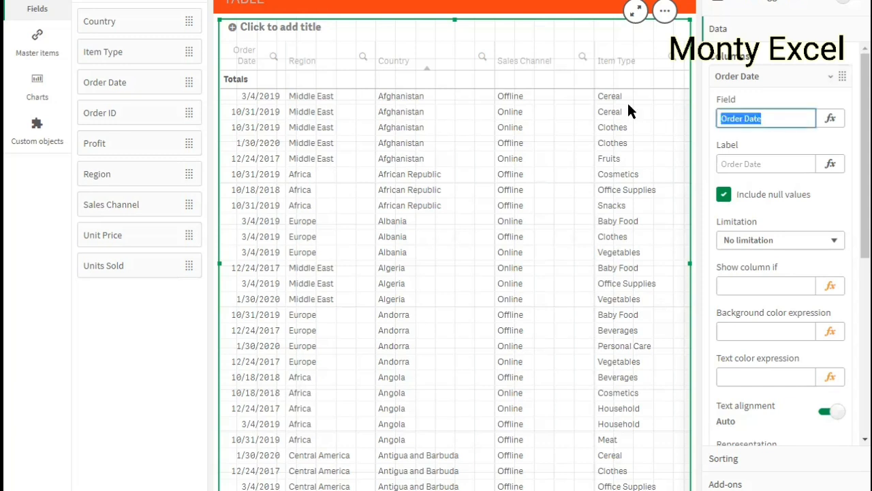
{"action": "type", "text": "O"}
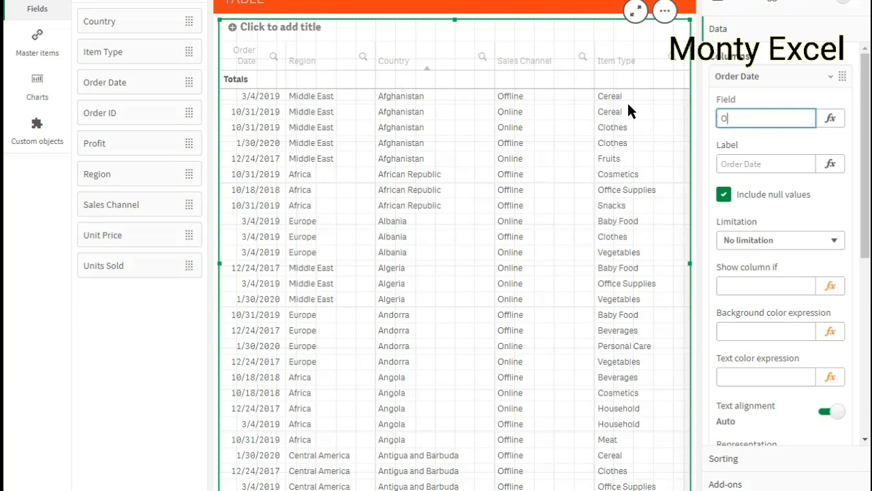
{"action": "type", "text": "_Data"}
{"action": "key", "text": "Return"}
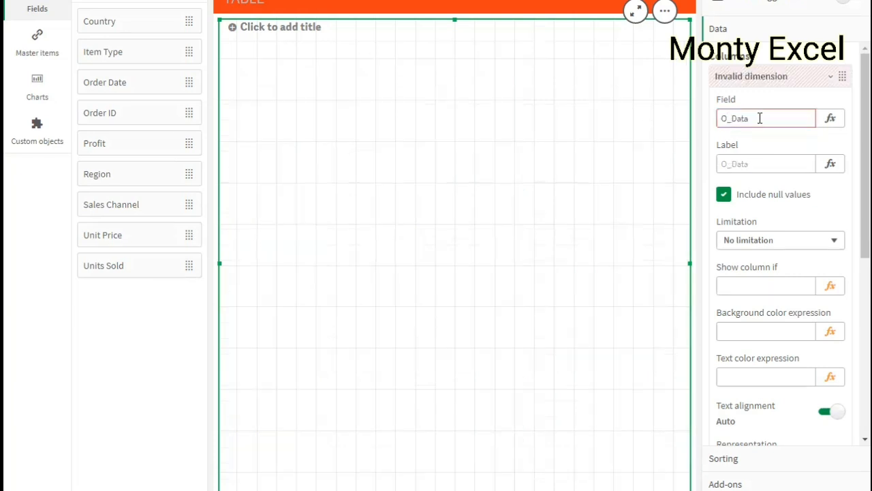
{"action": "key", "text": "ctrl+z"}
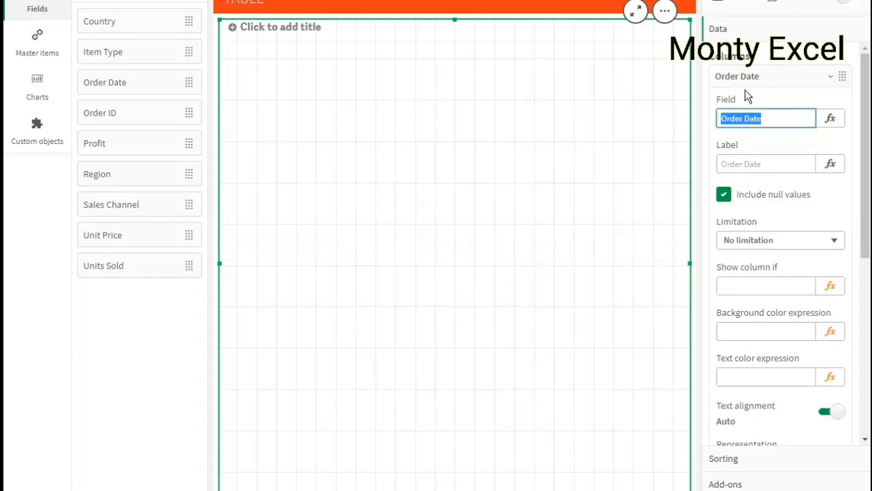
Step: Set the Order Date column's label to ORDERDATE, leaving its field as it is
{"action": "left_click", "coordinate": [766, 163]}
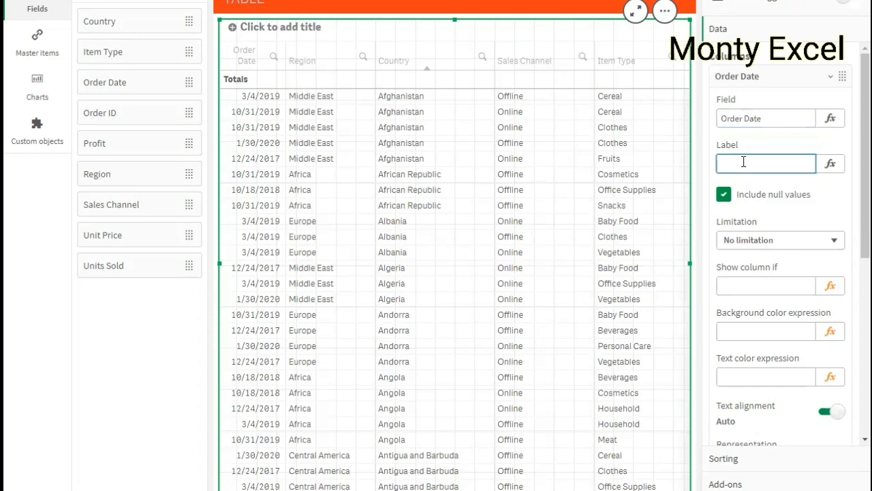
{"action": "type", "text": "order"}
{"action": "double_click", "coordinate": [744, 162]}
{"action": "type", "text": "ORD"}
{"action": "type", "text": "ER D"}
{"action": "type", "text": "ATE"}
{"action": "type", "text": "FOR"}
{"action": "key", "text": "BackSpace"}
{"action": "key", "text": "BackSpace"}
{"action": "key", "text": "BackSpace"}
{"action": "left_click", "coordinate": [743, 164]}
{"action": "key", "text": "BackSpace"}
{"action": "left_click", "coordinate": [262, 64]}
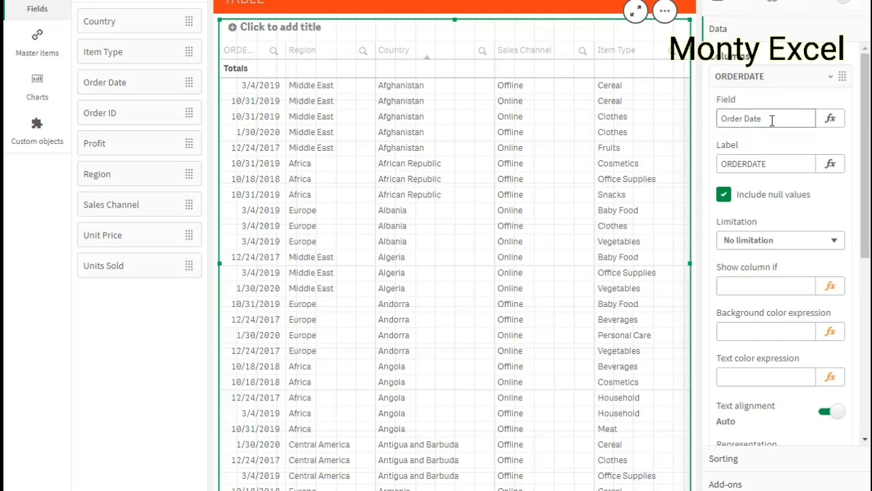
Step: Exclude null values from the ORDERDATE column and collapse its settings
{"action": "left_click_drag", "start_coordinate": [773, 121], "coordinate": [705, 122]}
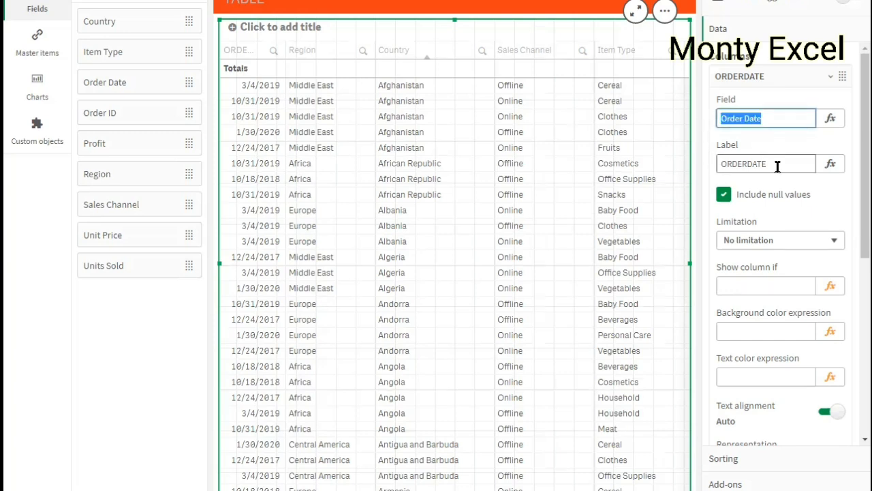
{"action": "double_click", "coordinate": [716, 164]}
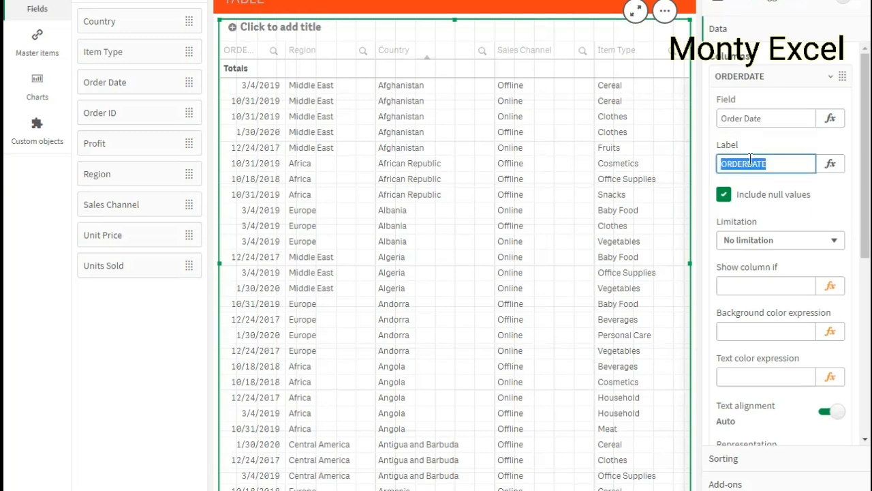
{"action": "left_click", "coordinate": [724, 195]}
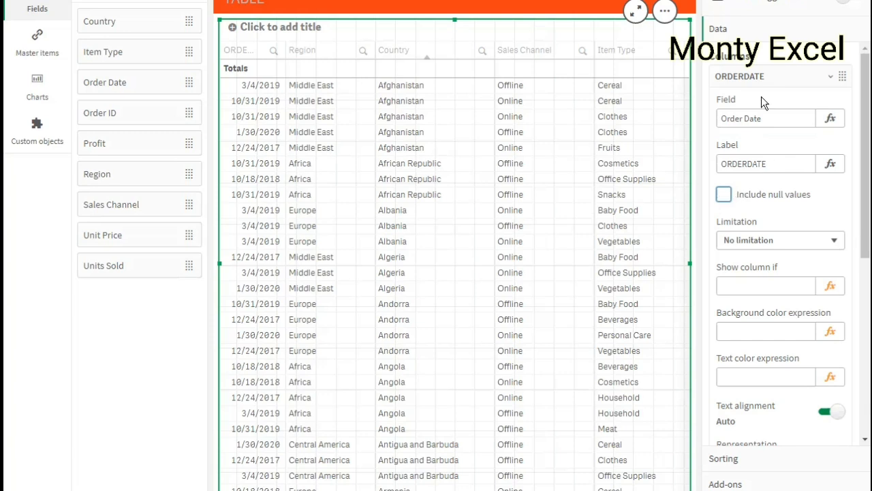
{"action": "left_click", "coordinate": [769, 78]}
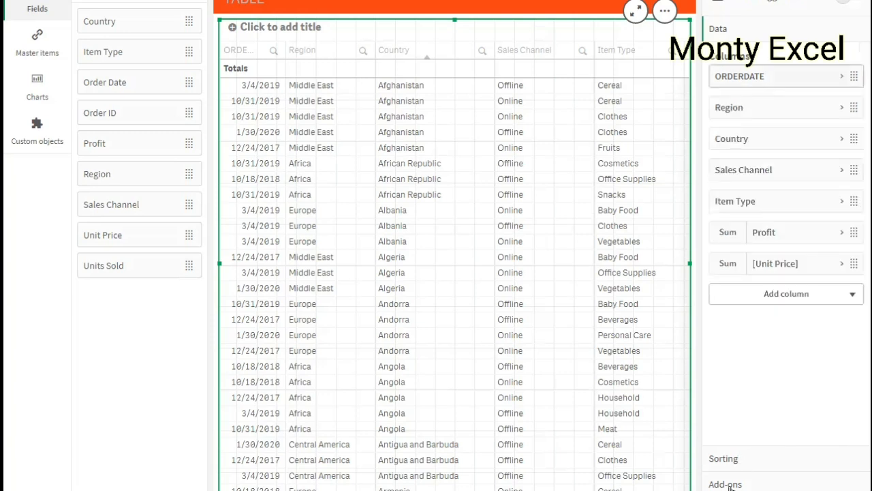
Step: Switch the Country column's sorting to custom and review the options for sorting in search
{"action": "left_click", "coordinate": [724, 459]}
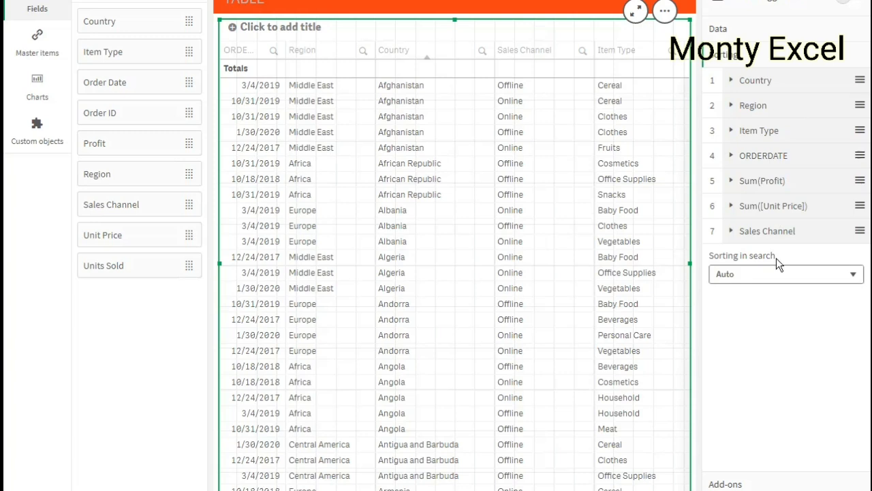
{"action": "left_click", "coordinate": [771, 90]}
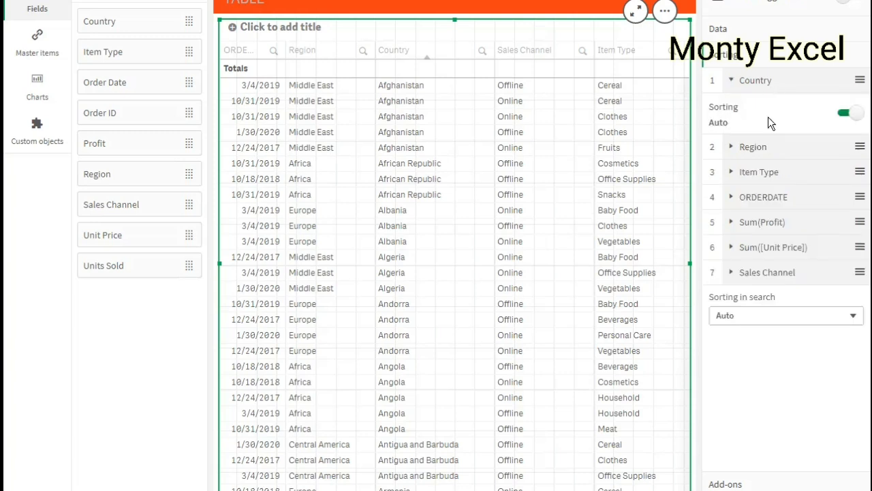
{"action": "left_click", "coordinate": [843, 114]}
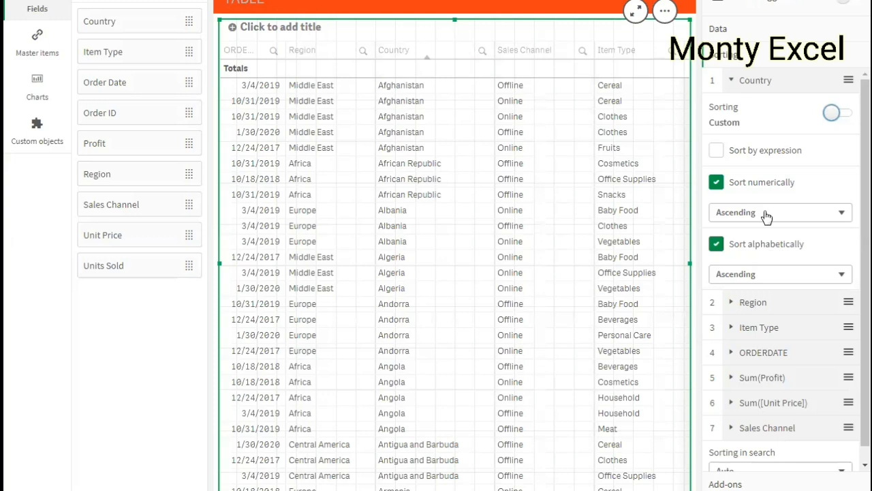
{"action": "left_click", "coordinate": [767, 217]}
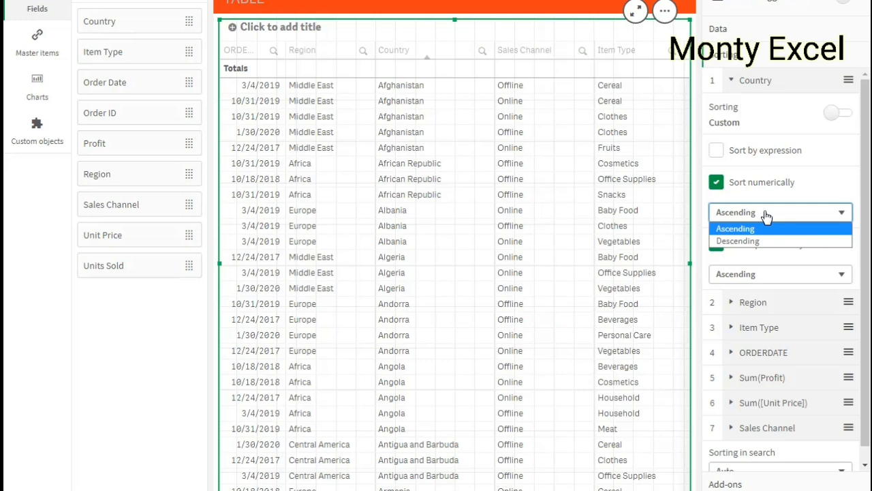
{"action": "left_click", "coordinate": [769, 81]}
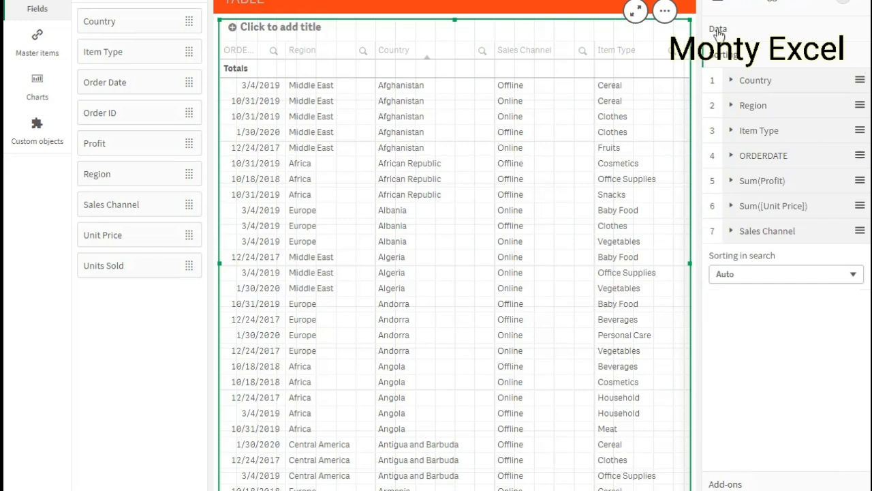
{"action": "left_click", "coordinate": [761, 276]}
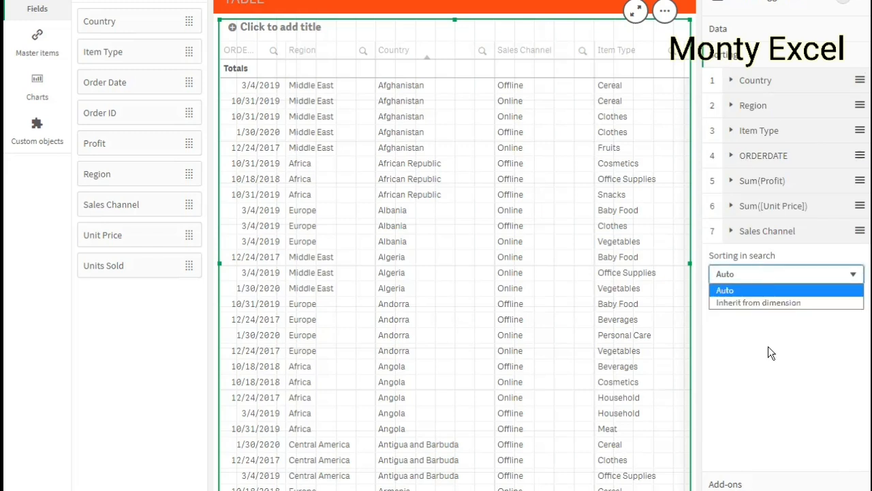
{"action": "left_click", "coordinate": [759, 381]}
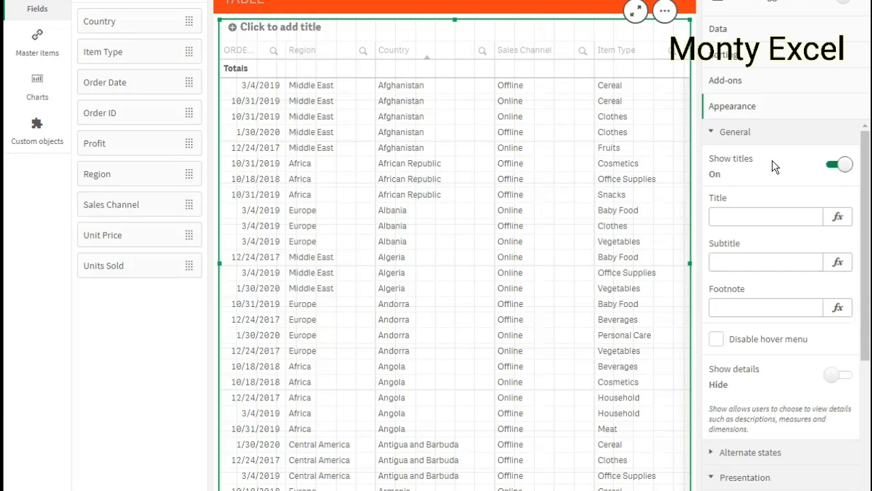
Step: Turn off the table's titles in its appearance settings and open the table styling options
{"action": "left_click", "coordinate": [833, 167]}
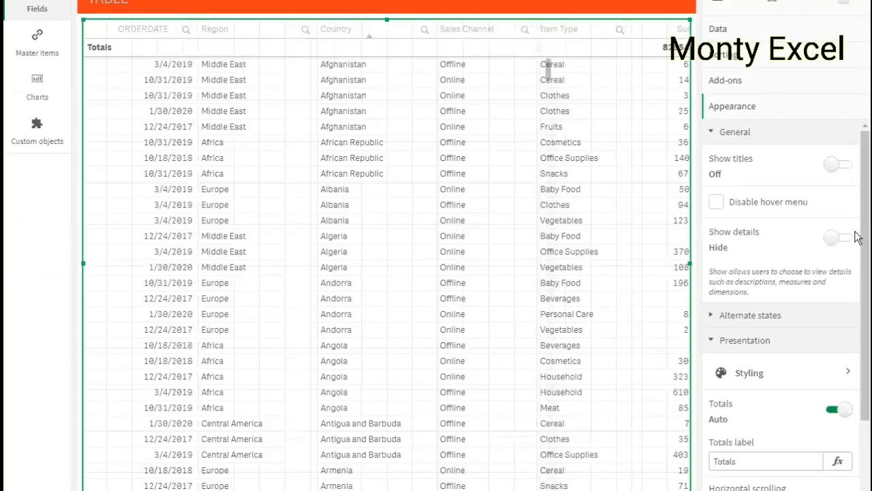
{"action": "scroll", "coordinate": [860, 439], "scroll_direction": "down", "scroll_amount": 2}
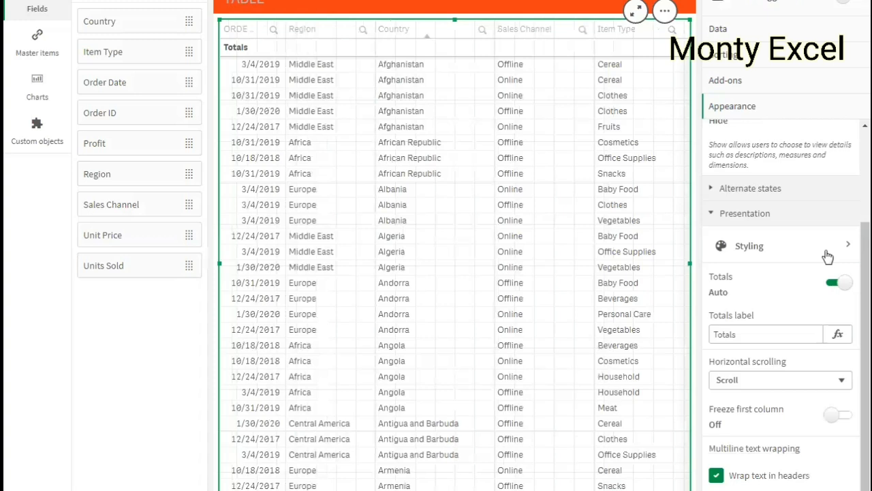
{"action": "left_click", "coordinate": [828, 256]}
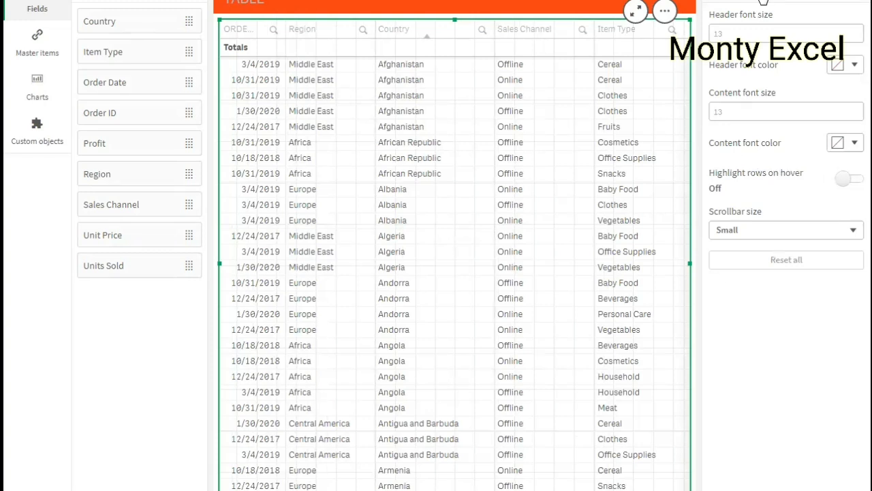
Step: Set the table's header font size to 15 and its content font size to 14
{"action": "left_click", "coordinate": [747, 32]}
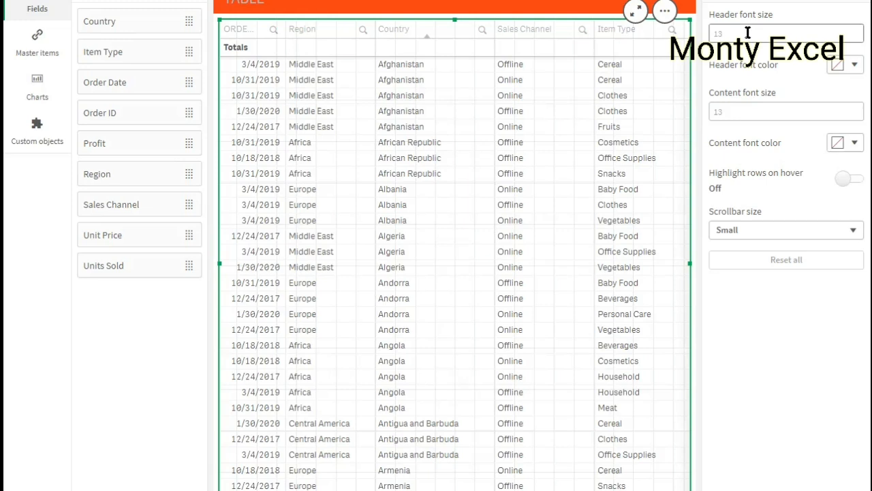
{"action": "left_click", "coordinate": [747, 32]}
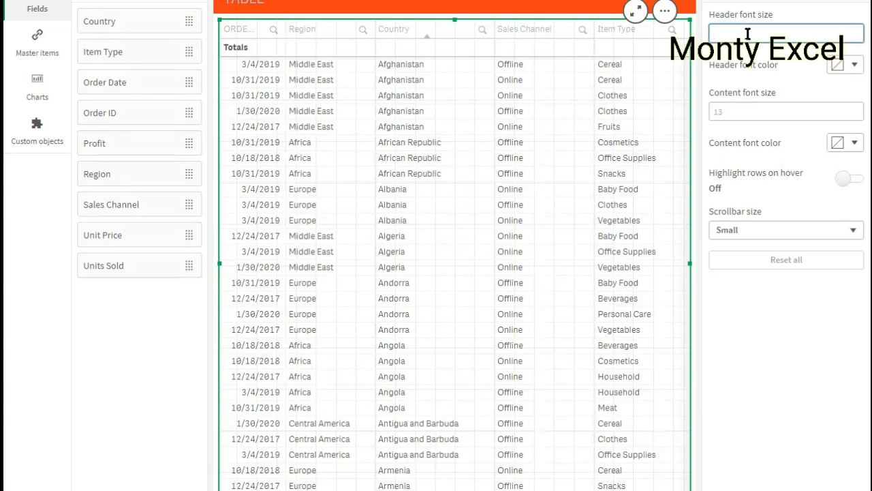
{"action": "type", "text": "15"}
{"action": "key", "text": "Return"}
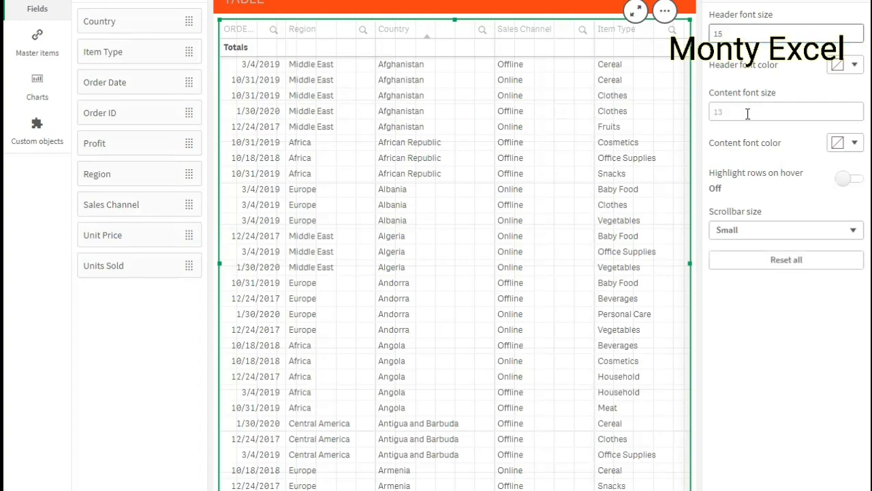
{"action": "left_click", "coordinate": [748, 114]}
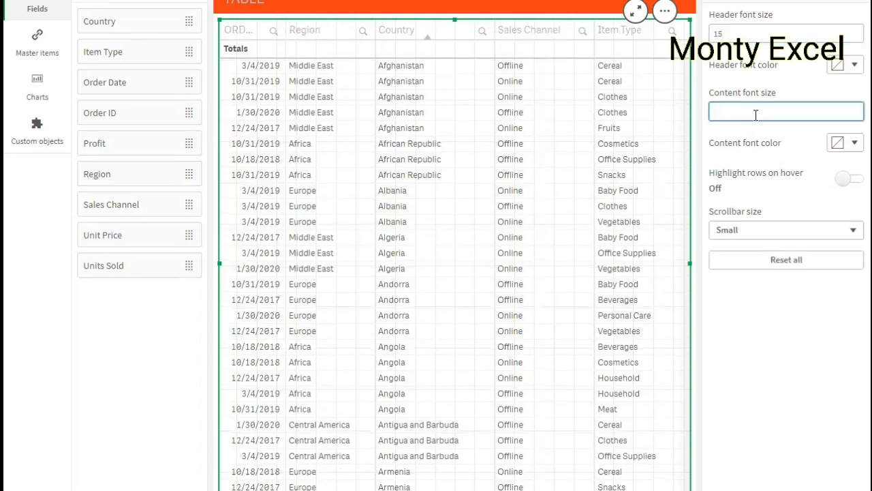
{"action": "type", "text": "14"}
{"action": "key", "text": "Return"}
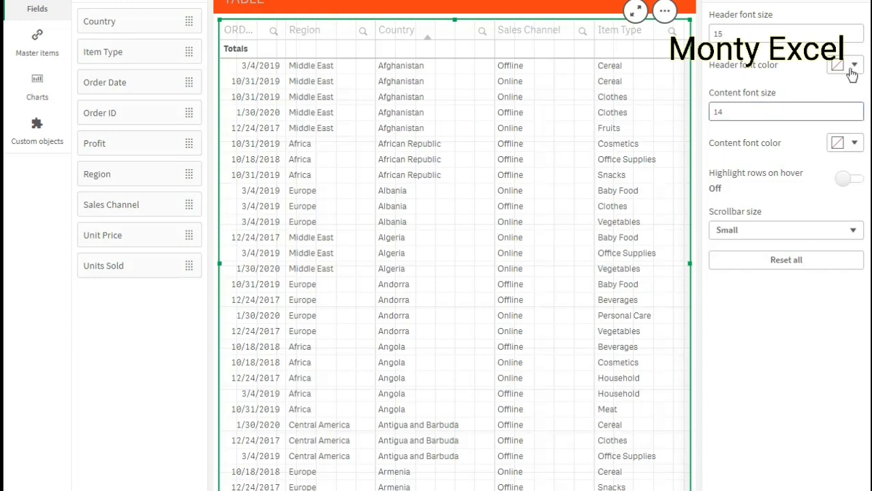
Step: Color the table's header font blue and its content font dark green (#276e27)
{"action": "left_click", "coordinate": [846, 136]}
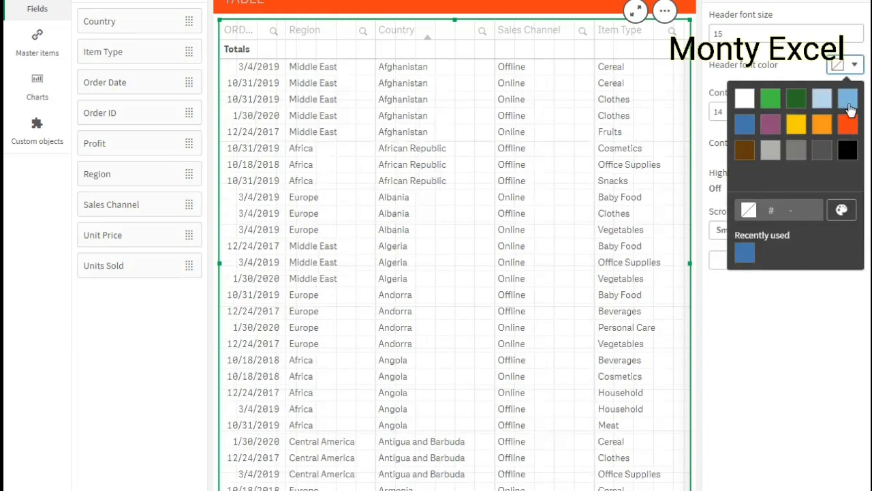
{"action": "left_click", "coordinate": [744, 127]}
{"action": "left_click", "coordinate": [744, 313]}
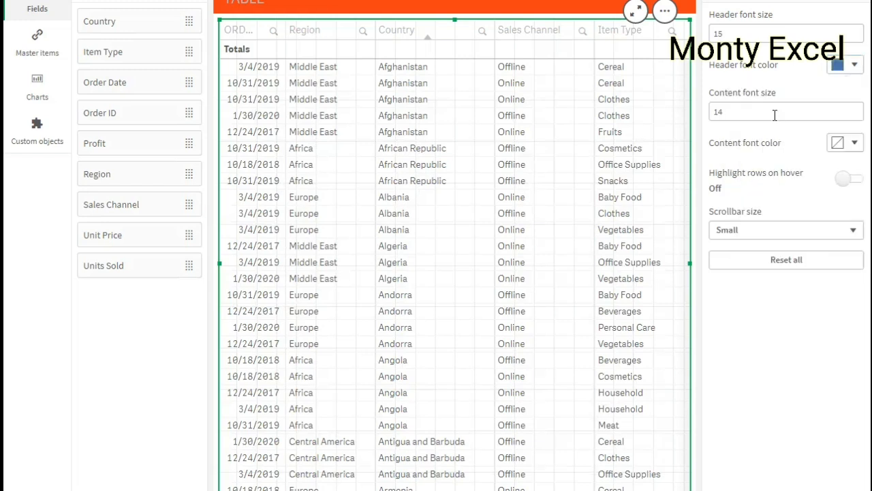
{"action": "left_click", "coordinate": [853, 144]}
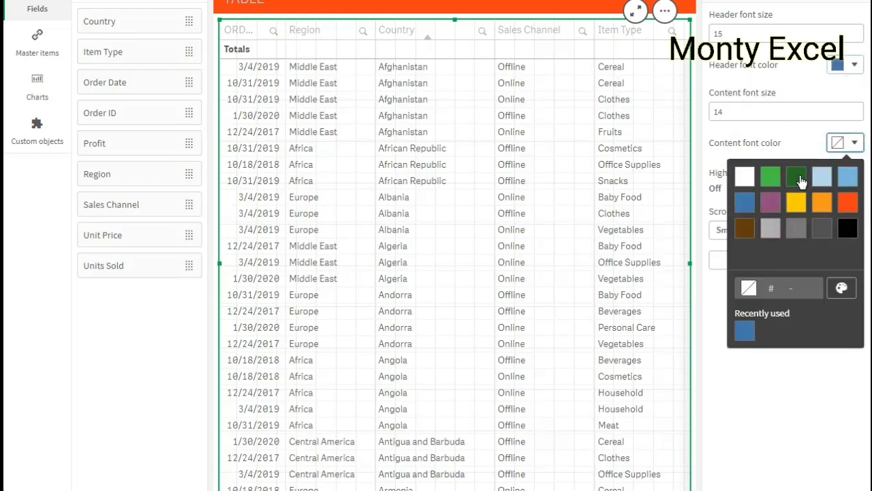
{"action": "left_click", "coordinate": [799, 178]}
{"action": "left_click", "coordinate": [746, 407]}
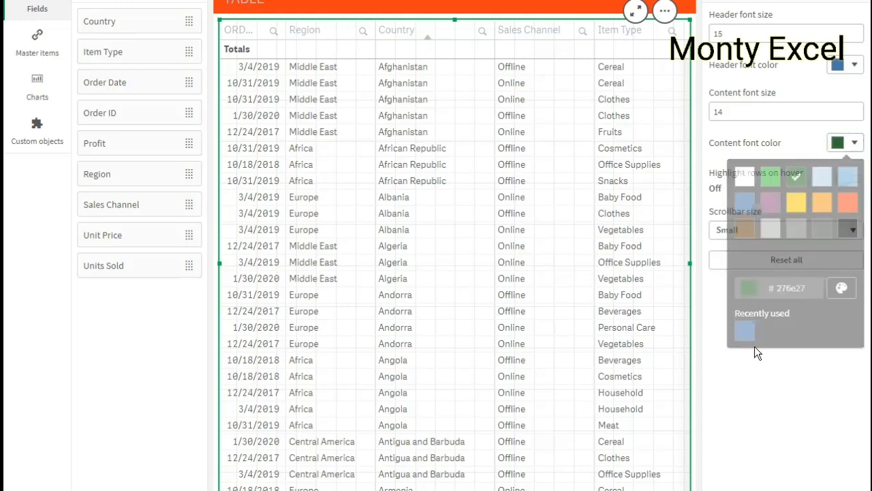
Step: Set the table's scrollbar size to Medium and leave the styling options
{"action": "left_click", "coordinate": [766, 232]}
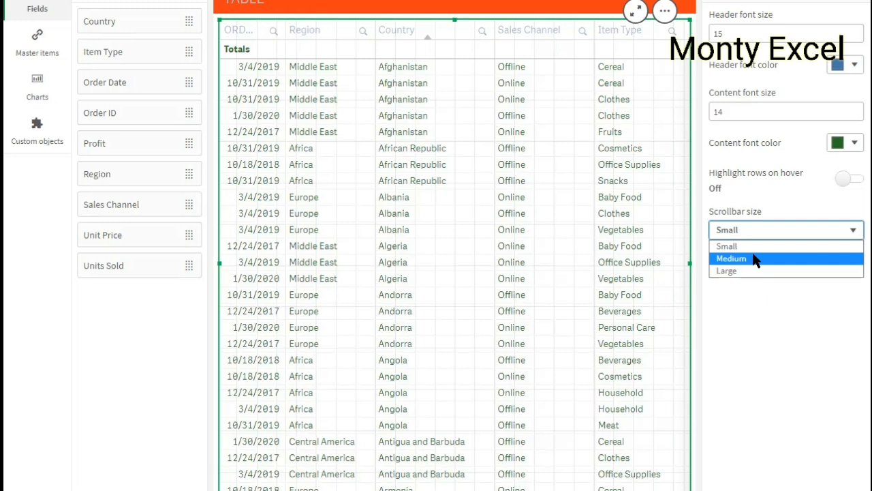
{"action": "left_click", "coordinate": [755, 259]}
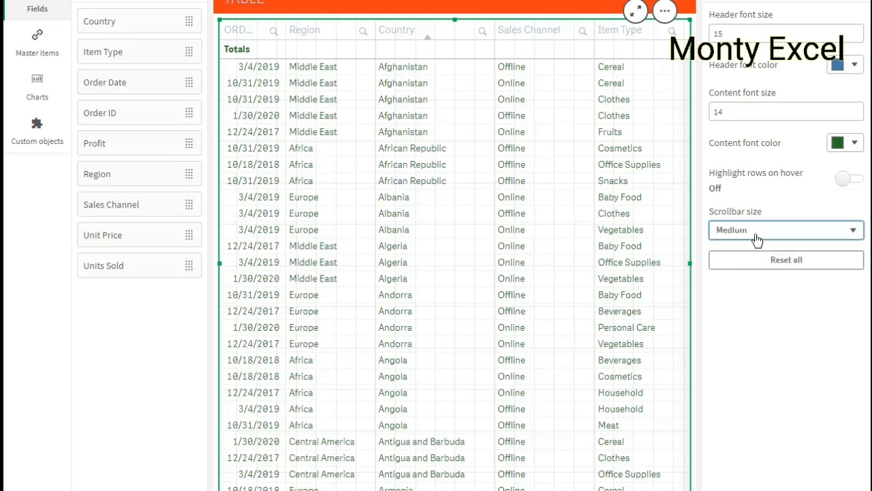
{"action": "left_click", "coordinate": [756, 236]}
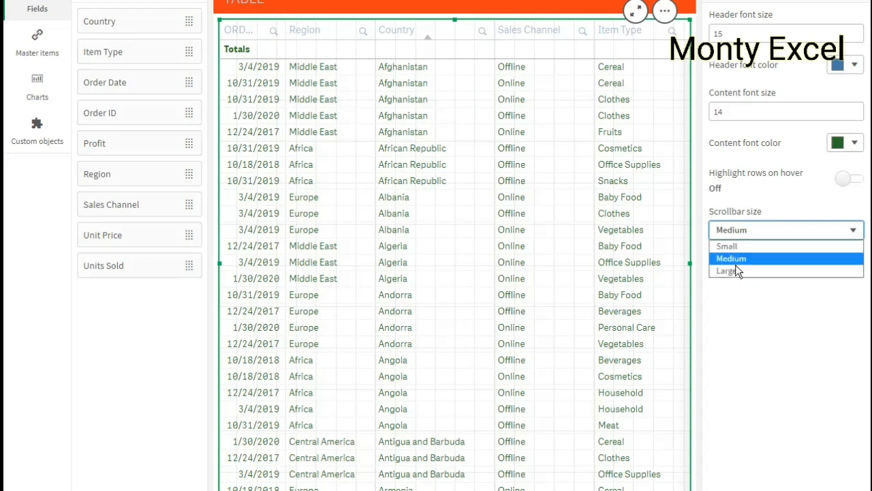
{"action": "left_click", "coordinate": [739, 312]}
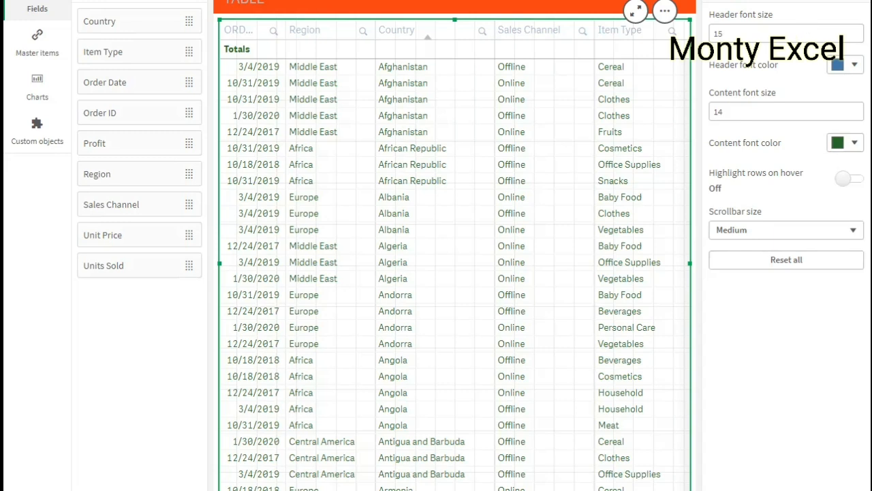
{"action": "left_click", "coordinate": [715, 2]}
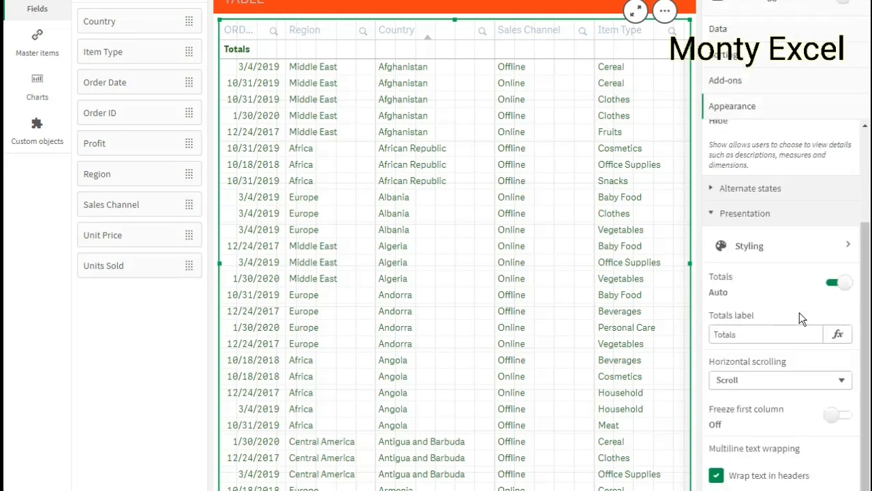
Step: Toggle text wrapping in headers off and on again, and freeze the table's first column
{"action": "left_click", "coordinate": [717, 476]}
{"action": "left_click", "coordinate": [717, 475]}
{"action": "left_click", "coordinate": [838, 416]}
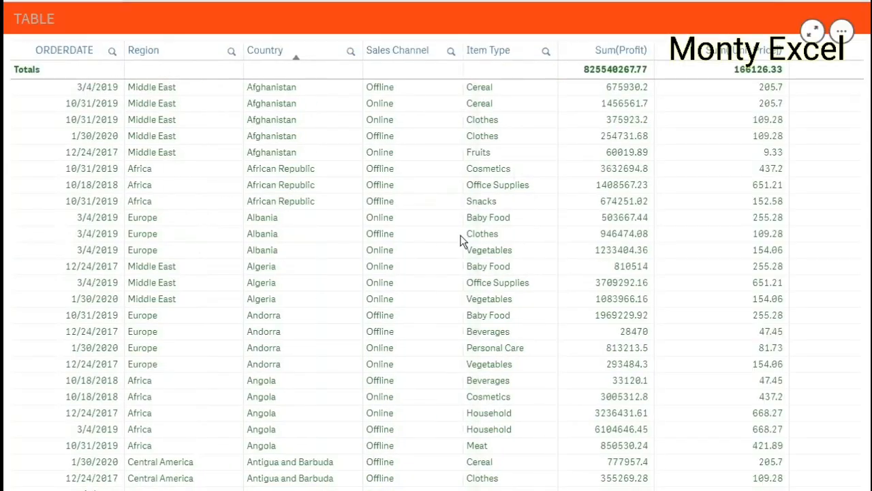
Step: Look through the rows of the full-width table to examine the new styling, scrollbar and totals row
{"action": "scroll", "coordinate": [459, 247], "scroll_direction": "down", "scroll_amount": 2}
{"action": "scroll", "coordinate": [460, 266], "scroll_direction": "down", "scroll_amount": 5}
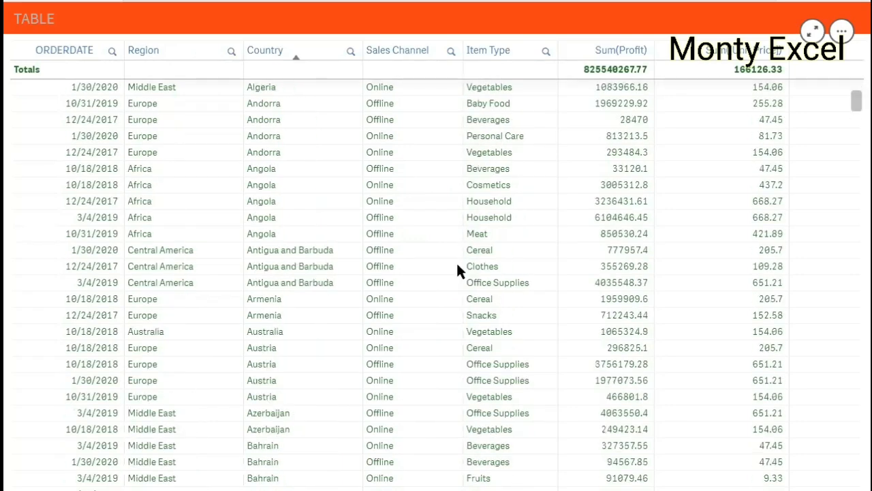
{"action": "scroll", "coordinate": [458, 273], "scroll_direction": "down", "scroll_amount": 2}
{"action": "scroll", "coordinate": [456, 276], "scroll_direction": "down", "scroll_amount": 10}
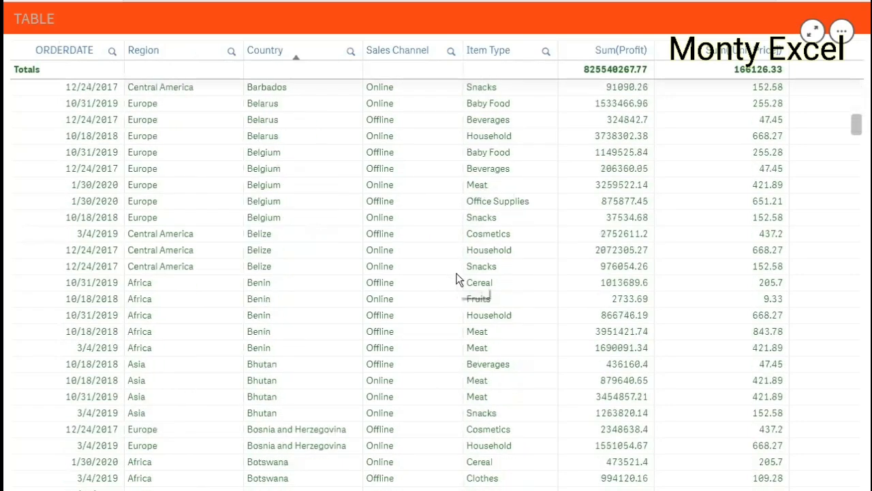
{"action": "scroll", "coordinate": [453, 276], "scroll_direction": "down", "scroll_amount": 20}
{"action": "scroll", "coordinate": [454, 287], "scroll_direction": "down", "scroll_amount": 15}
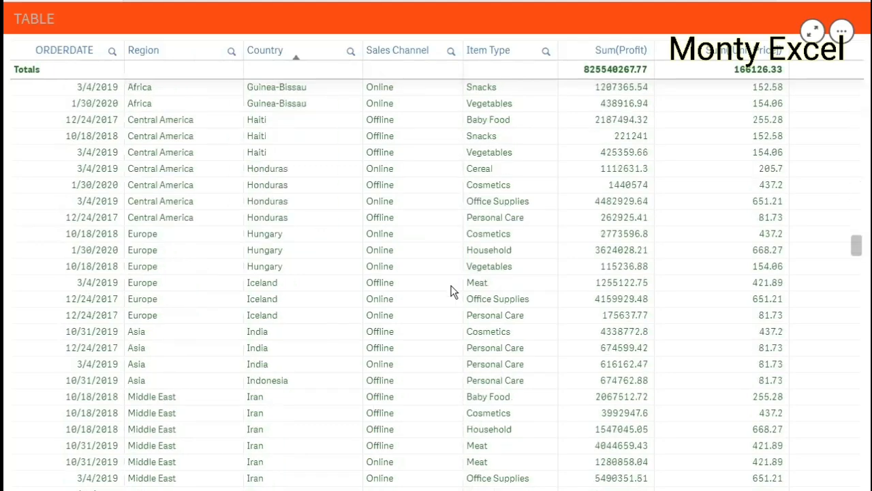
{"action": "scroll", "coordinate": [454, 292], "scroll_direction": "down", "scroll_amount": 15}
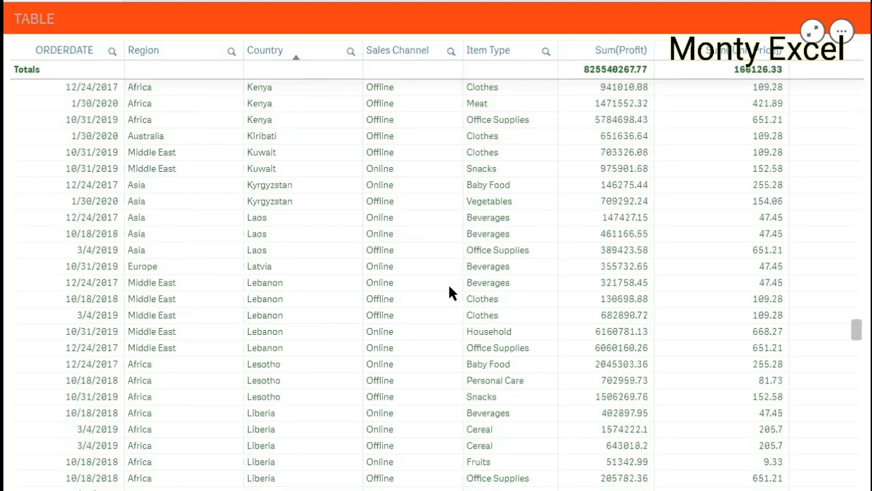
{"action": "scroll", "coordinate": [450, 287], "scroll_direction": "down", "scroll_amount": 15}
{"action": "scroll", "coordinate": [450, 287], "scroll_direction": "up", "scroll_amount": 2}
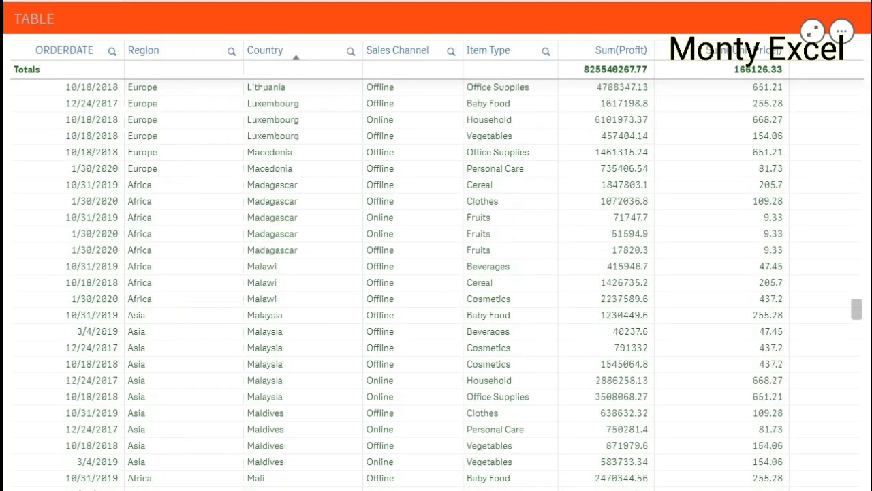
{"action": "scroll", "coordinate": [449, 288], "scroll_direction": "up", "scroll_amount": 2}
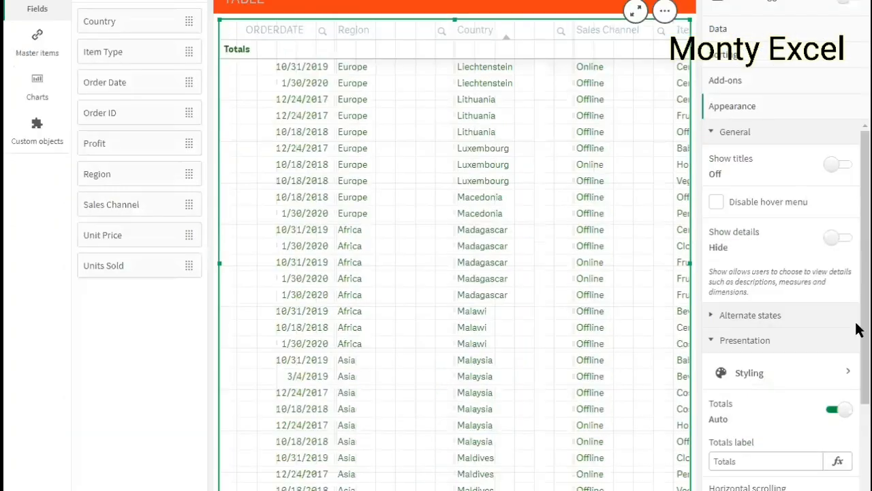
Step: Collapse the General appearance settings and try switching the totals from automatic to custom with position None
{"action": "left_click_drag", "start_coordinate": [859, 349], "coordinate": [860, 160]}
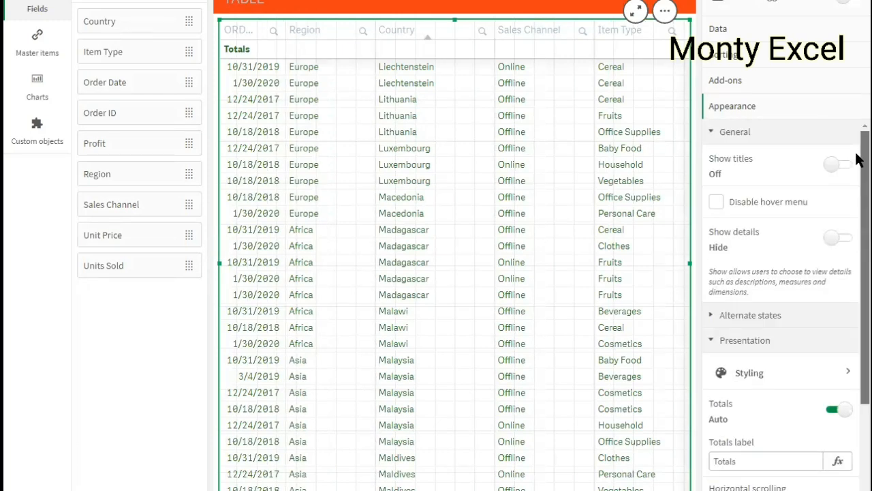
{"action": "left_click", "coordinate": [733, 134]}
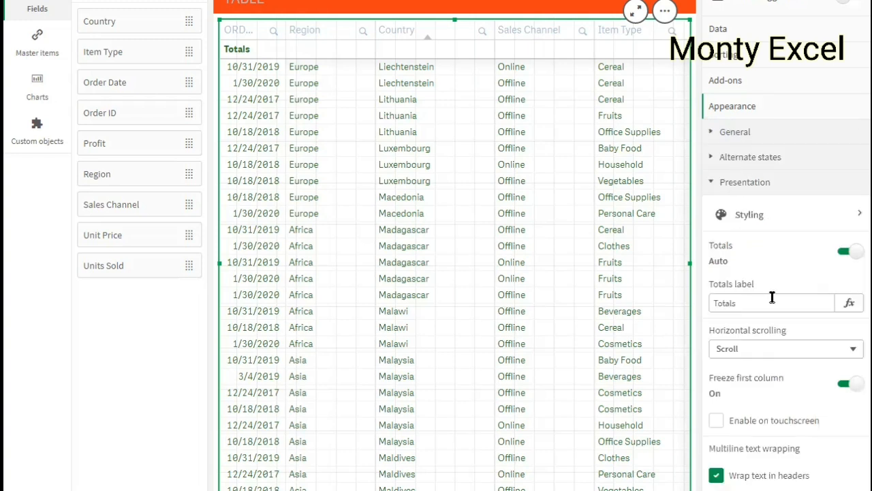
{"action": "left_click", "coordinate": [843, 256]}
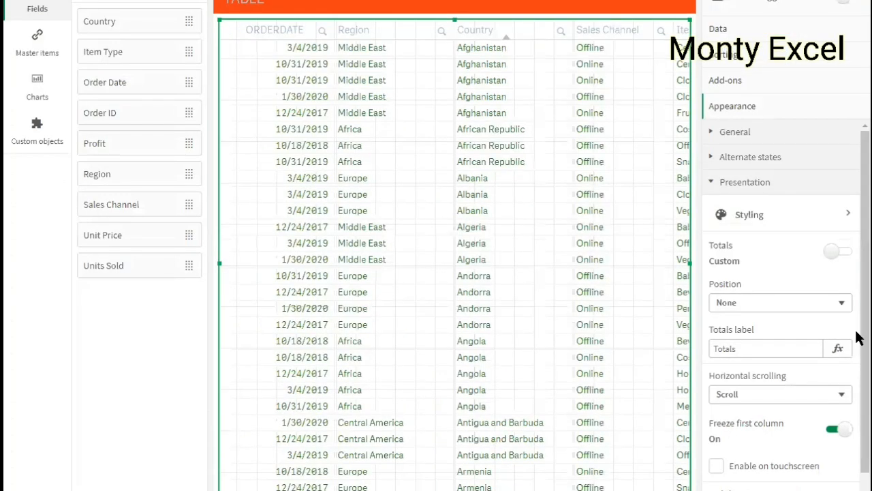
{"action": "scroll", "coordinate": [857, 337], "scroll_direction": "down", "scroll_amount": 1}
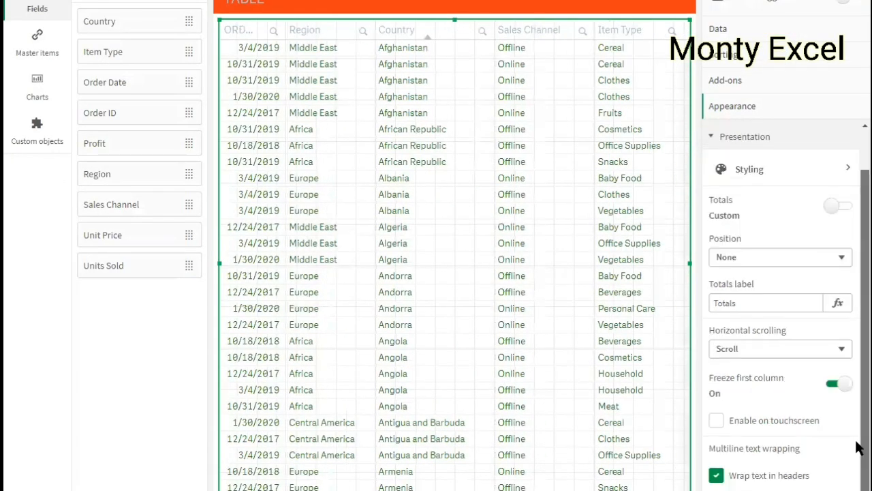
{"action": "scroll", "coordinate": [857, 300], "scroll_direction": "up", "scroll_amount": 1}
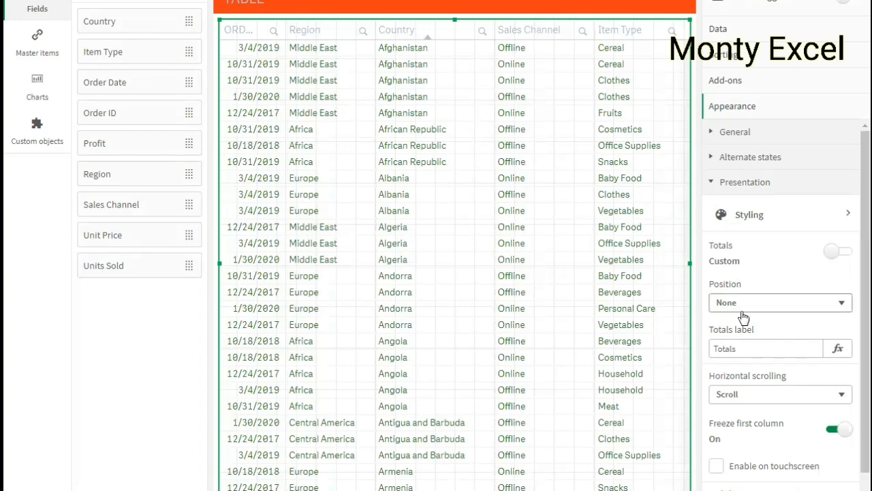
{"action": "left_click", "coordinate": [749, 190]}
{"action": "left_click", "coordinate": [749, 190]}
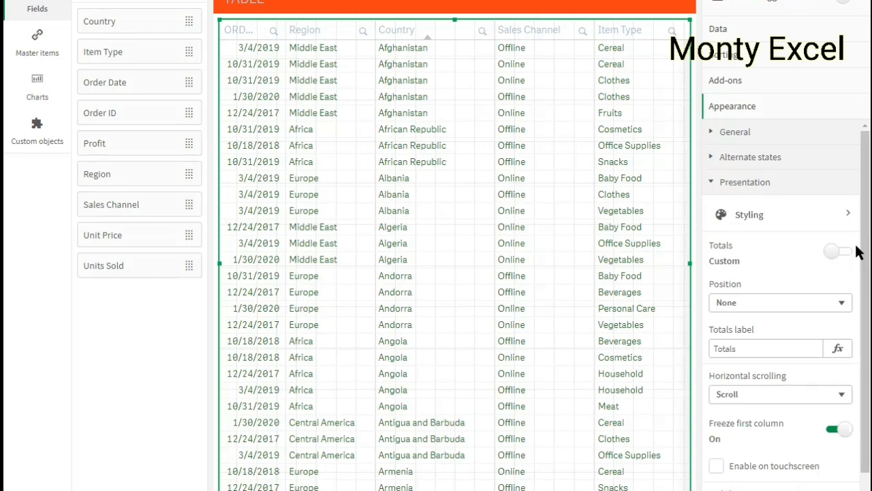
{"action": "left_click_drag", "start_coordinate": [859, 292], "coordinate": [859, 227]}
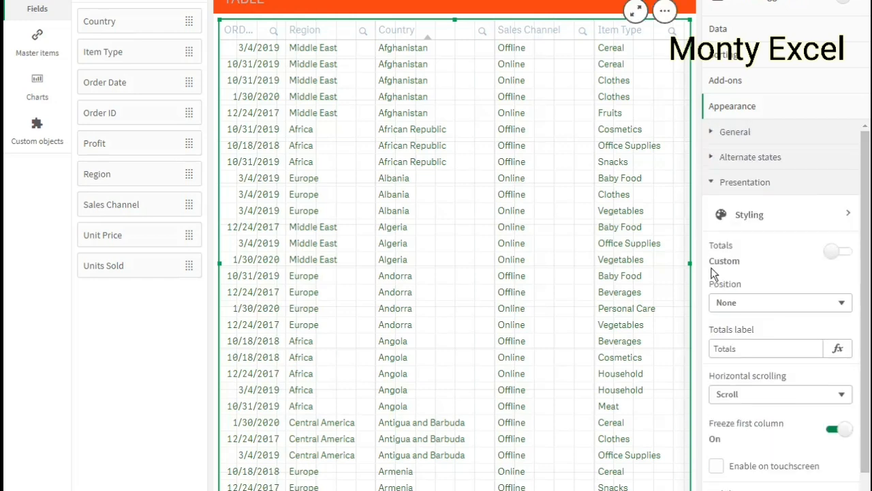
Step: Switch the table's totals back to automatic and set the totals label to SUMMARY
{"action": "left_click", "coordinate": [838, 251]}
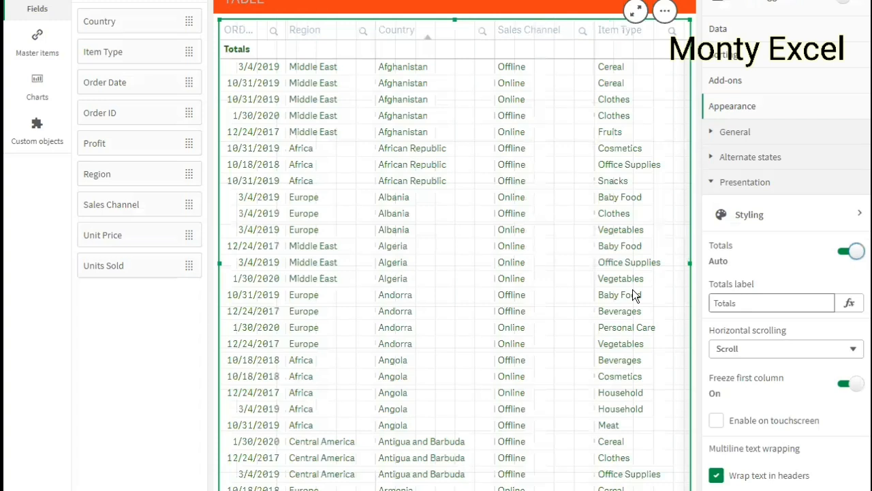
{"action": "key", "text": "Tab"}
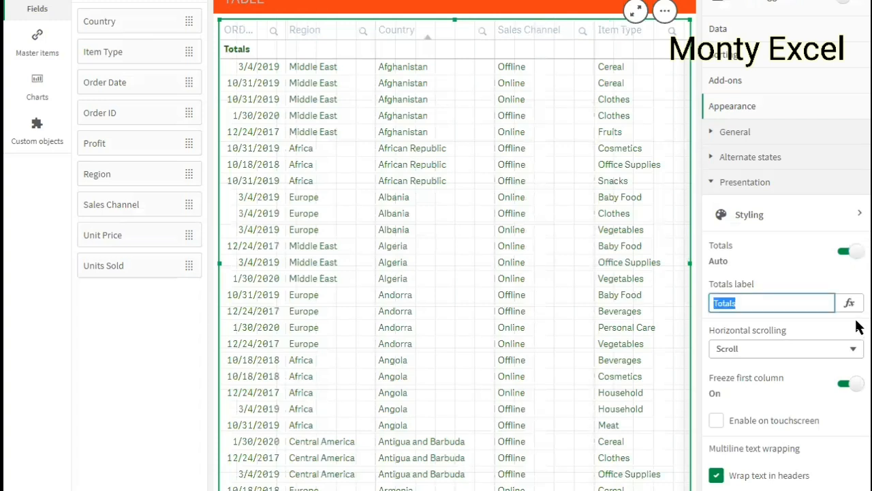
{"action": "type", "text": "SUMMARY"}
{"action": "left_click", "coordinate": [569, 96]}
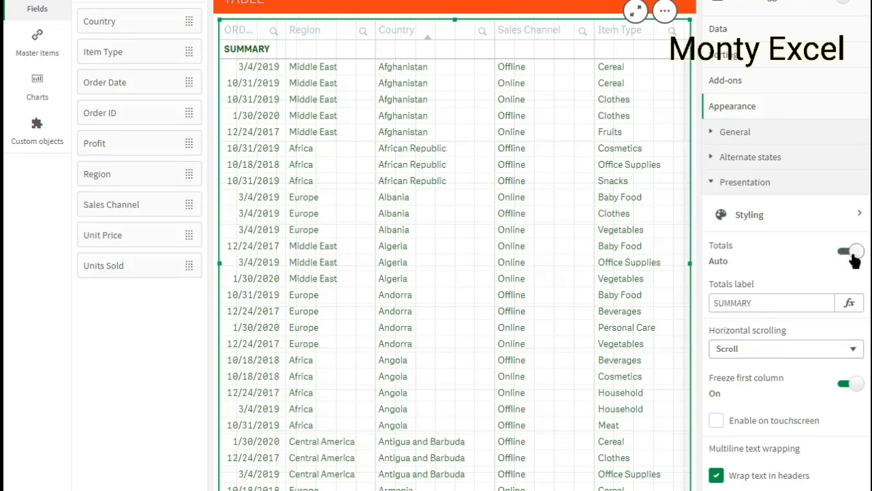
Step: Hide the table's SUMMARY row by switching totals to custom with position None
{"action": "left_click", "coordinate": [852, 252]}
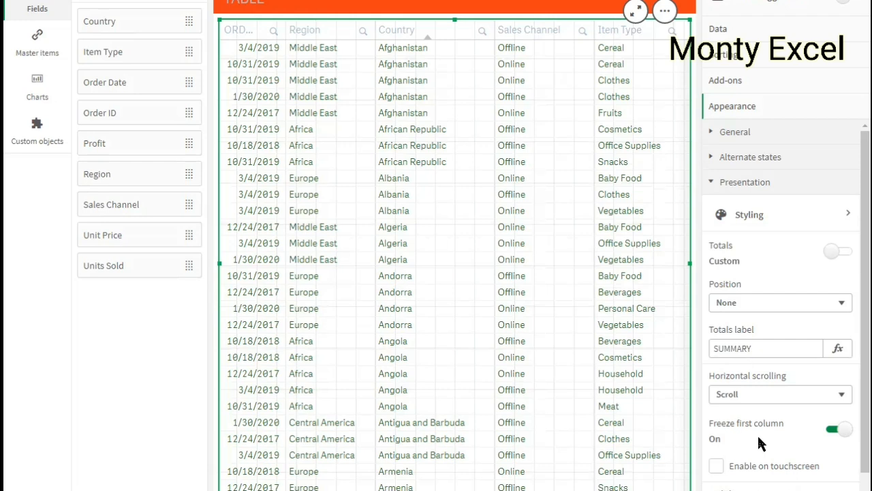
{"action": "scroll", "coordinate": [858, 298], "scroll_direction": "down", "scroll_amount": 1}
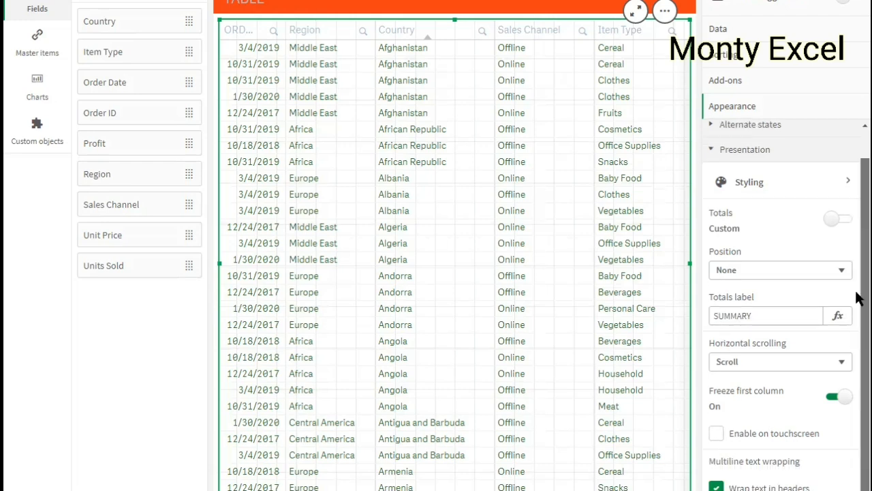
{"action": "scroll", "coordinate": [858, 298], "scroll_direction": "up", "scroll_amount": 1}
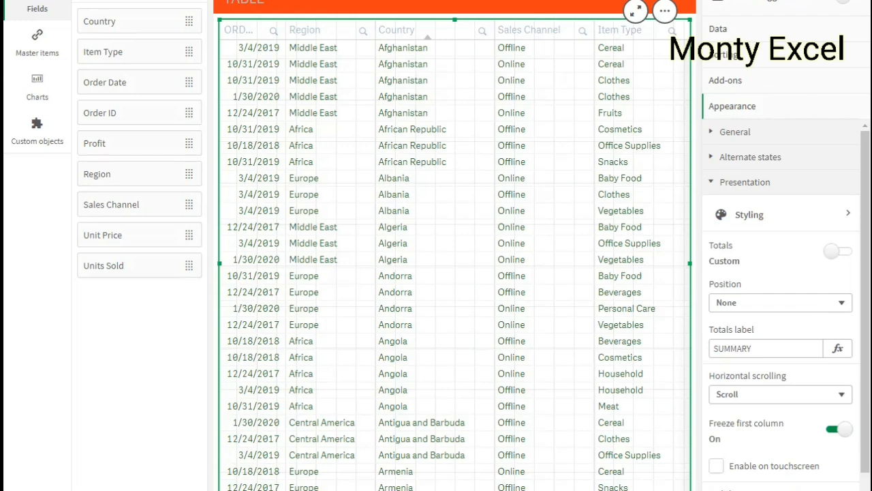
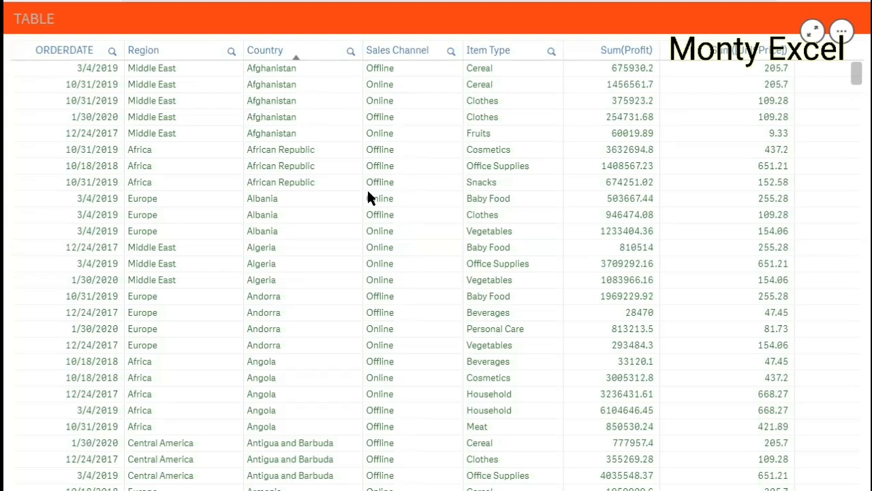
Step: Return the TABLE sheet to editing and narrow the table to free space beside it
{"action": "right_click", "coordinate": [368, 193]}
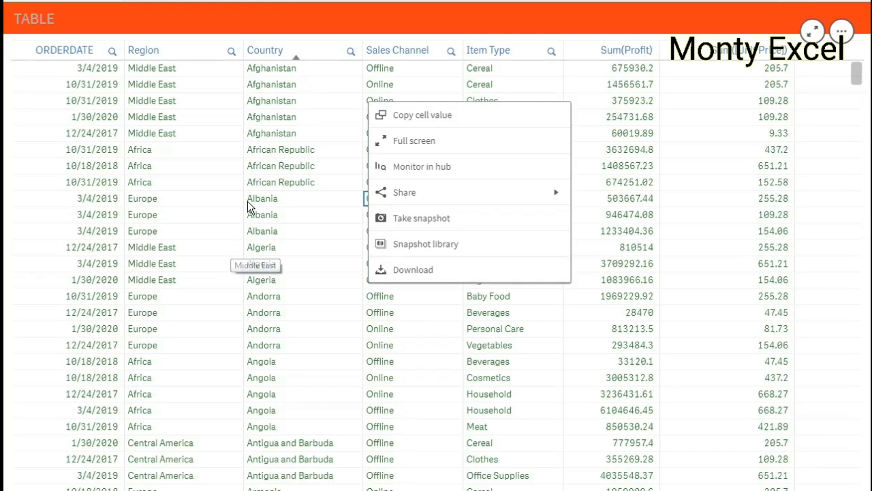
{"action": "left_click", "coordinate": [801, 6]}
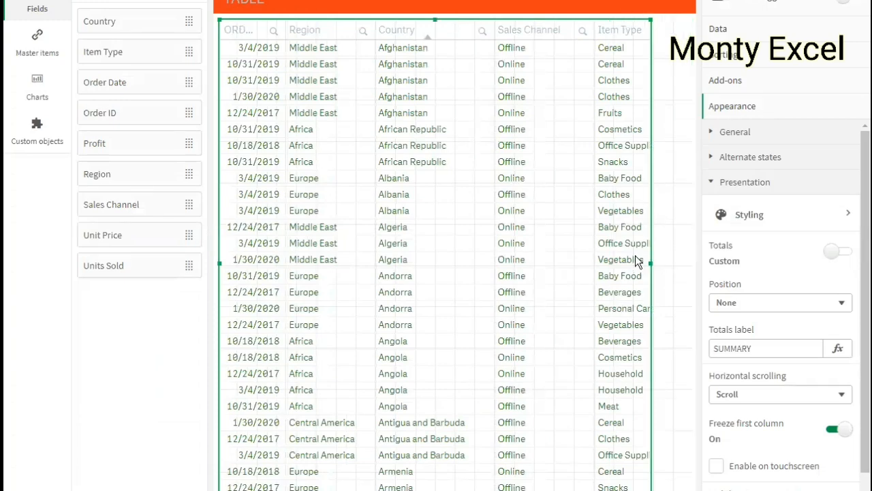
{"action": "left_click_drag", "start_coordinate": [628, 254], "coordinate": [629, 254]}
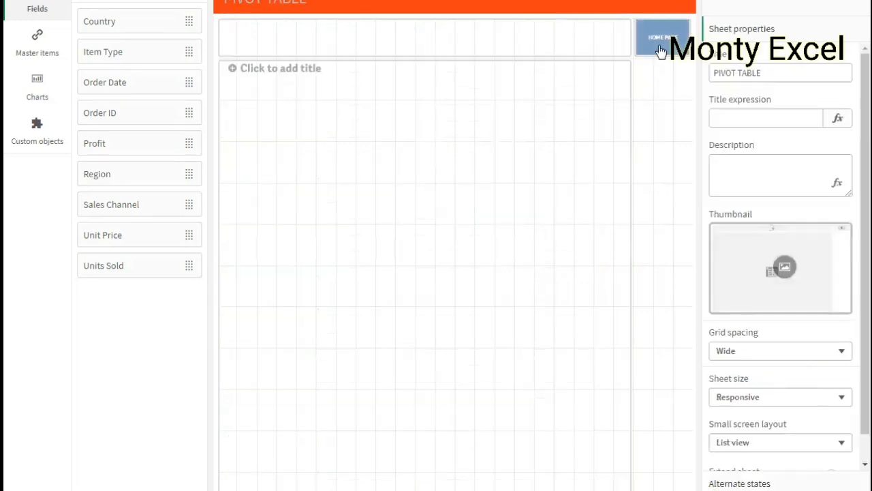
Step: Copy the HOME PAGE button from the PIVOT TABLE sheet onto the TABLE sheet and shrink it to one grid row beside the table
{"action": "right_click", "coordinate": [695, 51]}
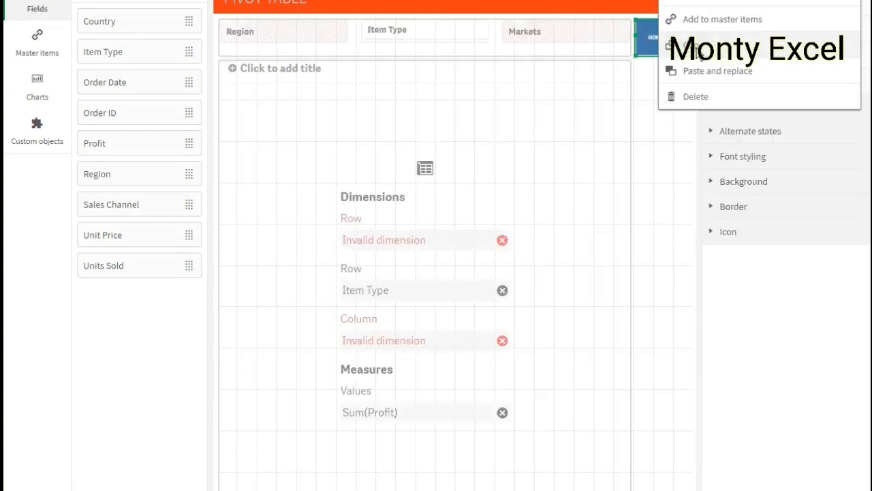
{"action": "left_click", "coordinate": [695, 46]}
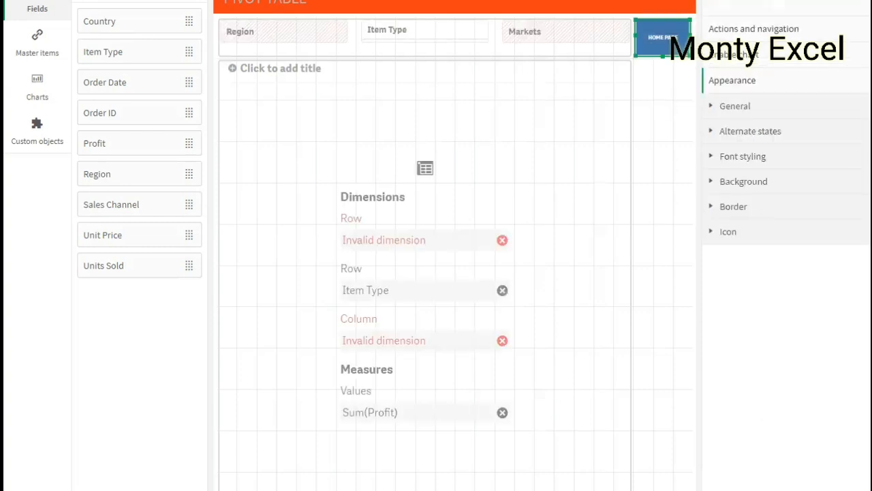
{"action": "left_click", "coordinate": [652, 110]}
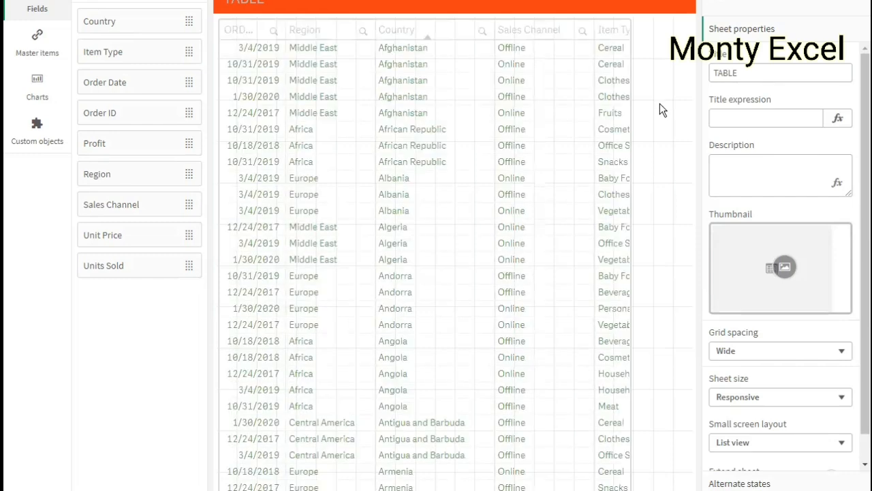
{"action": "key", "text": "ctrl+v"}
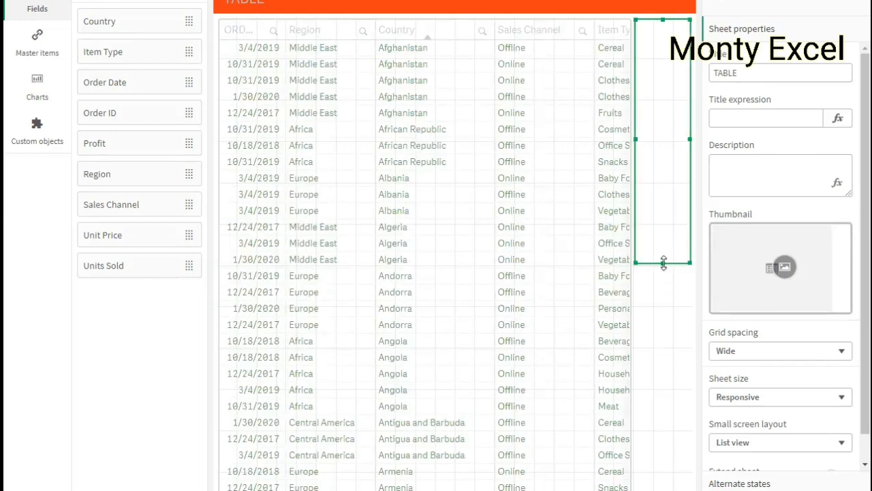
{"action": "left_click_drag", "start_coordinate": [659, 54], "coordinate": [660, 56]}
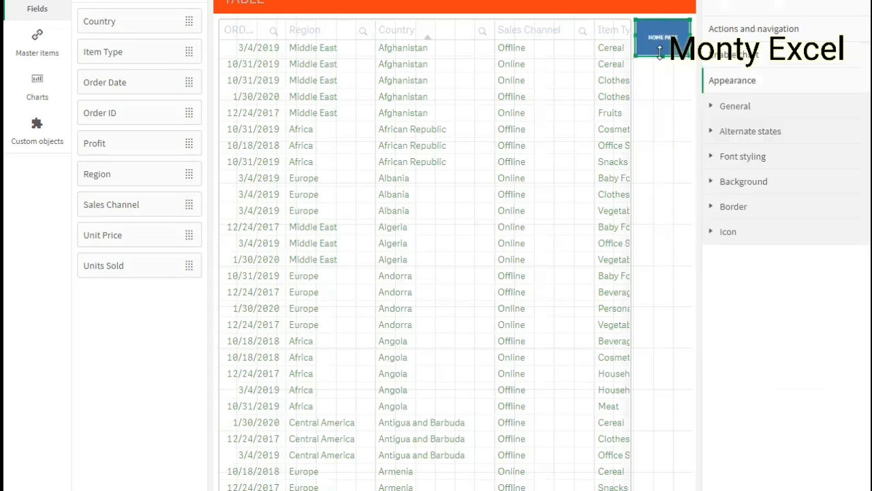
Step: Stop editing and test the navigation from the TABLE sheet to the home page and back with the HOME PAGE and TABLE buttons
{"action": "key", "text": "ctrl+e"}
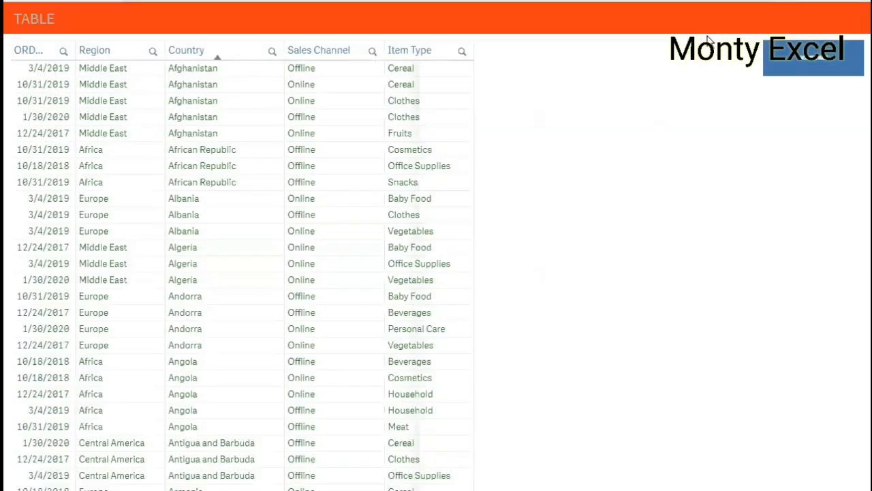
{"action": "left_click", "coordinate": [816, 61]}
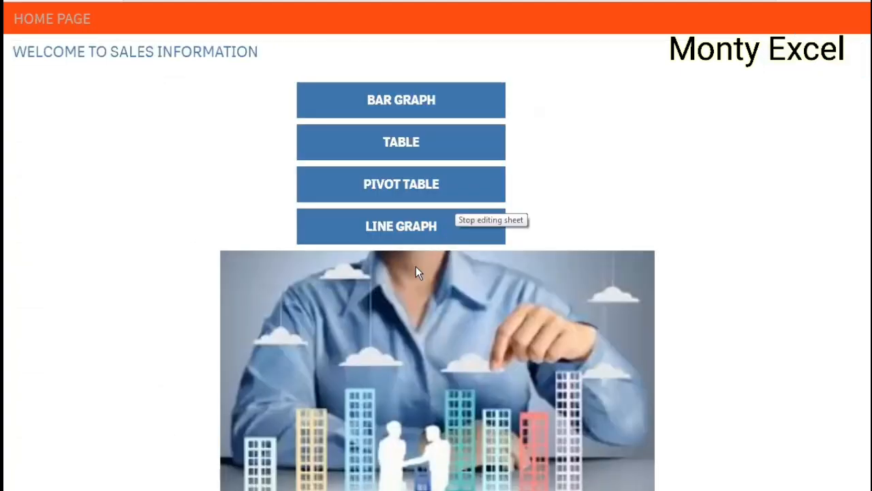
{"action": "key", "text": "ctrl+e"}
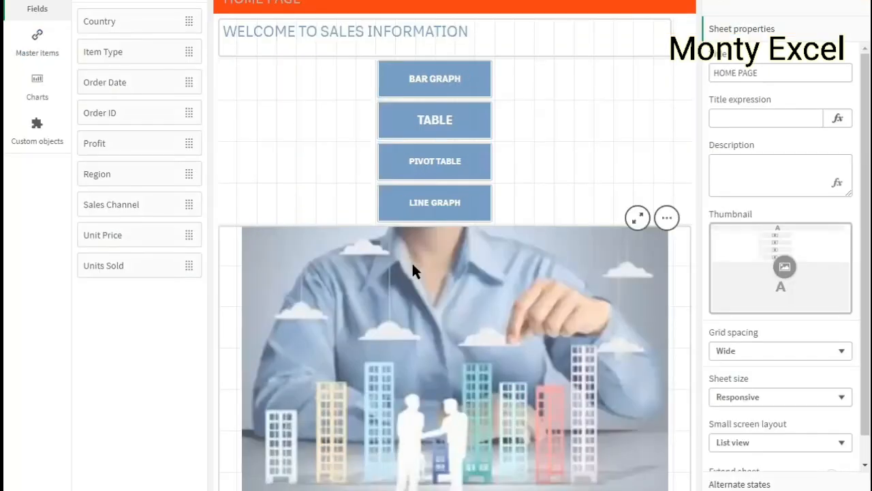
{"action": "left_click", "coordinate": [413, 270]}
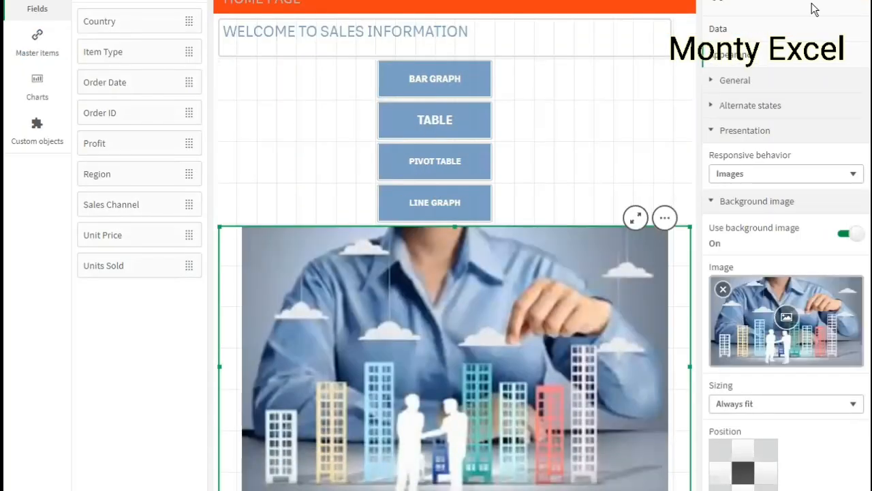
{"action": "key", "text": "ctrl+e"}
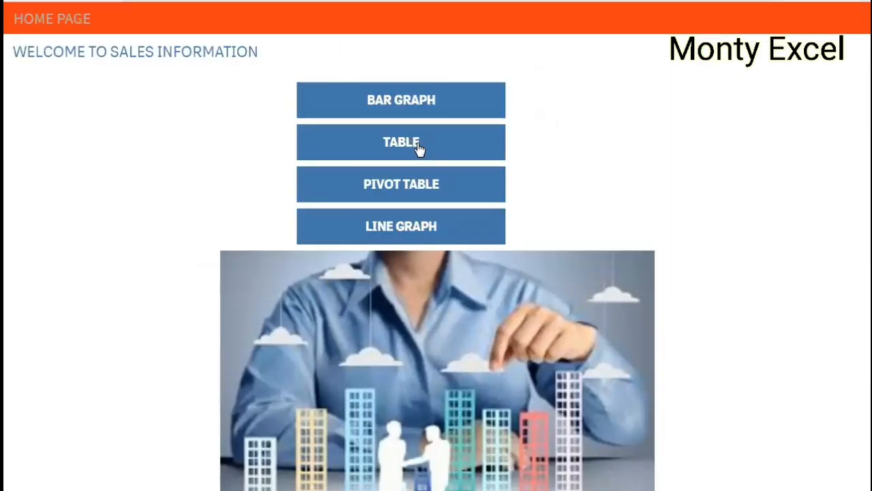
{"action": "left_click", "coordinate": [417, 145]}
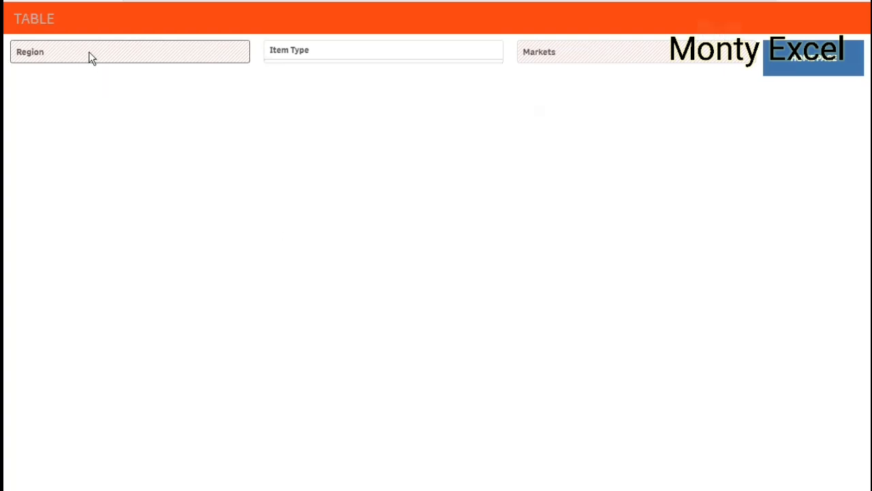
Step: Try the Region and Markets filters on the TABLE sheet and return to editing
{"action": "left_click", "coordinate": [135, 53]}
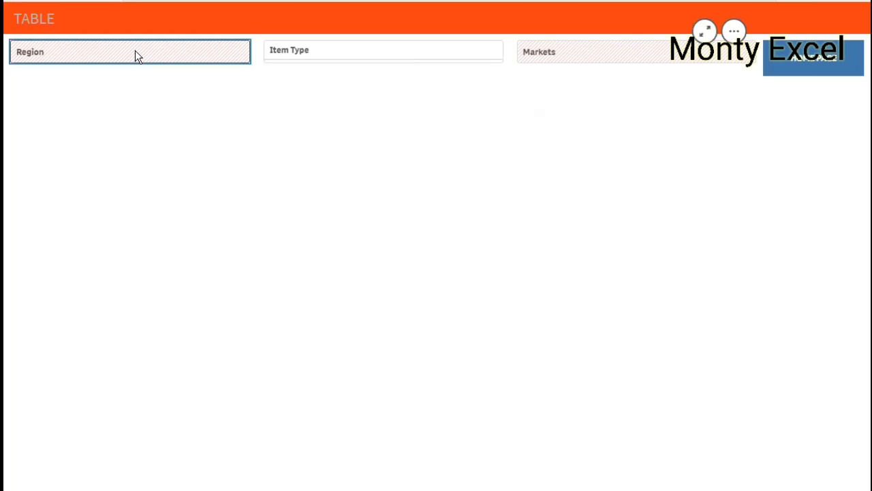
{"action": "left_click", "coordinate": [586, 51]}
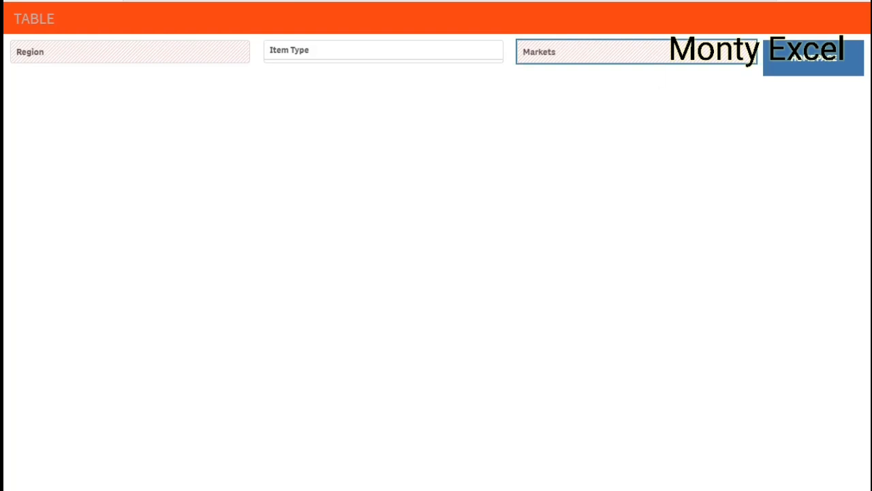
{"action": "left_click", "coordinate": [387, 135]}
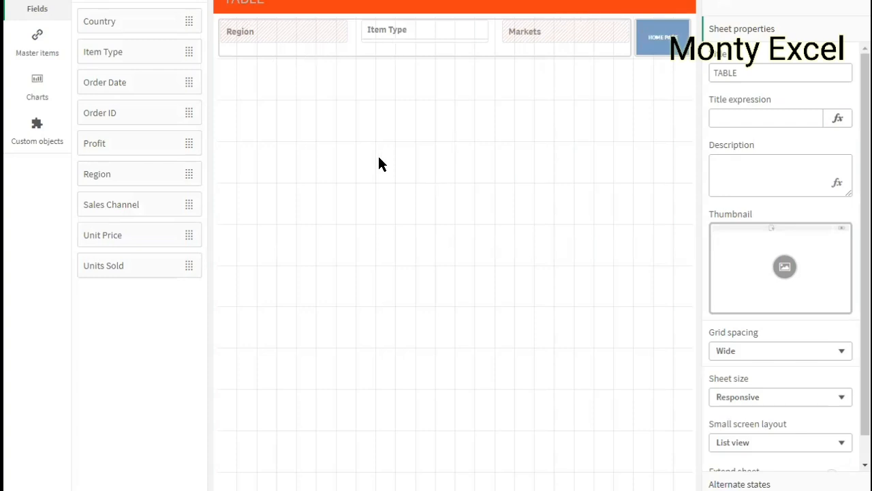
Step: Set the field of the filter pane's first invalid dimension, titled Region, to Region
{"action": "left_click", "coordinate": [297, 51]}
{"action": "left_click", "coordinate": [738, 29]}
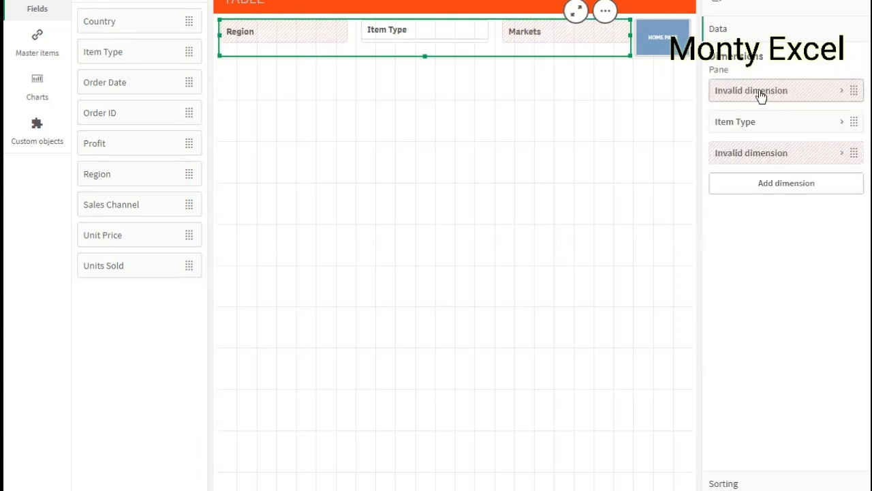
{"action": "left_click", "coordinate": [761, 92]}
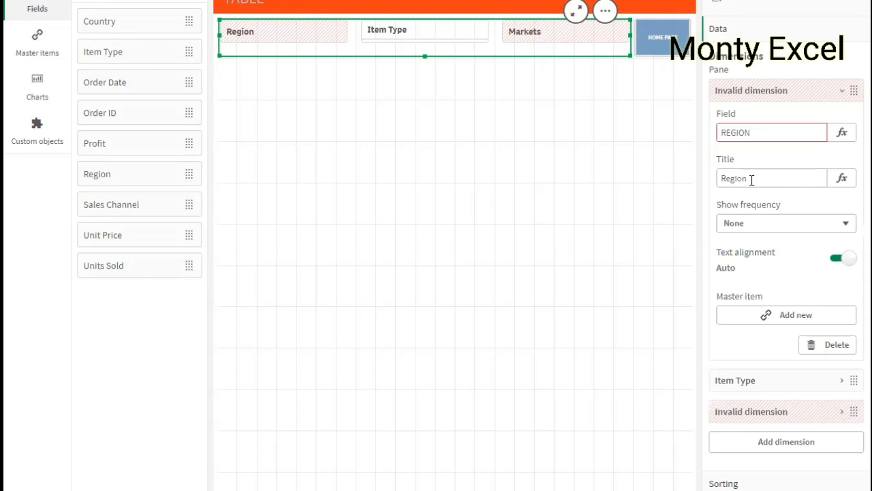
{"action": "left_click_drag", "start_coordinate": [753, 181], "coordinate": [703, 174]}
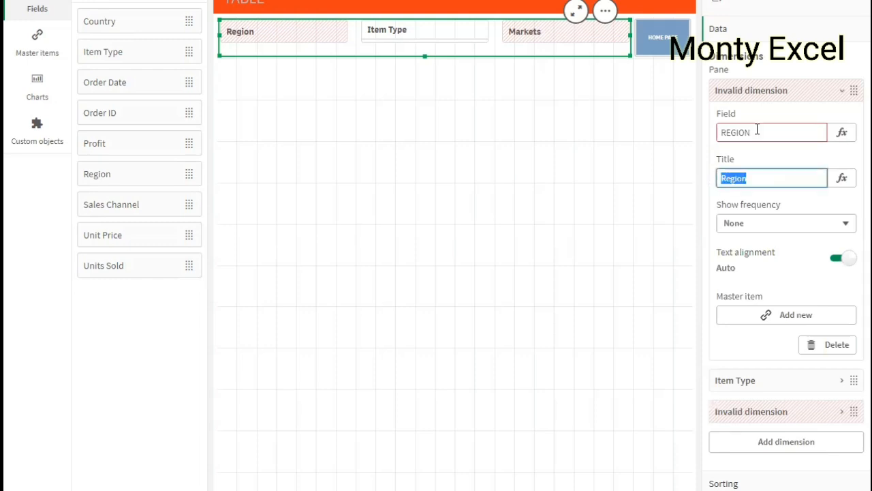
{"action": "double_click", "coordinate": [718, 133]}
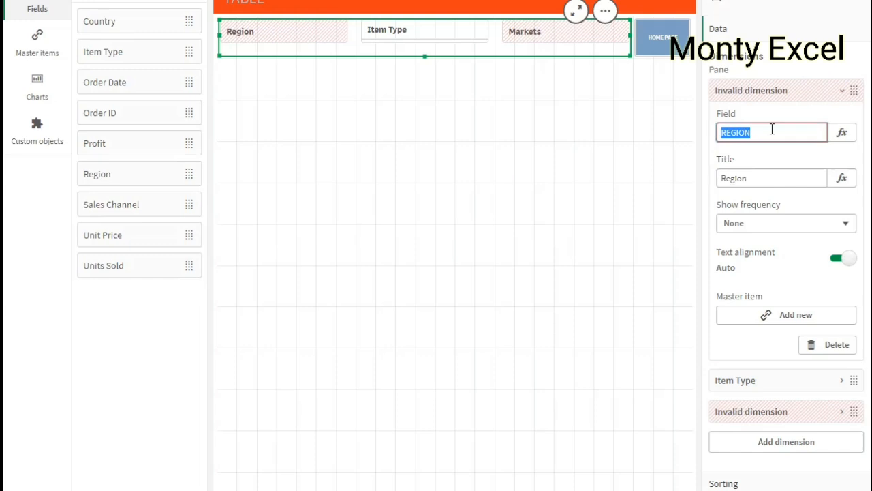
{"action": "type", "text": "rEG"}
{"action": "key", "text": "BackSpace"}
{"action": "key", "text": "BackSpace"}
{"action": "key", "text": "BackSpace"}
{"action": "type", "text": "Region"}
{"action": "key", "text": "Return"}
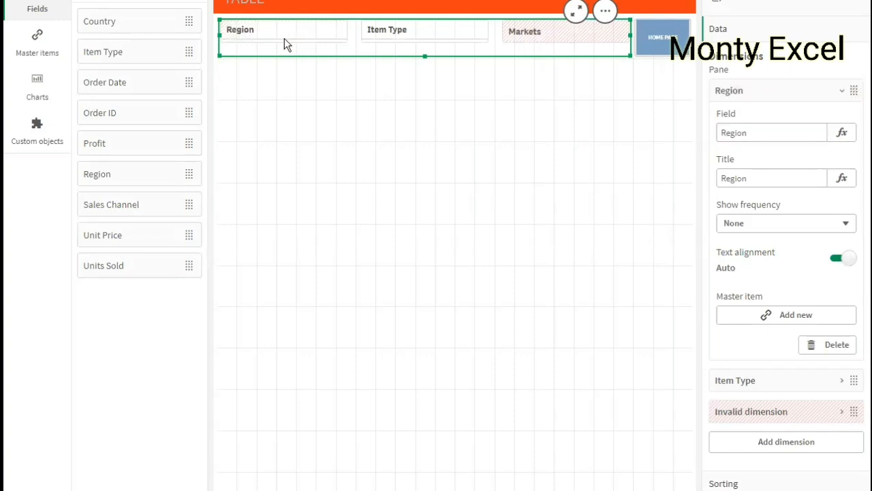
{"action": "left_click", "coordinate": [735, 90]}
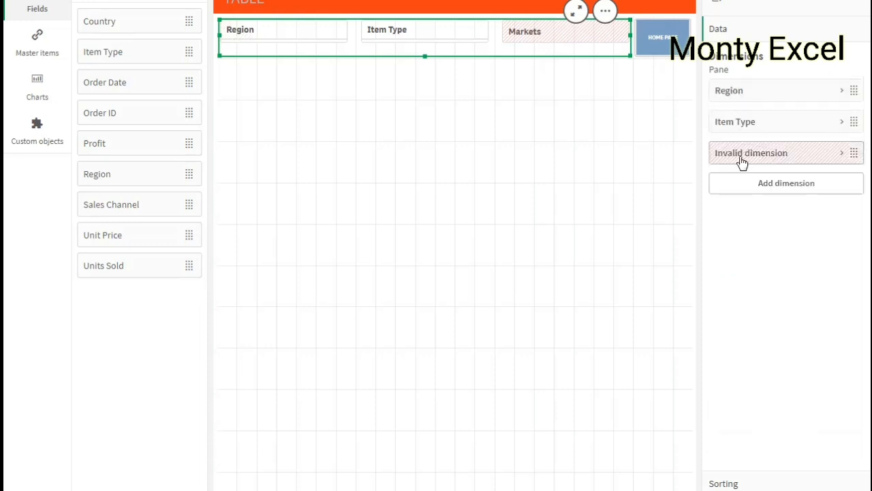
Step: Replace the COUNTRY field of the filter pane's remaining invalid dimension with Markets
{"action": "left_click", "coordinate": [743, 154]}
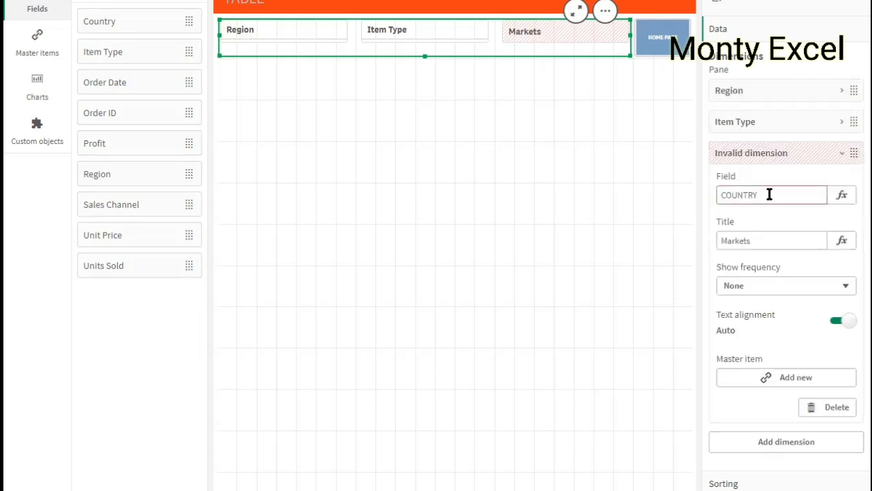
{"action": "left_click_drag", "start_coordinate": [771, 193], "coordinate": [685, 194]}
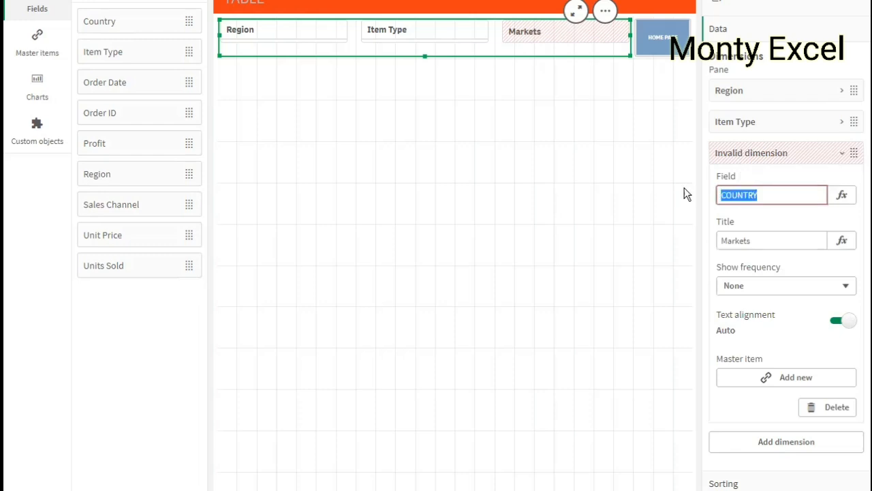
{"action": "type", "text": "Market"}
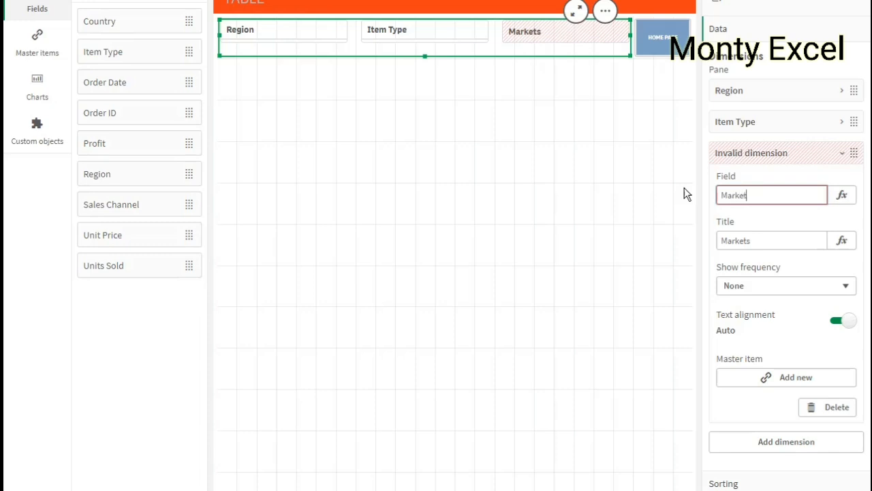
{"action": "type", "text": "s"}
{"action": "key", "text": "Return"}
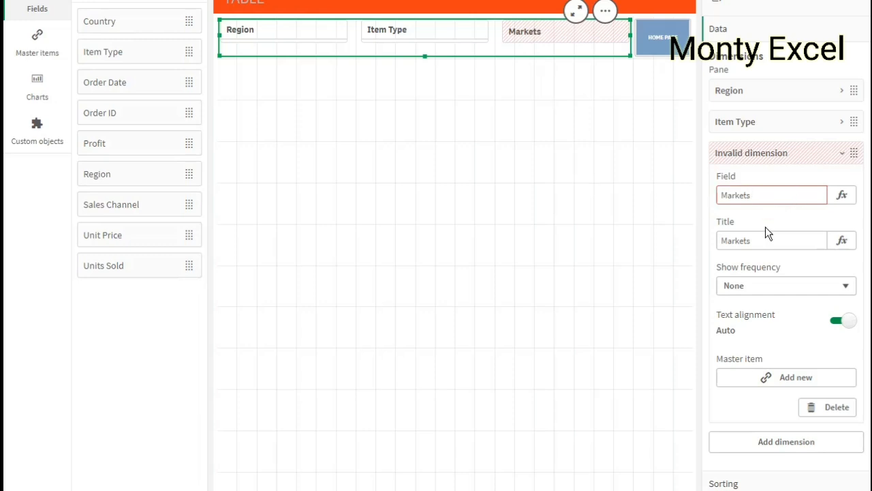
{"action": "left_click_drag", "start_coordinate": [764, 240], "coordinate": [693, 237]}
{"action": "left_click_drag", "start_coordinate": [785, 195], "coordinate": [698, 203]}
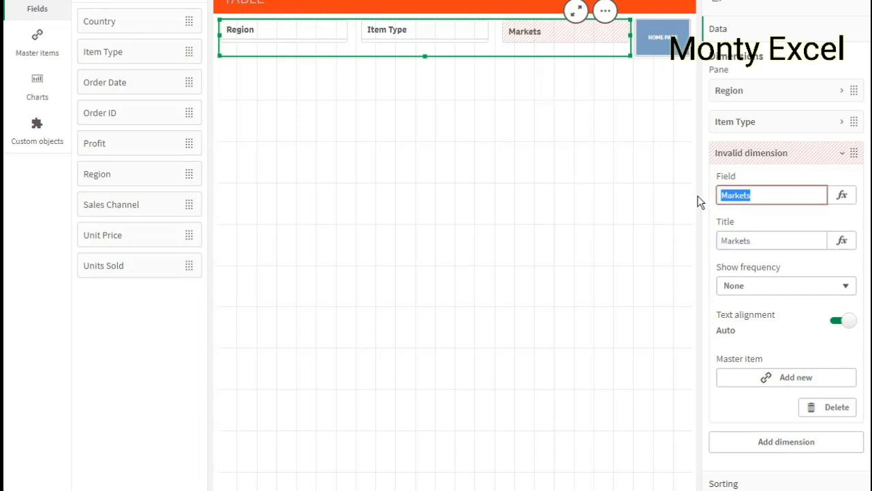
{"action": "key", "text": "Right"}
{"action": "left_click", "coordinate": [617, 187]}
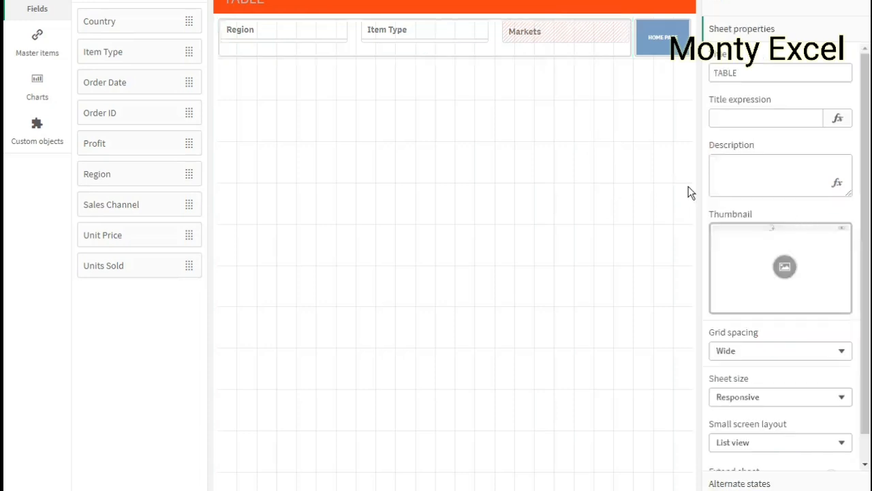
{"action": "mouse_move", "coordinate": [566, 44]}
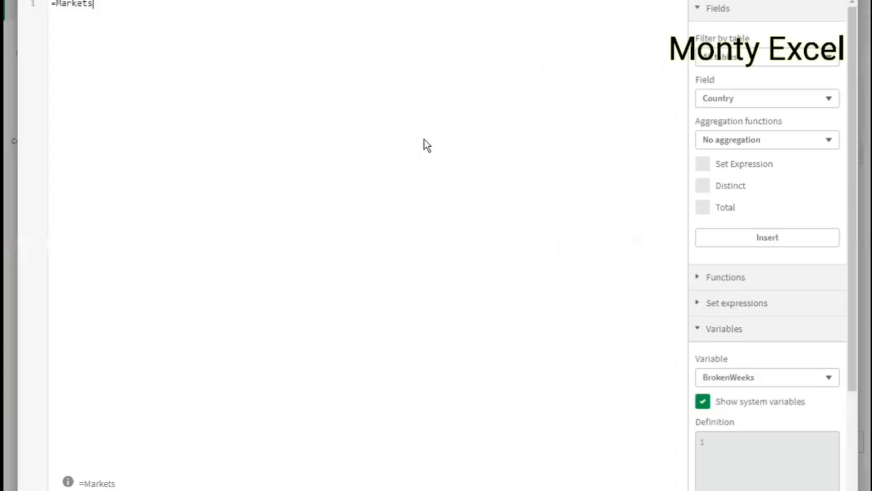
{"action": "key", "text": "ctrl+a"}
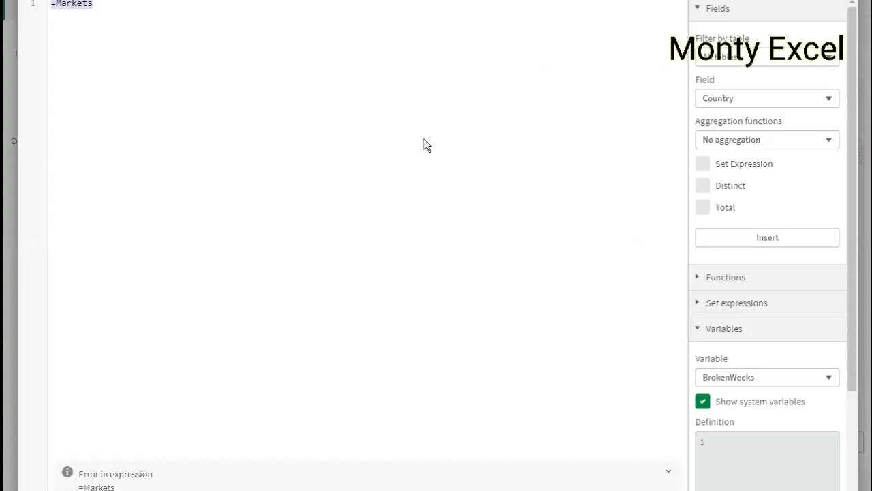
{"action": "type", "text": "=ma"}
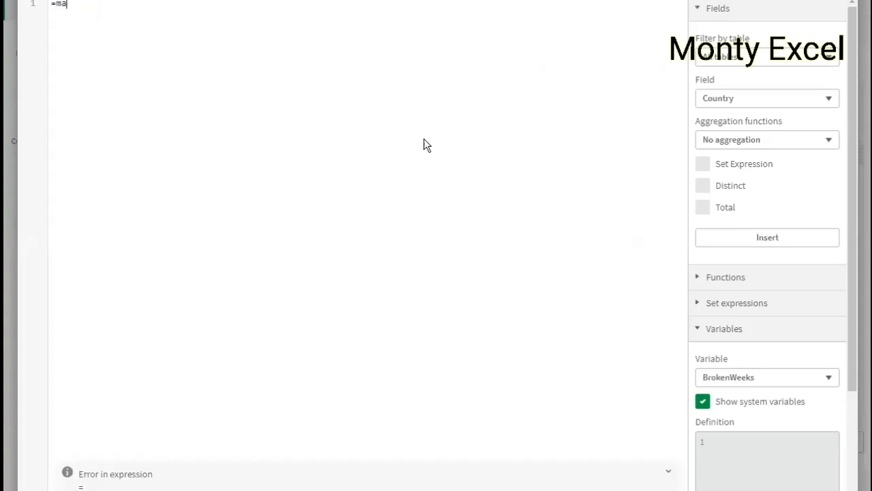
{"action": "type", "text": "rkets"}
{"action": "key", "text": "ctrl+a"}
{"action": "key", "text": "BackSpace"}
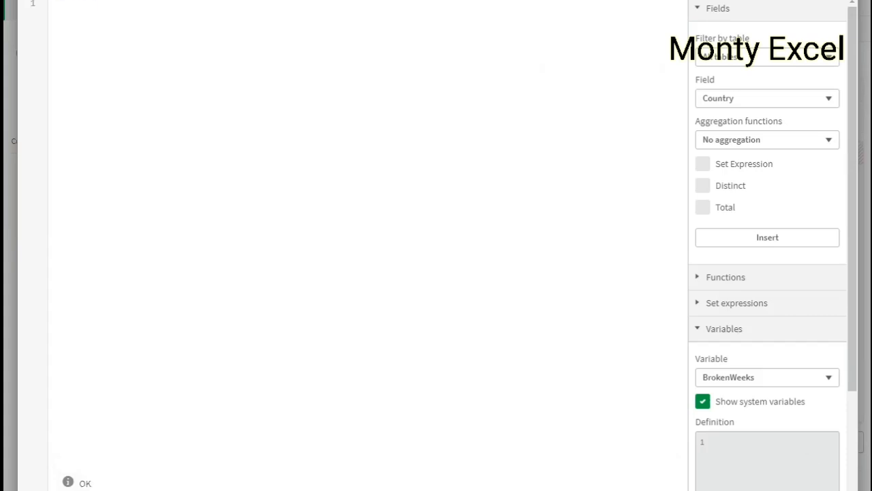
{"action": "key", "text": "Escape"}
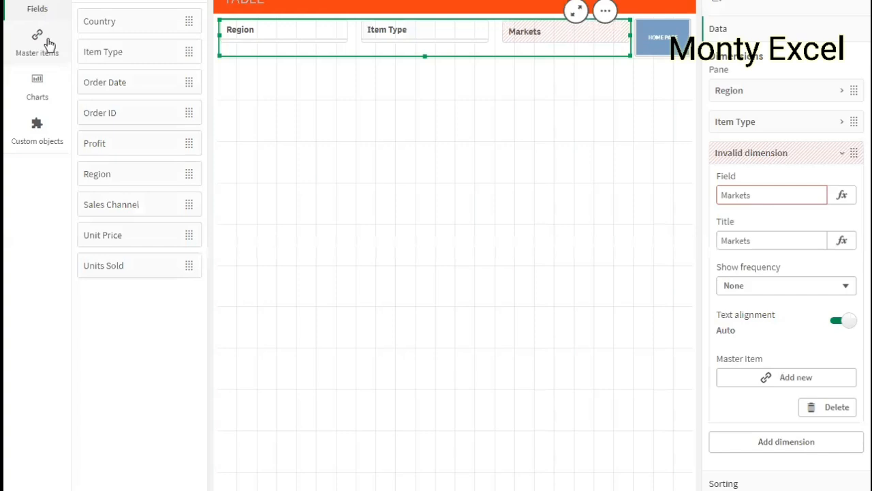
{"action": "left_click", "coordinate": [37, 6]}
{"action": "left_click", "coordinate": [38, 5]}
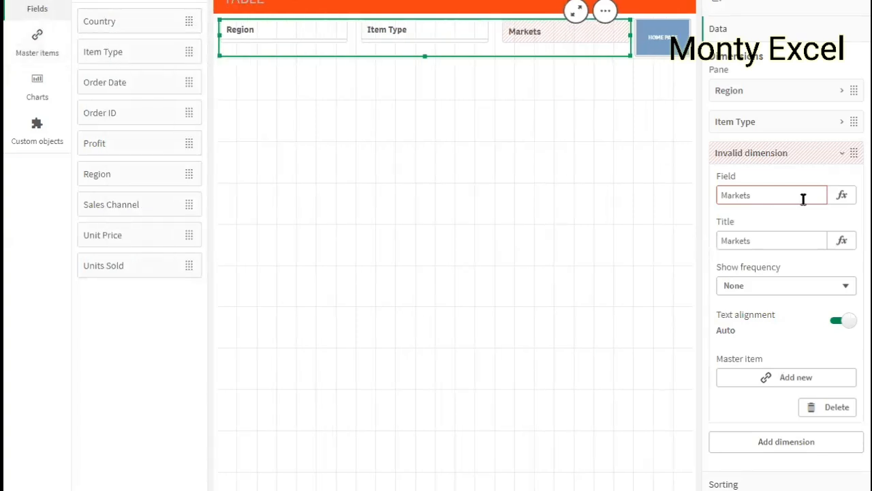
Step: Change the field of the TABLE sheet filter pane's invalid Markets dimension to Country
{"action": "left_click", "coordinate": [778, 188]}
{"action": "type", "text": "Country"}
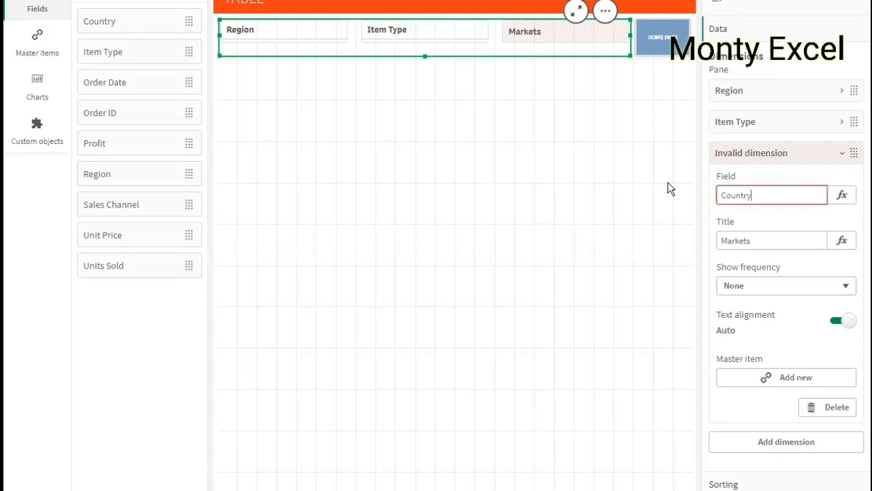
{"action": "key", "text": "Return"}
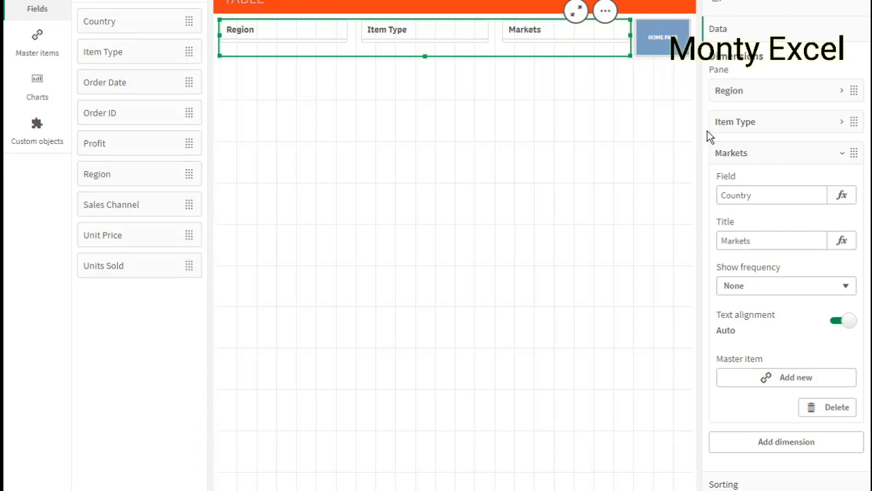
{"action": "left_click", "coordinate": [480, 194]}
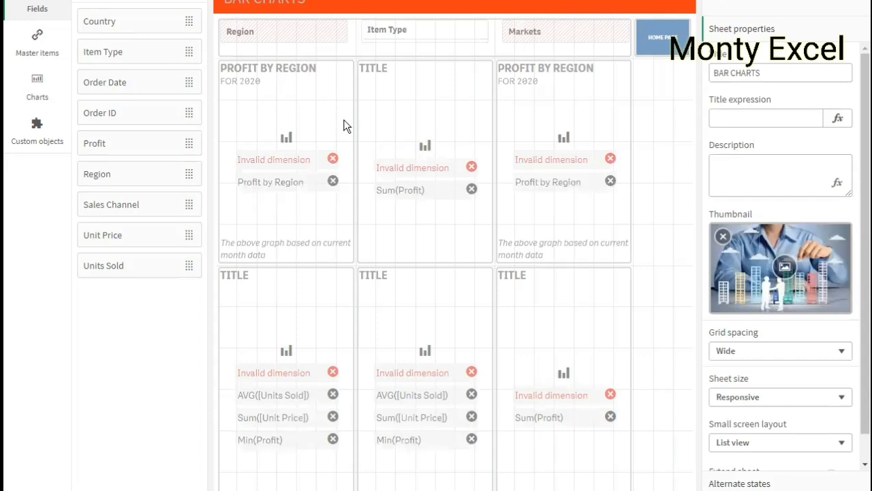
Step: On the BAR CHARTS sheet, set the invalid dimension field of the first PROFIT BY REGION chart to Region
{"action": "left_click", "coordinate": [320, 160]}
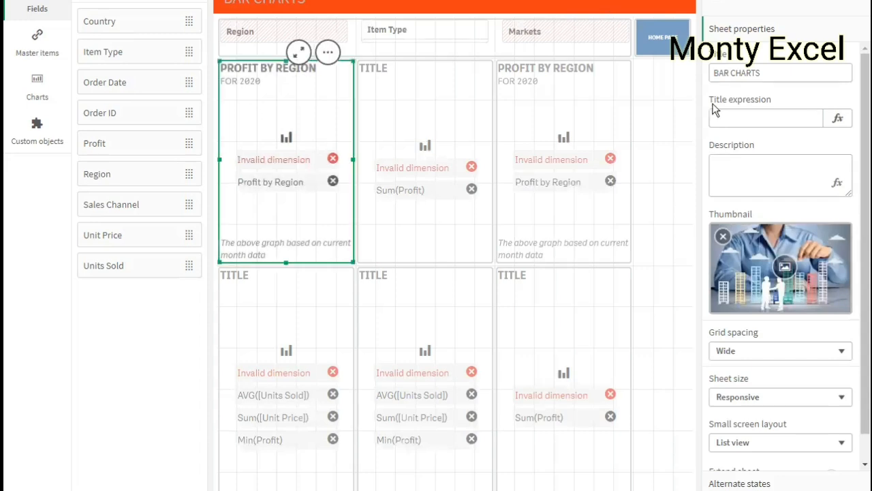
{"action": "left_click", "coordinate": [759, 93]}
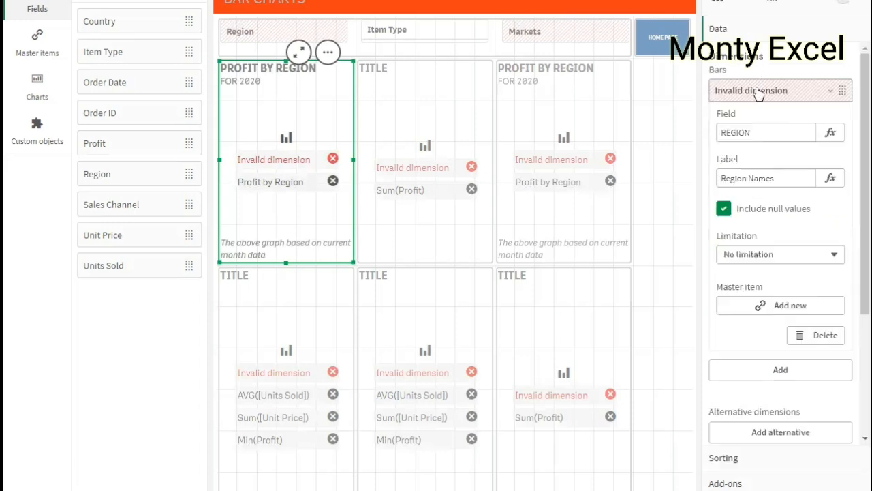
{"action": "left_click", "coordinate": [775, 135]}
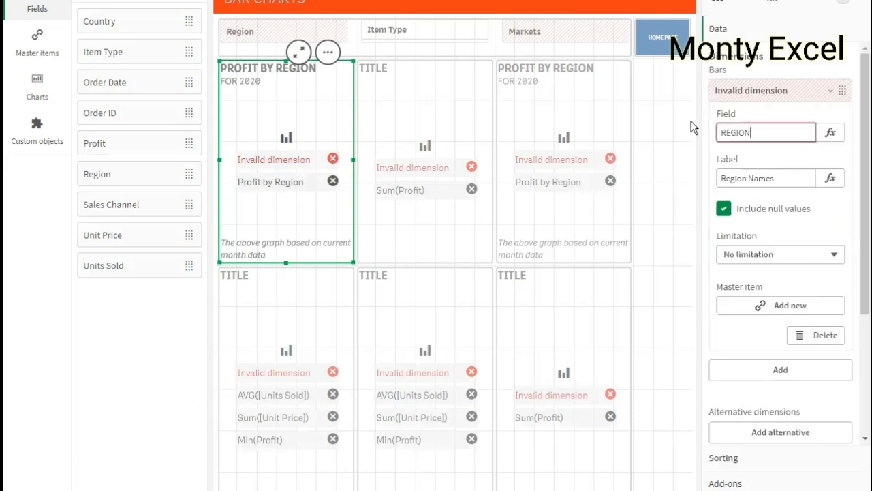
{"action": "key", "text": "ctrl+a"}
{"action": "type", "text": "Region"}
{"action": "key", "text": "Return"}
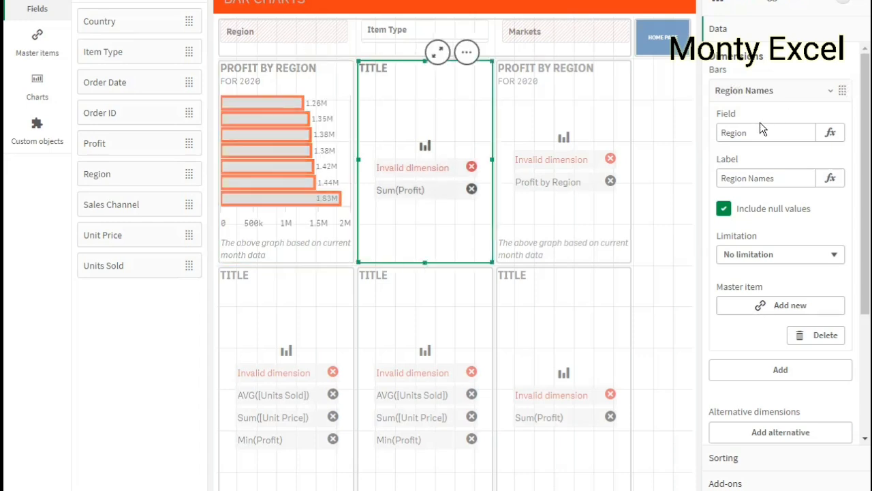
Step: Set the invalid dimension field of the middle chart in the sheet's upper row to Region
{"action": "left_click", "coordinate": [761, 133]}
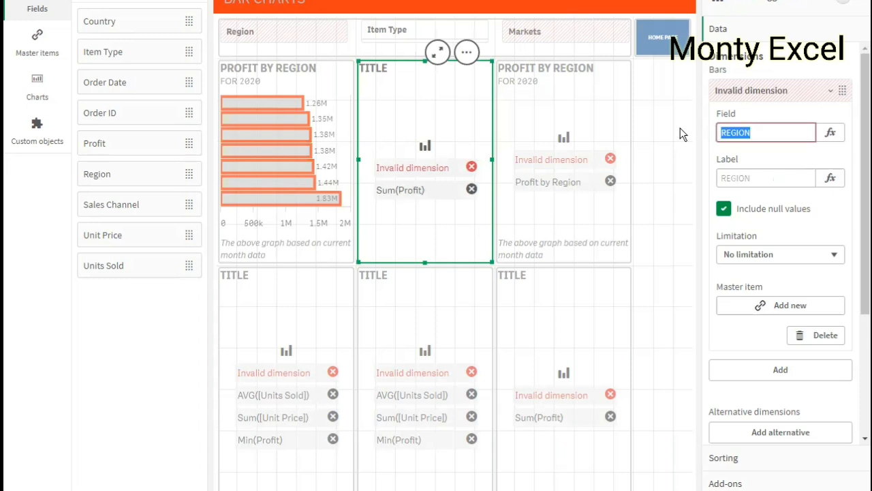
{"action": "type", "text": "Region"}
{"action": "key", "text": "Return"}
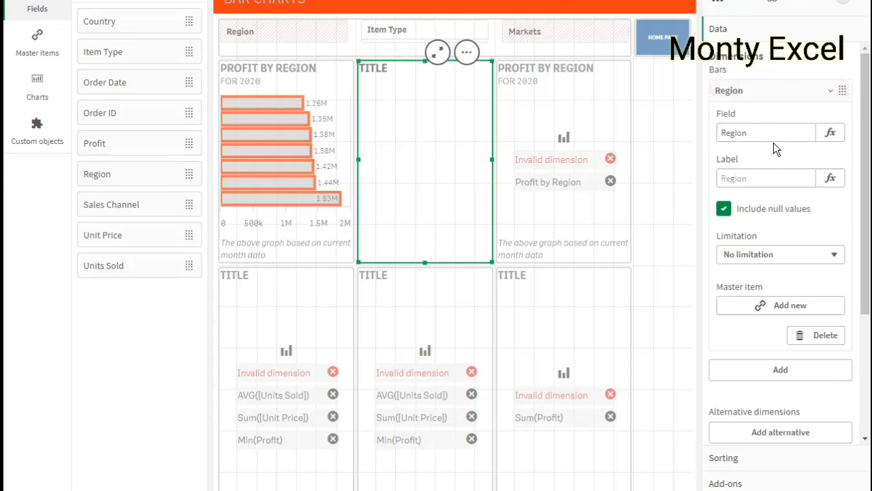
{"action": "left_click", "coordinate": [733, 134]}
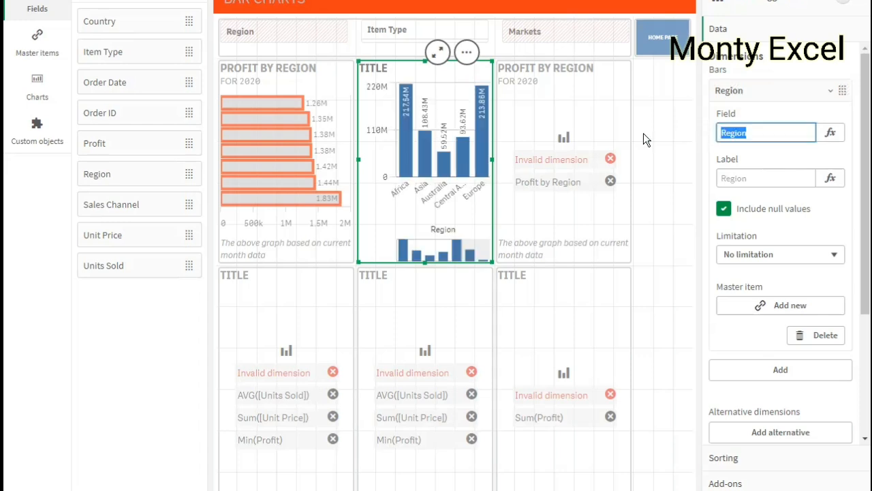
Step: Set the invalid dimension field of the second PROFIT BY REGION chart, last in the upper row, to Region
{"action": "left_click", "coordinate": [584, 167]}
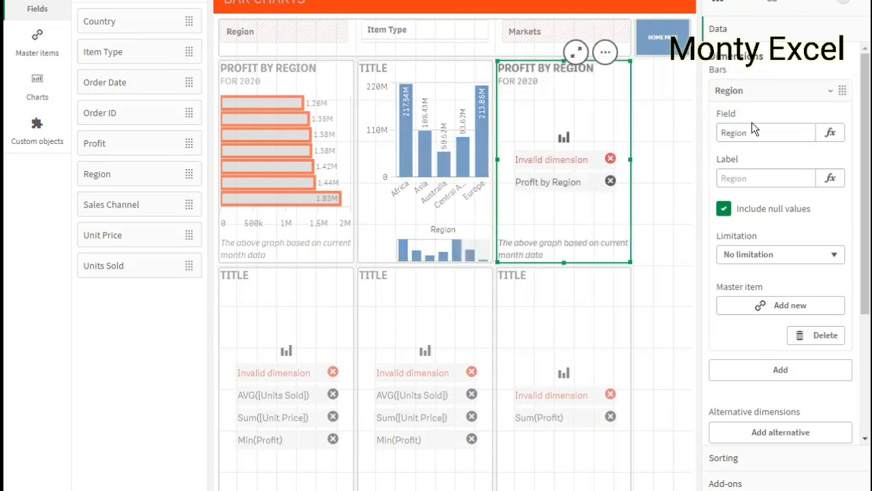
{"action": "left_click_drag", "start_coordinate": [760, 132], "coordinate": [706, 136]}
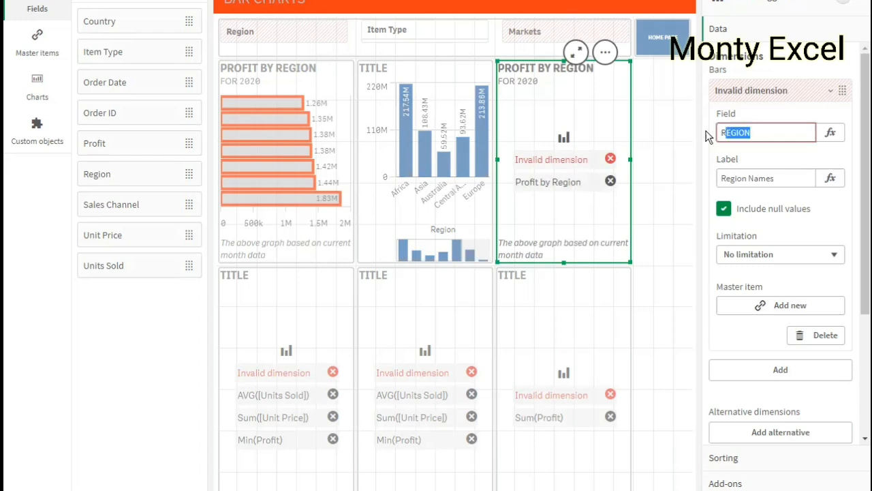
{"action": "type", "text": "Region"}
{"action": "key", "text": "Return"}
Step: Set the invalid dimension field of the first chart in the sheet's lower row to Region
{"action": "left_click", "coordinate": [291, 366]}
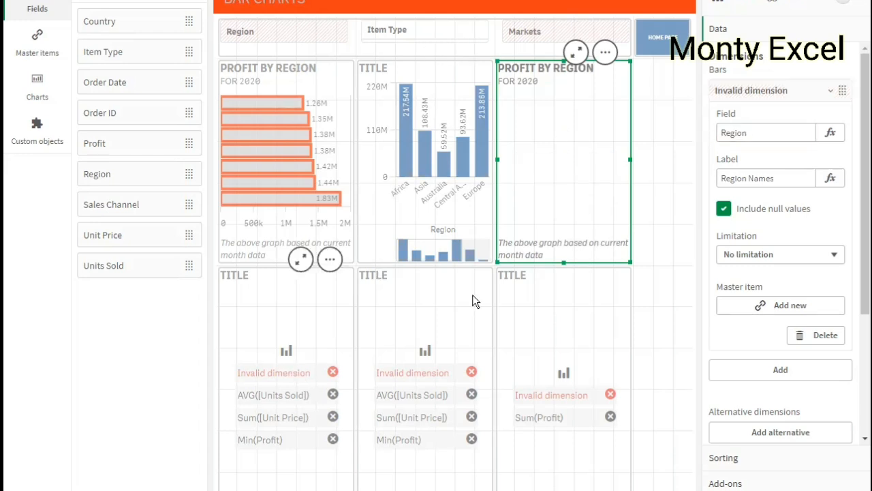
{"action": "left_click", "coordinate": [760, 93]}
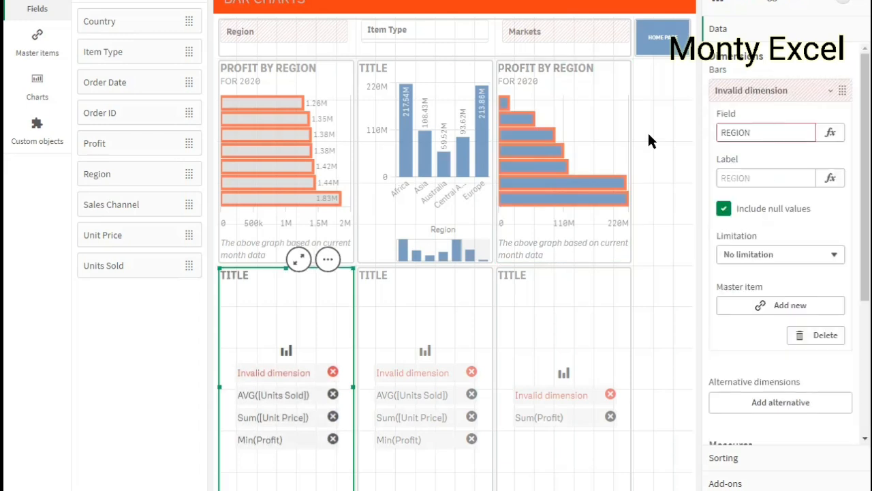
{"action": "type", "text": "Region"}
{"action": "key", "text": "Return"}
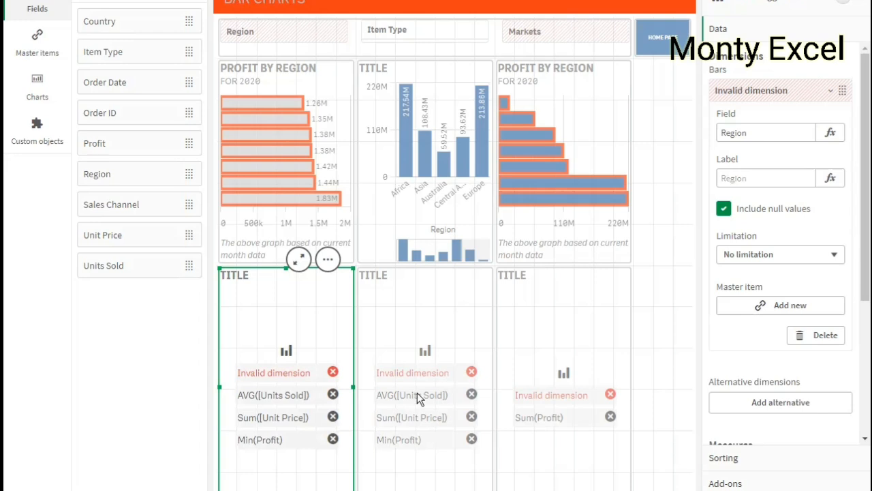
Step: Set the invalid dimension field of the middle chart in the sheet's lower row to Region
{"action": "left_click", "coordinate": [417, 392]}
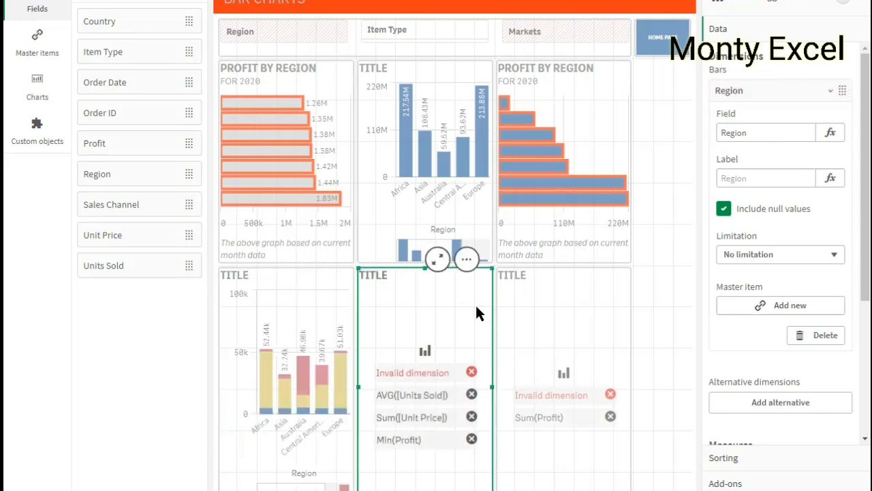
{"action": "left_click_drag", "start_coordinate": [759, 131], "coordinate": [673, 129]}
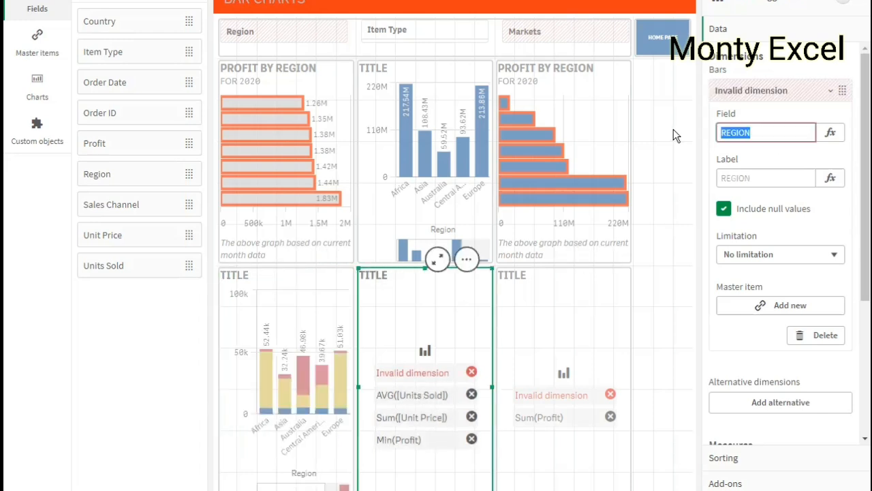
{"action": "type", "text": "Region"}
{"action": "key", "text": "Return"}
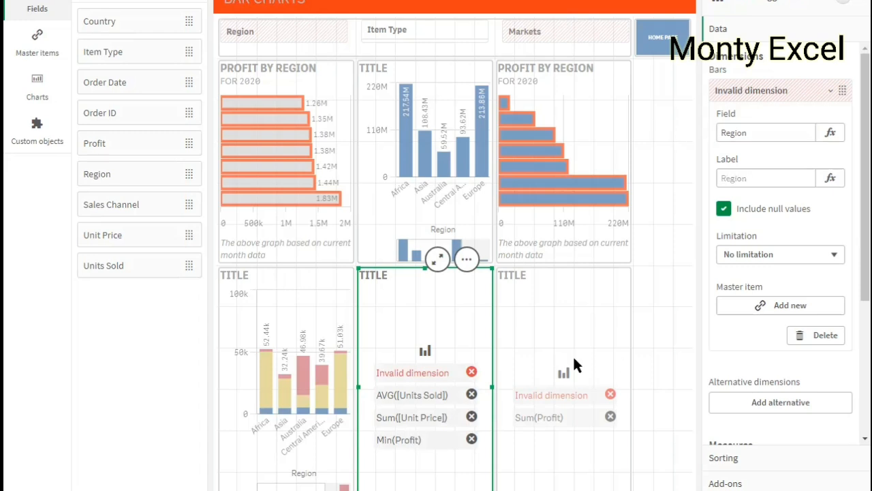
Step: Apply the unsaved changes of the last chart in the lower row and set its invalid dimension field to Region
{"action": "left_click", "coordinate": [572, 354]}
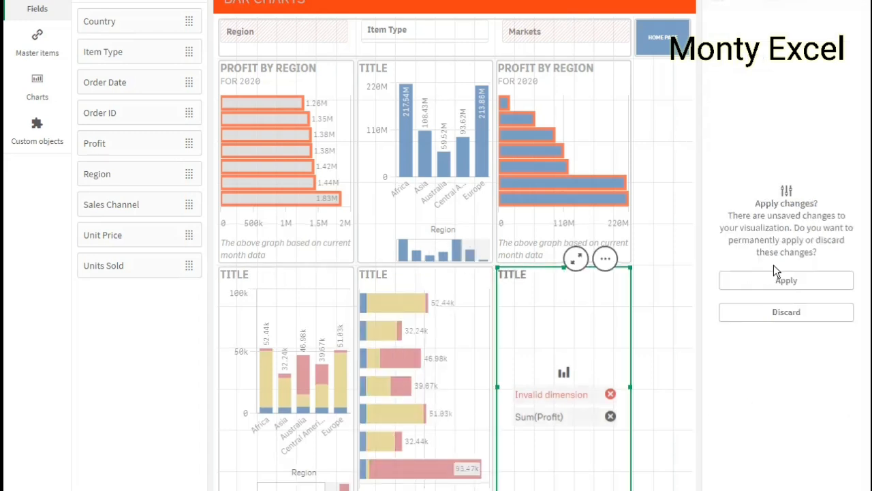
{"action": "left_click", "coordinate": [764, 281]}
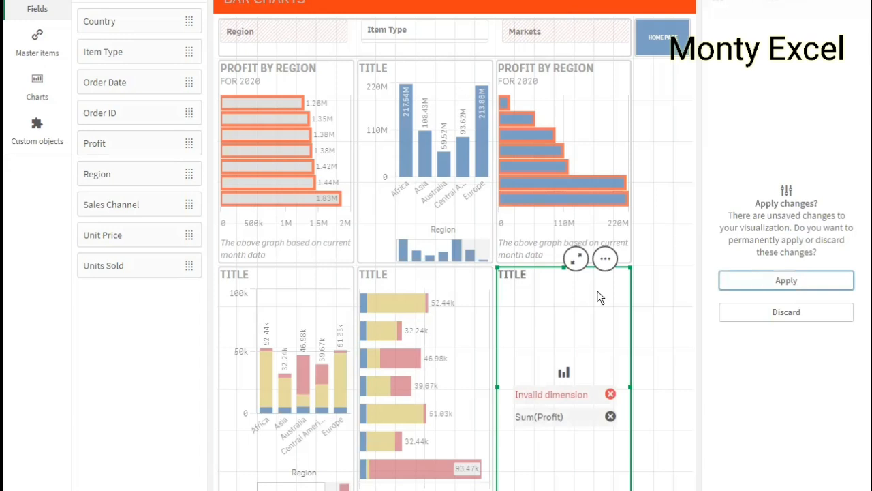
{"action": "left_click", "coordinate": [548, 397]}
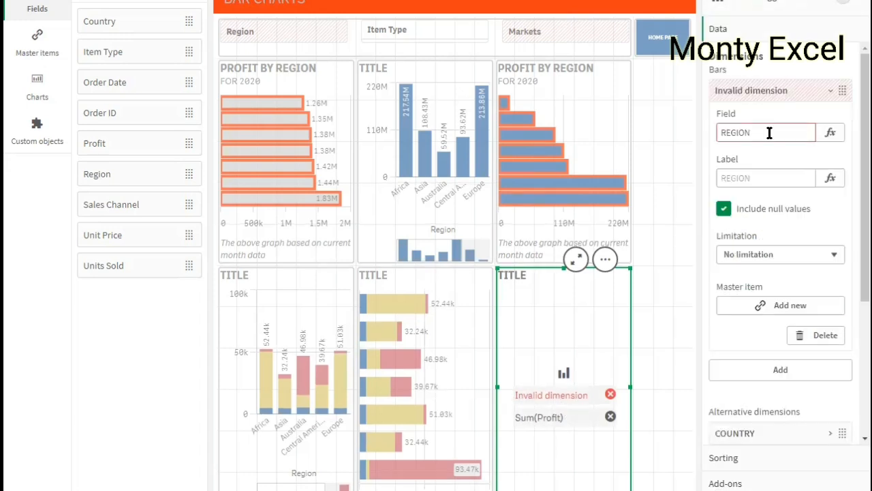
{"action": "double_click", "coordinate": [744, 133]}
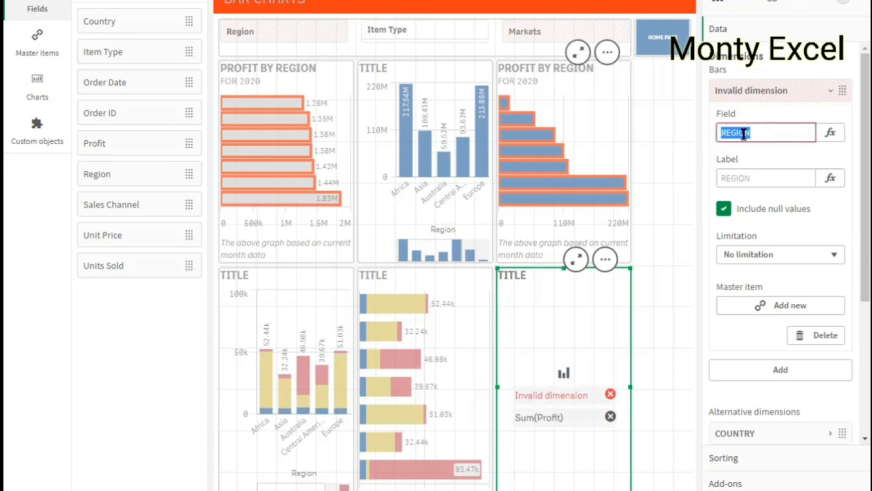
{"action": "type", "text": "Region"}
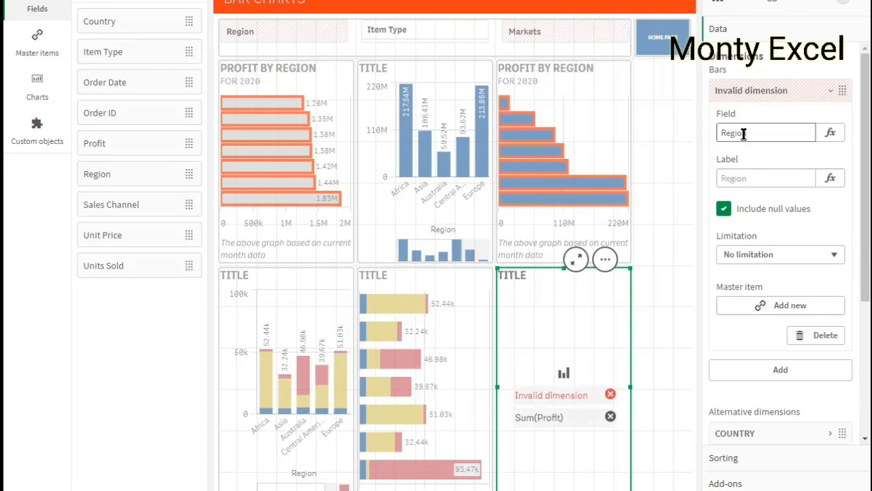
Step: Set the field of the BAR CHARTS filter pane's invalid dimension titled Region to Region
{"action": "left_click", "coordinate": [302, 33]}
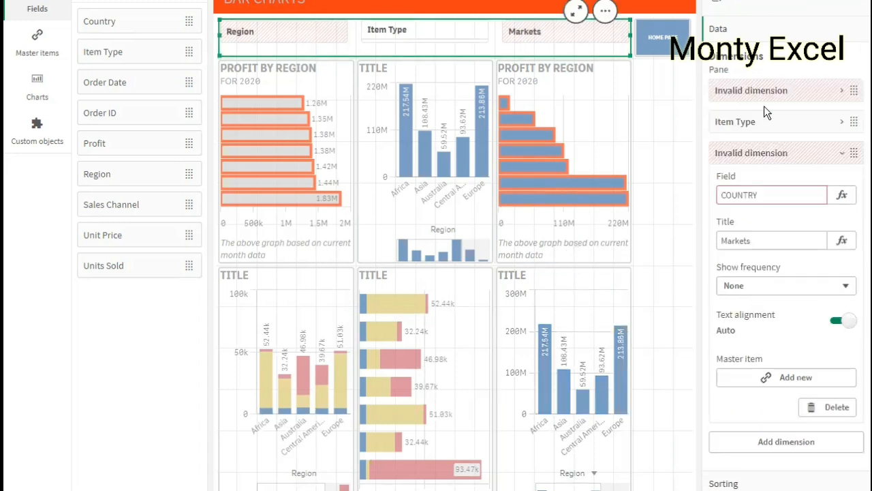
{"action": "left_click", "coordinate": [751, 90]}
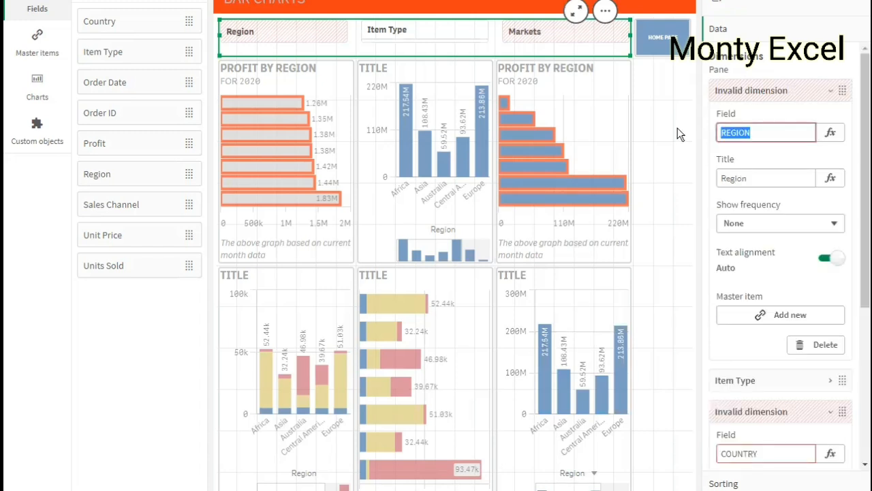
{"action": "type", "text": "Region"}
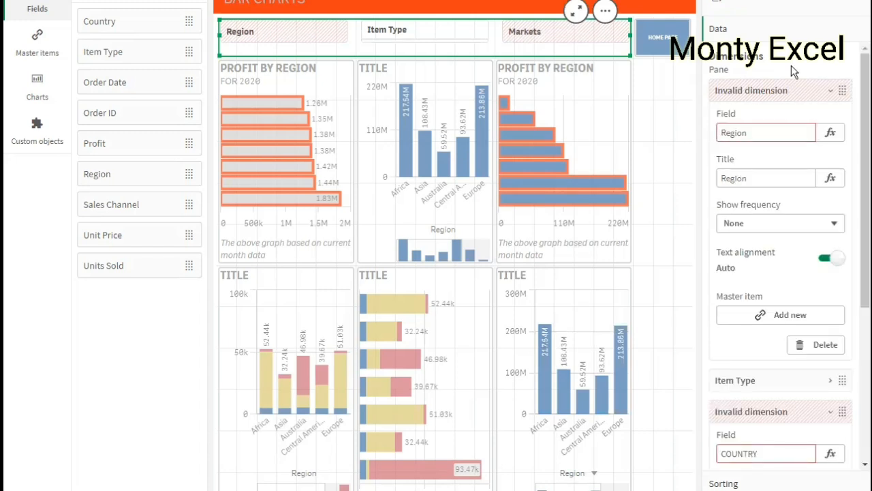
{"action": "left_click", "coordinate": [738, 94]}
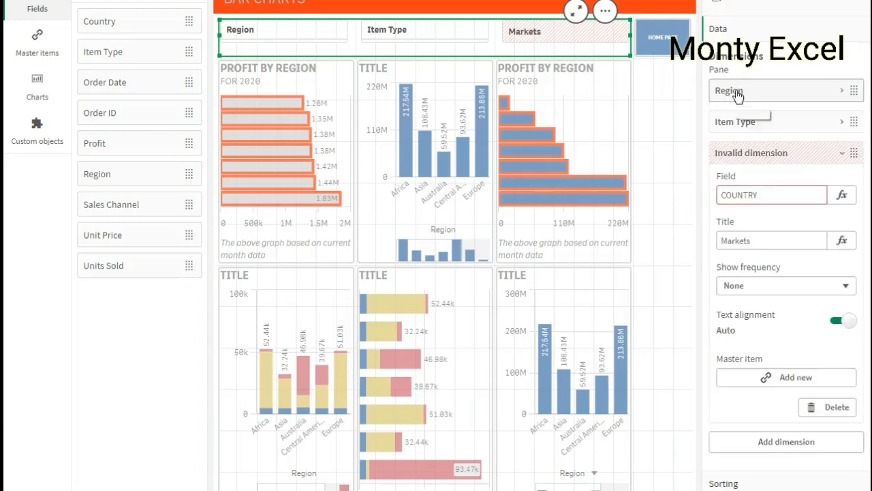
Step: Set the field of the BAR CHARTS filter pane's invalid dimension titled Markets to Country
{"action": "left_click", "coordinate": [746, 153]}
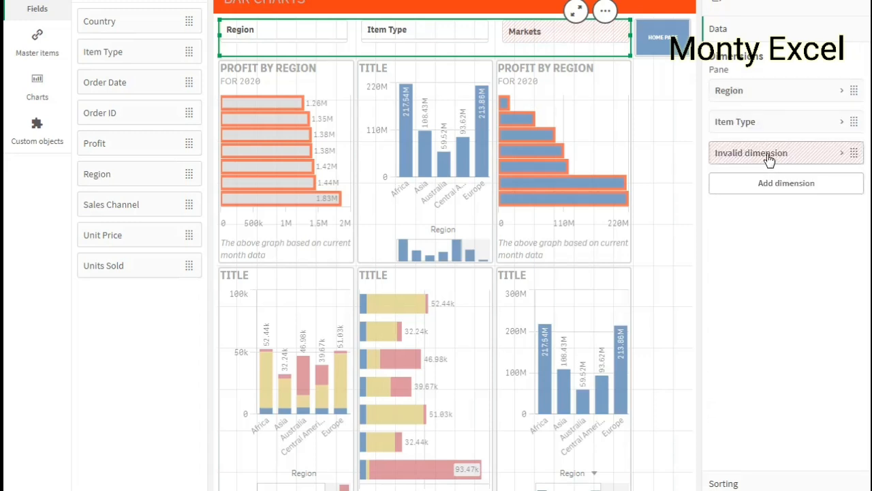
{"action": "left_click", "coordinate": [771, 158]}
{"action": "double_click", "coordinate": [750, 195]}
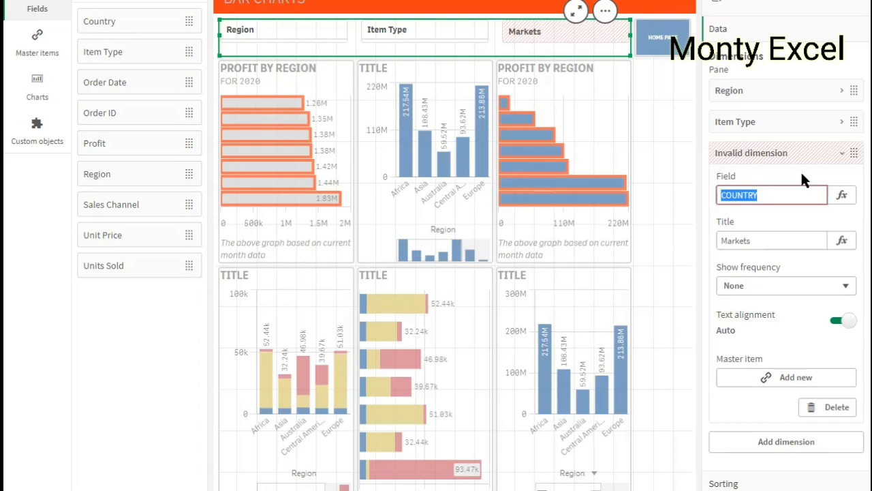
{"action": "type", "text": "Country"}
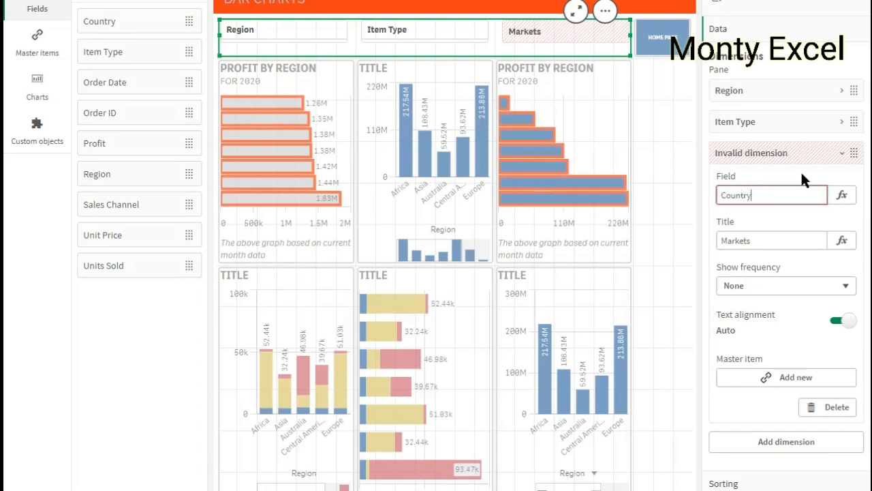
{"action": "key", "text": "Return"}
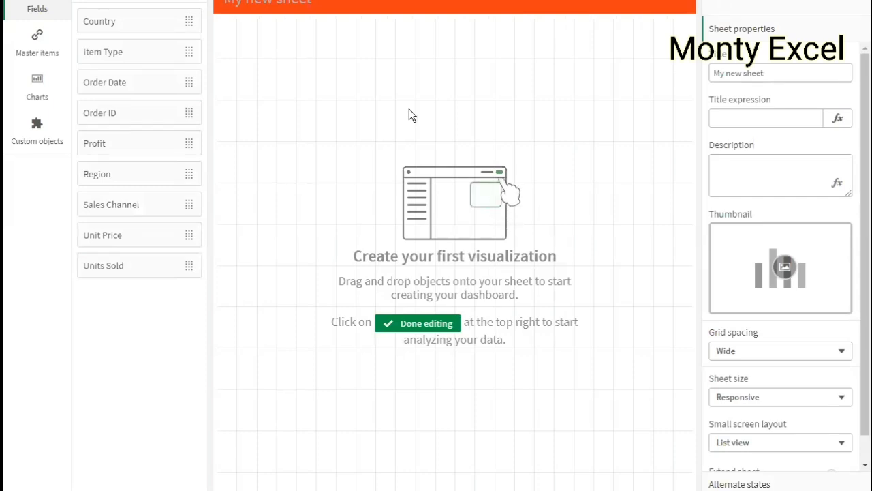
Step: Change the title of the new empty sheet to COMBO GRAPH
{"action": "left_click", "coordinate": [772, 71]}
{"action": "type", "text": "b"}
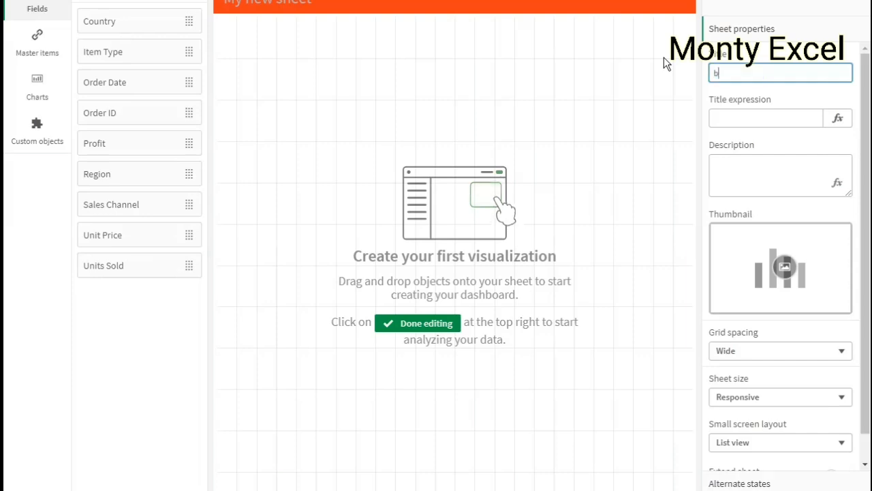
{"action": "type", "text": "ar"}
{"action": "key", "text": "BackSpace"}
{"action": "key", "text": "BackSpace"}
{"action": "key", "text": "BackSpace"}
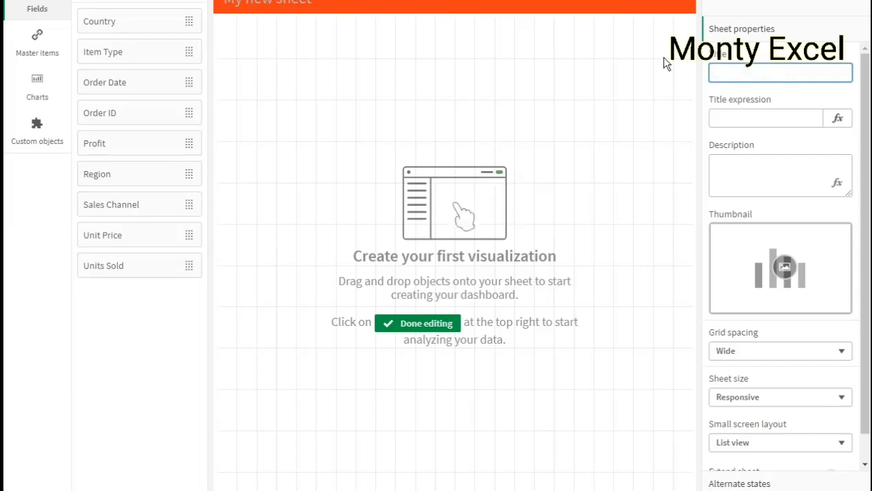
{"action": "type", "text": "COMBO "}
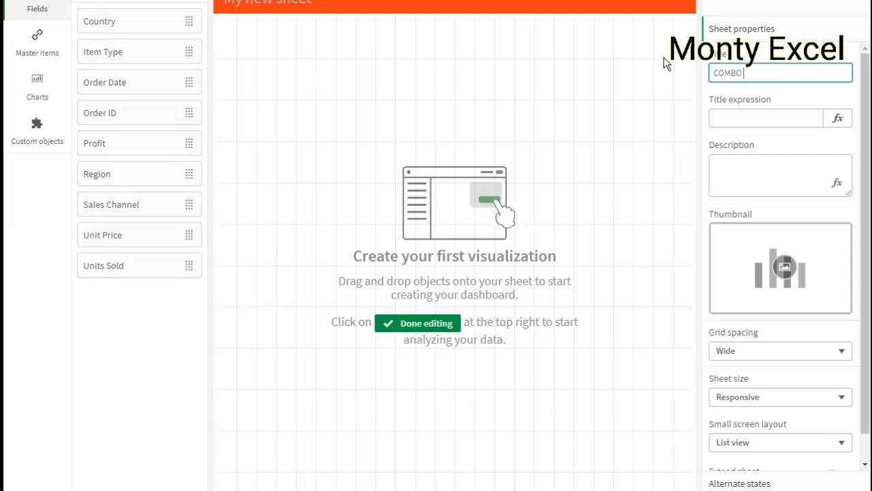
{"action": "type", "text": "GRAPH"}
{"action": "key", "text": "Return"}
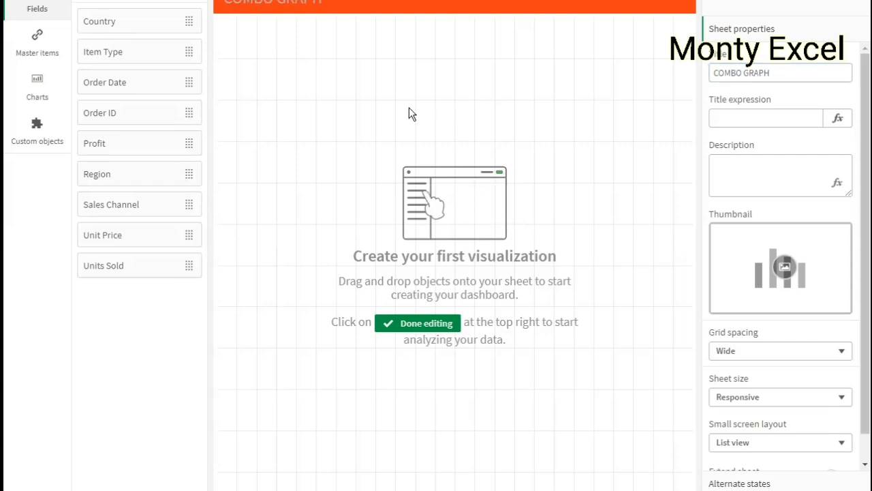
Step: Add a combo chart to the empty COMBO GRAPH sheet and have it fill the whole sheet area
{"action": "left_click", "coordinate": [37, 88]}
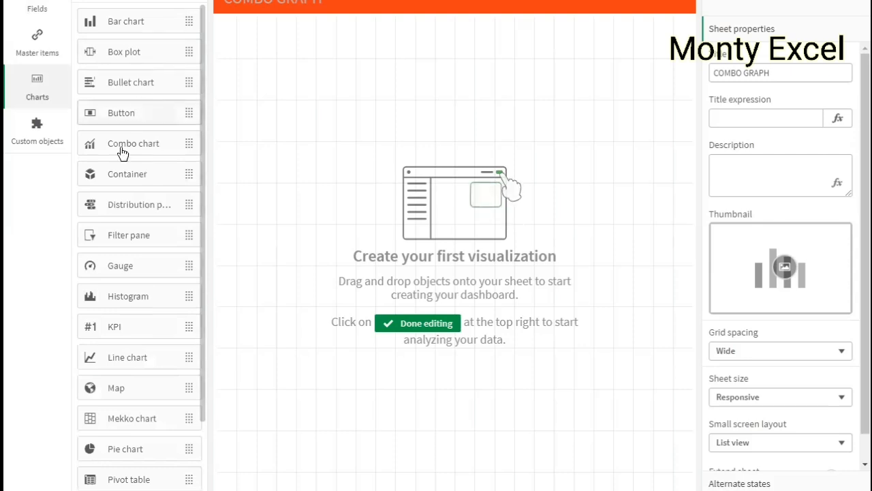
{"action": "left_click_drag", "start_coordinate": [131, 149], "coordinate": [341, 175]}
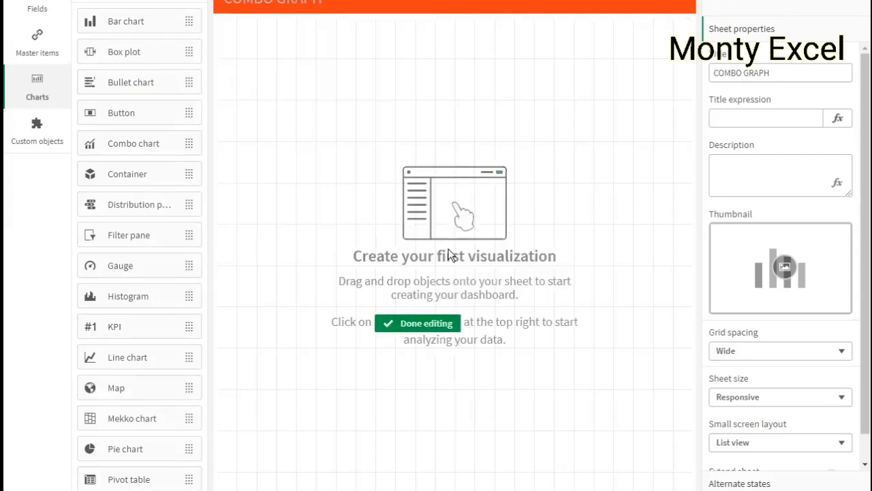
{"action": "left_click_drag", "start_coordinate": [452, 263], "coordinate": [689, 488]}
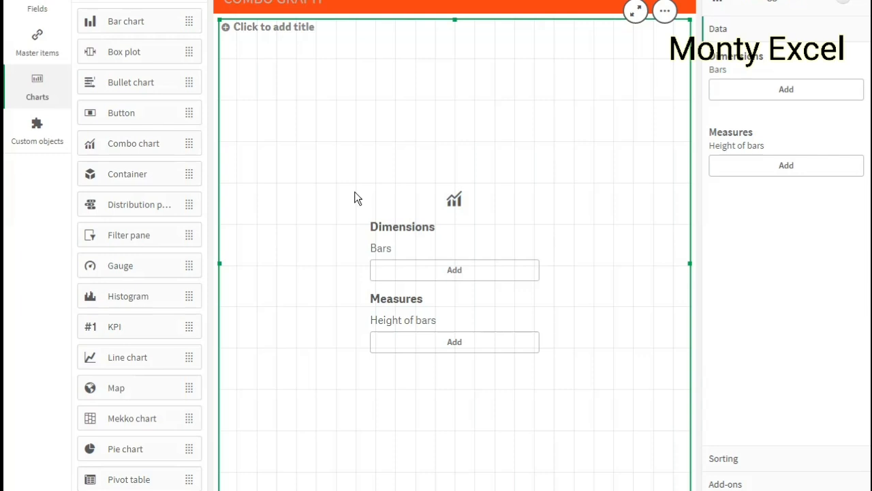
Step: Add Region as the bar dimension of the new combo chart
{"action": "left_click", "coordinate": [775, 92]}
{"action": "left_click_drag", "start_coordinate": [857, 183], "coordinate": [857, 247]}
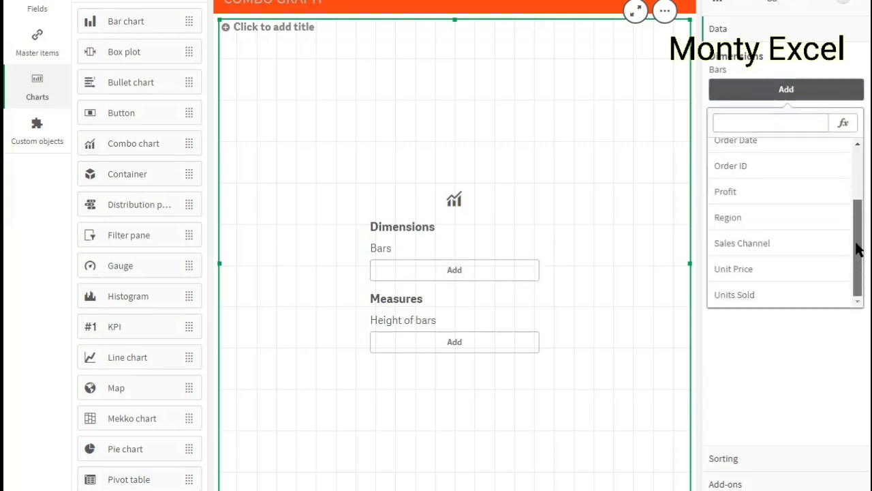
{"action": "left_click", "coordinate": [748, 221]}
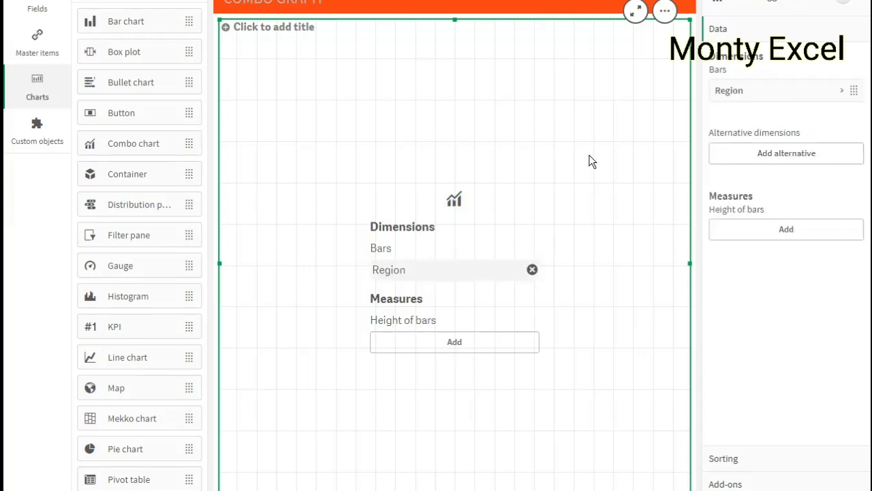
Step: Add Sum([Units Sold]) as the bar height measure of the combo chart
{"action": "left_click", "coordinate": [788, 236]}
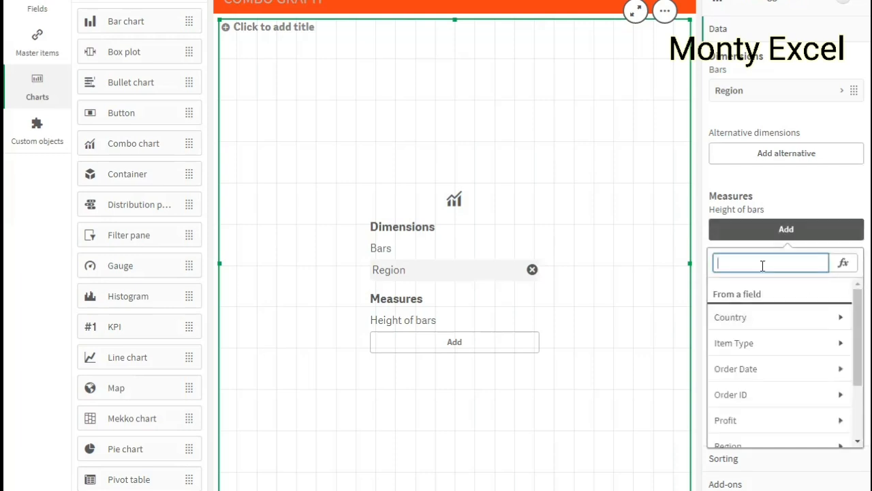
{"action": "type", "text": "UNI"}
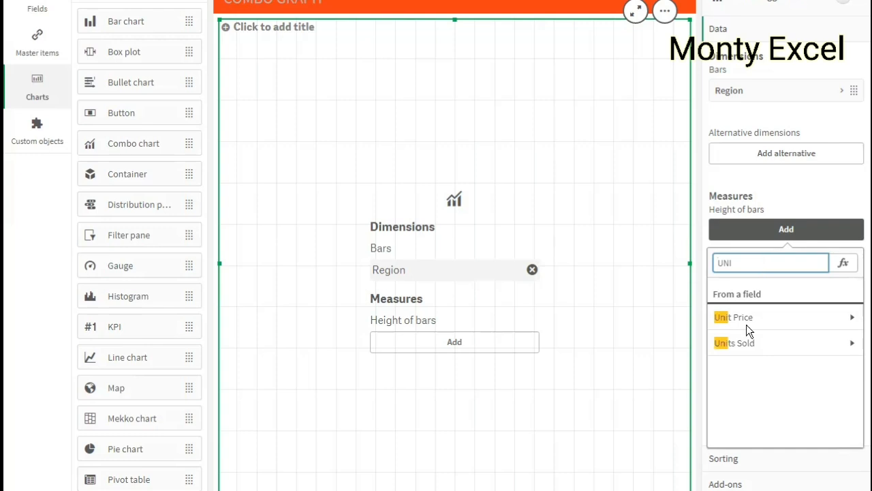
{"action": "left_click", "coordinate": [750, 345]}
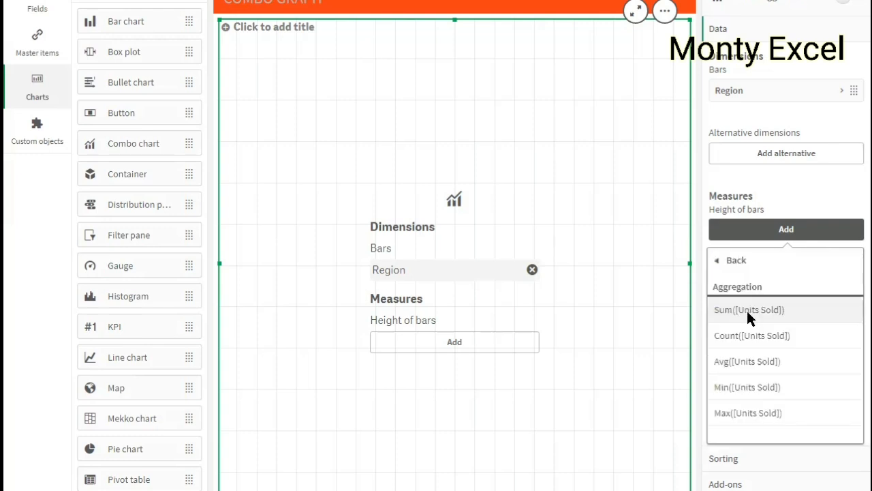
{"action": "left_click", "coordinate": [749, 311]}
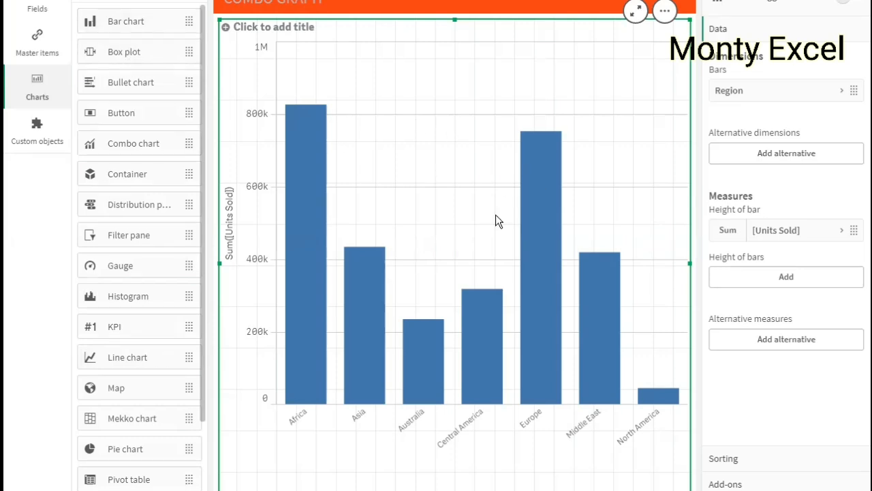
Step: Add Sum(Profit) as the second measure of the combo chart
{"action": "left_click", "coordinate": [766, 281]}
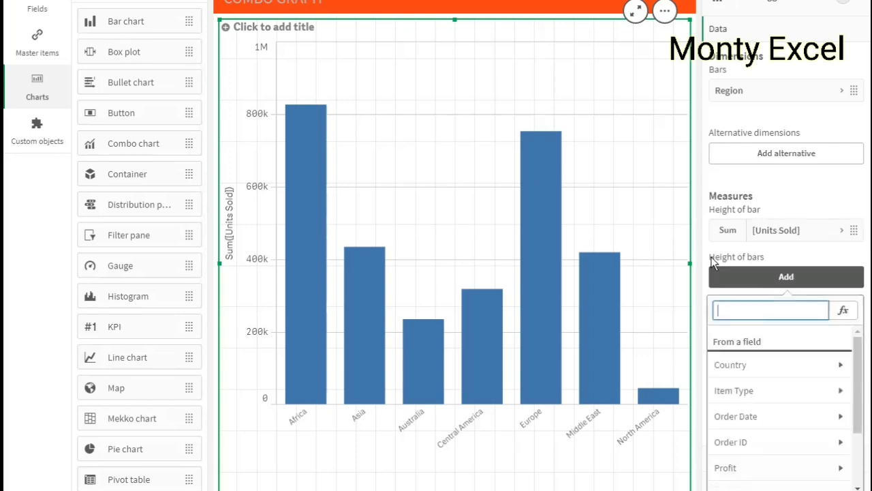
{"action": "type", "text": "PRO"}
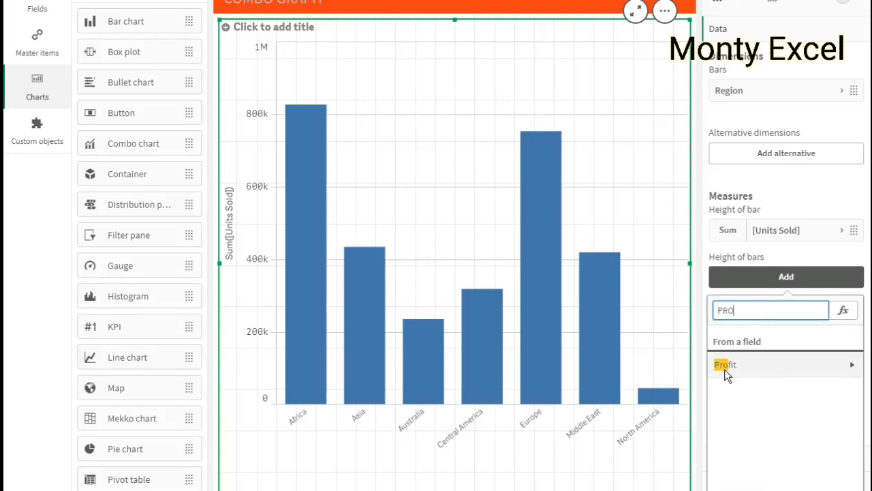
{"action": "left_click", "coordinate": [753, 360]}
{"action": "left_click", "coordinate": [754, 356]}
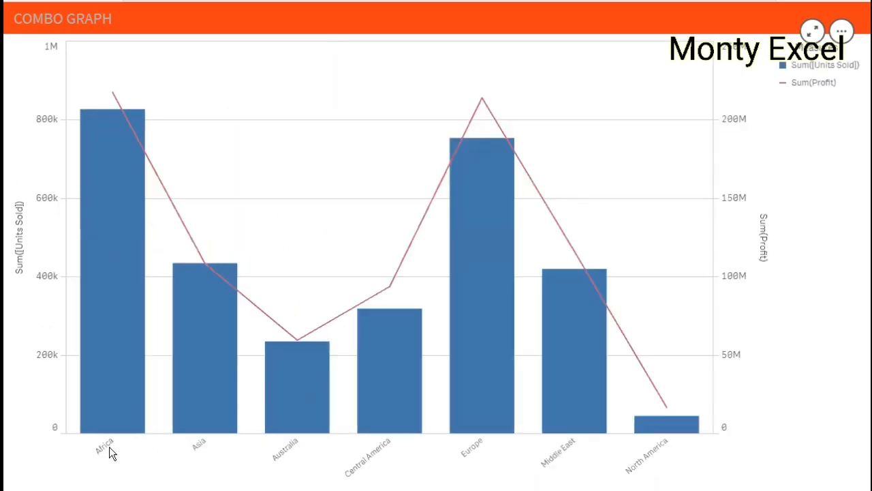
Step: Replace the combo chart's Region dimension with Country
{"action": "mouse_move", "coordinate": [109, 448]}
{"action": "mouse_move", "coordinate": [108, 195]}
{"action": "mouse_move", "coordinate": [106, 223]}
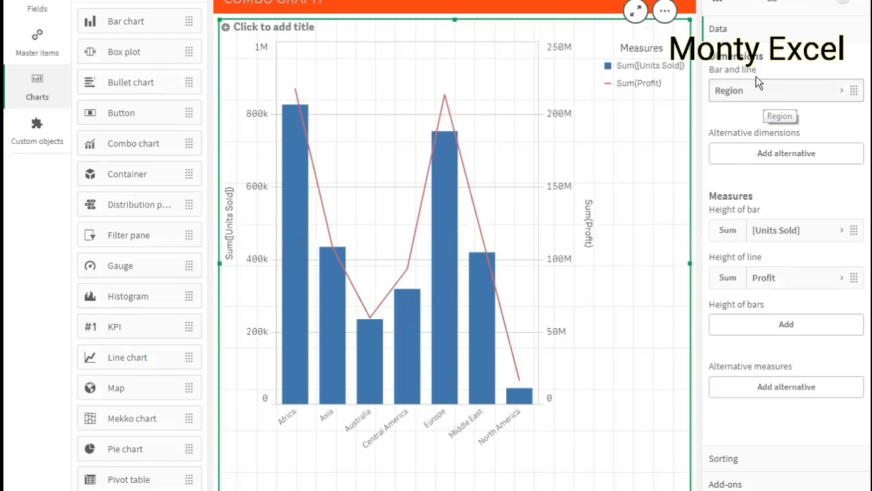
{"action": "right_click", "coordinate": [770, 95]}
{"action": "left_click", "coordinate": [773, 77]}
{"action": "left_click", "coordinate": [775, 91]}
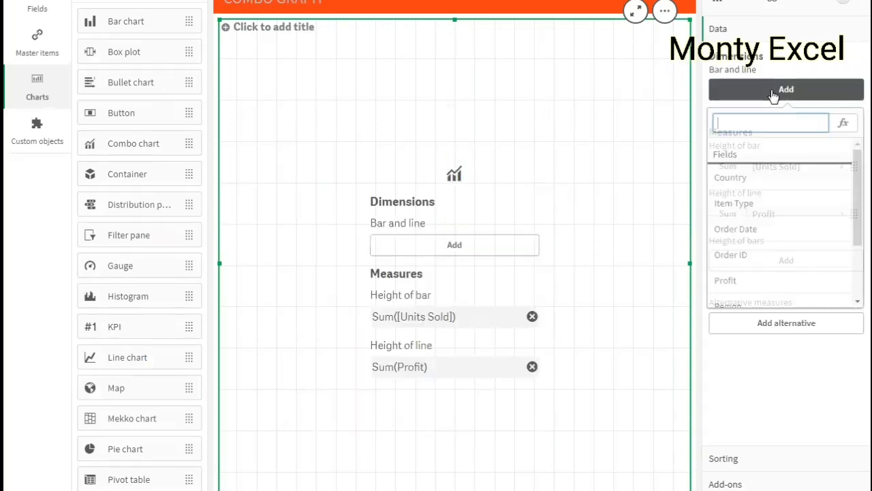
{"action": "left_click", "coordinate": [740, 179]}
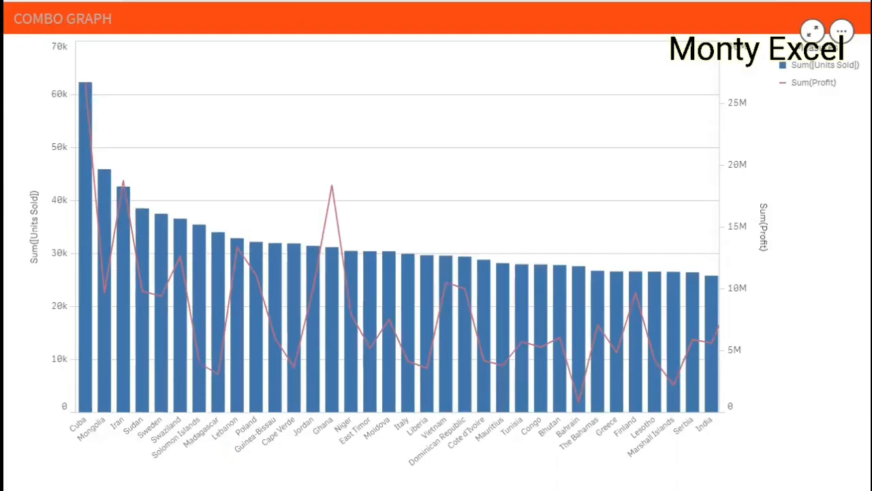
Step: Limit the Country dimension to a fixed number of the top 10 values and turn off Show others
{"action": "scroll", "coordinate": [397, 226], "scroll_direction": "down", "scroll_amount": 10}
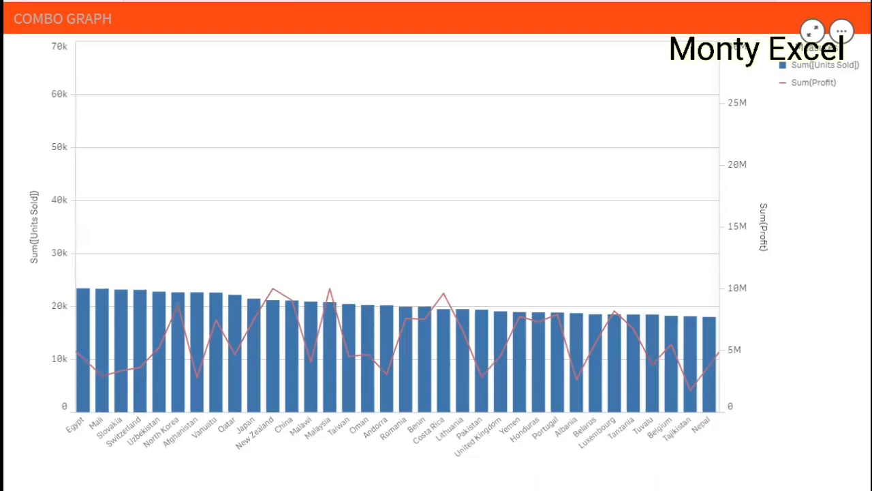
{"action": "scroll", "coordinate": [398, 227], "scroll_direction": "down", "scroll_amount": 10}
{"action": "scroll", "coordinate": [397, 226], "scroll_direction": "down", "scroll_amount": 10}
{"action": "scroll", "coordinate": [397, 227], "scroll_direction": "up", "scroll_amount": 20}
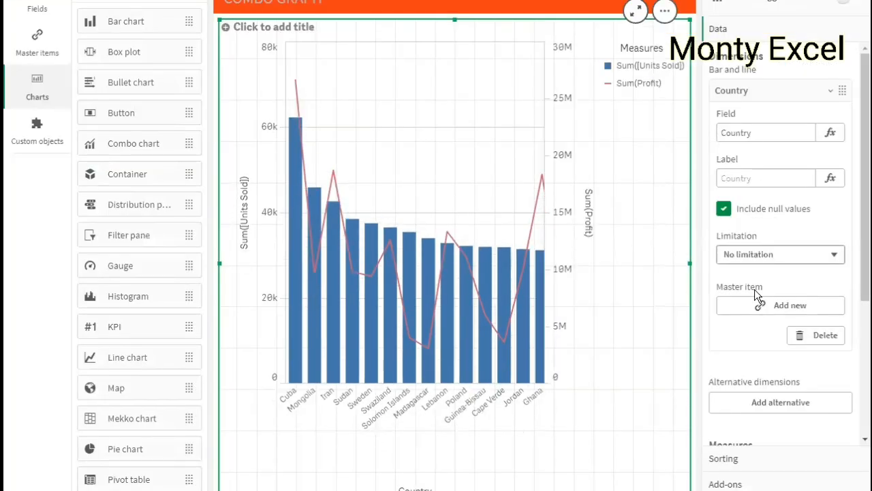
{"action": "left_click", "coordinate": [777, 255]}
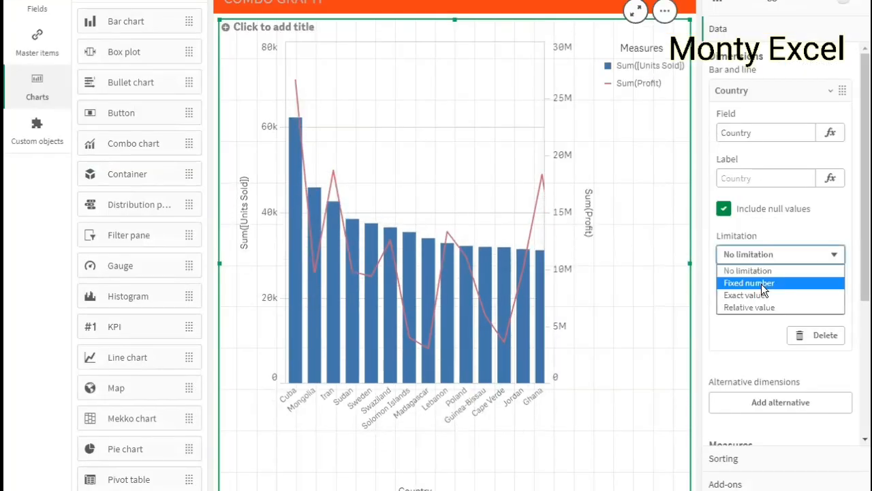
{"action": "left_click", "coordinate": [761, 281]}
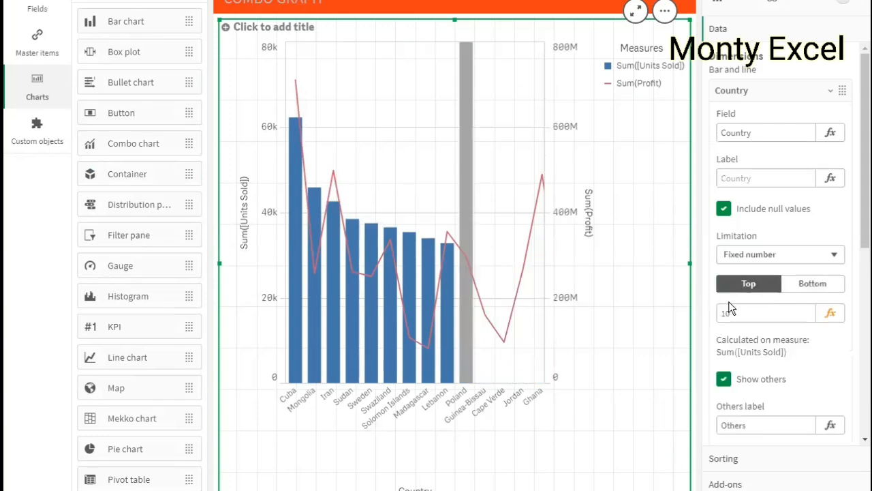
{"action": "left_click", "coordinate": [724, 379]}
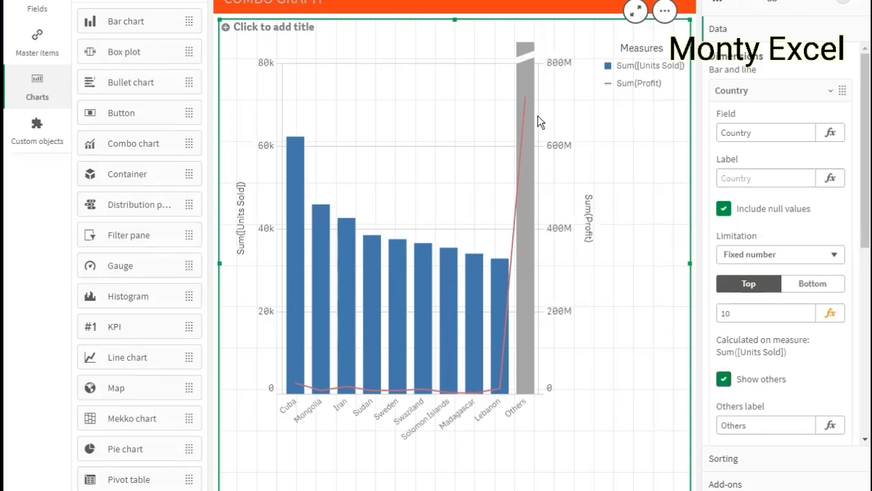
{"action": "left_click", "coordinate": [723, 380]}
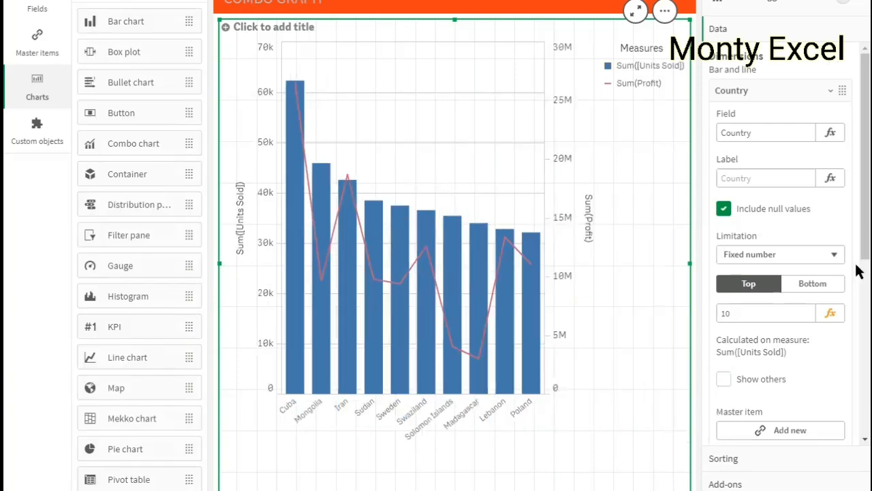
Step: Move Sum(Profit) above Sum([Units Sold]) in the combo chart's sorting order
{"action": "left_click", "coordinate": [757, 91]}
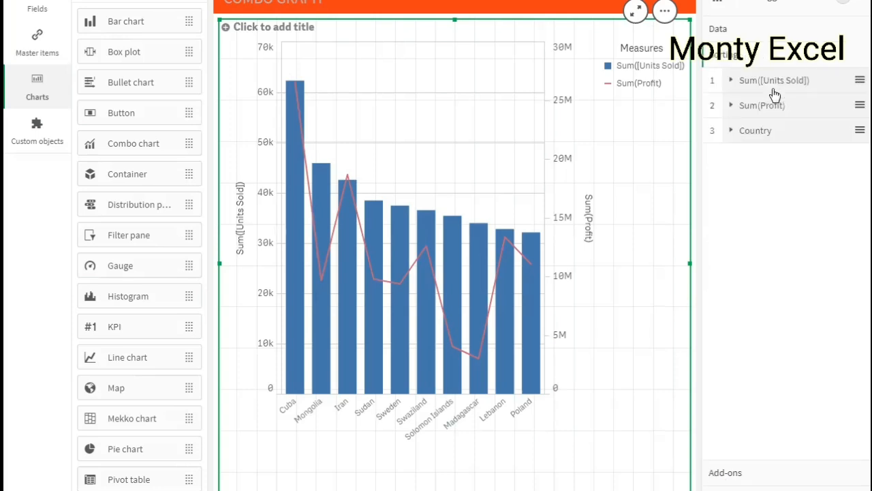
{"action": "left_click_drag", "start_coordinate": [768, 120], "coordinate": [758, 148]}
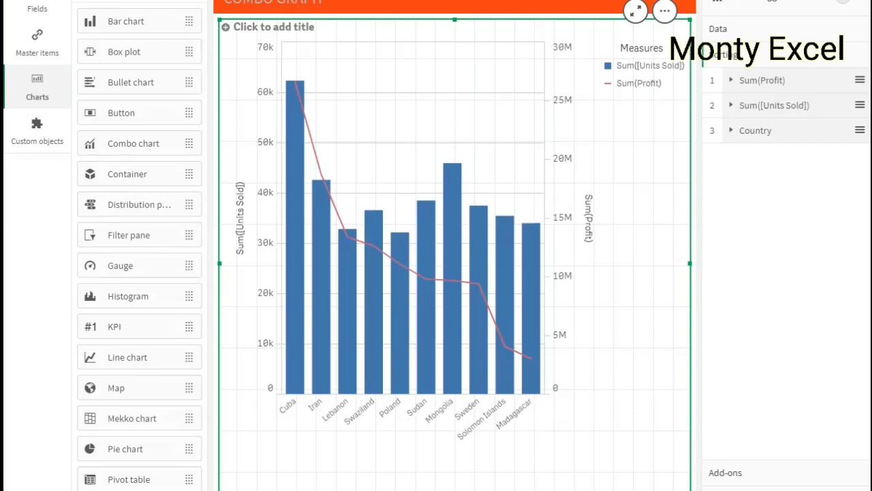
{"action": "left_click", "coordinate": [733, 490]}
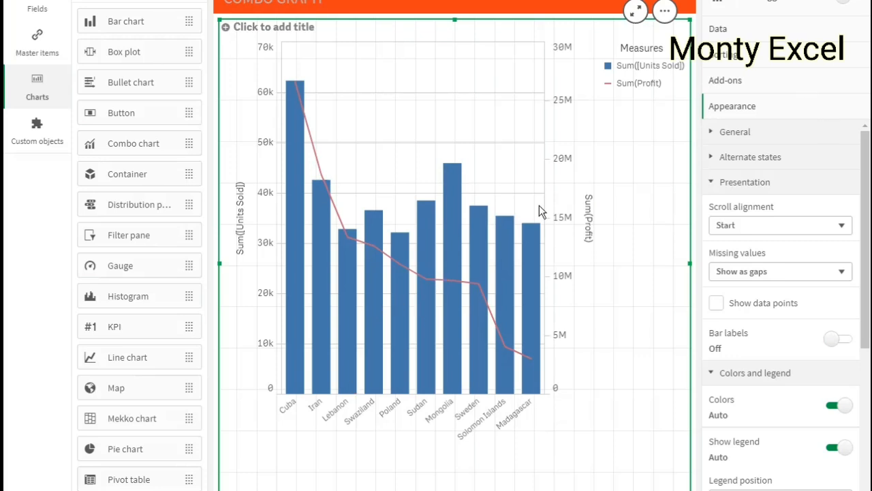
Step: Set the Country dimension's limitation to No limitation and look through all countries in the enlarged combo chart
{"action": "left_click", "coordinate": [741, 33]}
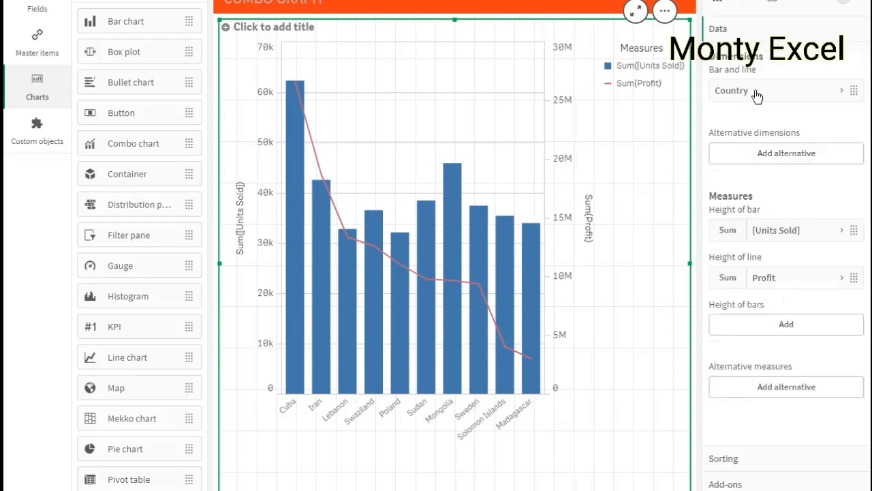
{"action": "left_click", "coordinate": [757, 96]}
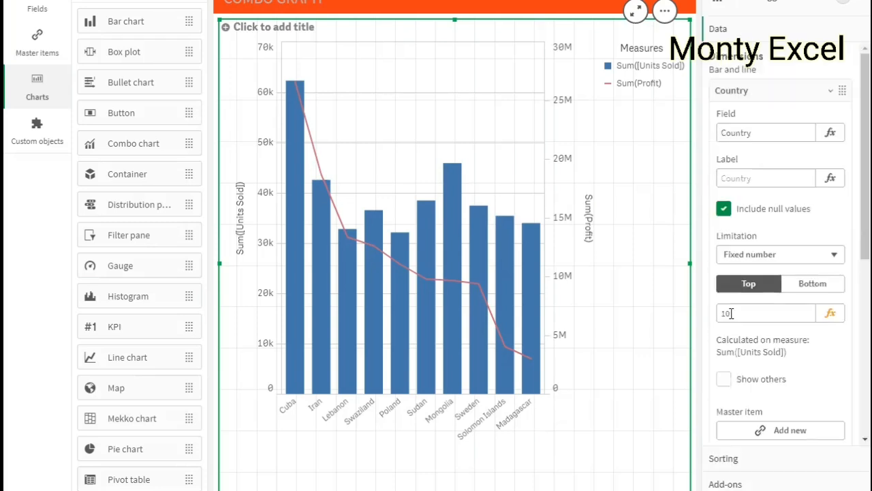
{"action": "left_click", "coordinate": [790, 254]}
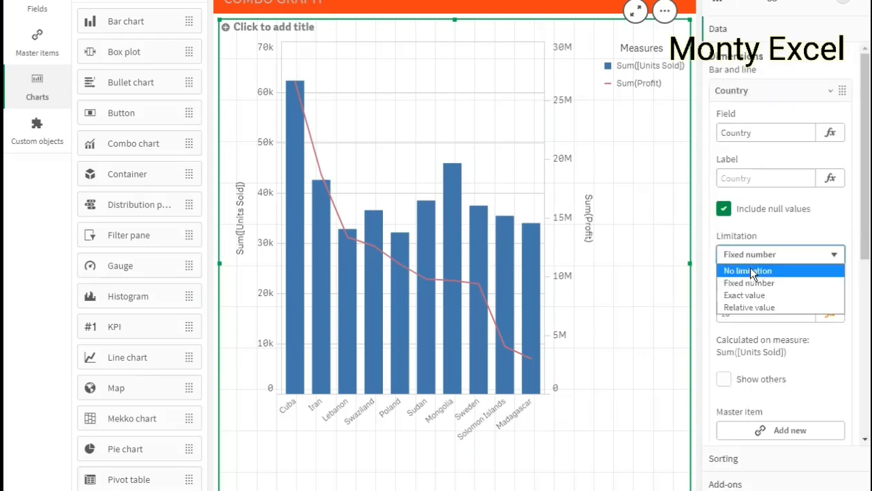
{"action": "left_click", "coordinate": [752, 273]}
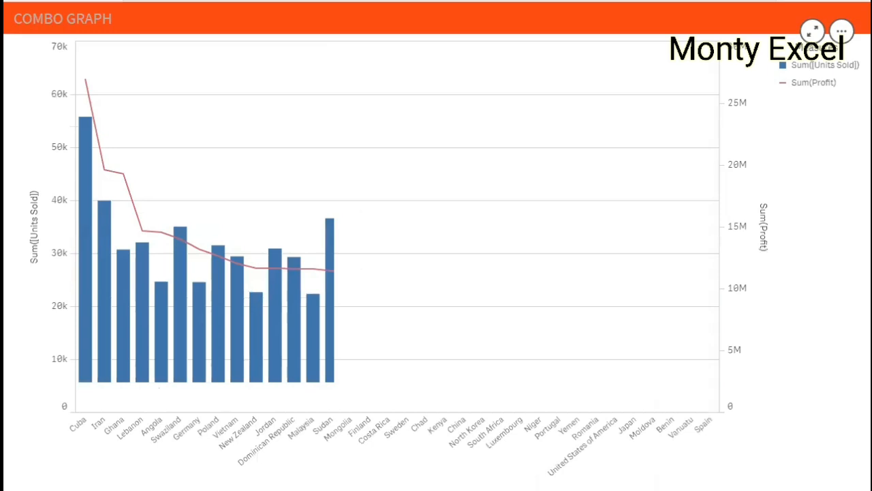
{"action": "scroll", "coordinate": [397, 226], "scroll_direction": "down", "scroll_amount": 10}
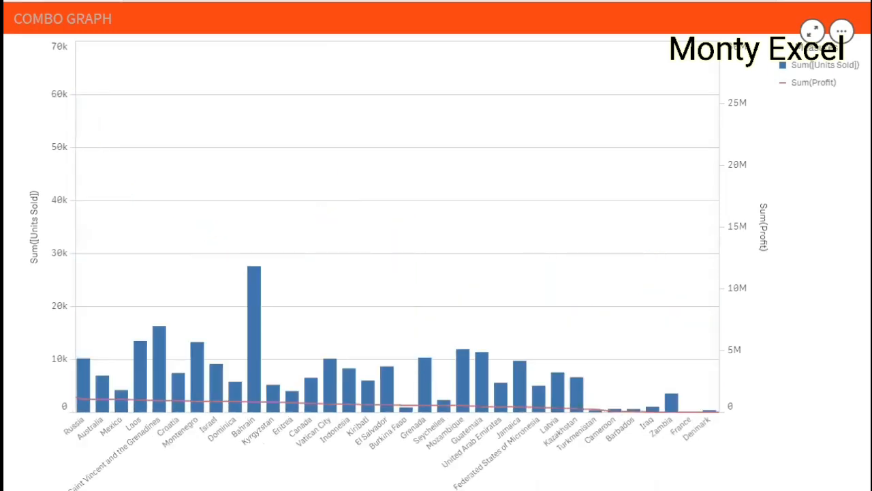
{"action": "scroll", "coordinate": [397, 227], "scroll_direction": "up", "scroll_amount": 10}
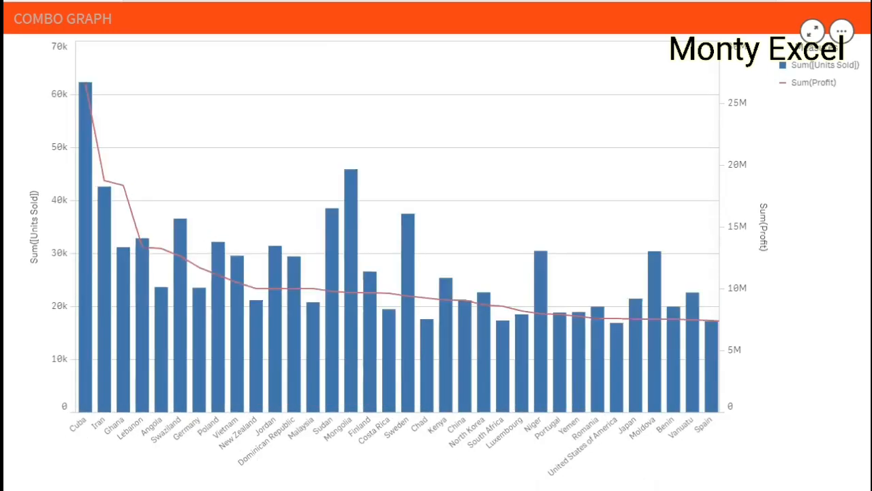
{"action": "scroll", "coordinate": [398, 226], "scroll_direction": "down", "scroll_amount": 5}
{"action": "scroll", "coordinate": [398, 226], "scroll_direction": "down", "scroll_amount": 5}
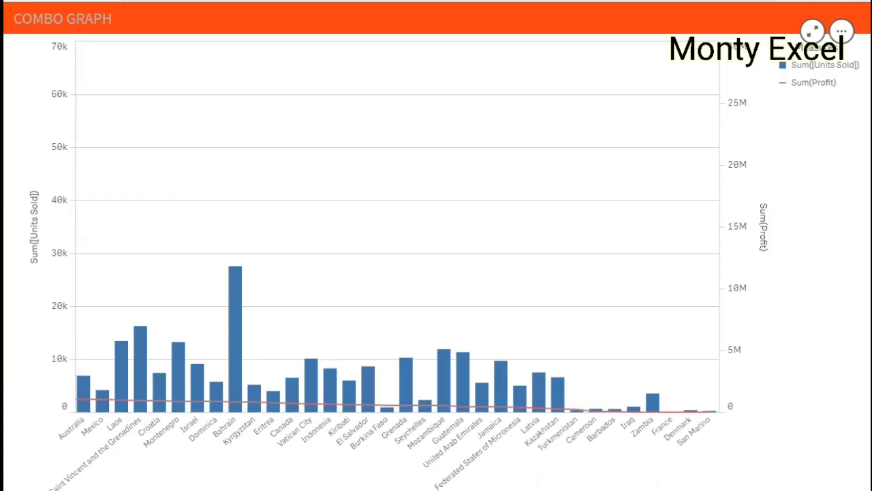
{"action": "scroll", "coordinate": [398, 227], "scroll_direction": "up", "scroll_amount": 5}
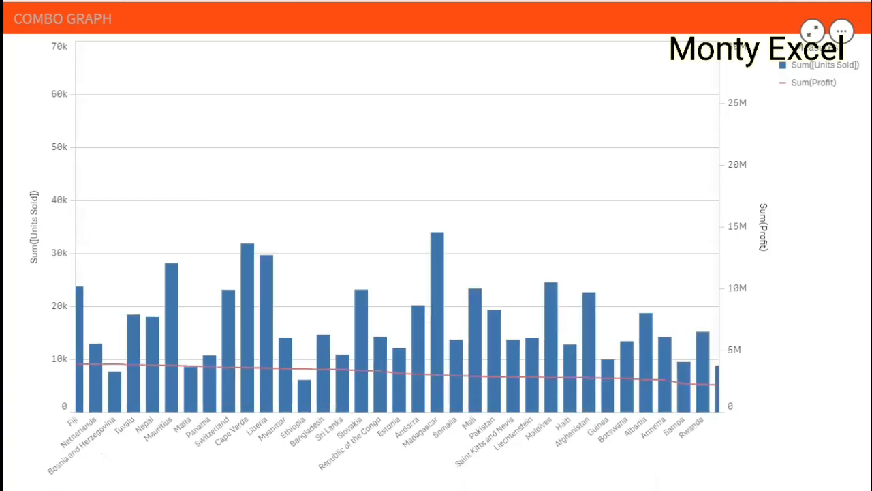
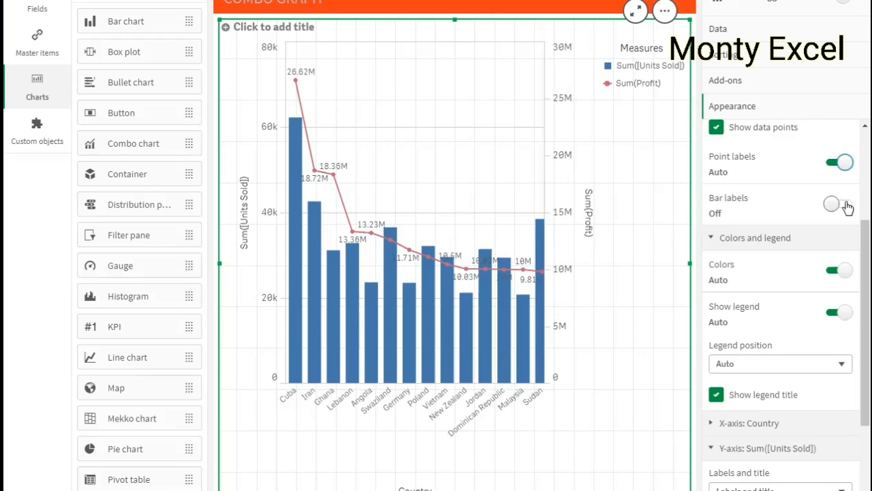
Step: Switch the combo chart's bar labels on and off again
{"action": "left_click", "coordinate": [843, 204]}
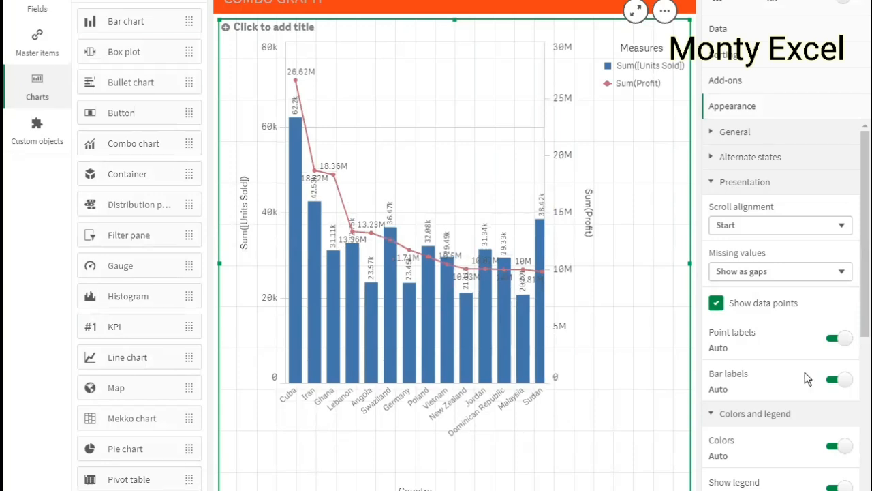
{"action": "left_click", "coordinate": [838, 379]}
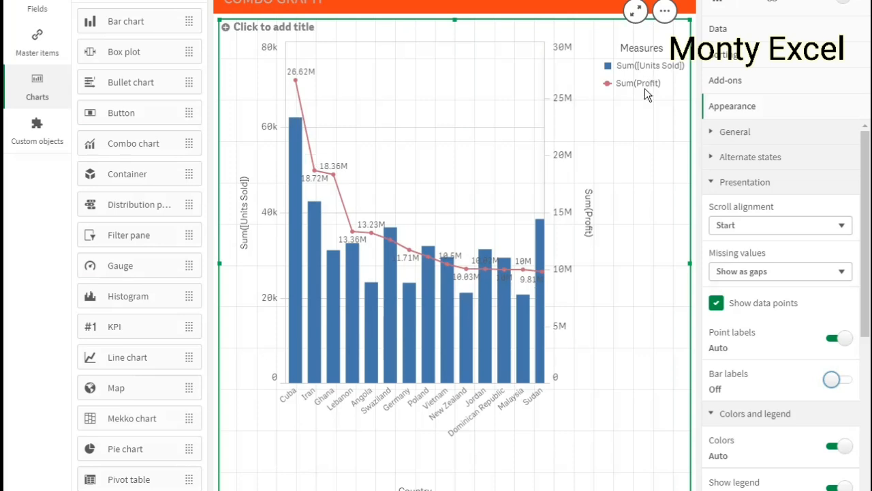
Step: Narrow the combo chart to leave an empty column beside it for a button
{"action": "left_click", "coordinate": [860, 348]}
{"action": "scroll", "coordinate": [858, 361], "scroll_direction": "down", "scroll_amount": 1}
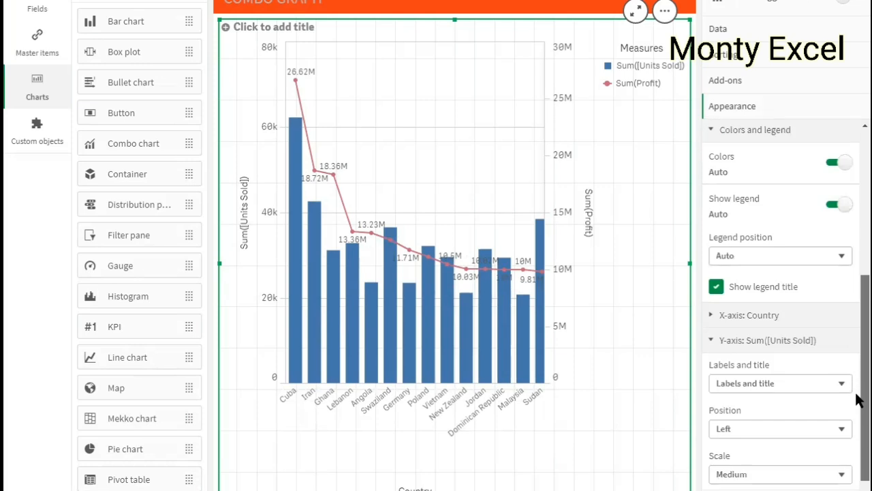
{"action": "scroll", "coordinate": [858, 399], "scroll_direction": "down", "scroll_amount": 2}
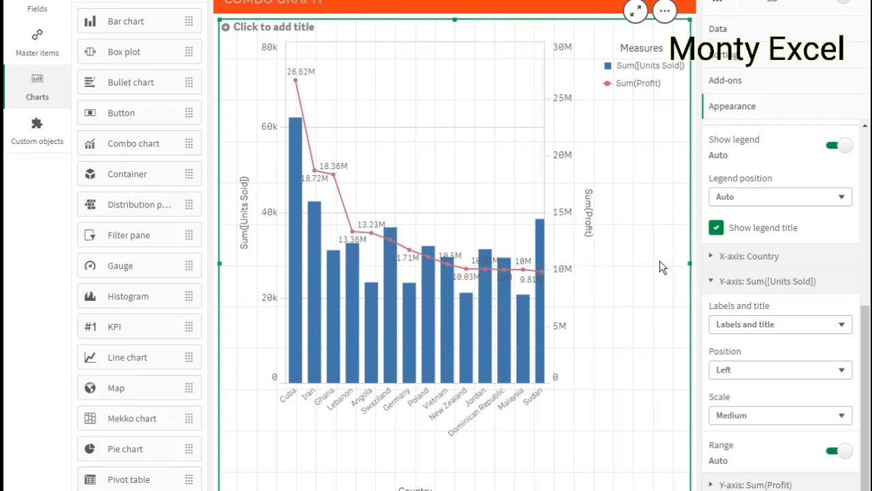
{"action": "left_click_drag", "start_coordinate": [690, 262], "coordinate": [625, 257]}
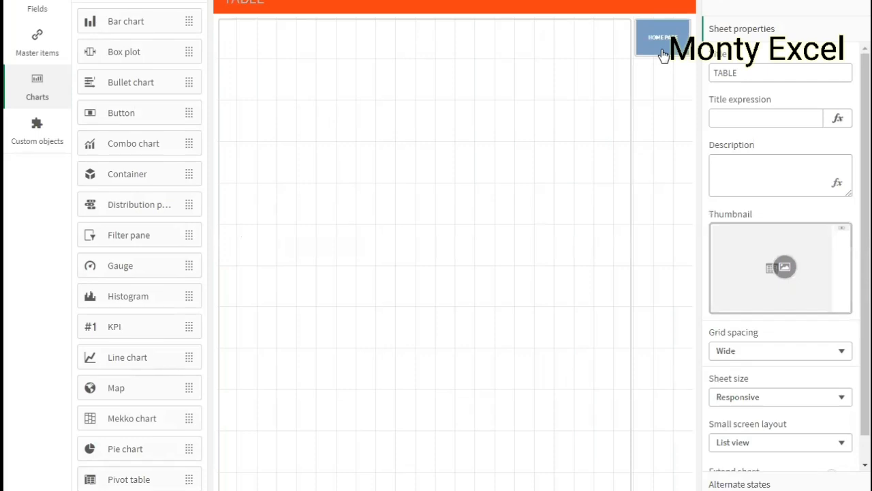
Step: Copy the HOME PAGE button from the TABLE sheet into the free column of the COMBO GRAPH sheet and shorten it to button height
{"action": "right_click", "coordinate": [663, 55]}
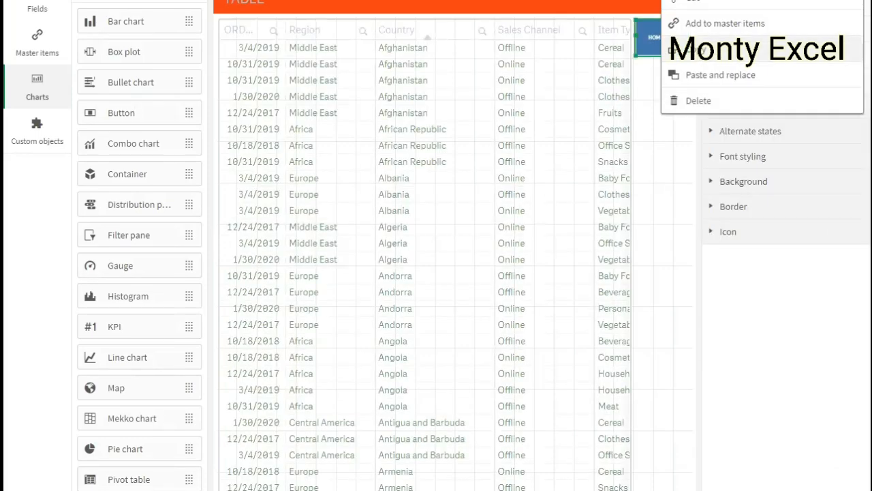
{"action": "left_click", "coordinate": [687, 49]}
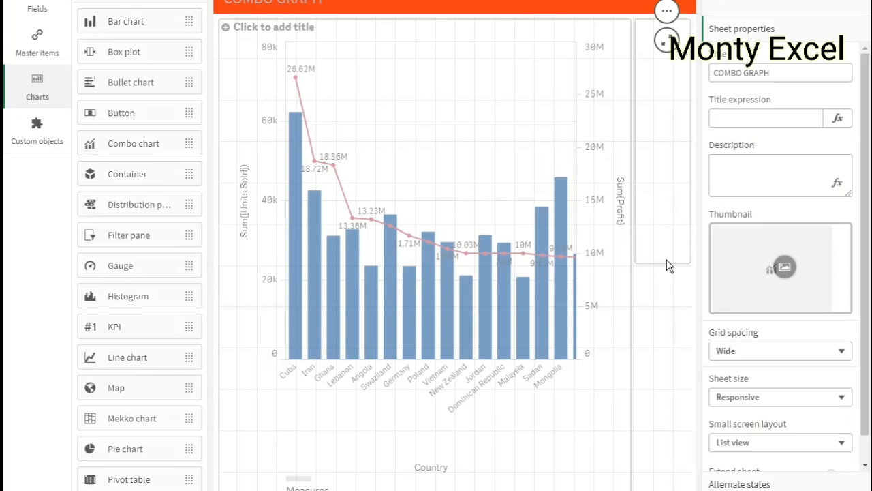
{"action": "left_click_drag", "start_coordinate": [663, 263], "coordinate": [663, 58]}
Step: Go to the HOME PAGE sheet through the new button and lower the picture's upper edge to free a row under LINE GRAPH
{"action": "left_click", "coordinate": [763, 10]}
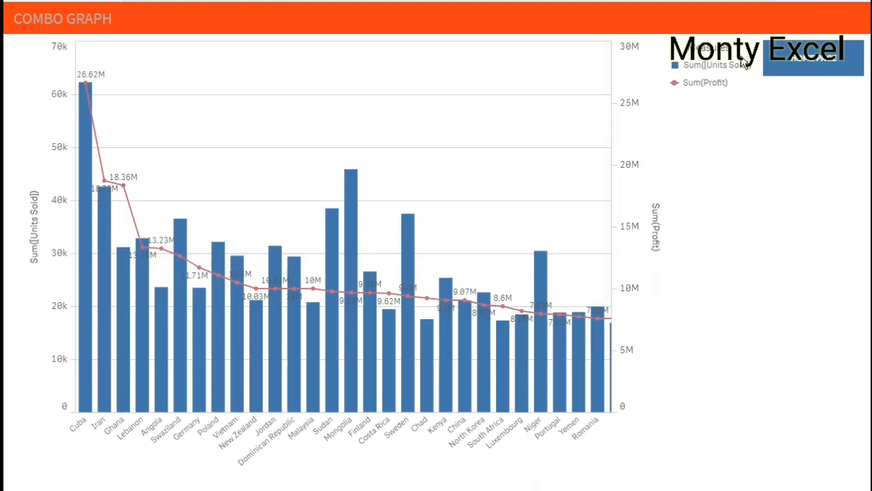
{"action": "left_click", "coordinate": [771, 60]}
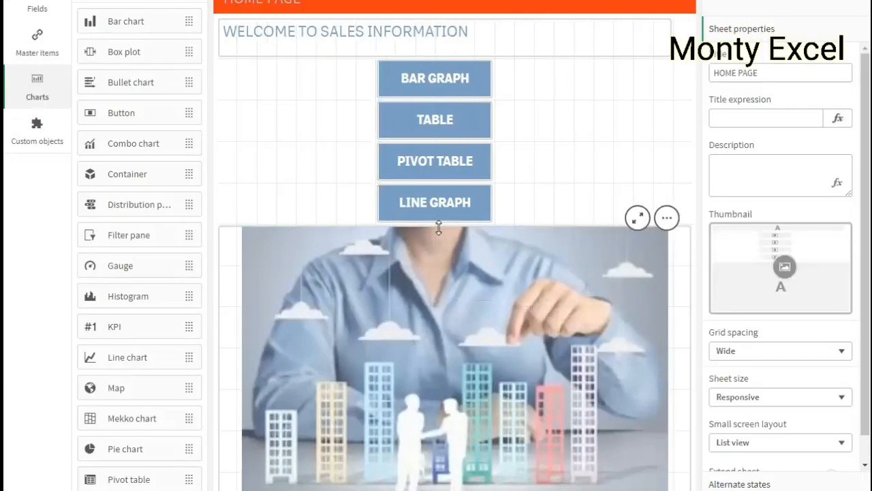
{"action": "left_click_drag", "start_coordinate": [438, 227], "coordinate": [439, 266]}
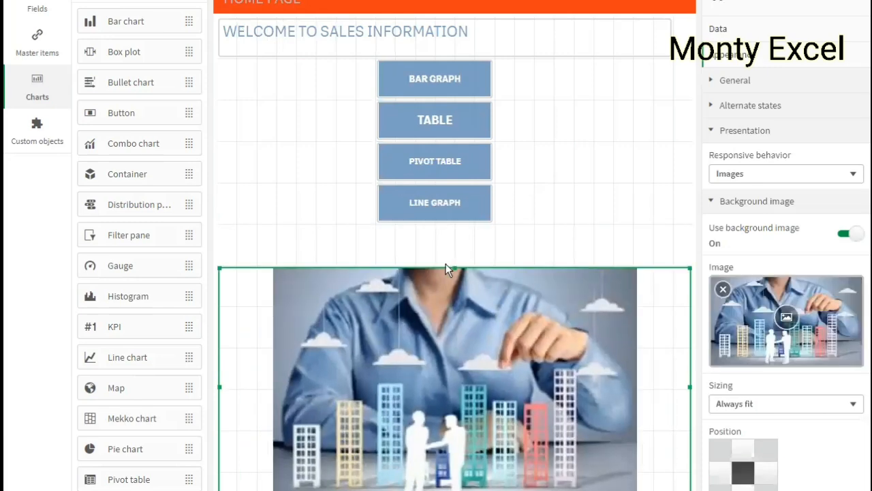
Step: Duplicate the LINE GRAPH button and place the copy in the free row directly beneath it
{"action": "right_click", "coordinate": [449, 213]}
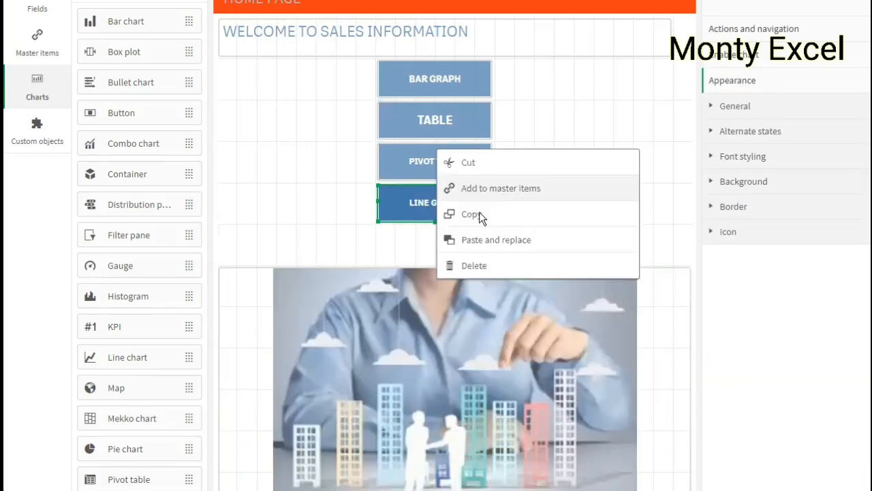
{"action": "left_click", "coordinate": [471, 214]}
{"action": "left_click", "coordinate": [416, 249]}
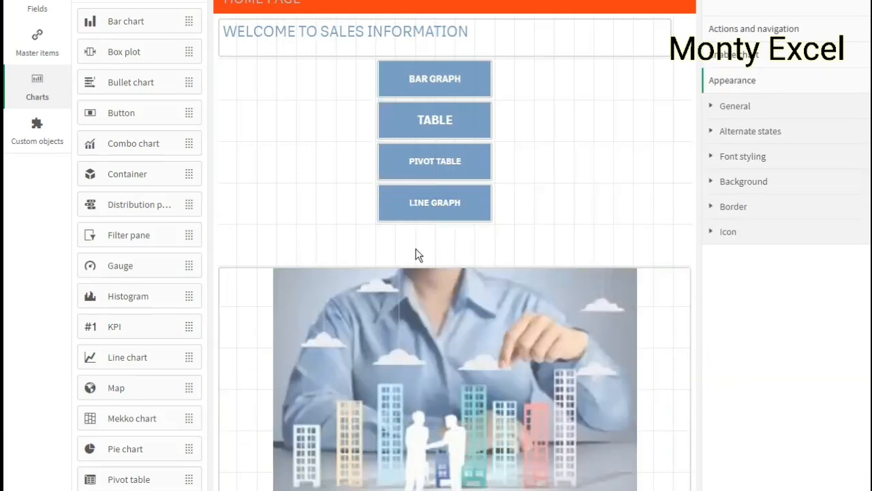
{"action": "left_click", "coordinate": [310, 83]}
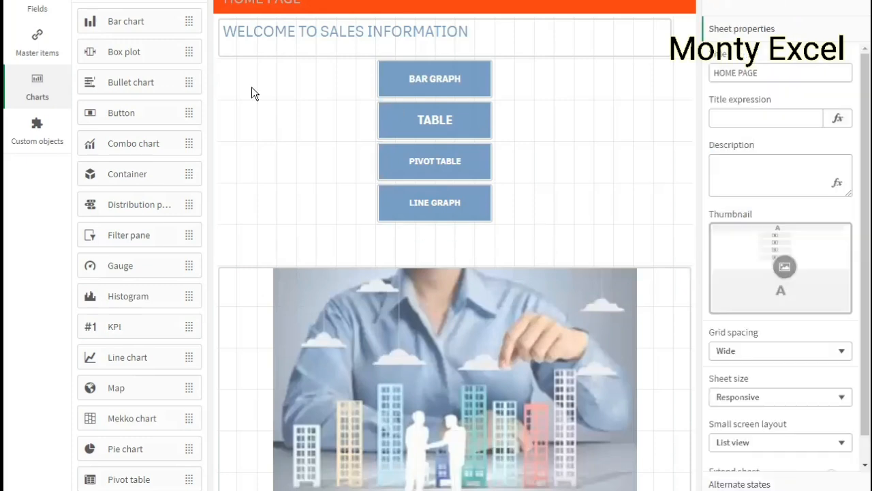
{"action": "key", "text": "ctrl+v"}
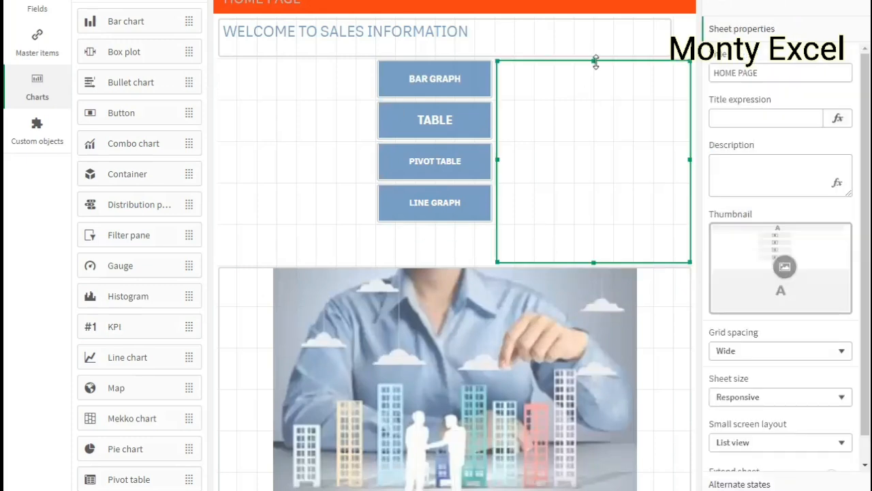
{"action": "left_click_drag", "start_coordinate": [583, 204], "coordinate": [493, 238]}
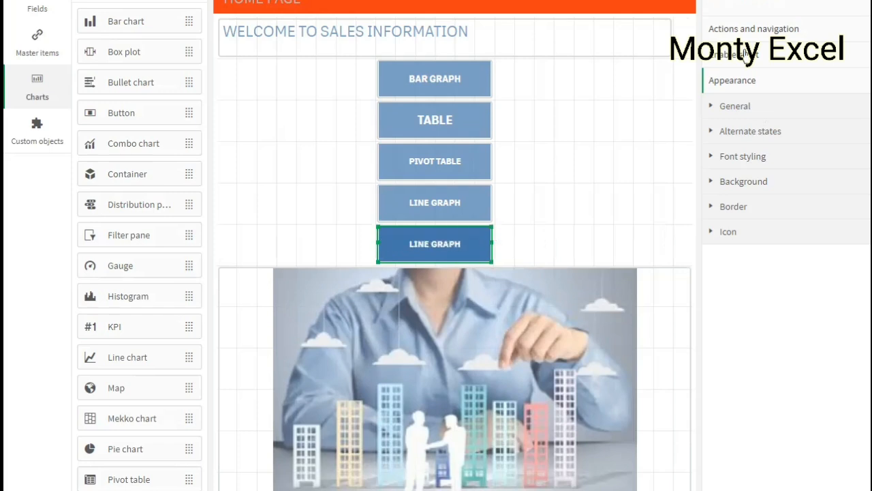
Step: Set the copied button's navigation to go to the COMBO GRAPH sheet
{"action": "left_click", "coordinate": [734, 32]}
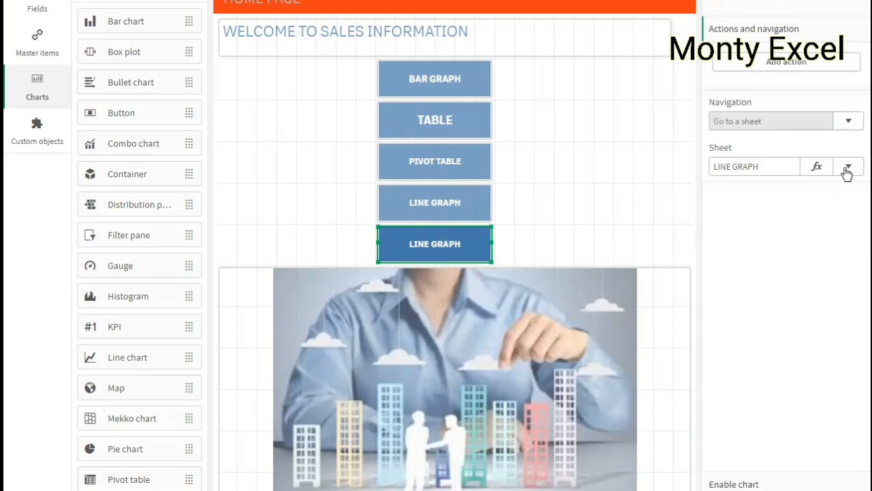
{"action": "left_click", "coordinate": [848, 169]}
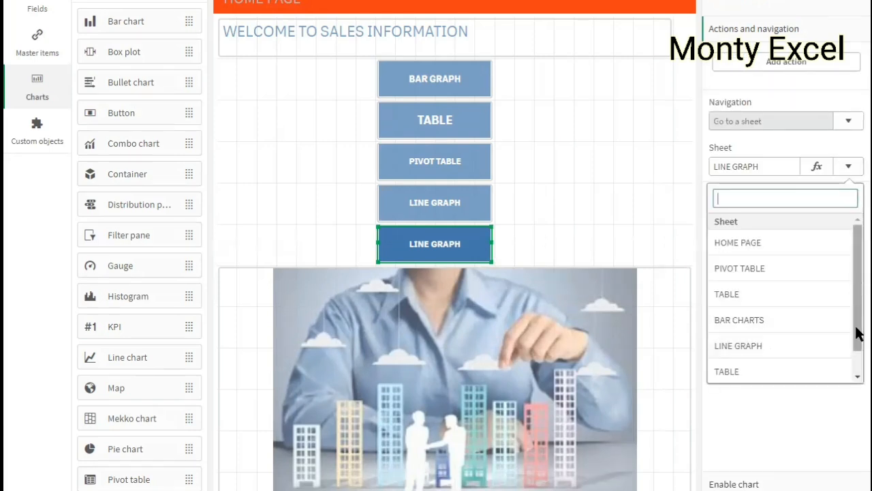
{"action": "scroll", "coordinate": [858, 334], "scroll_direction": "down", "scroll_amount": 1}
{"action": "left_click", "coordinate": [761, 368]}
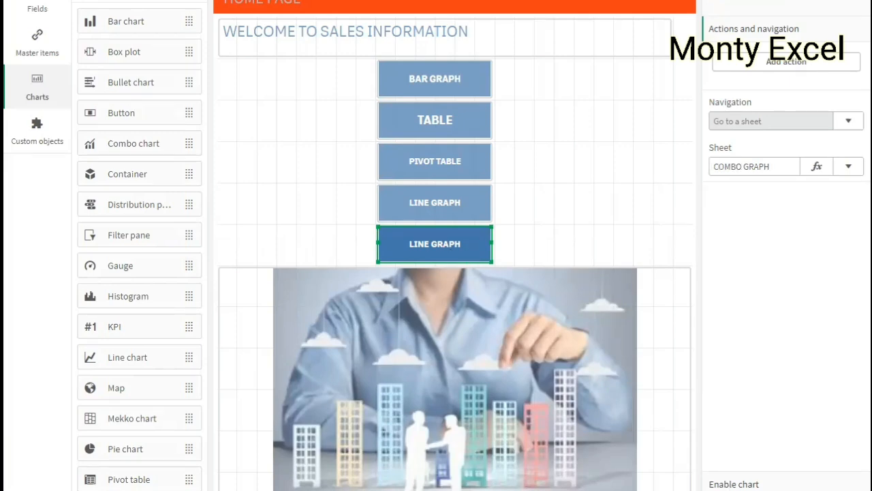
Step: Change the copied button's label to COMBO CHART
{"action": "left_click", "coordinate": [746, 490]}
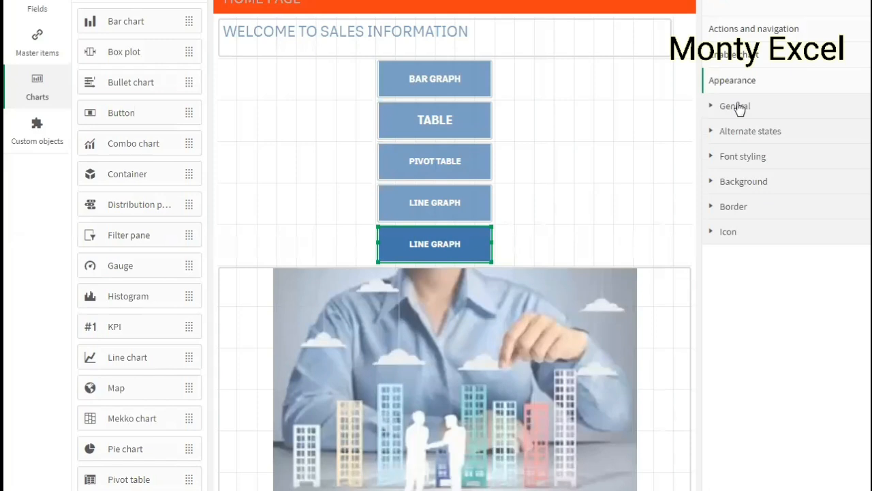
{"action": "left_click", "coordinate": [737, 107]}
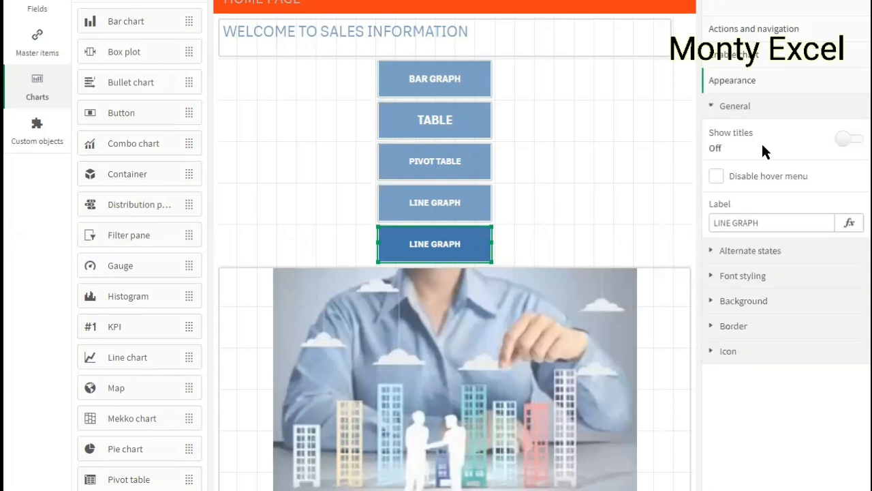
{"action": "left_click_drag", "start_coordinate": [762, 223], "coordinate": [630, 216]}
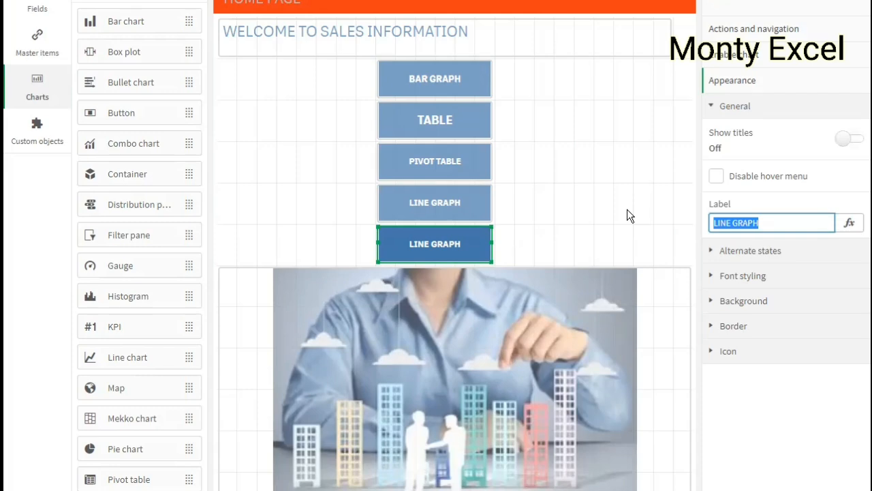
{"action": "type", "text": "CO"}
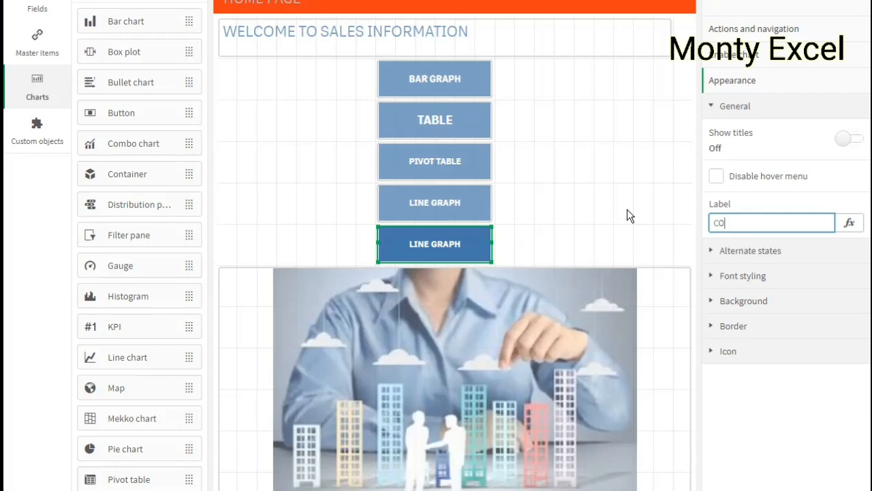
{"action": "type", "text": "MBO CHART"}
{"action": "key", "text": "Return"}
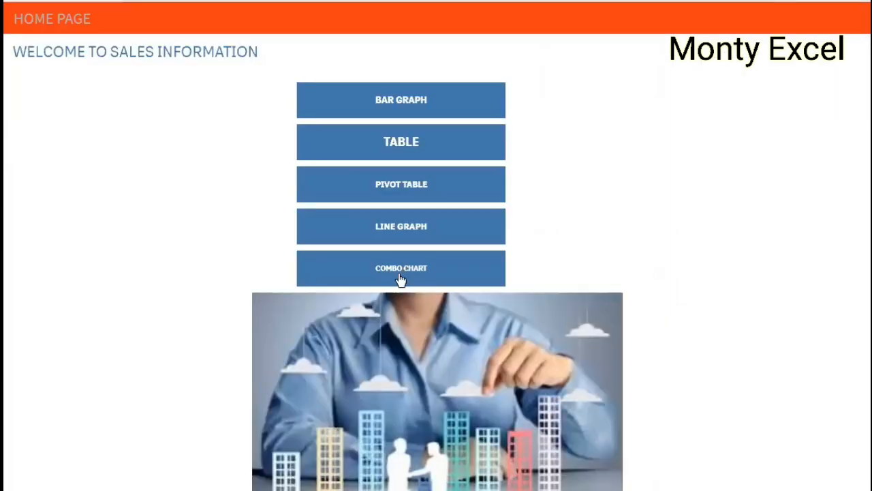
Step: Test the COMBO CHART and HOME PAGE buttons by navigating between the two sheets, ending on COMBO GRAPH
{"action": "left_click", "coordinate": [401, 276]}
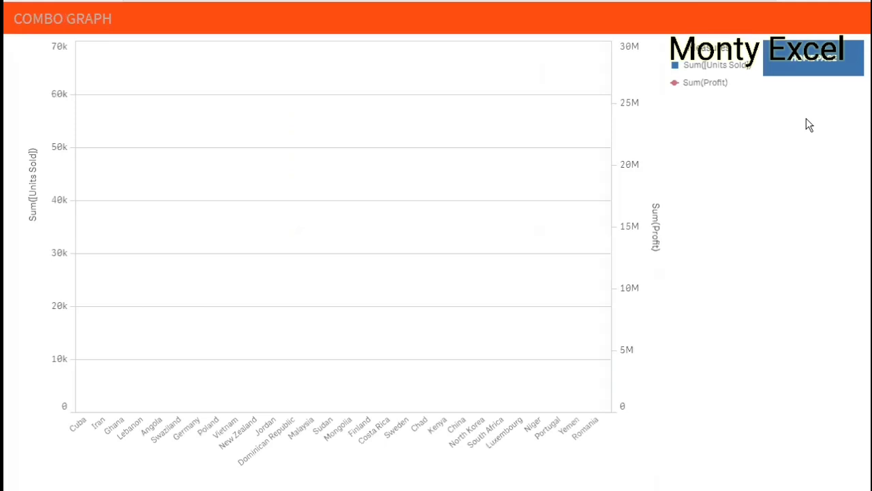
{"action": "left_click", "coordinate": [812, 75]}
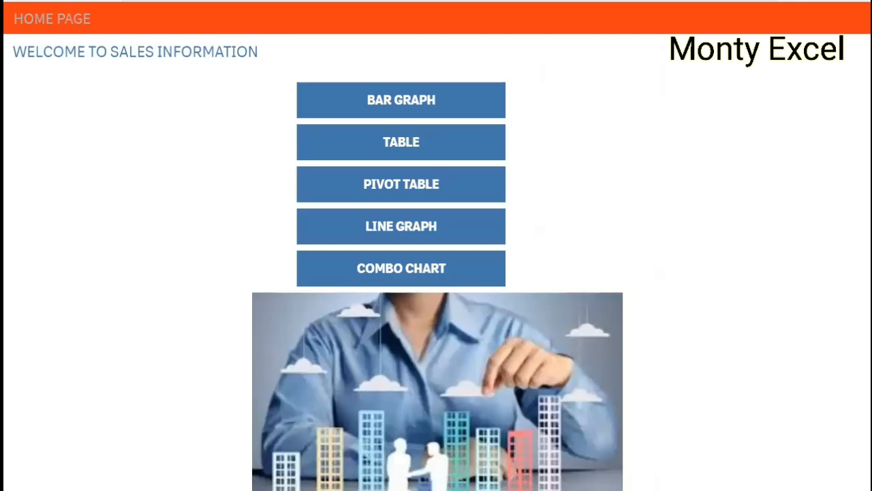
{"action": "left_click", "coordinate": [402, 269]}
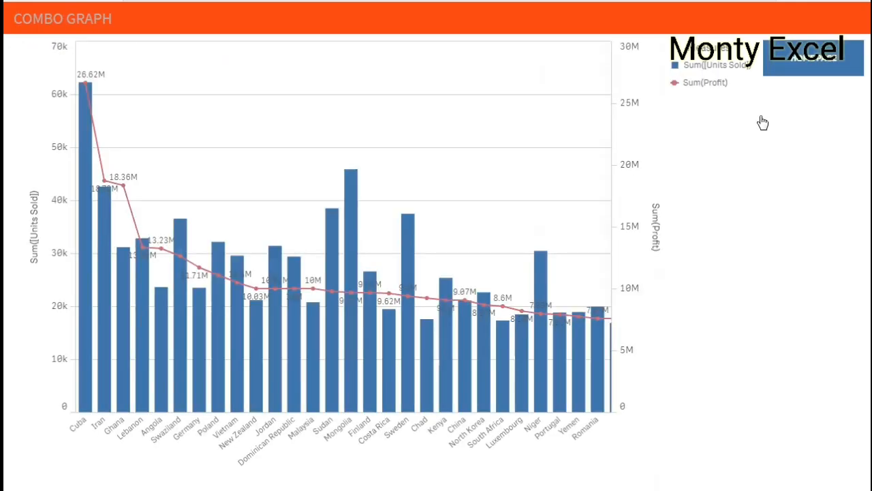
Step: Select the combo chart in edit mode and switch its legend off and on again
{"action": "left_click", "coordinate": [610, 318]}
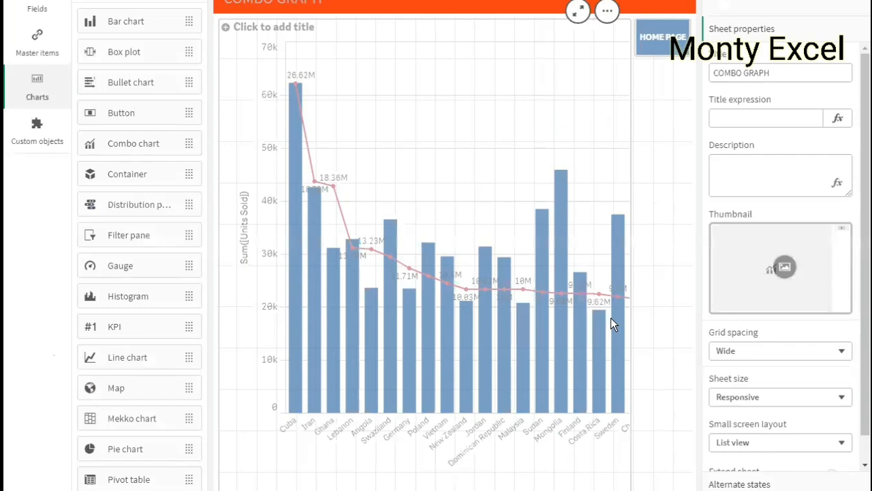
{"action": "left_click_drag", "start_coordinate": [862, 199], "coordinate": [859, 332]}
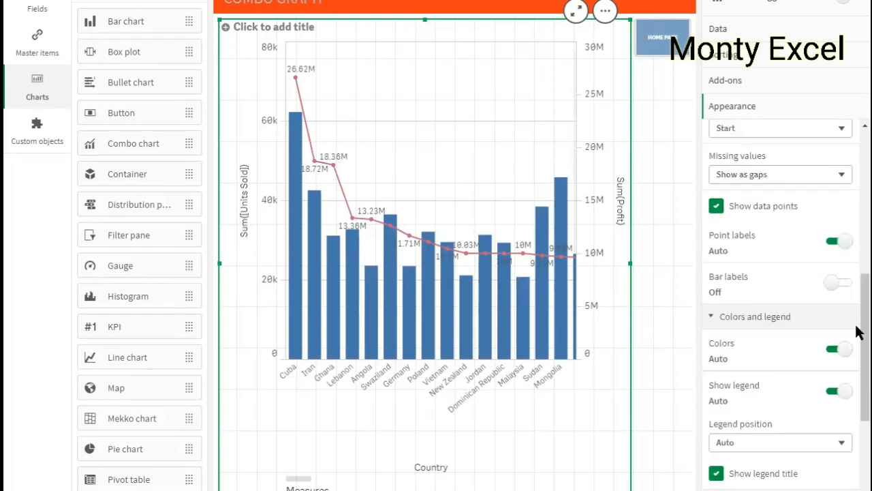
{"action": "left_click", "coordinate": [836, 394]}
{"action": "left_click", "coordinate": [839, 392]}
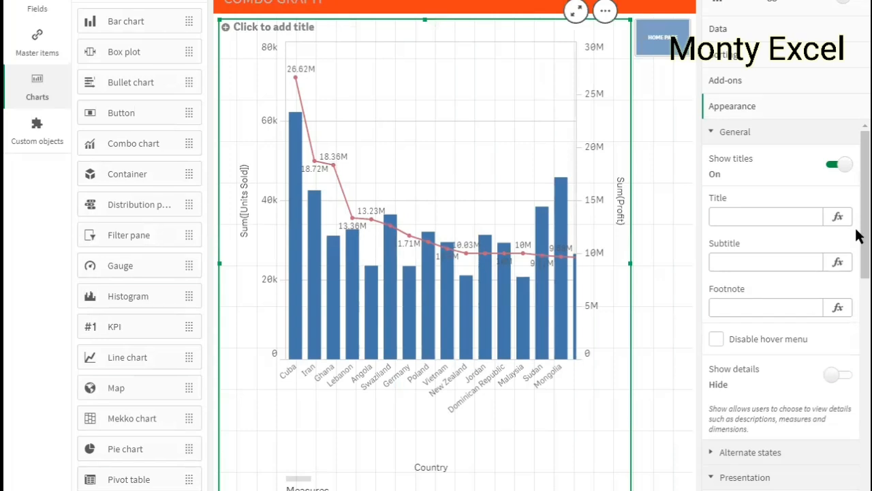
Step: Try Labels only and Title only for the Sum([Units Sold]) y-axis labels and title, and set the option to None
{"action": "scroll", "coordinate": [857, 235], "scroll_direction": "down", "scroll_amount": 1}
{"action": "scroll", "coordinate": [767, 337], "scroll_direction": "down", "scroll_amount": 5}
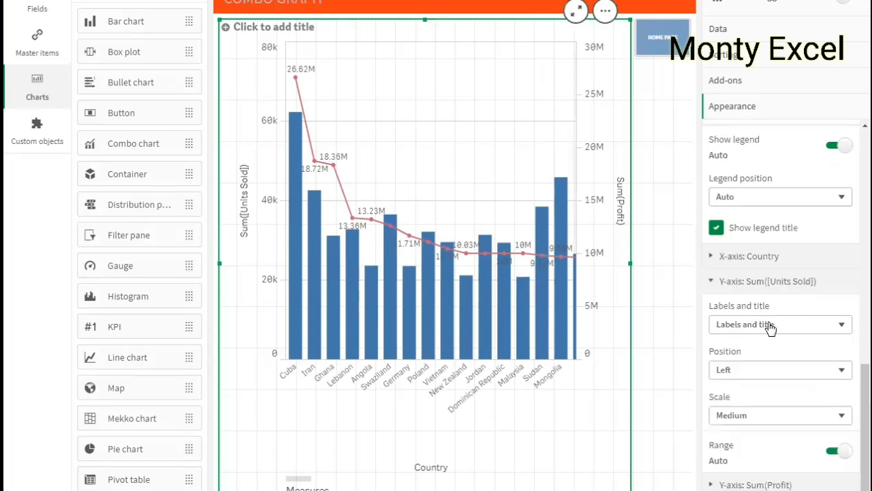
{"action": "left_click", "coordinate": [768, 327]}
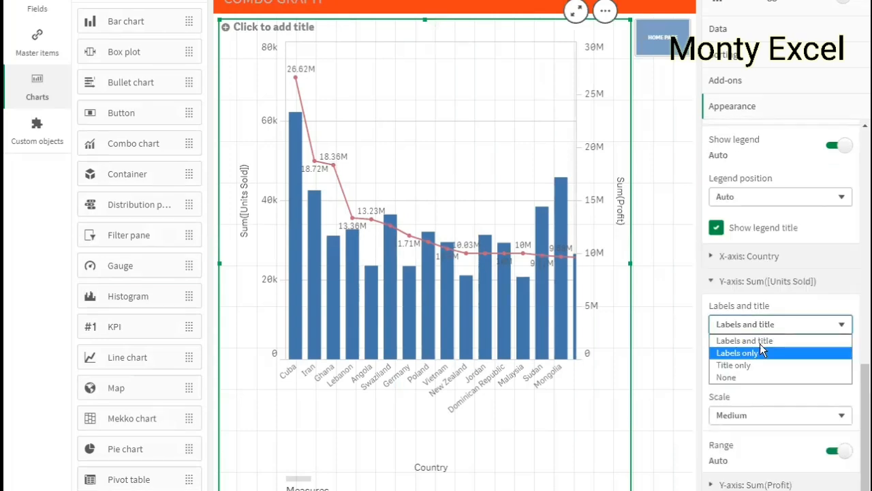
{"action": "left_click", "coordinate": [759, 352]}
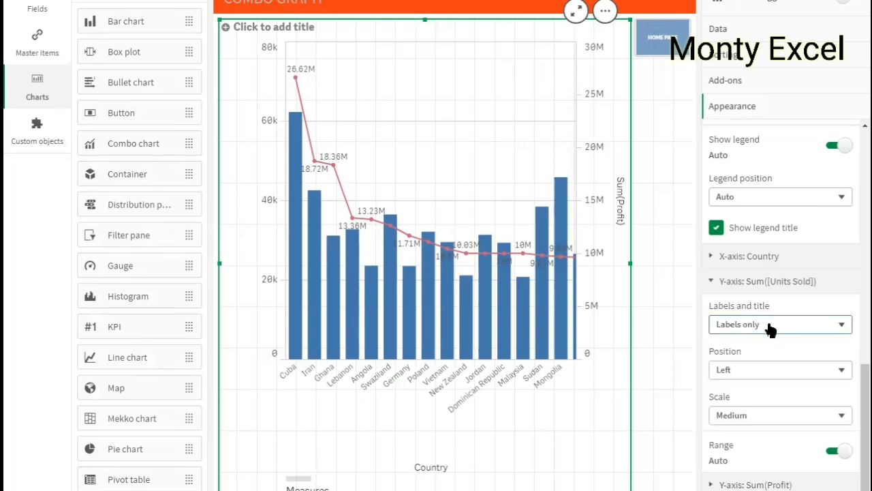
{"action": "left_click", "coordinate": [762, 325]}
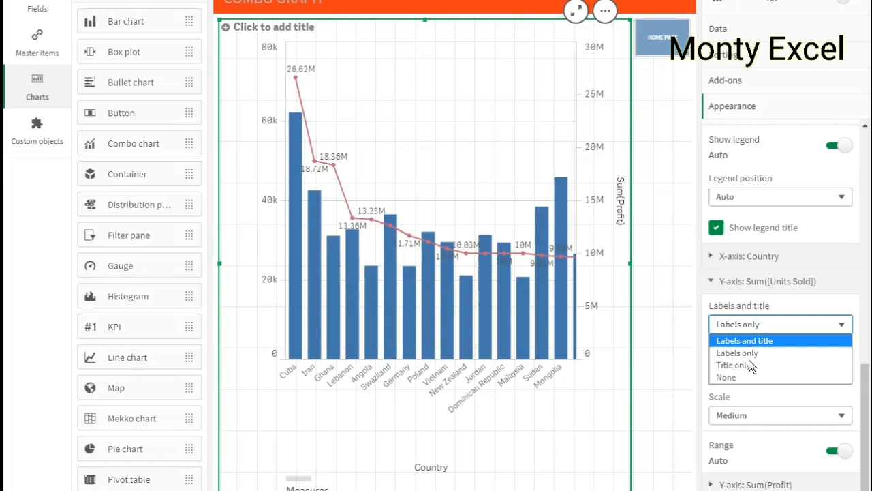
{"action": "left_click", "coordinate": [750, 363]}
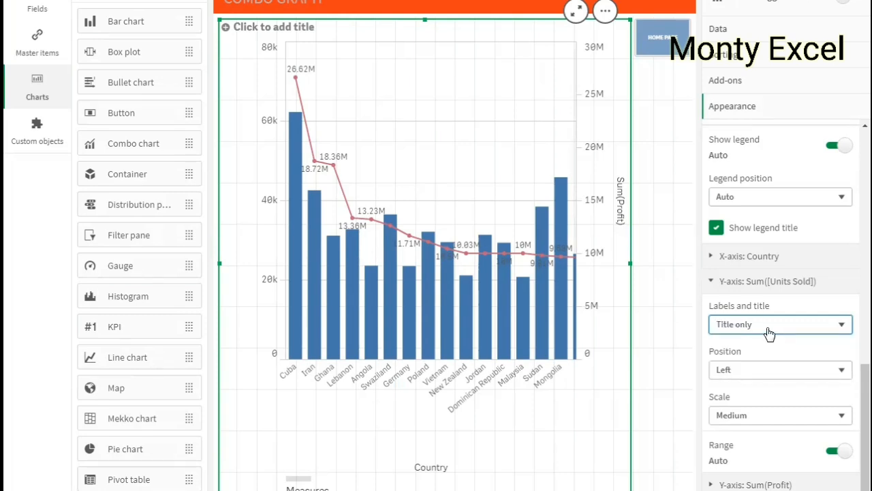
{"action": "left_click", "coordinate": [771, 333]}
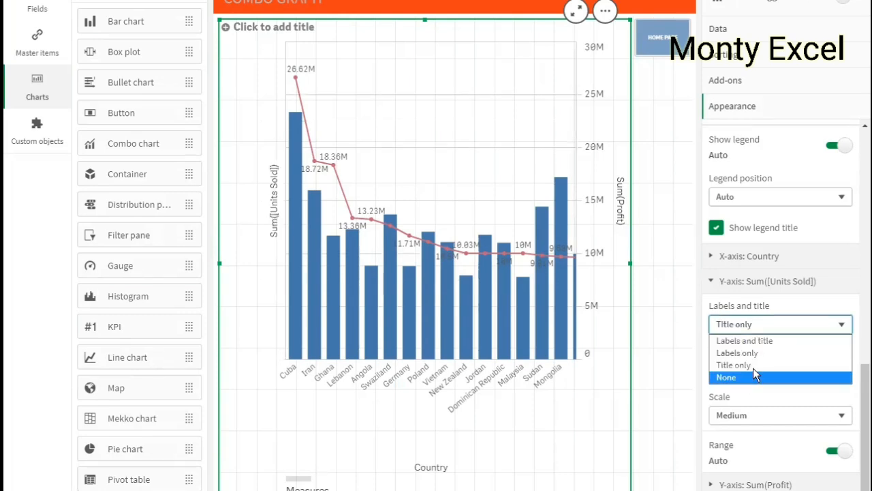
{"action": "left_click", "coordinate": [754, 374]}
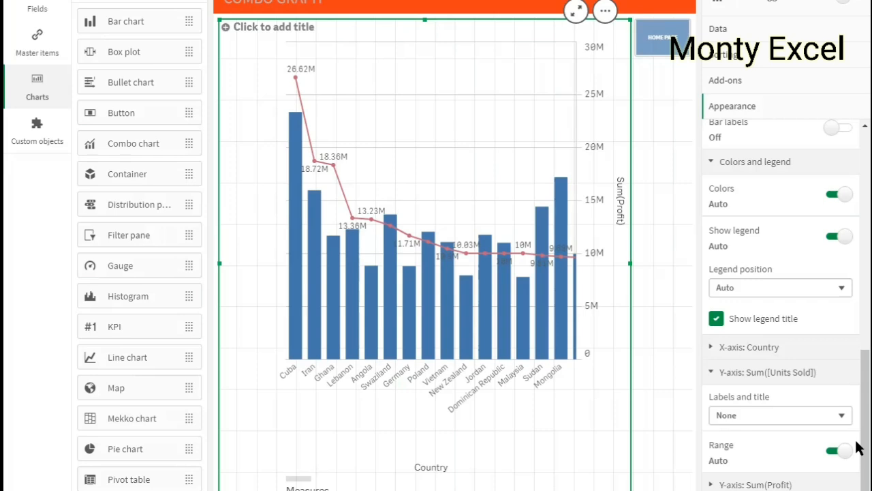
{"action": "scroll", "coordinate": [763, 222], "scroll_direction": "up", "scroll_amount": 2}
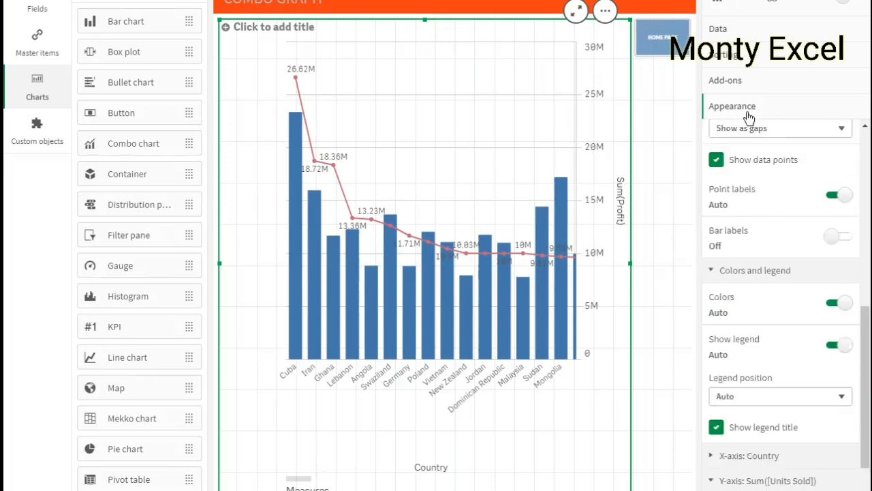
Step: Examine the combo chart's data settings, including the Country dimension's limitation options, and collapse the Country dimension
{"action": "scroll", "coordinate": [749, 117], "scroll_direction": "up", "scroll_amount": 1}
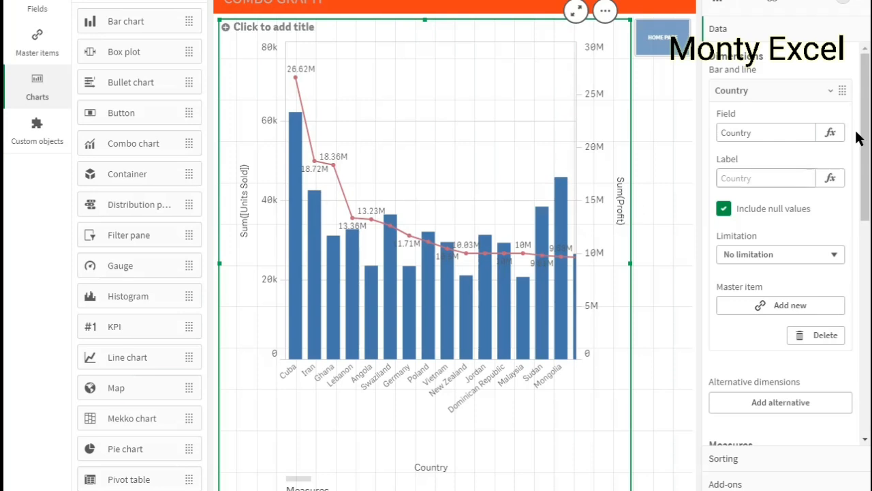
{"action": "scroll", "coordinate": [858, 143], "scroll_direction": "down", "scroll_amount": 3}
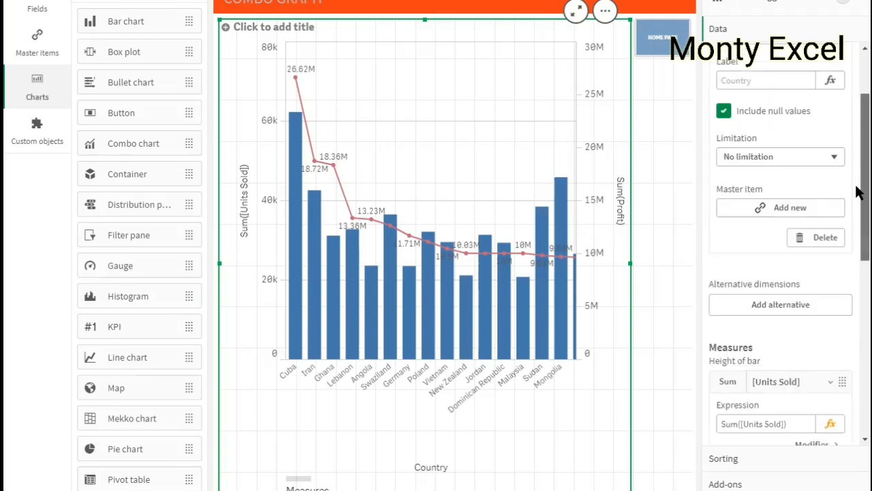
{"action": "scroll", "coordinate": [857, 193], "scroll_direction": "down", "scroll_amount": 1}
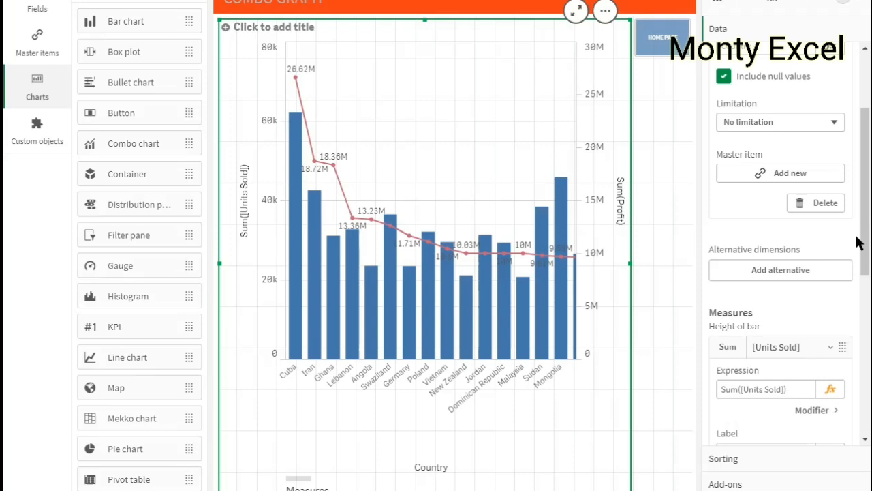
{"action": "scroll", "coordinate": [716, 101], "scroll_direction": "up", "scroll_amount": 4}
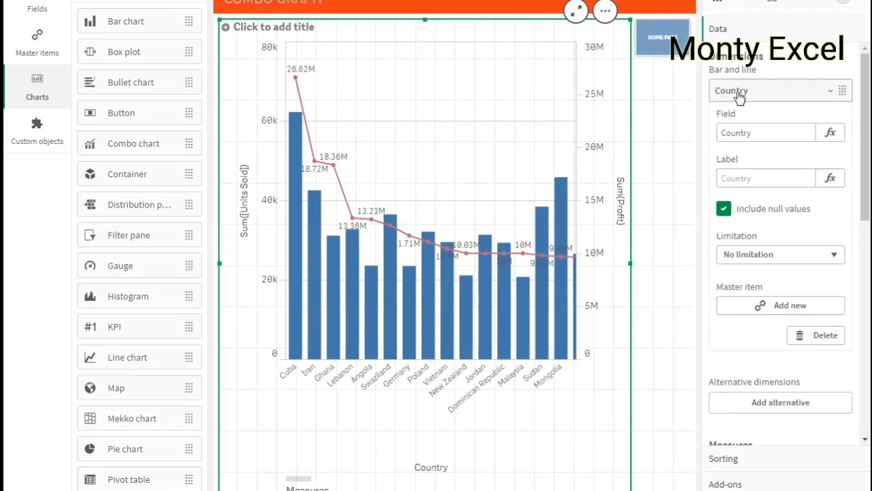
{"action": "left_click", "coordinate": [755, 253]}
{"action": "left_click", "coordinate": [755, 254]}
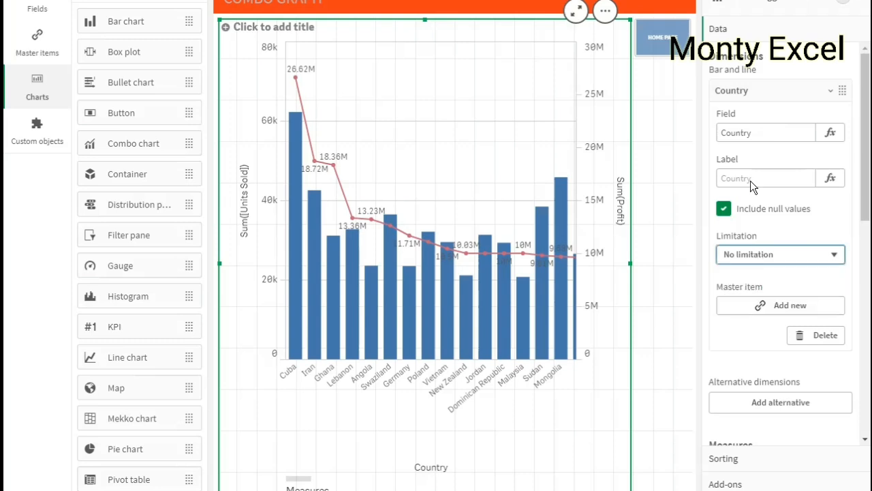
{"action": "left_click", "coordinate": [757, 92]}
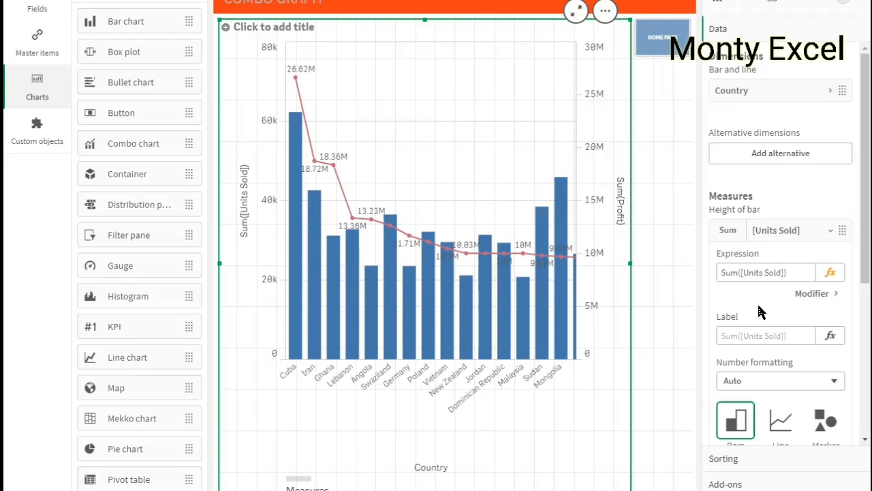
Step: Set the Units Sold measure's number formatting to Number, trying the 1,000 format and choosing 1,000.12
{"action": "scroll", "coordinate": [759, 317], "scroll_direction": "down", "scroll_amount": 3}
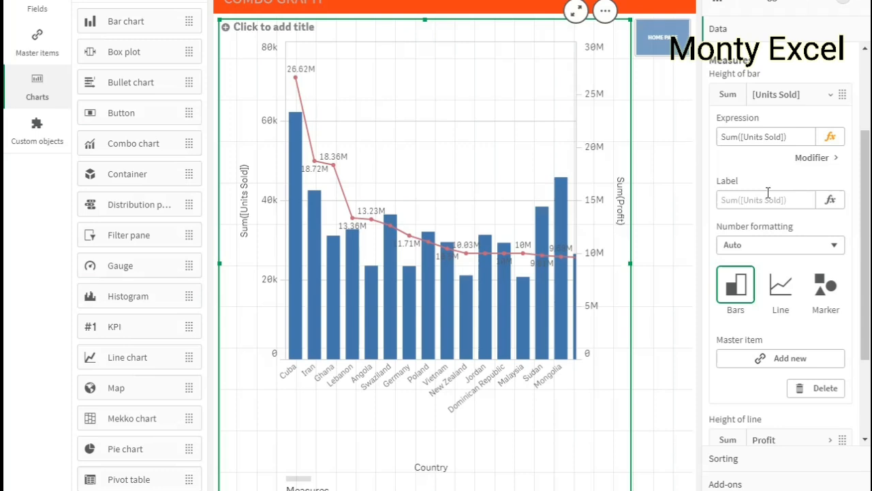
{"action": "left_click", "coordinate": [752, 251]}
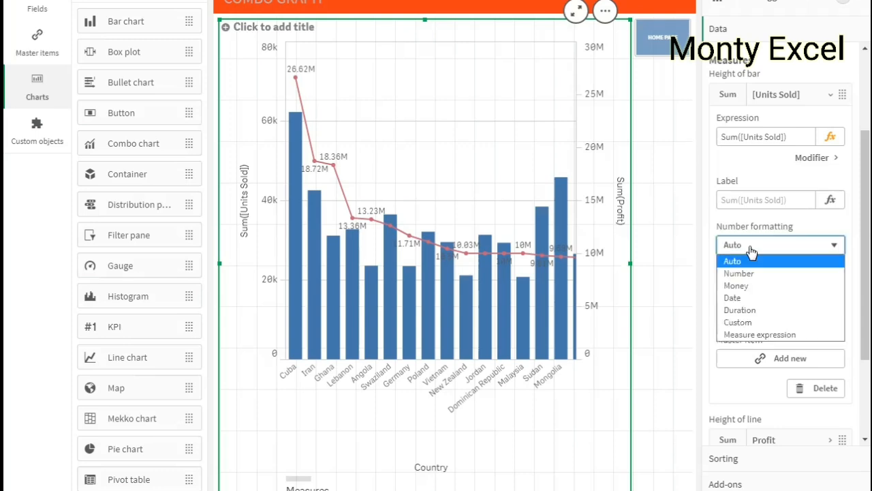
{"action": "left_click", "coordinate": [749, 272]}
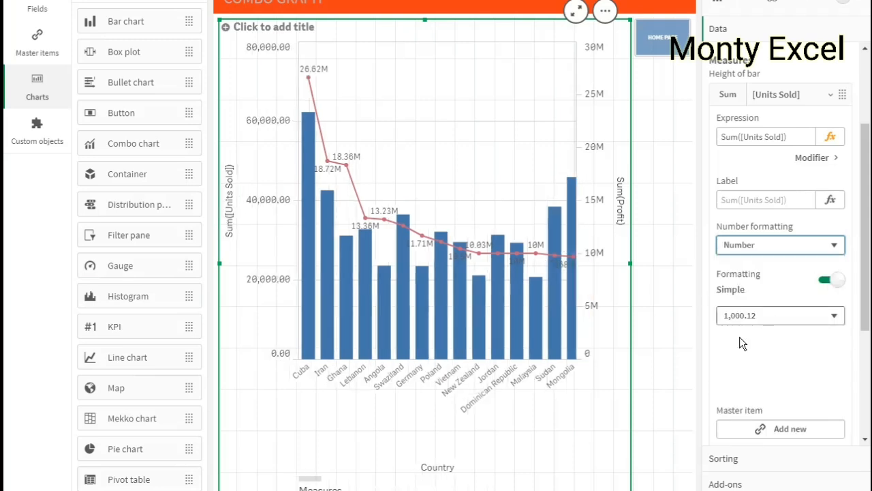
{"action": "left_click", "coordinate": [742, 319]}
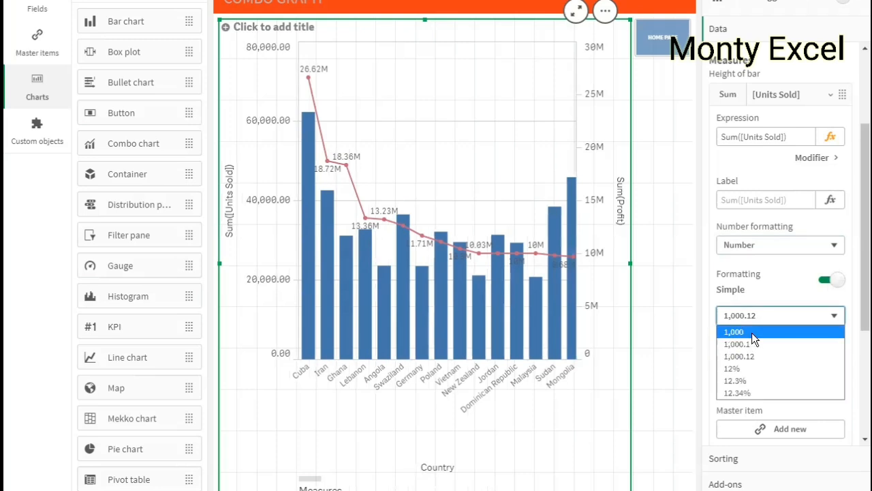
{"action": "left_click", "coordinate": [753, 332]}
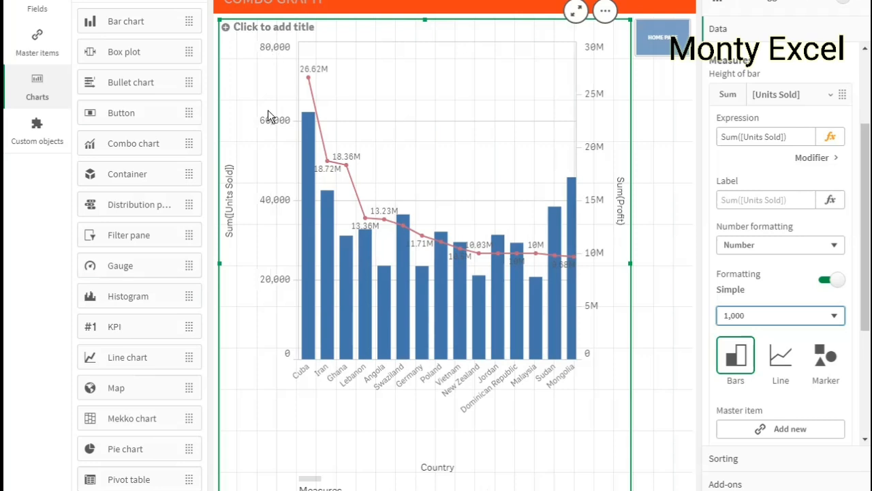
{"action": "left_click", "coordinate": [763, 317]}
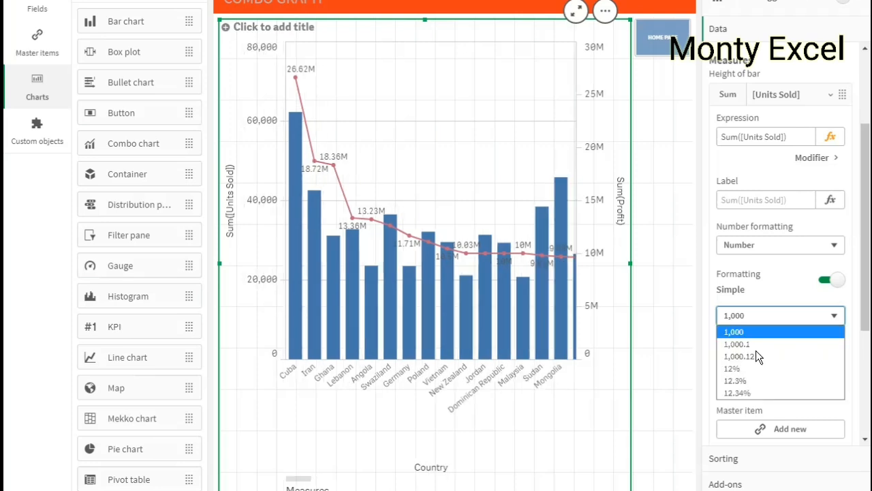
{"action": "left_click", "coordinate": [756, 356]}
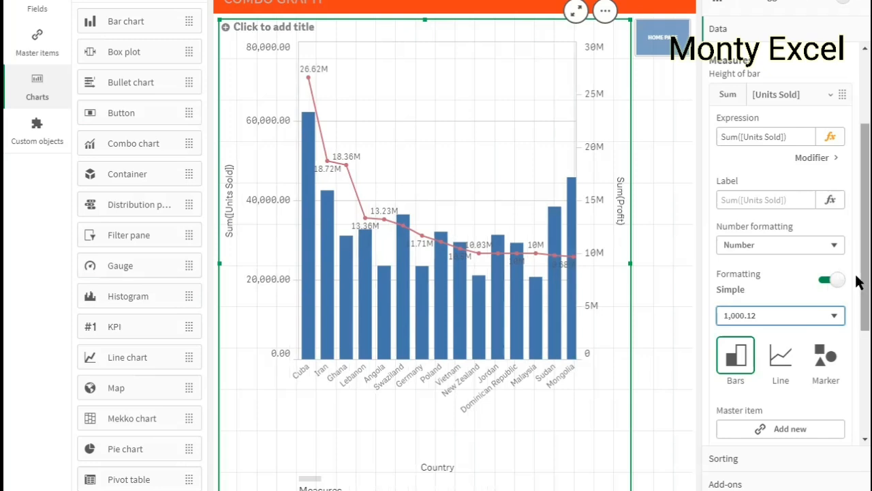
Step: Check the simple format choices for the Units Sold measure and switch its formatting from Simple to Custom
{"action": "scroll", "coordinate": [860, 261], "scroll_direction": "up", "scroll_amount": 1}
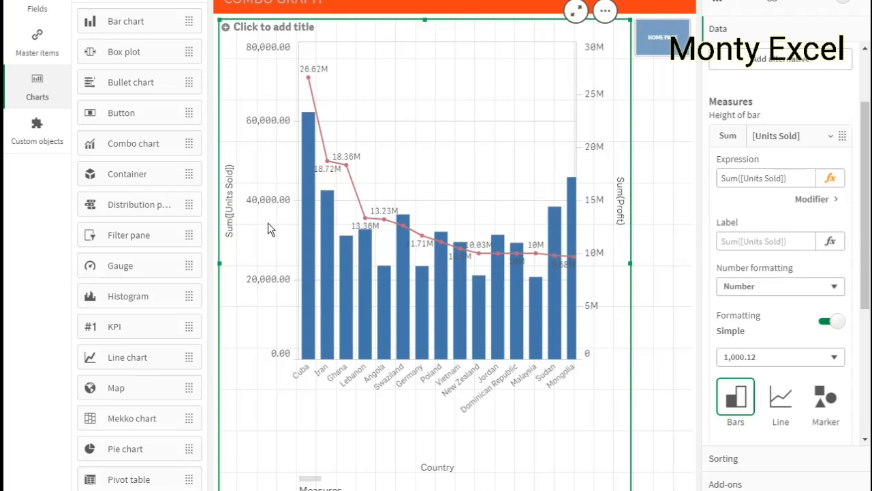
{"action": "left_click", "coordinate": [775, 362]}
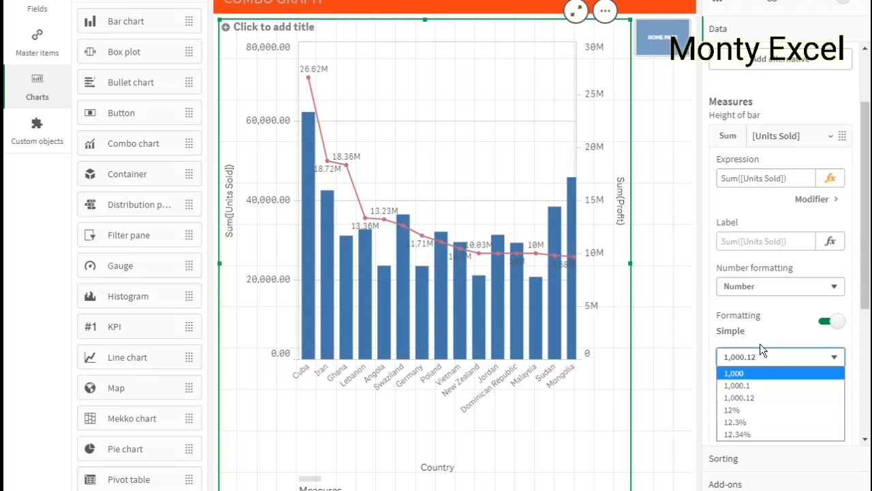
{"action": "left_click", "coordinate": [821, 322]}
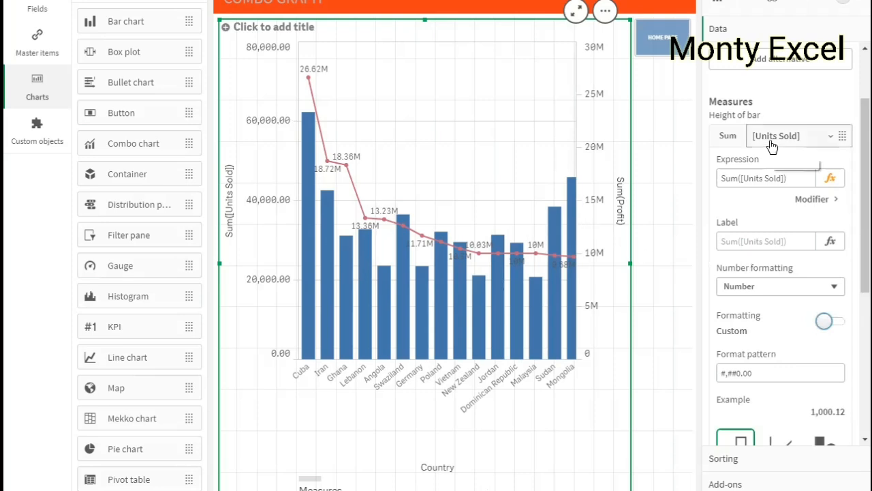
Step: Try showing the Units Sold measure as Marker and switch it back to Bars
{"action": "left_click_drag", "start_coordinate": [860, 251], "coordinate": [858, 339]}
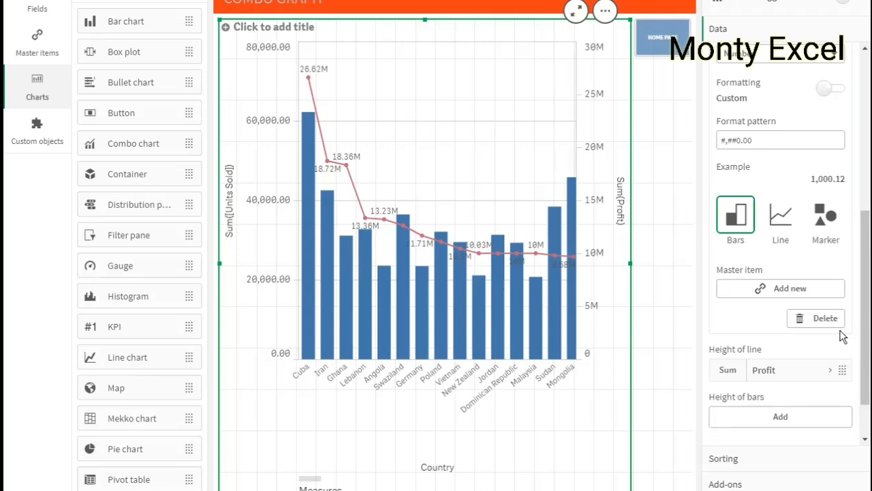
{"action": "left_click", "coordinate": [825, 227]}
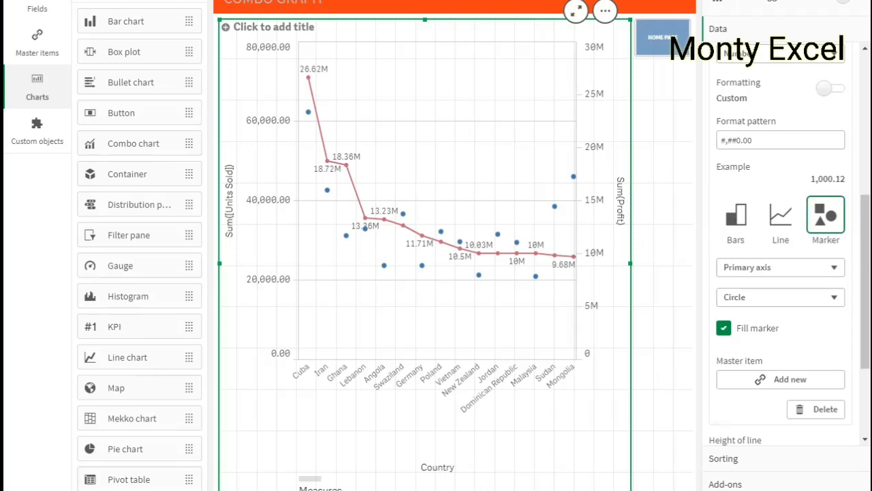
{"action": "left_click", "coordinate": [736, 215]}
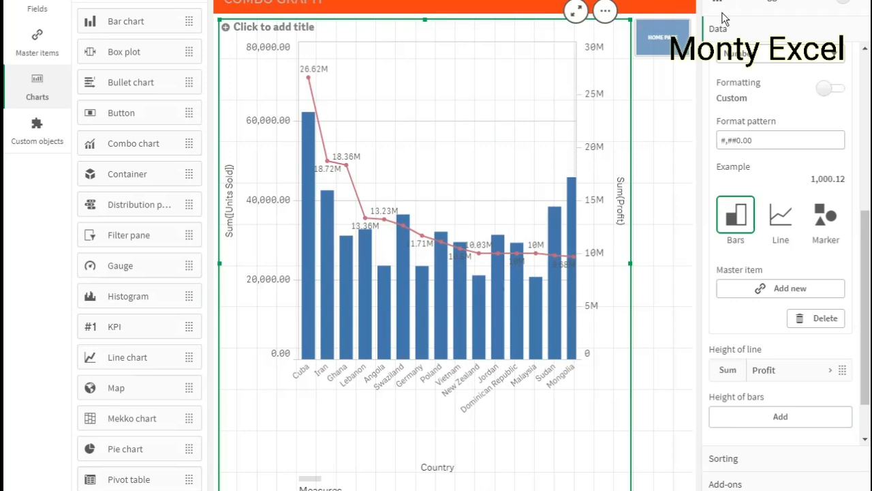
Step: Shorten the combo chart, paste a copy beneath it, and resize both to stack directly at equal width
{"action": "left_click_drag", "start_coordinate": [426, 489], "coordinate": [431, 223]}
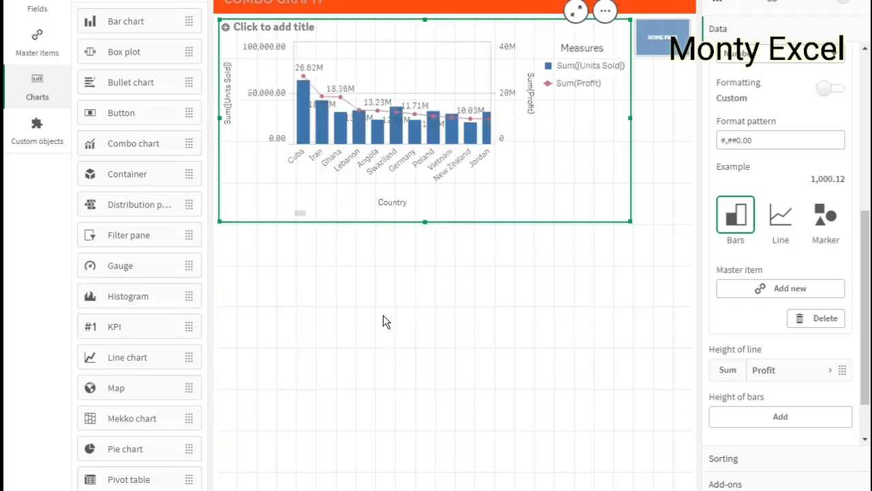
{"action": "left_click", "coordinate": [428, 322]}
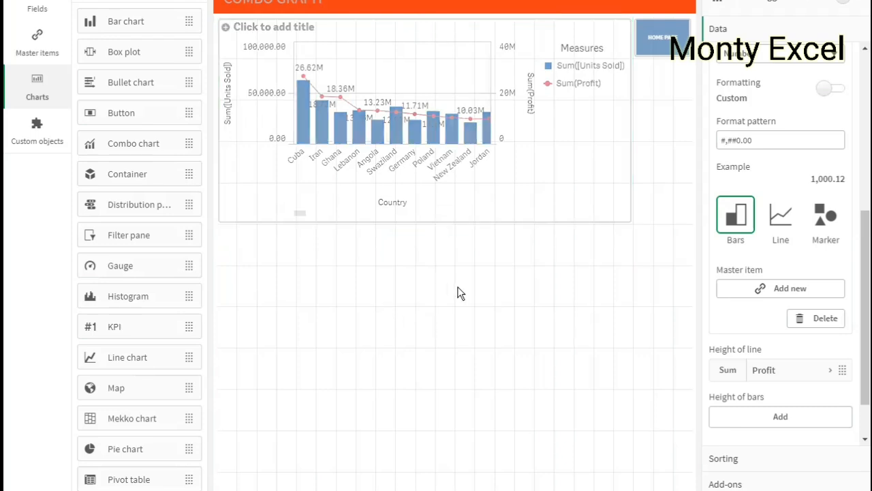
{"action": "key", "text": "ctrl+v"}
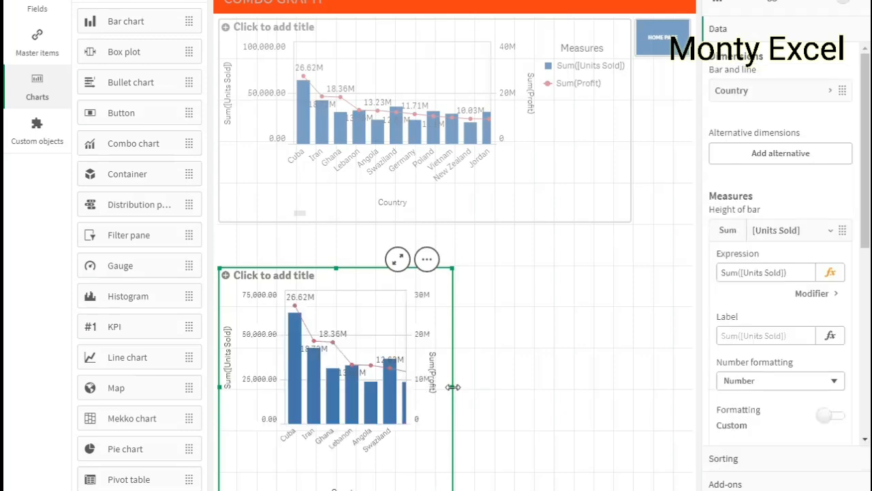
{"action": "left_click_drag", "start_coordinate": [453, 387], "coordinate": [634, 383]}
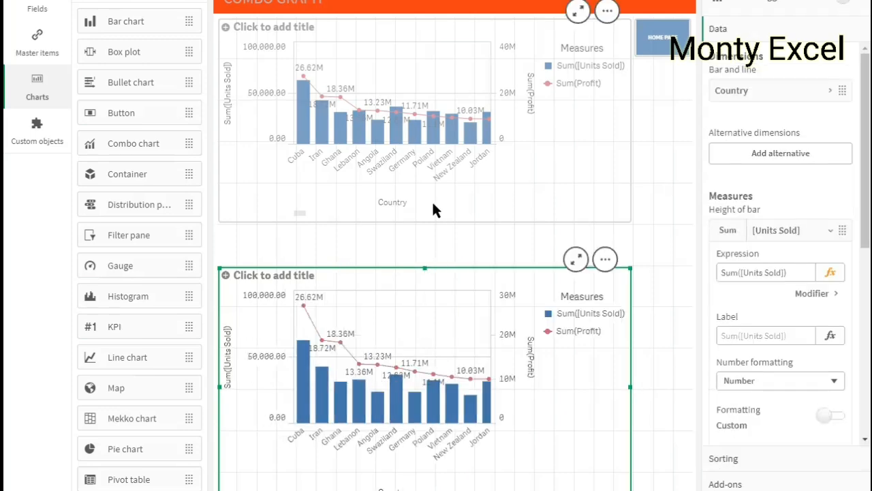
{"action": "left_click", "coordinate": [428, 219]}
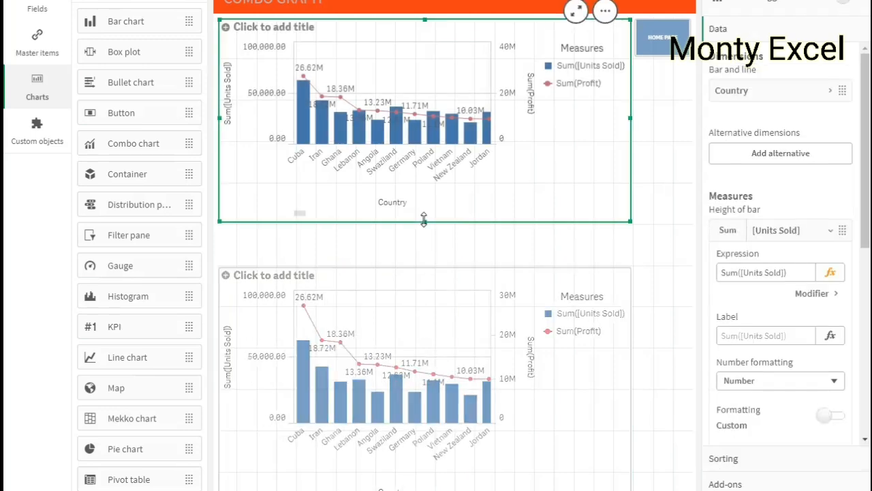
{"action": "left_click_drag", "start_coordinate": [424, 263], "coordinate": [424, 264]}
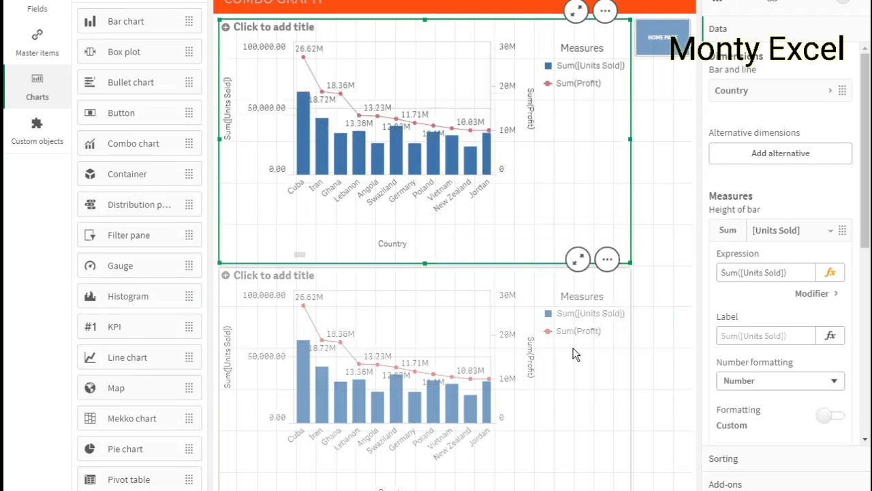
Step: In the lower combo chart, try showing the Units Sold measure as Line and switch it back to Bars
{"action": "left_click", "coordinate": [580, 386]}
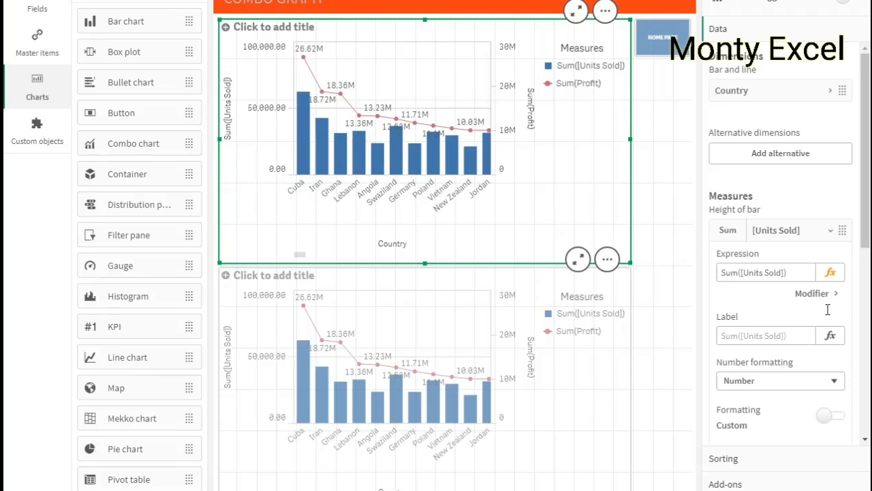
{"action": "left_click", "coordinate": [779, 232]}
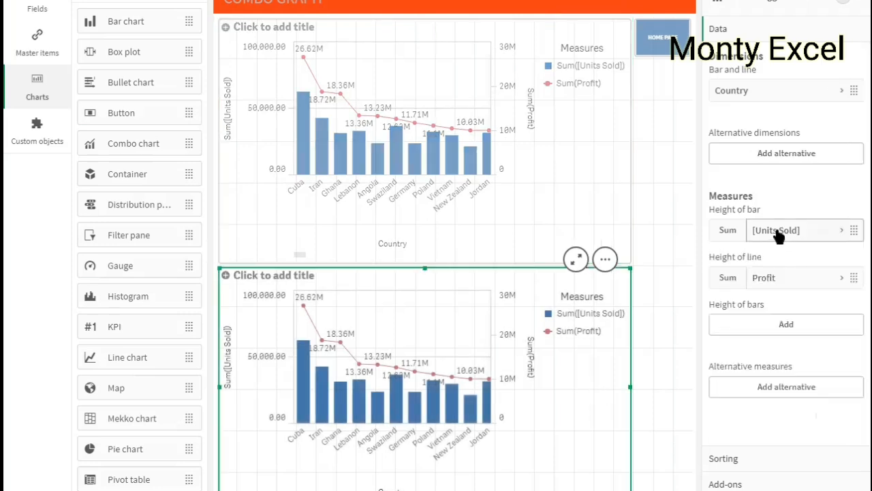
{"action": "left_click", "coordinate": [779, 231]}
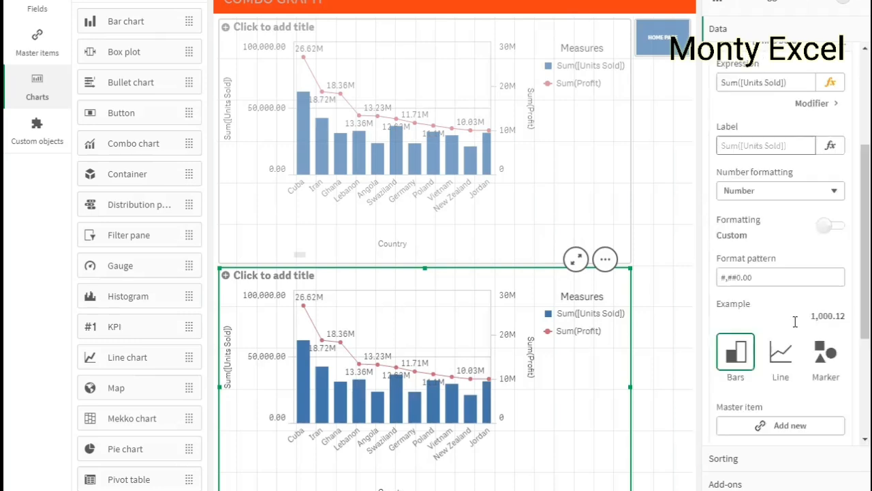
{"action": "scroll", "coordinate": [782, 293], "scroll_direction": "down", "scroll_amount": 2}
{"action": "left_click", "coordinate": [782, 291]}
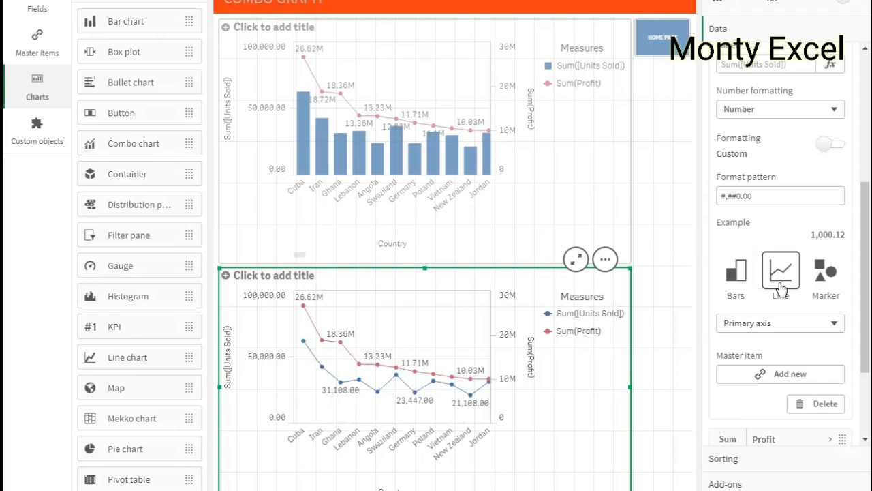
{"action": "left_click", "coordinate": [740, 281]}
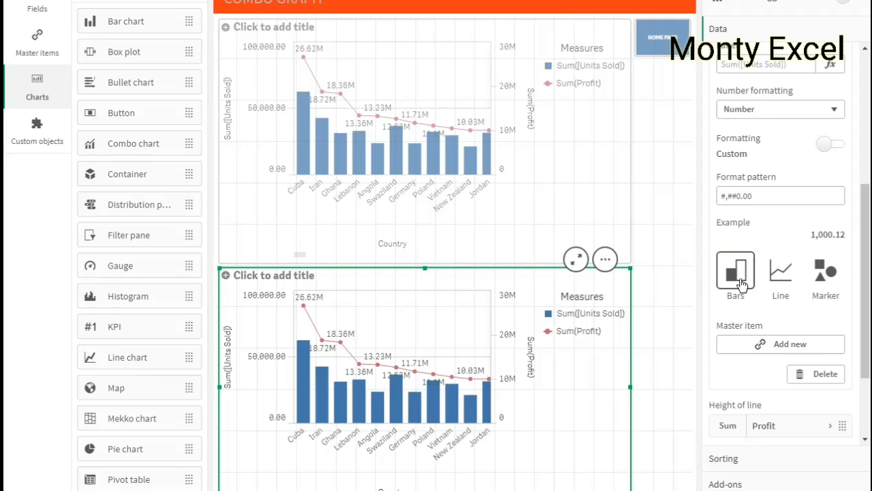
Step: Show the lower chart's Units Sold measure as Marker, trying the Square and Diamond shapes and choosing Triangle
{"action": "left_click", "coordinate": [824, 285]}
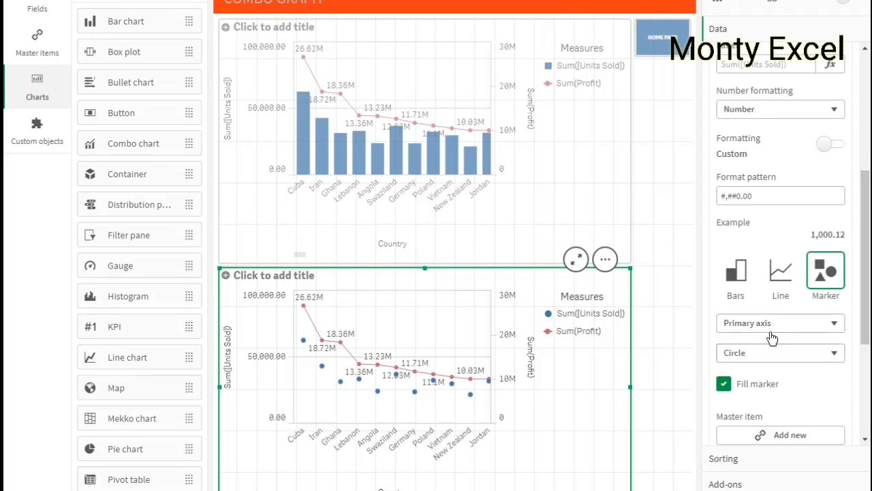
{"action": "left_click", "coordinate": [772, 356]}
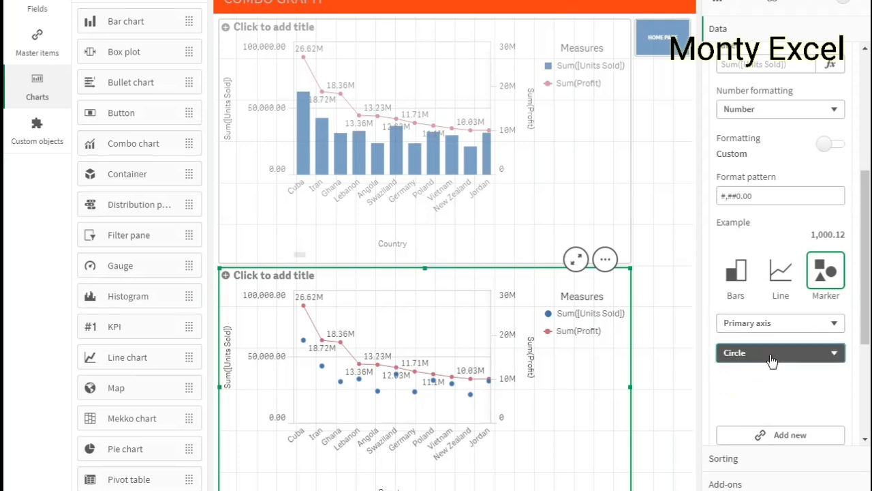
{"action": "left_click", "coordinate": [761, 379]}
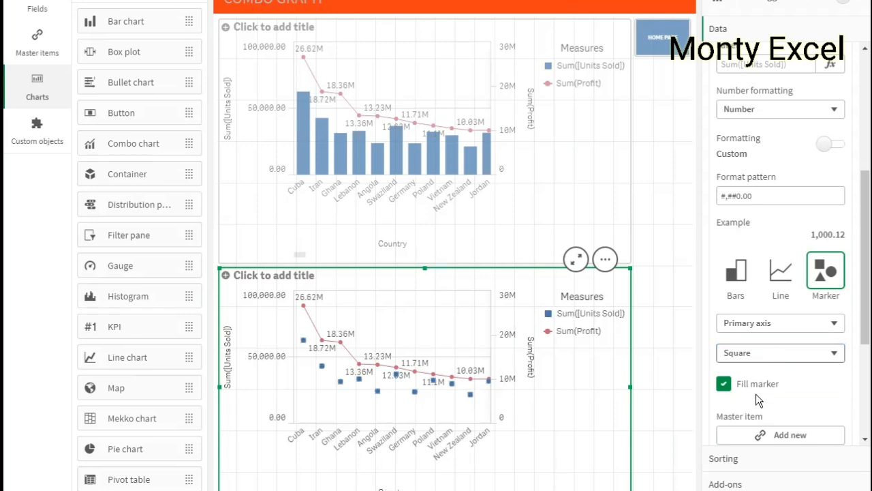
{"action": "left_click", "coordinate": [759, 353]}
{"action": "left_click", "coordinate": [754, 392]}
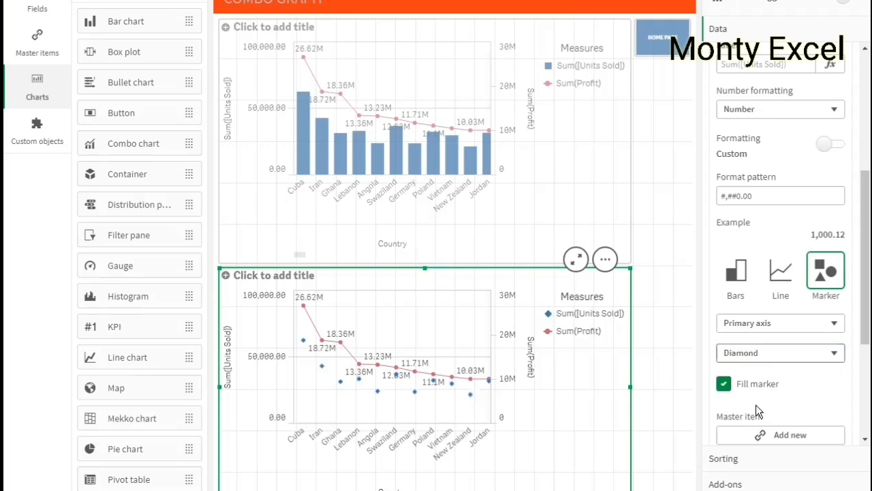
{"action": "left_click", "coordinate": [770, 354]}
{"action": "left_click", "coordinate": [757, 405]}
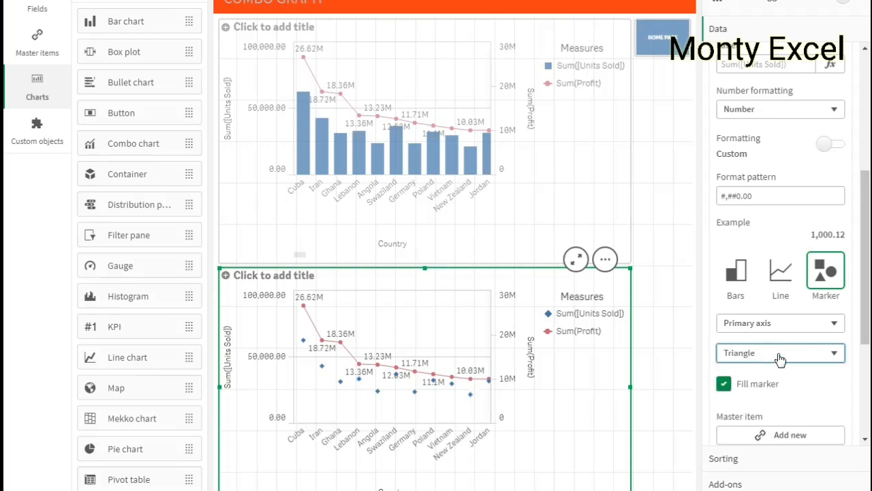
Step: In the lower combo chart, try the Line marker shape for Units Sold, choose Circle, and assign the measure to the secondary axis
{"action": "left_click", "coordinate": [747, 418]}
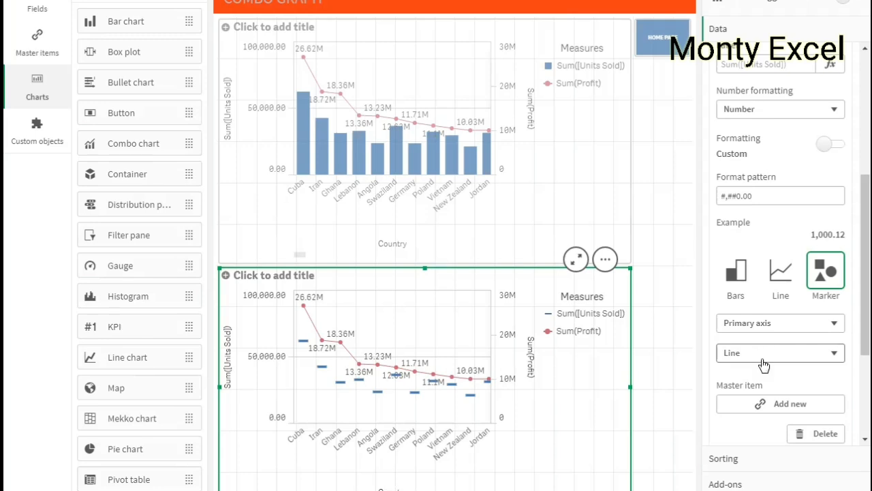
{"action": "left_click", "coordinate": [763, 353]}
{"action": "left_click", "coordinate": [760, 367]}
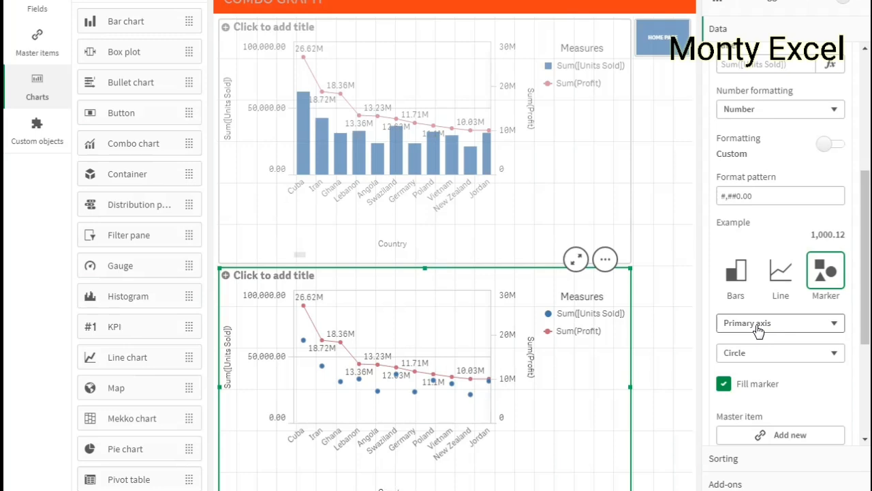
{"action": "left_click", "coordinate": [759, 327]}
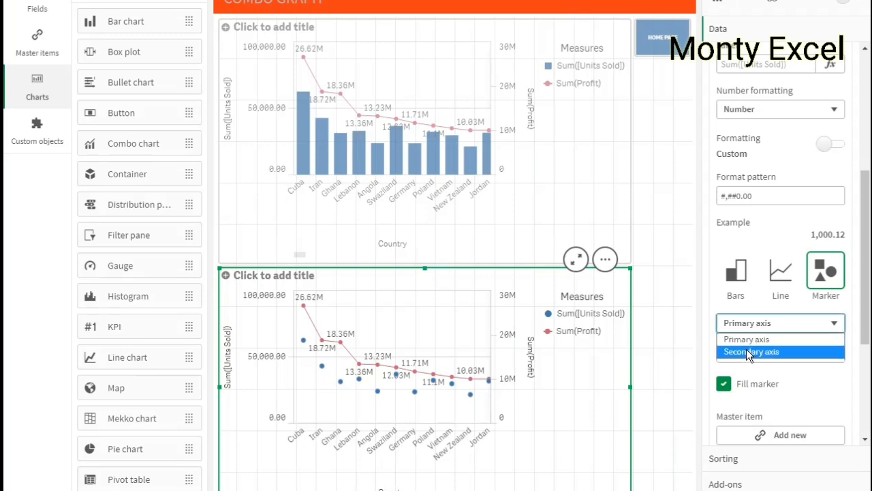
{"action": "left_click", "coordinate": [749, 352]}
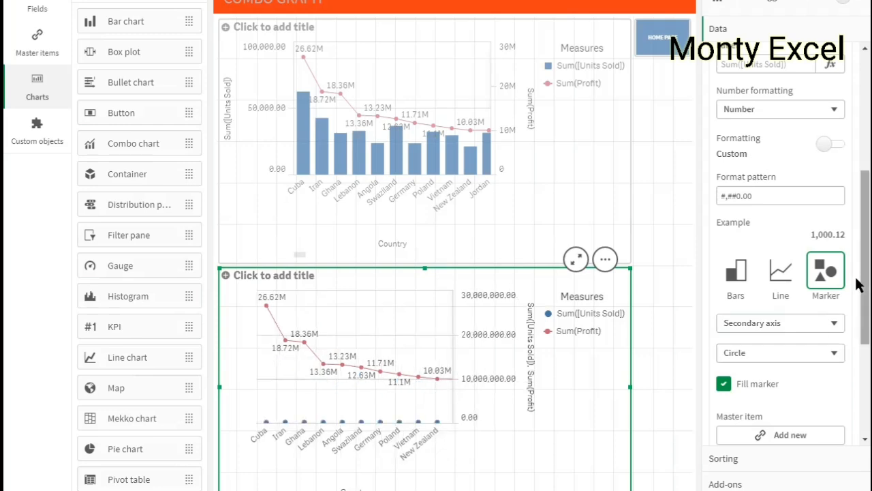
Step: Expand the lower chart's Profit measure and show it as Bars
{"action": "scroll", "coordinate": [857, 304], "scroll_direction": "down", "scroll_amount": 1}
{"action": "scroll", "coordinate": [858, 304], "scroll_direction": "down", "scroll_amount": 4}
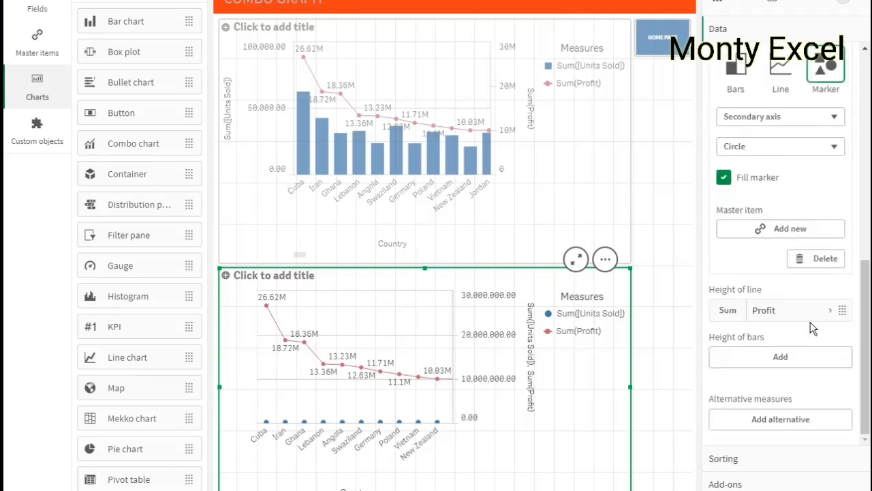
{"action": "left_click", "coordinate": [788, 311]}
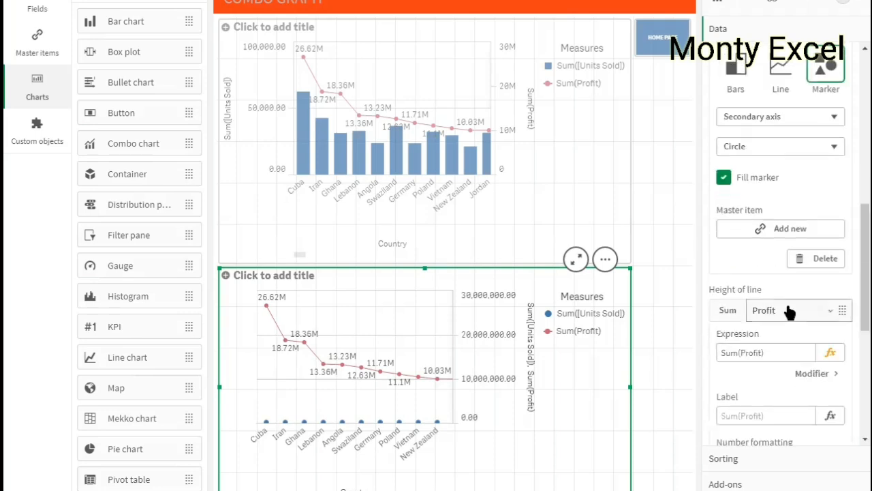
{"action": "left_click", "coordinate": [790, 312]}
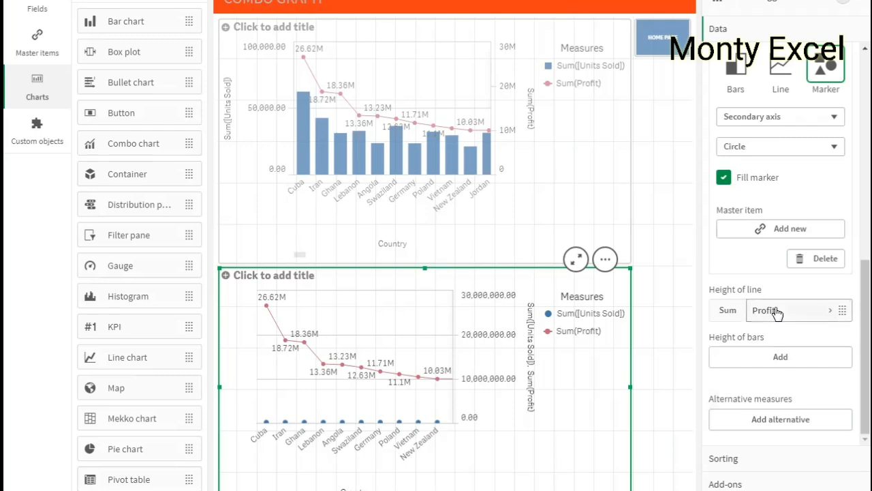
{"action": "left_click", "coordinate": [777, 312]}
{"action": "scroll", "coordinate": [801, 307], "scroll_direction": "down", "scroll_amount": 1}
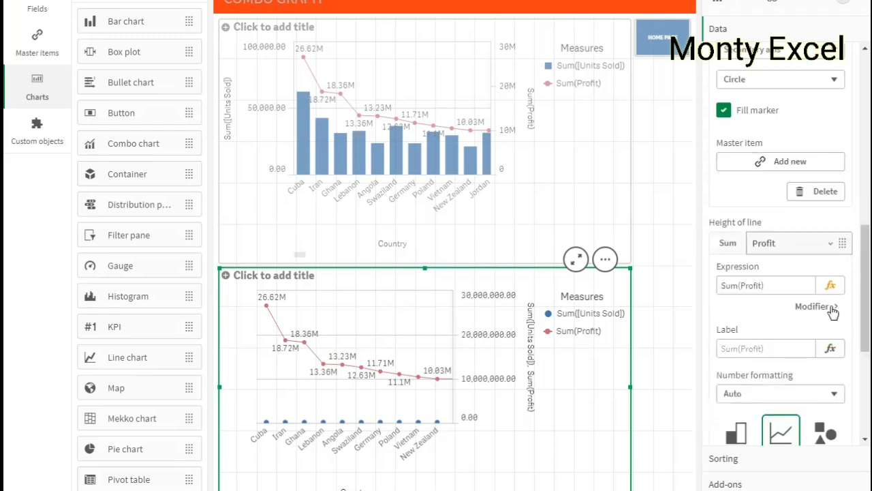
{"action": "scroll", "coordinate": [812, 366], "scroll_direction": "down", "scroll_amount": 2}
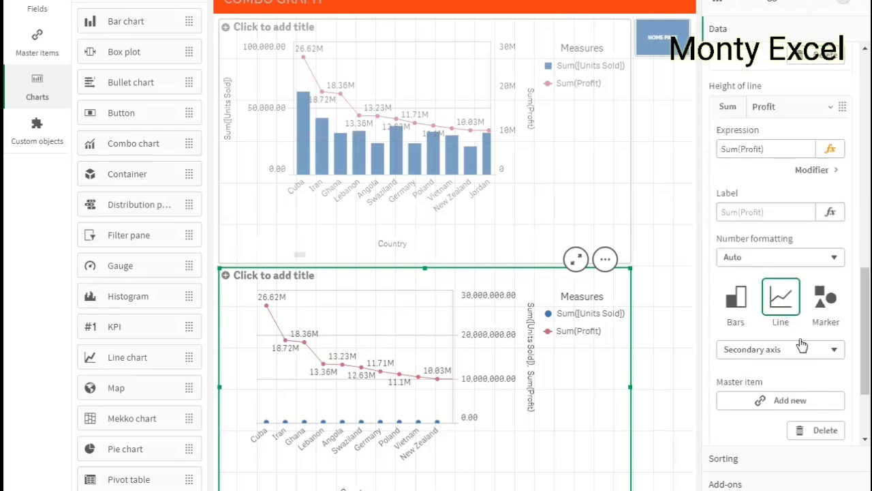
{"action": "left_click", "coordinate": [739, 308]}
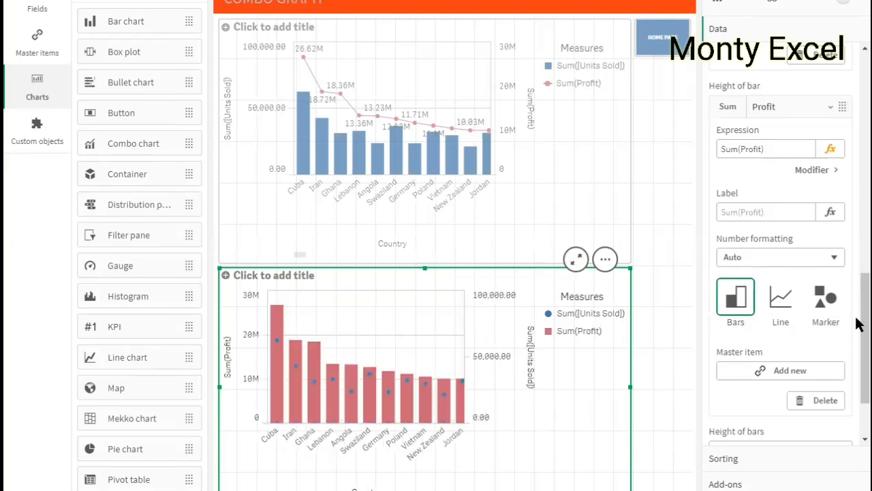
Step: Try showing the lower chart's Profit measure as Marker and as Line, and return it to Bars
{"action": "scroll", "coordinate": [861, 372], "scroll_direction": "down", "scroll_amount": 2}
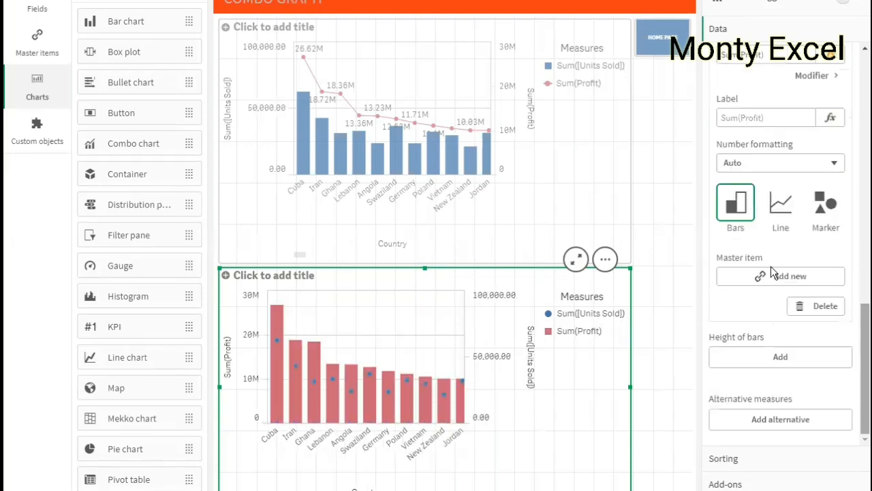
{"action": "scroll", "coordinate": [771, 265], "scroll_direction": "up", "scroll_amount": 2}
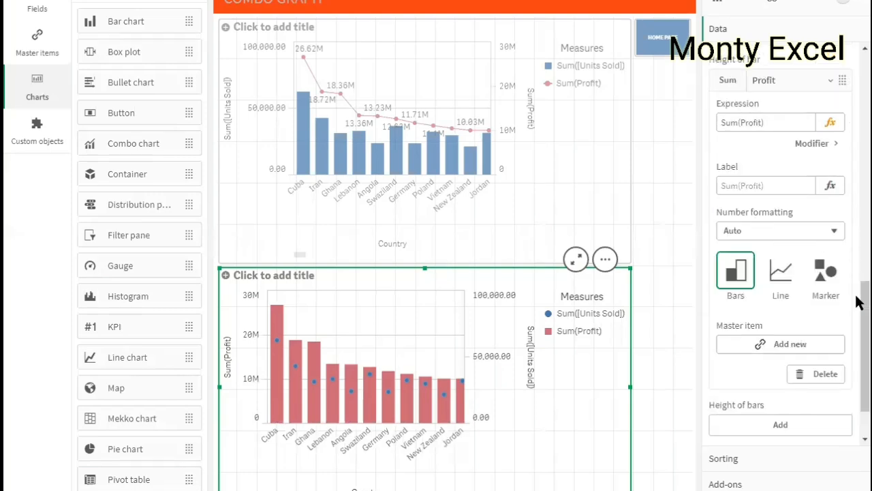
{"action": "scroll", "coordinate": [860, 348], "scroll_direction": "down", "scroll_amount": 2}
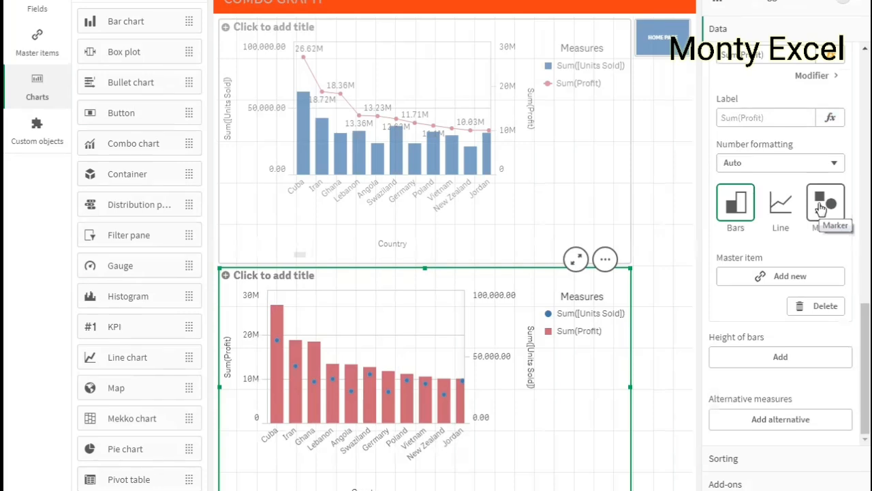
{"action": "left_click", "coordinate": [821, 206]}
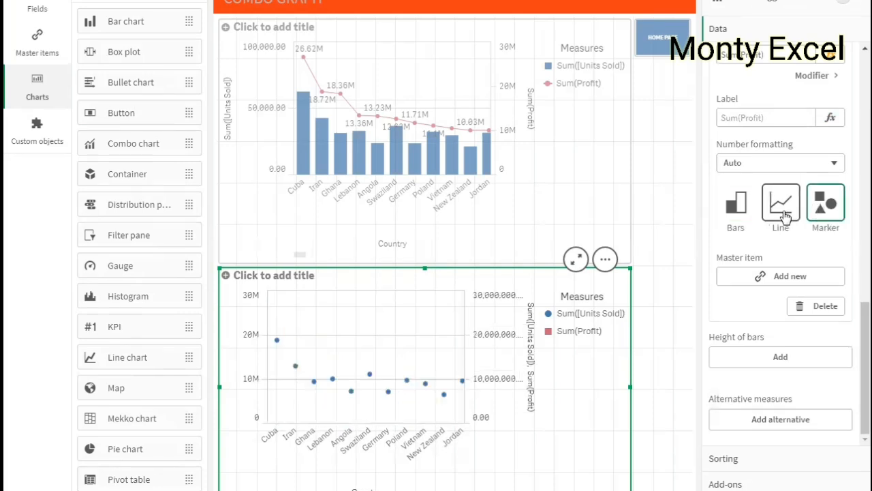
{"action": "left_click", "coordinate": [784, 215]}
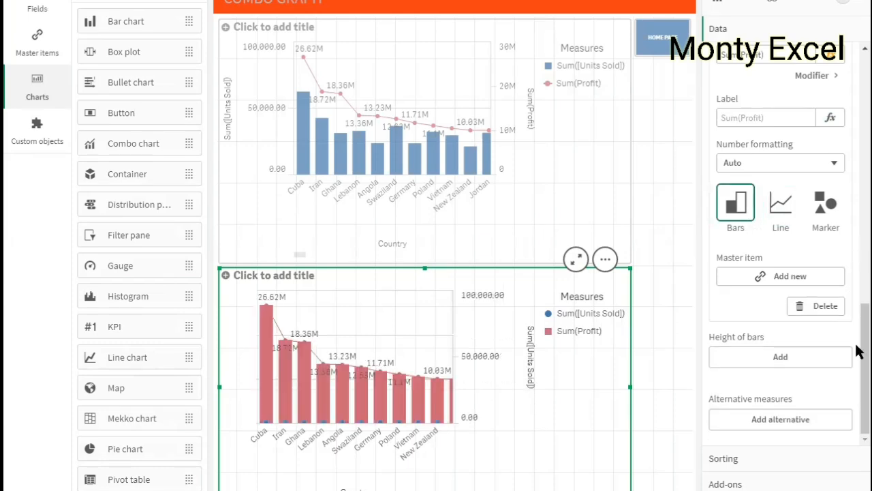
Step: Assign the lower chart's Units Sold measure to the primary axis
{"action": "left_click_drag", "start_coordinate": [858, 356], "coordinate": [857, 347]}
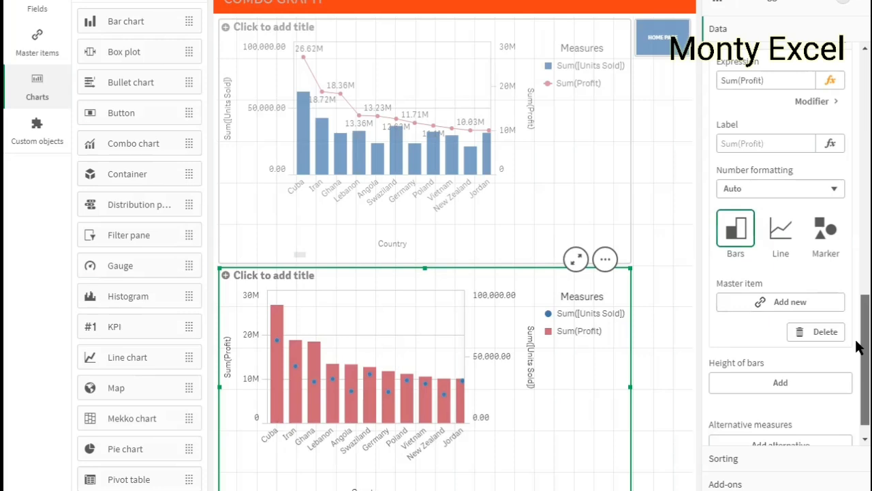
{"action": "left_click_drag", "start_coordinate": [859, 346], "coordinate": [861, 225]}
{"action": "scroll", "coordinate": [786, 250], "scroll_direction": "up", "scroll_amount": 3}
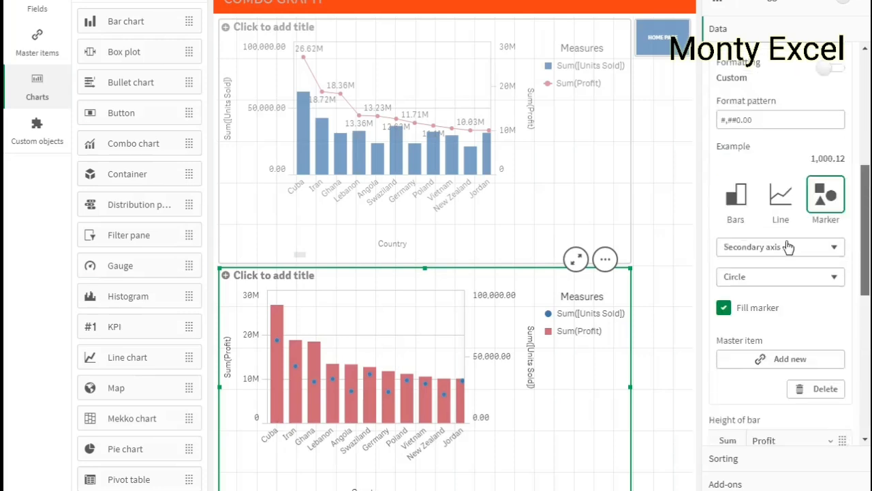
{"action": "left_click", "coordinate": [786, 249]}
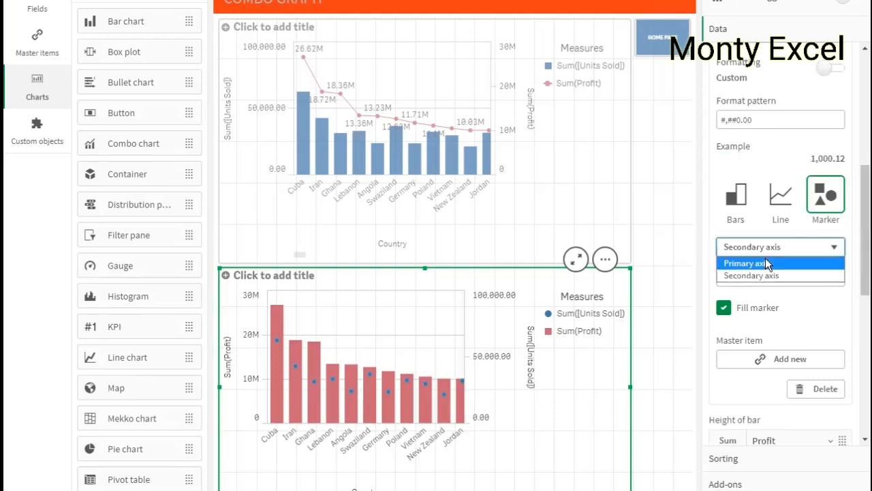
{"action": "left_click", "coordinate": [766, 258]}
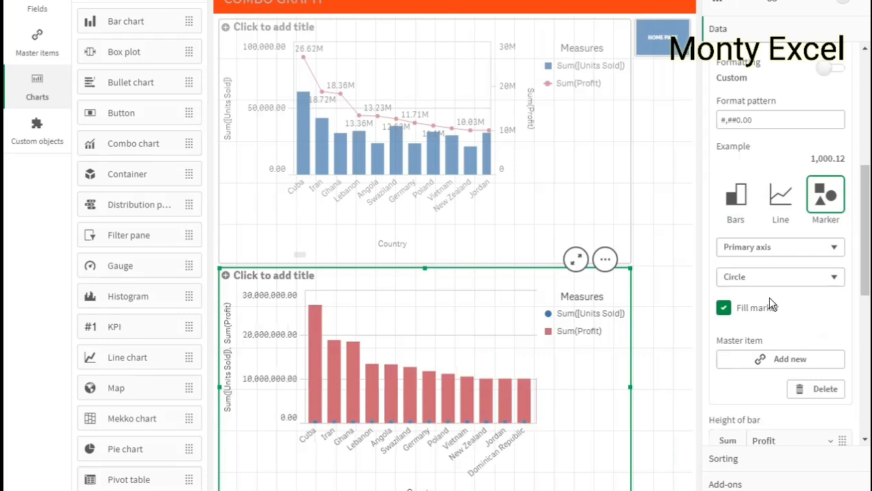
{"action": "left_click", "coordinate": [776, 249]}
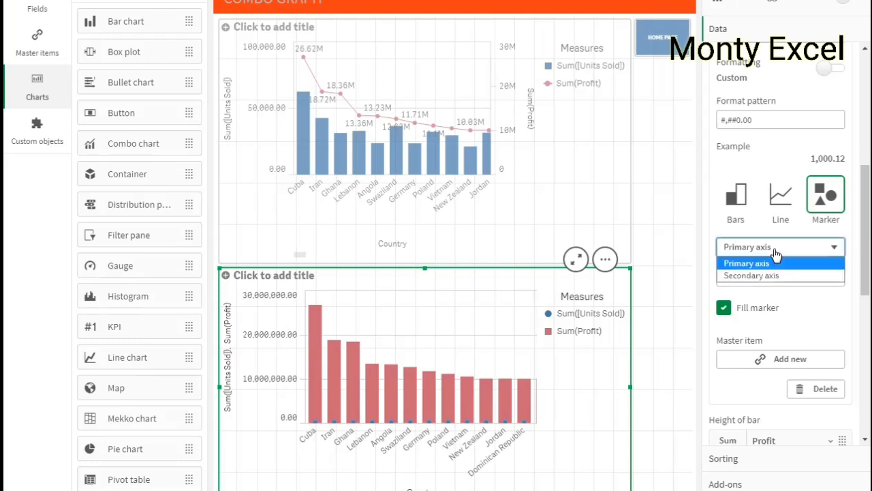
{"action": "left_click", "coordinate": [776, 254]}
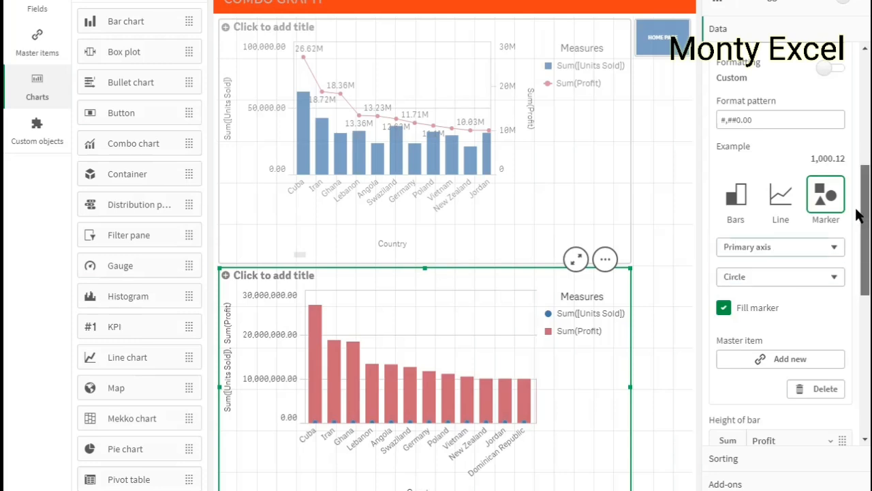
Step: Show the lower chart's Units Sold measure as Line and leave sheet editing
{"action": "scroll", "coordinate": [858, 221], "scroll_direction": "up", "scroll_amount": 2}
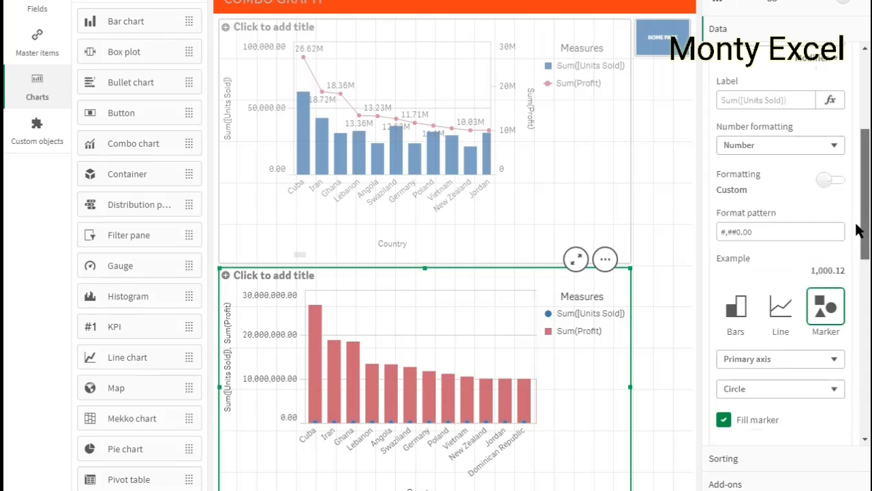
{"action": "scroll", "coordinate": [778, 266], "scroll_direction": "down", "scroll_amount": 1}
{"action": "left_click", "coordinate": [781, 265]}
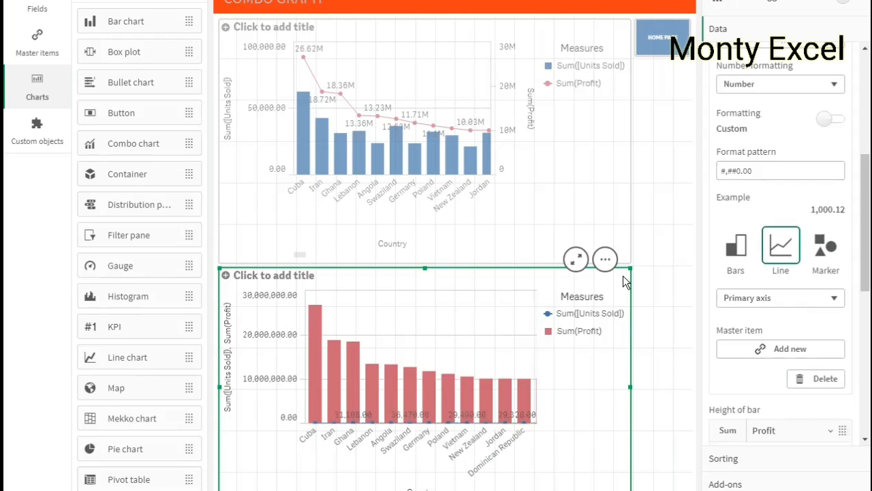
{"action": "key", "text": "ctrl+e"}
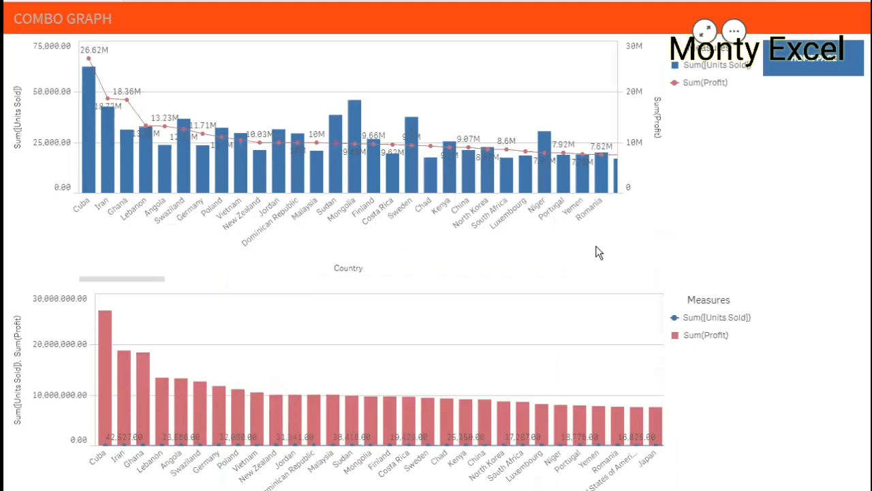